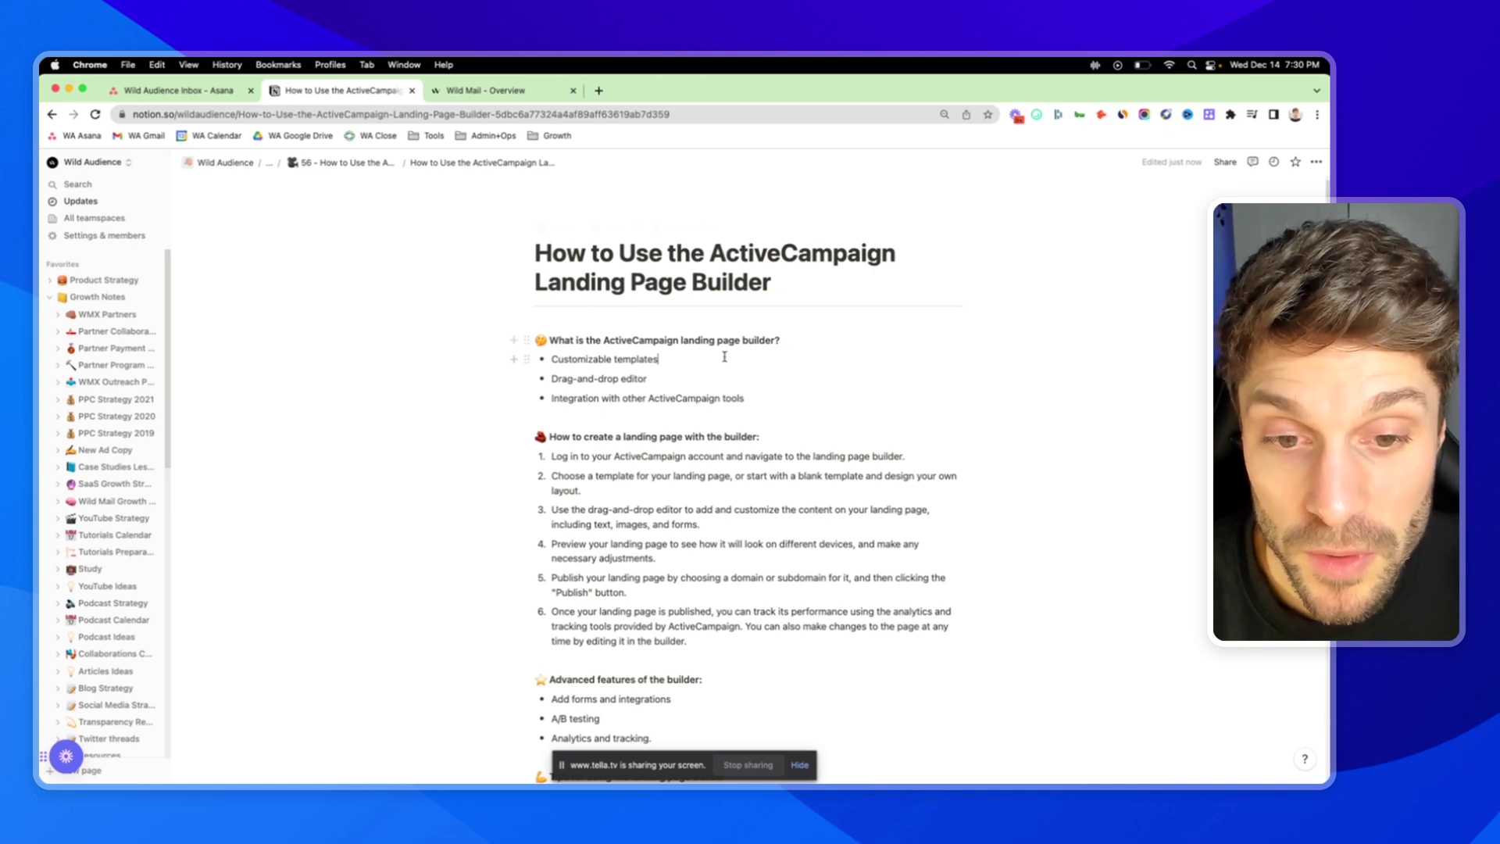
Step: Leave the Notion guide for the Wild Mail - Overview tab with the ActiveCampaign dashboard
click(484, 91)
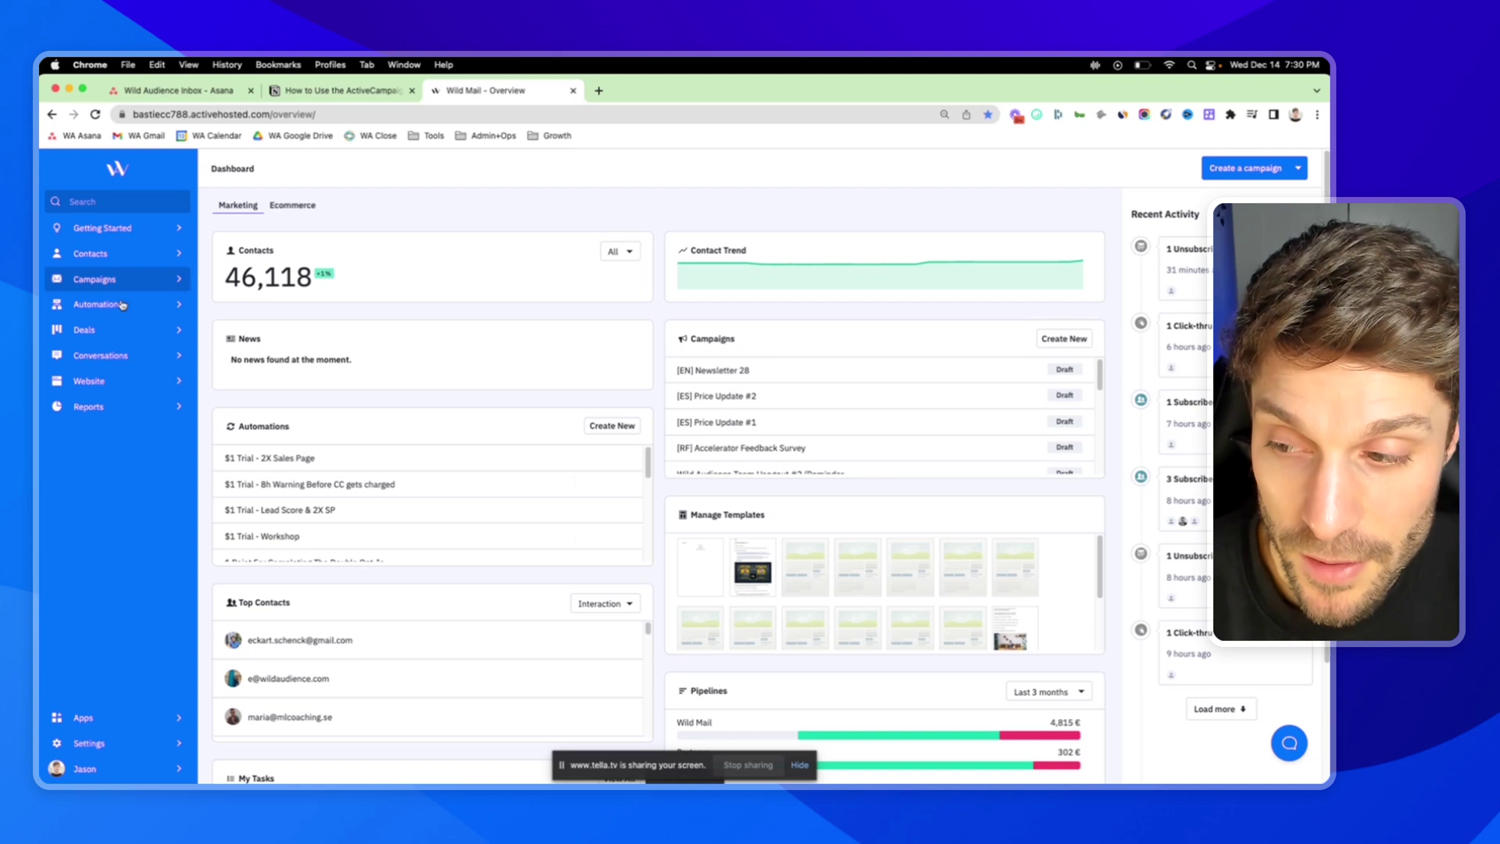
Step: Open Website > Pages, highlight its description, then highlight the Notion guide's Customizable templates bullet
click(115, 383)
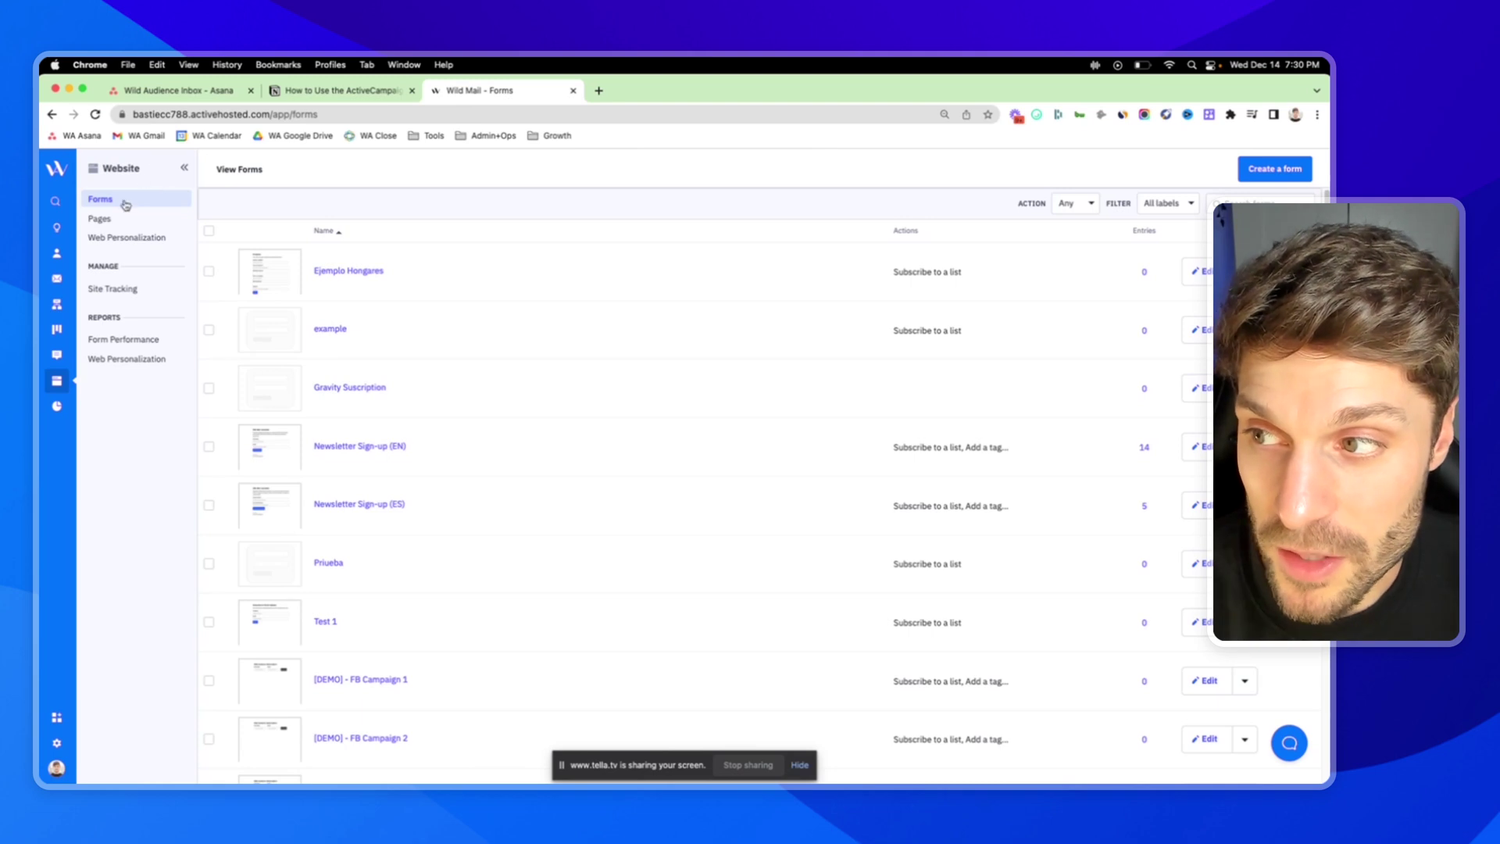
click(133, 223)
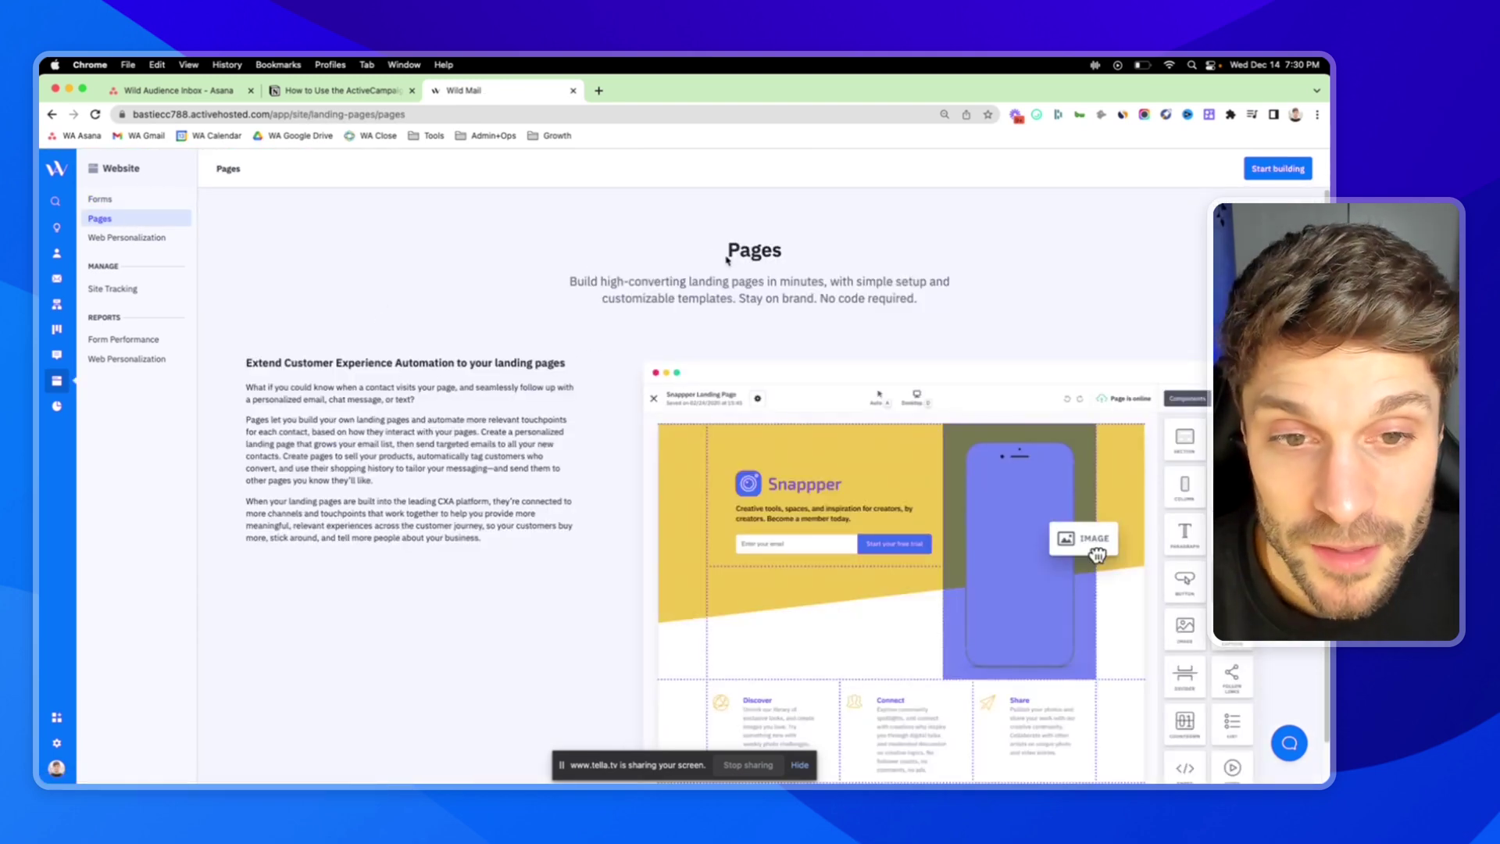
drag(574, 279, 943, 301)
click(924, 299)
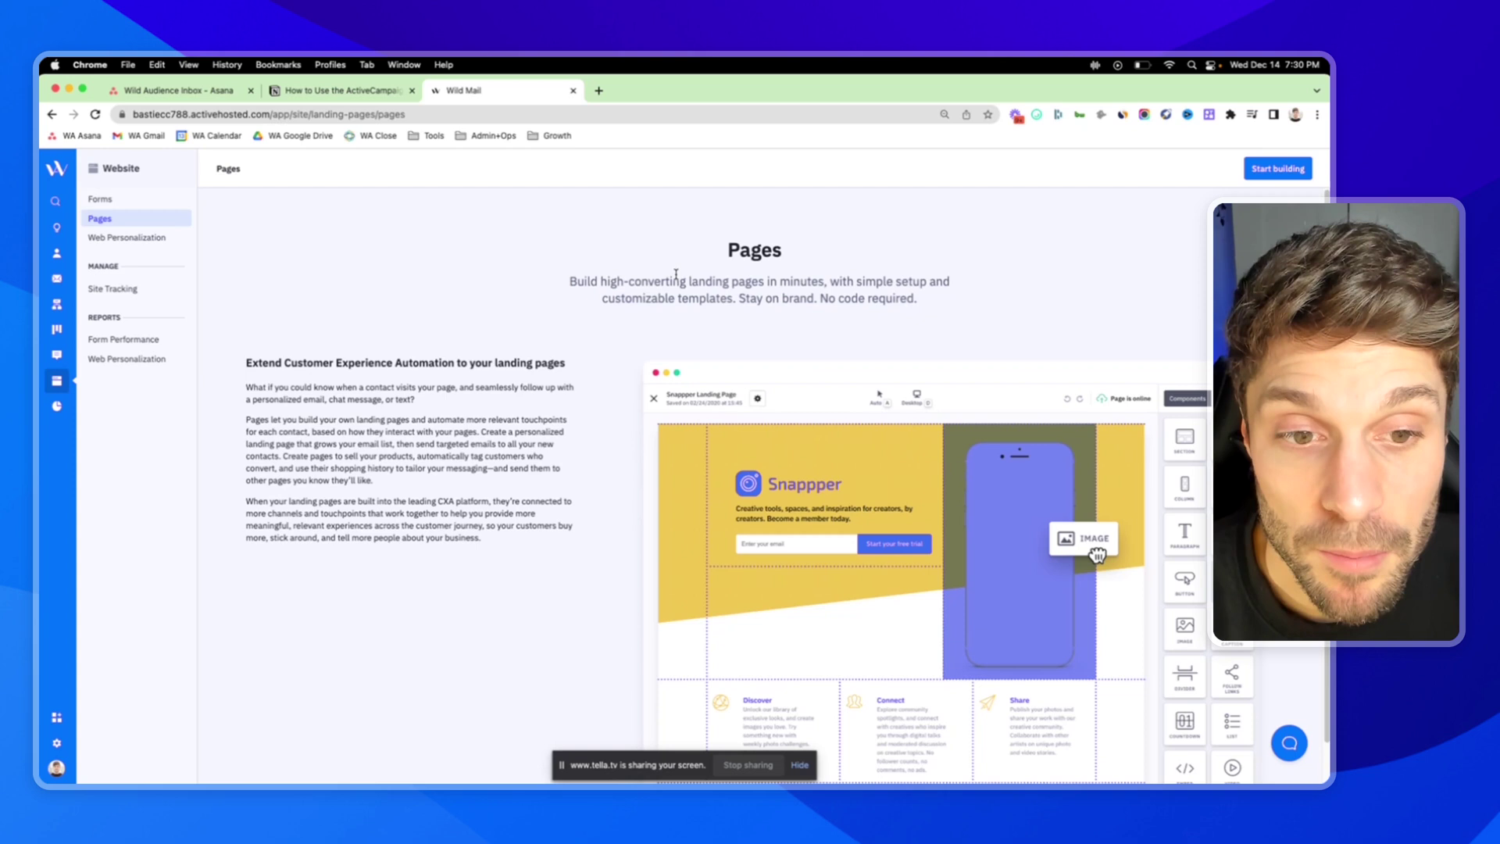
drag(739, 299, 765, 303)
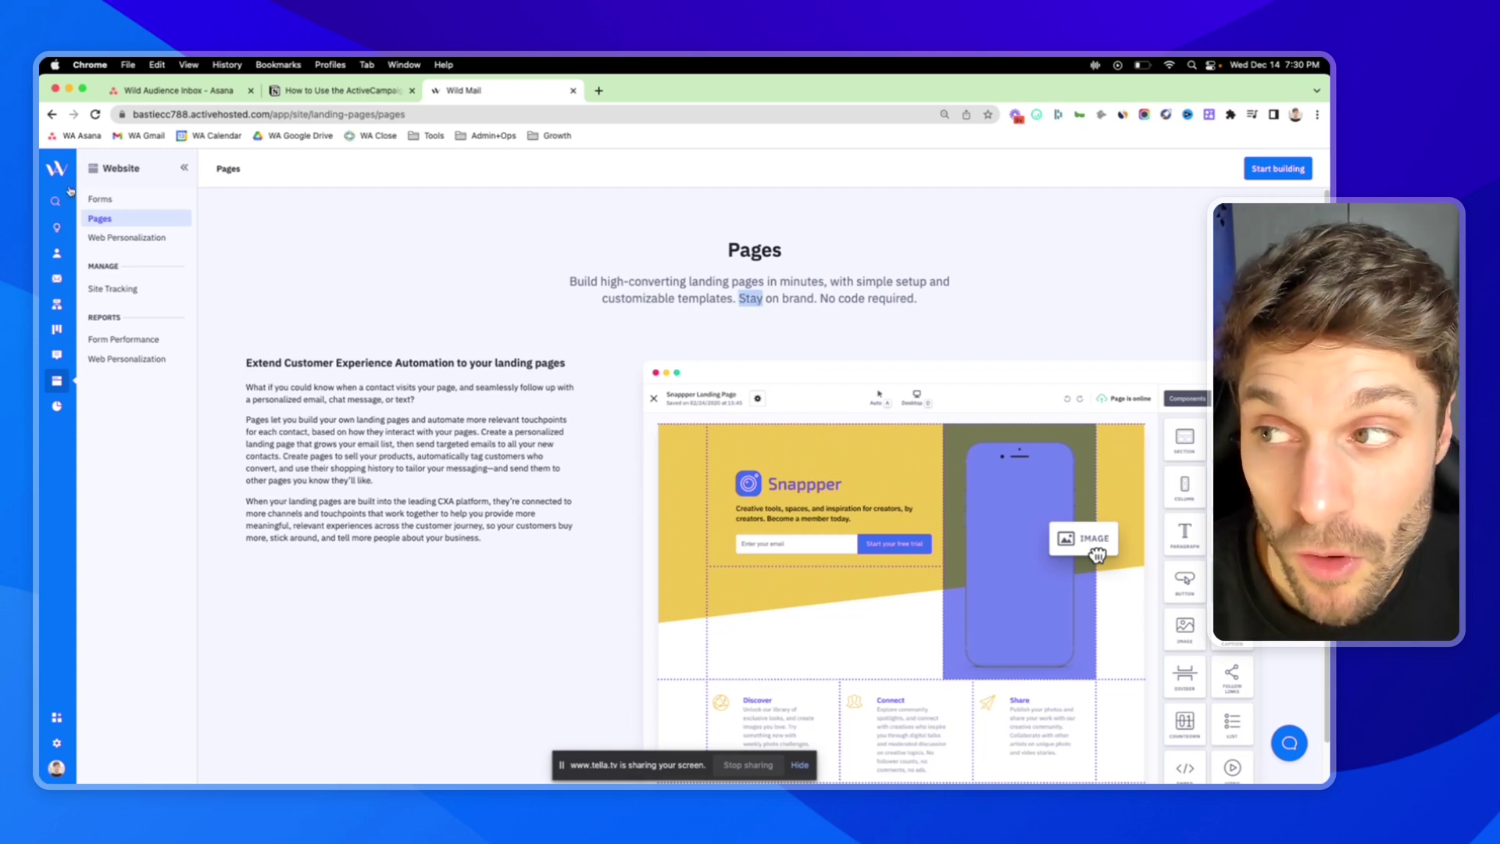
click(849, 302)
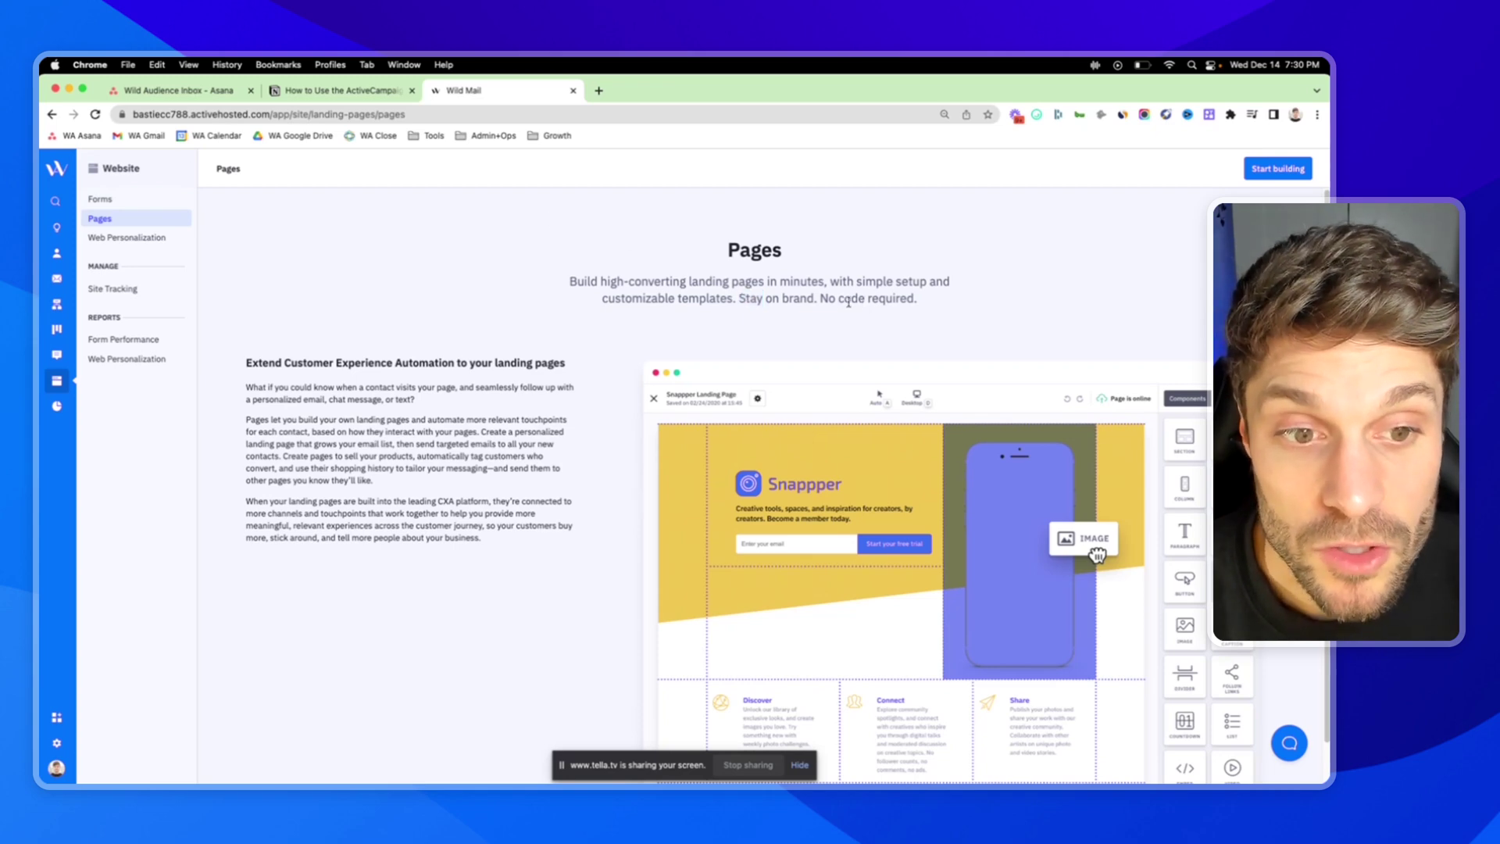
click(367, 94)
drag(553, 357, 658, 358)
click(658, 358)
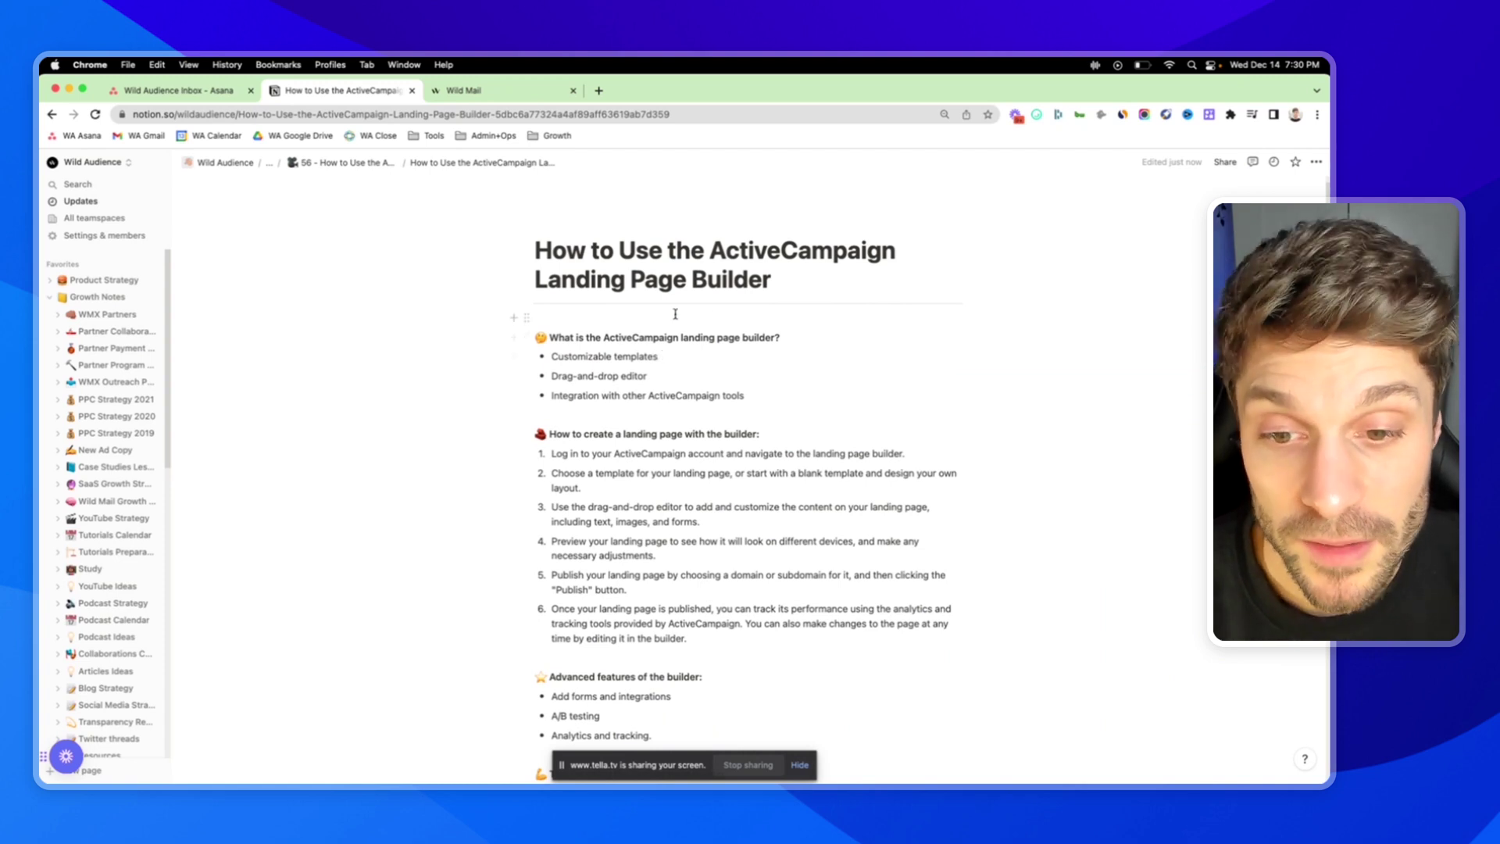
drag(553, 378, 648, 377)
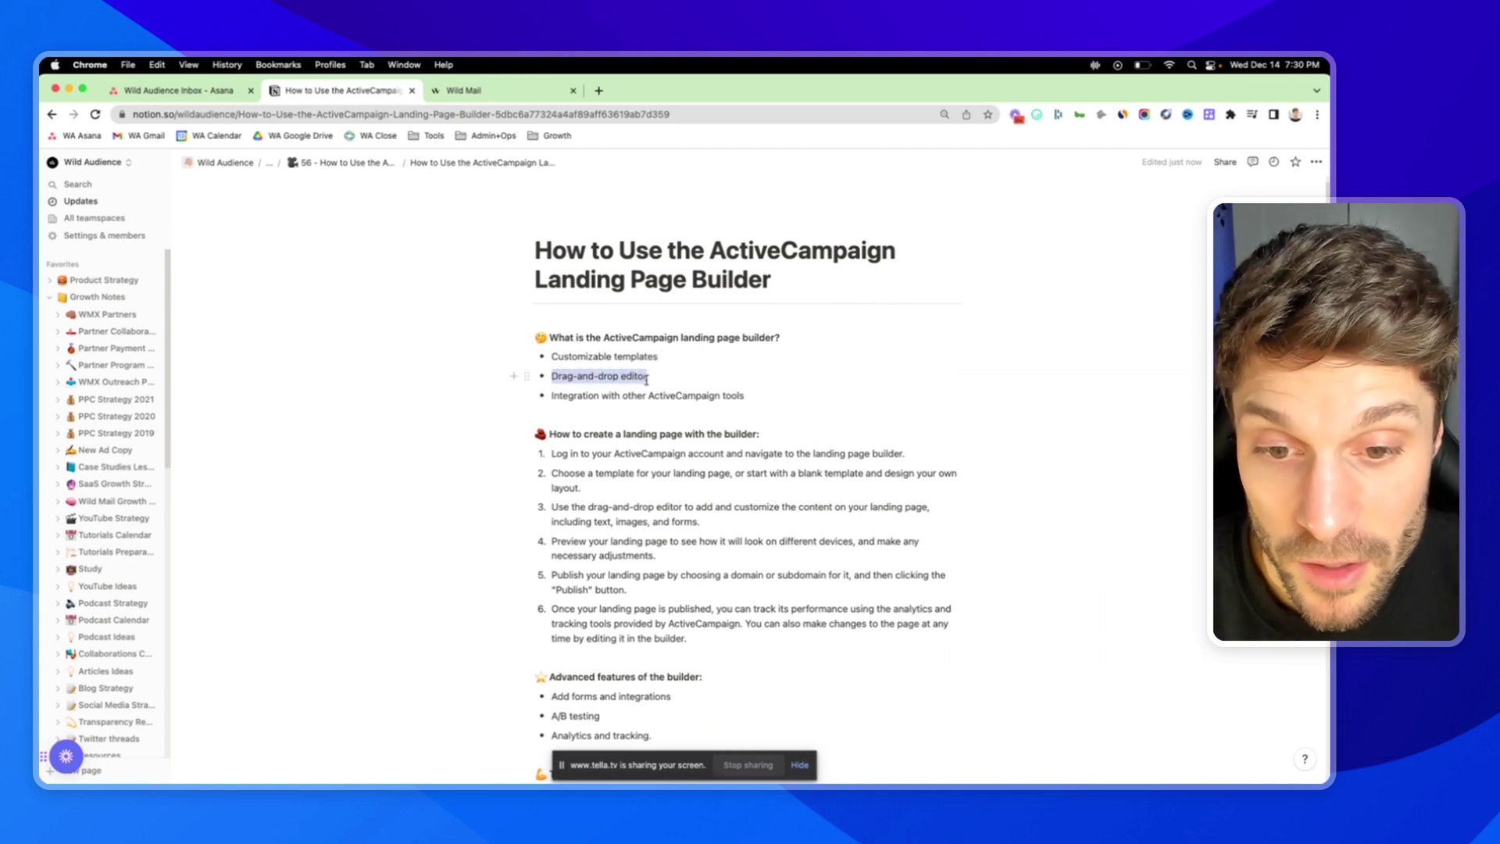
drag(553, 395, 732, 400)
click(741, 397)
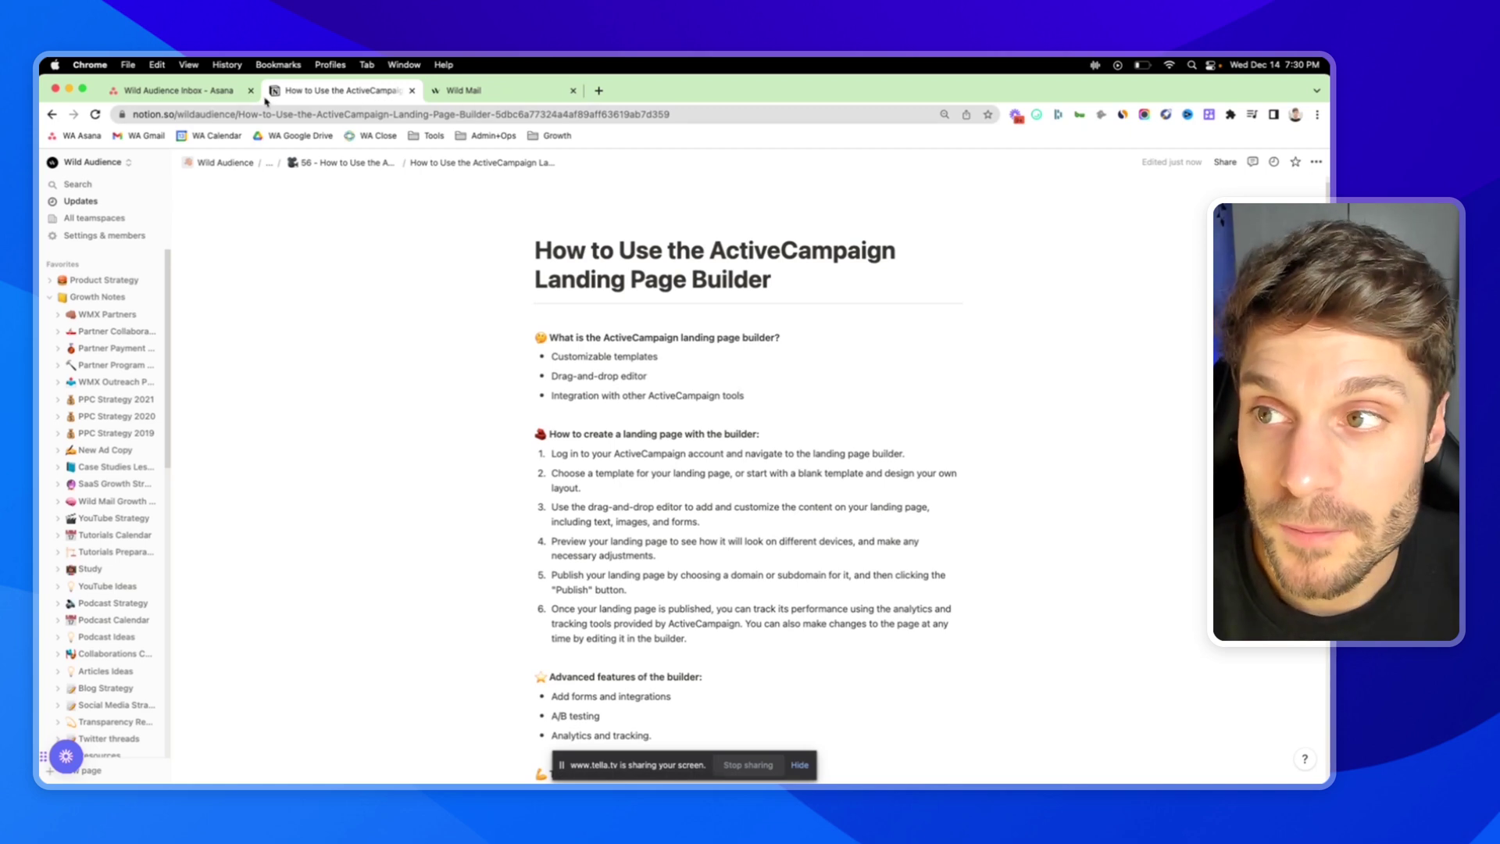
scroll(624, 300, down, 3)
drag(559, 309, 746, 312)
click(746, 312)
scroll(750, 332, down, 1)
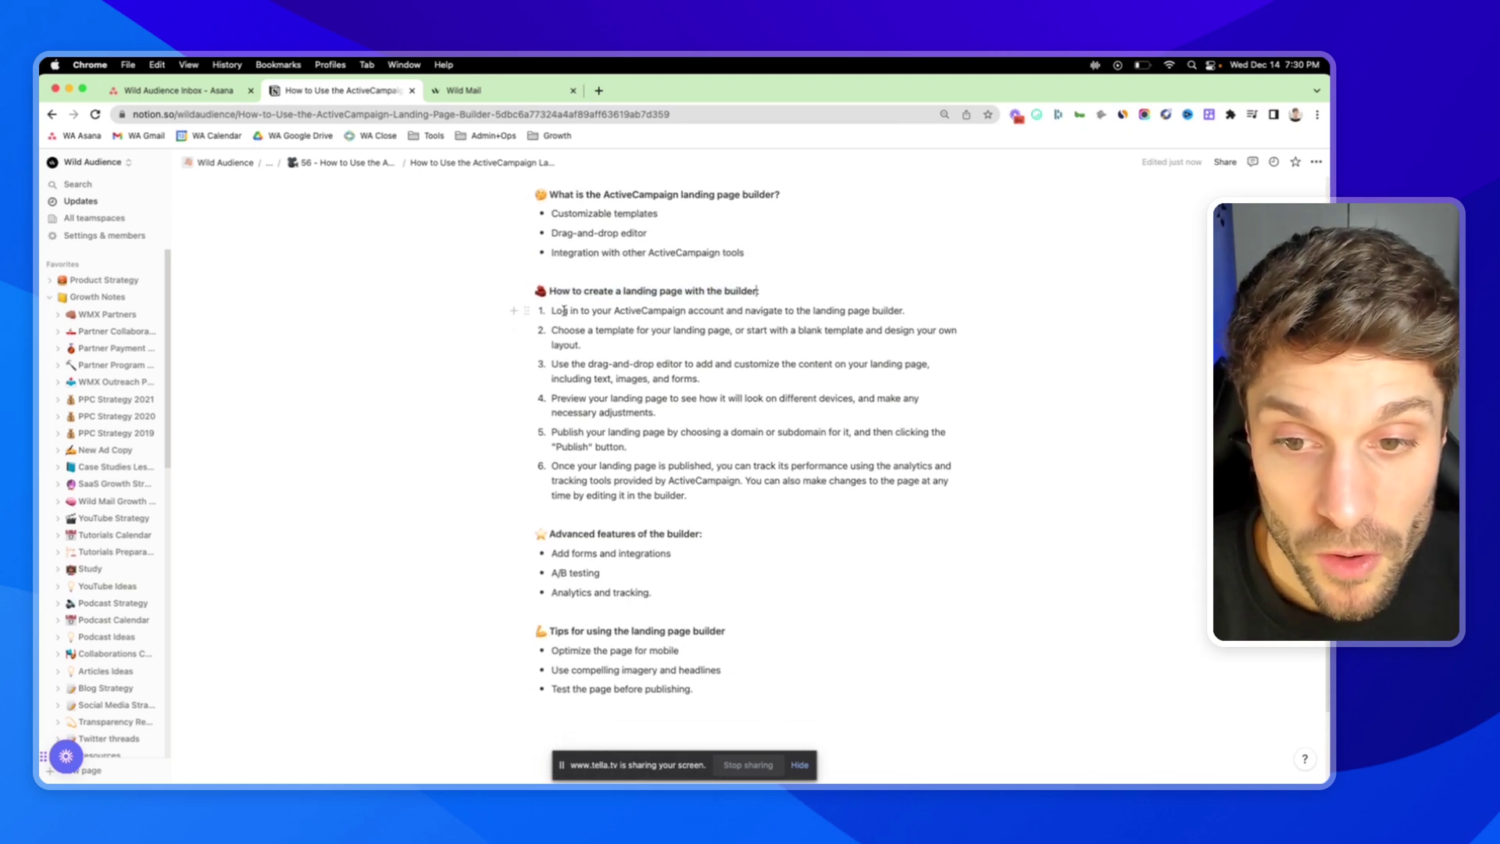
drag(554, 311, 871, 311)
click(871, 311)
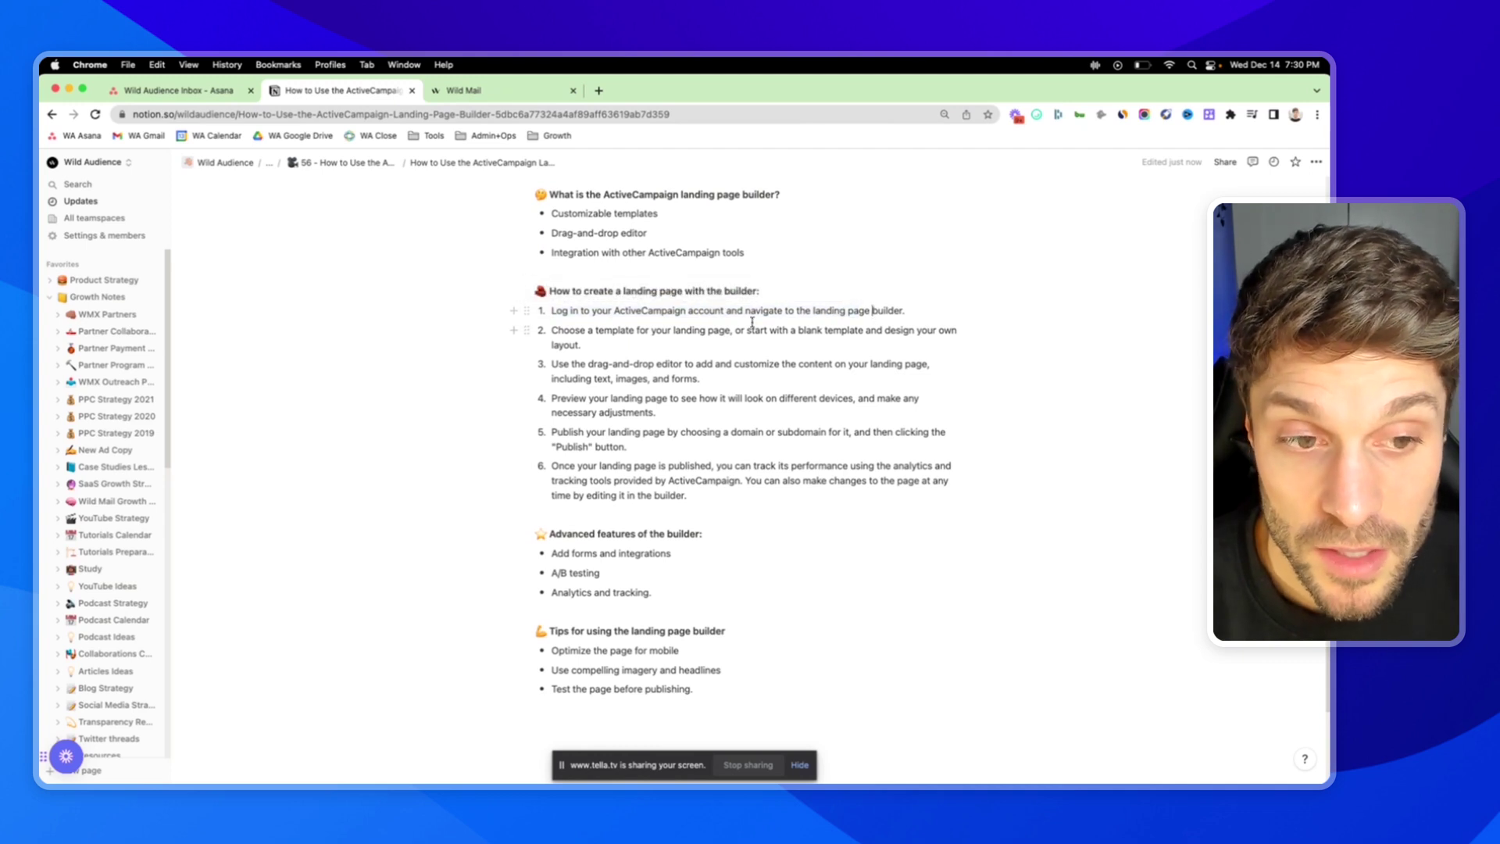
scroll(728, 307, down, 1)
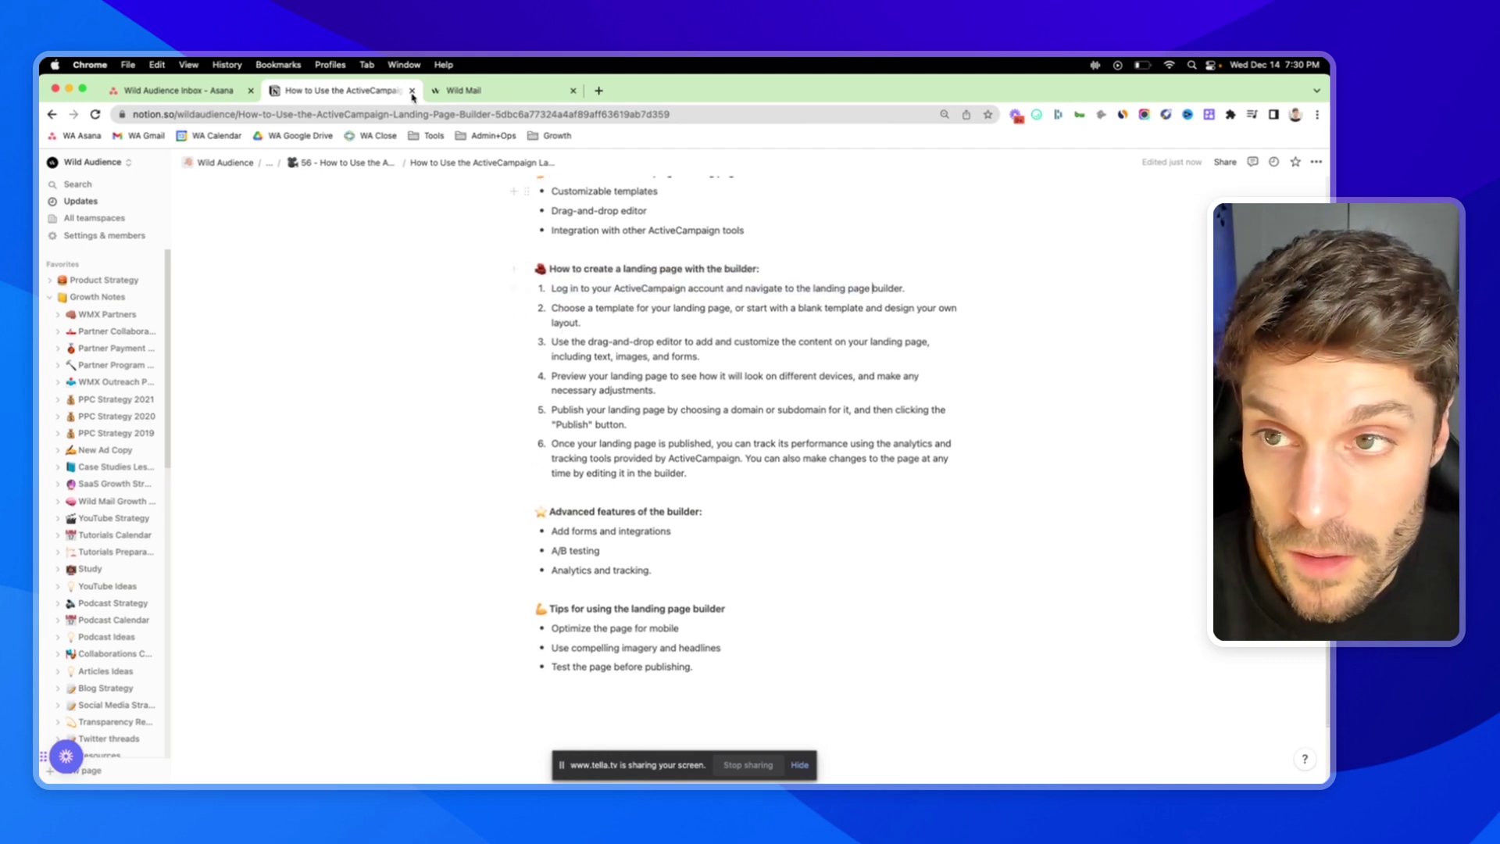
drag(588, 310, 748, 311)
click(836, 312)
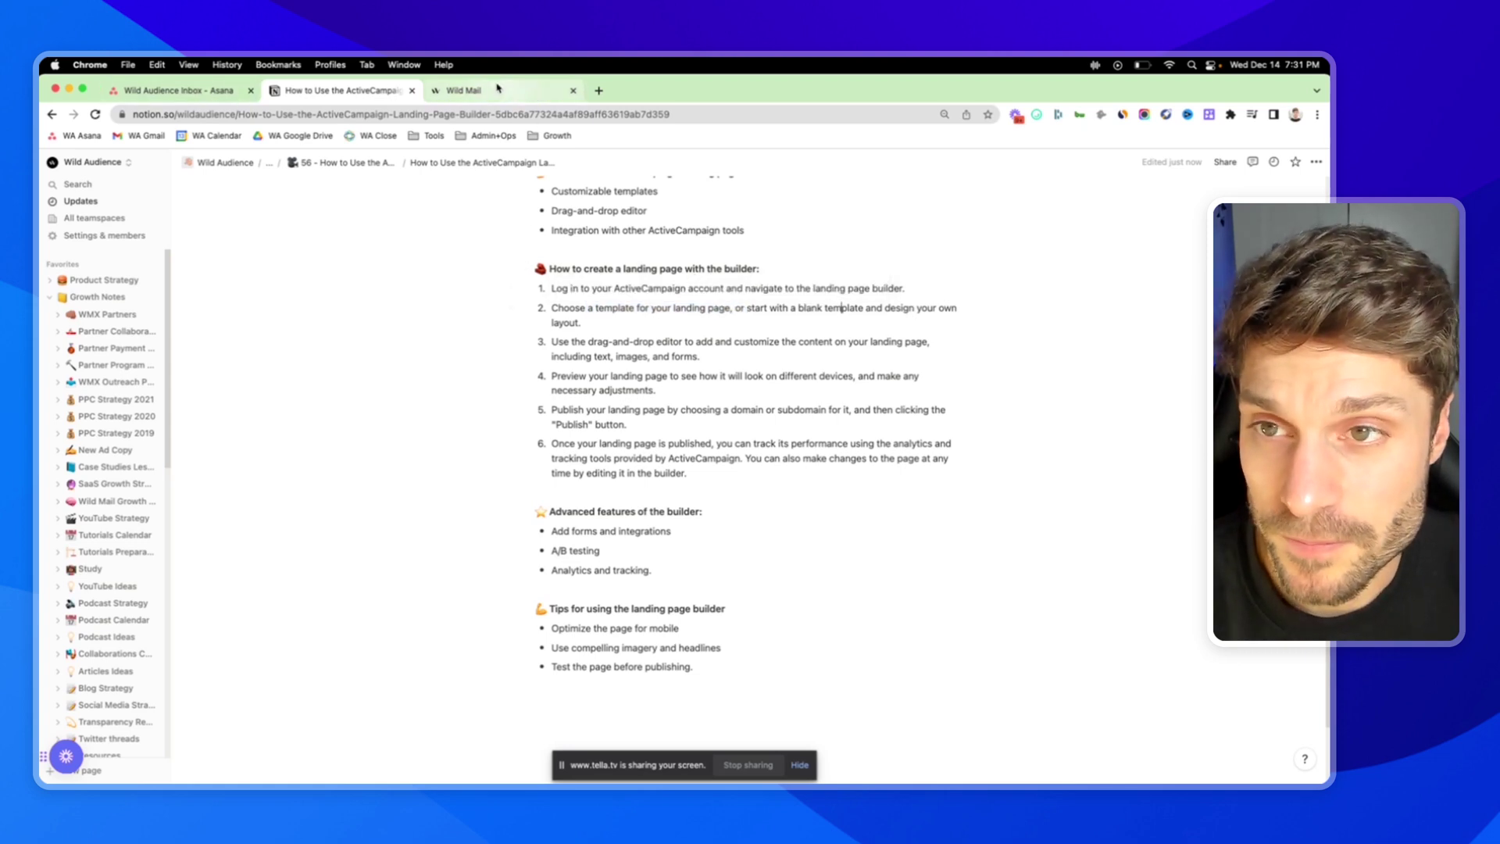
Step: From the Pages screen, start building a new landing page
click(469, 90)
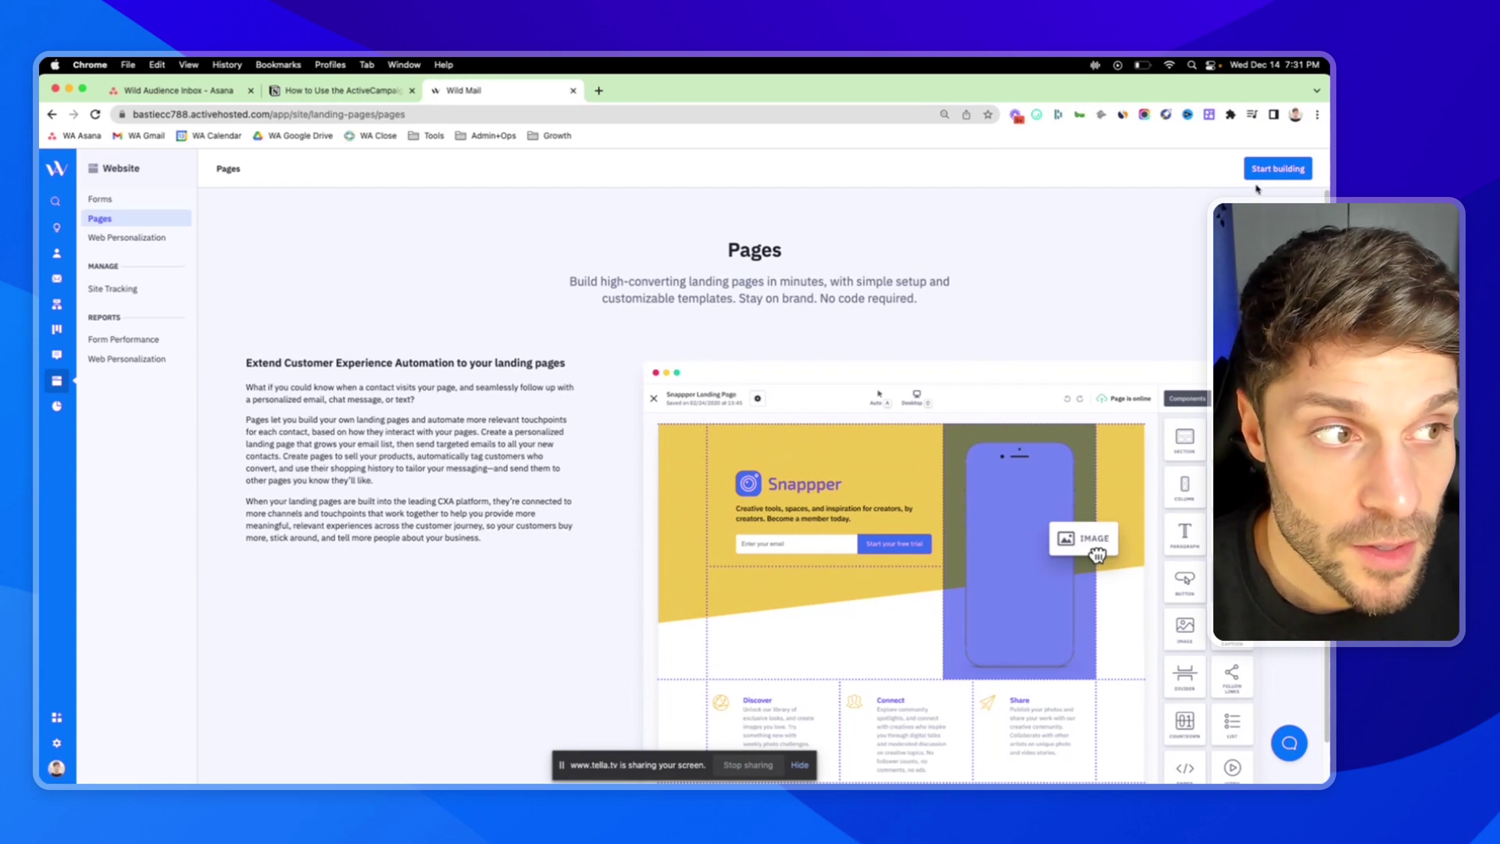
click(1276, 170)
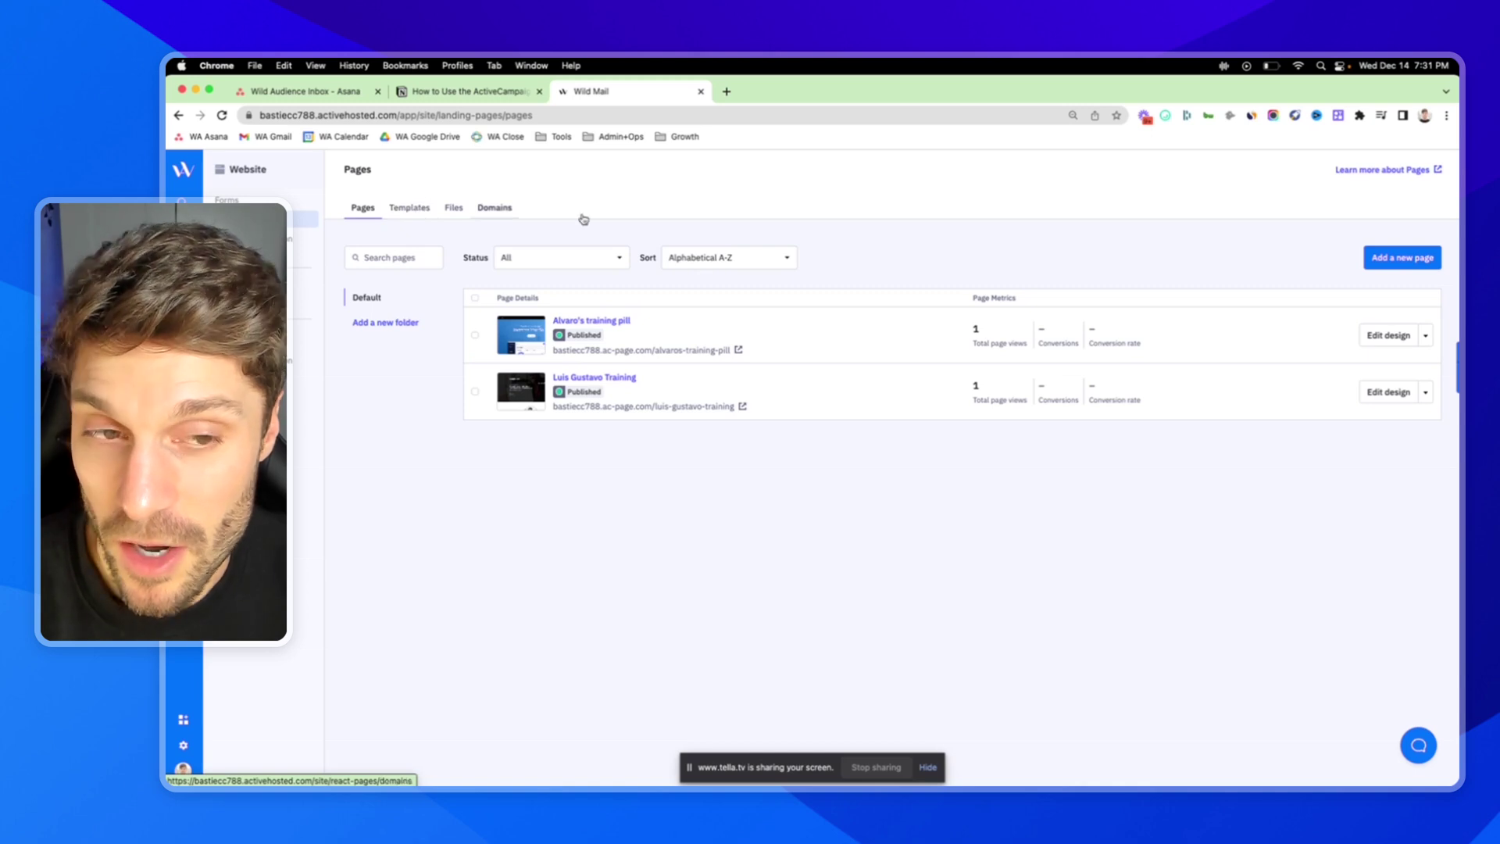
click(1411, 266)
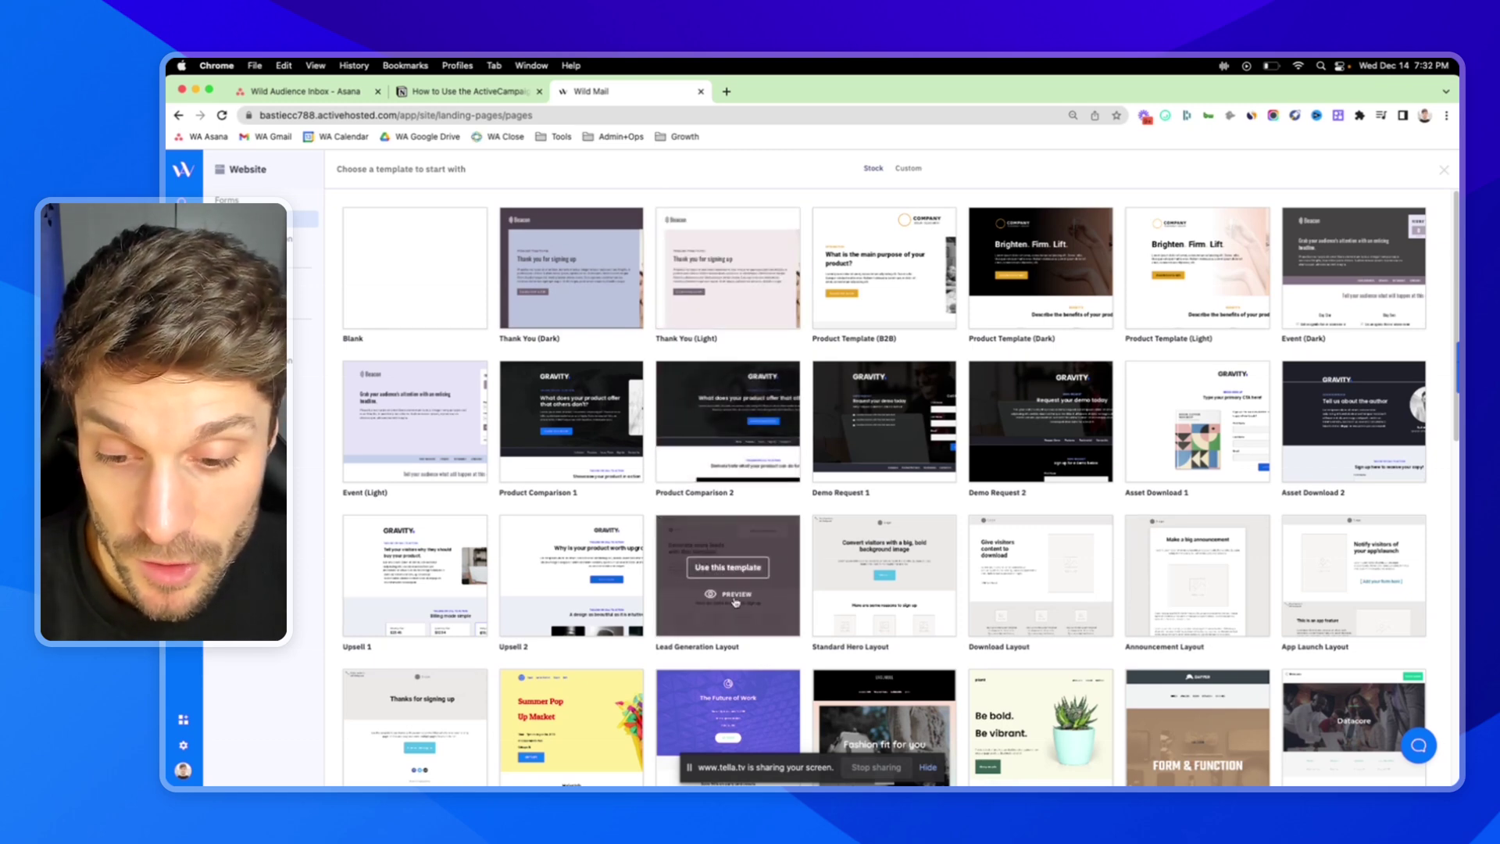
Step: Preview and use the Lead Generation Layout template, saving the page as 'Lead gen 1'
click(734, 596)
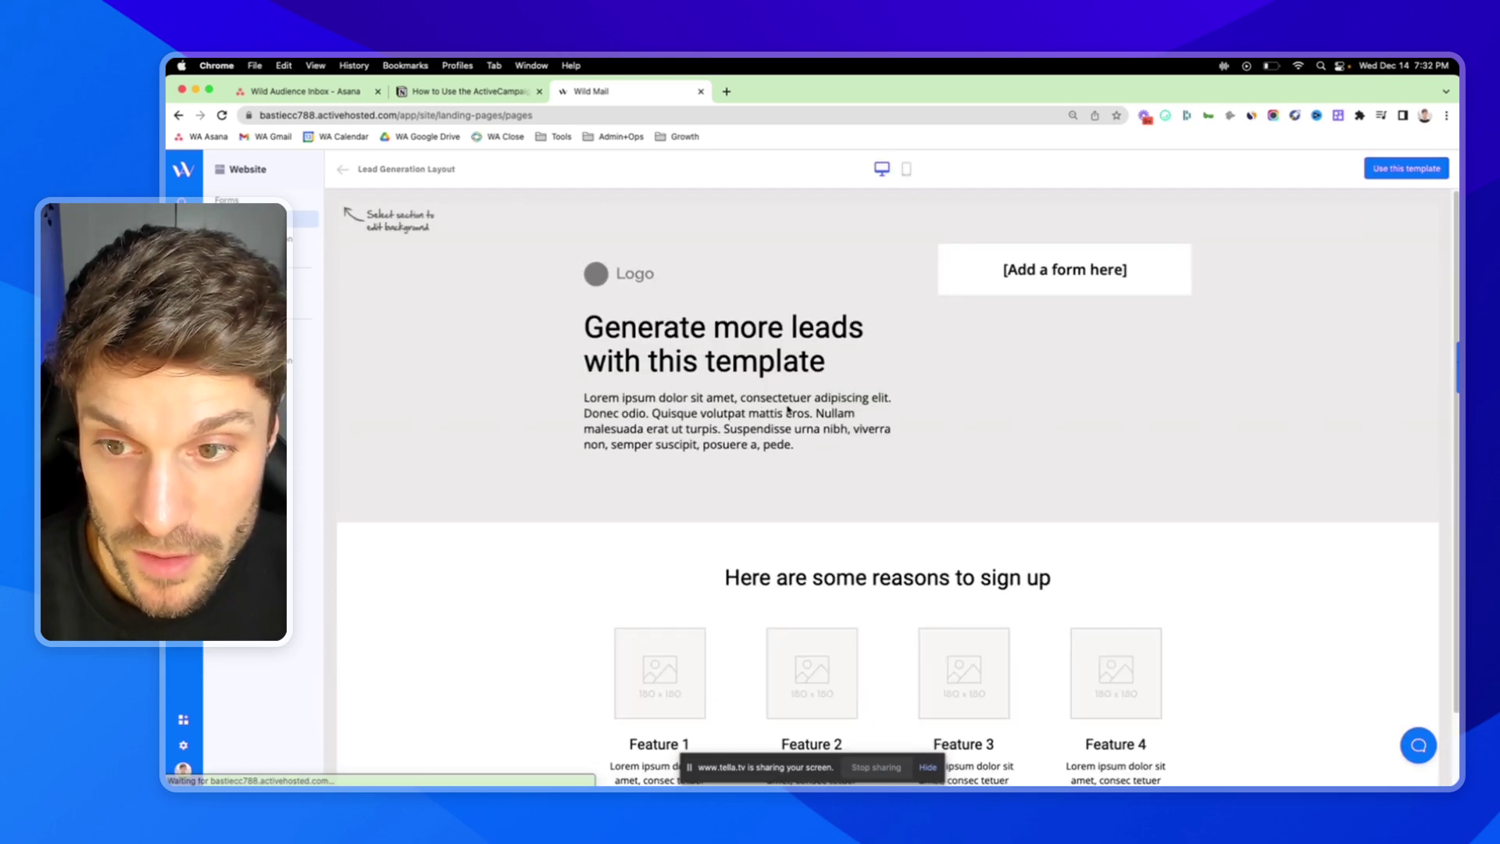
scroll(812, 418, down, 3)
scroll(860, 443, up, 3)
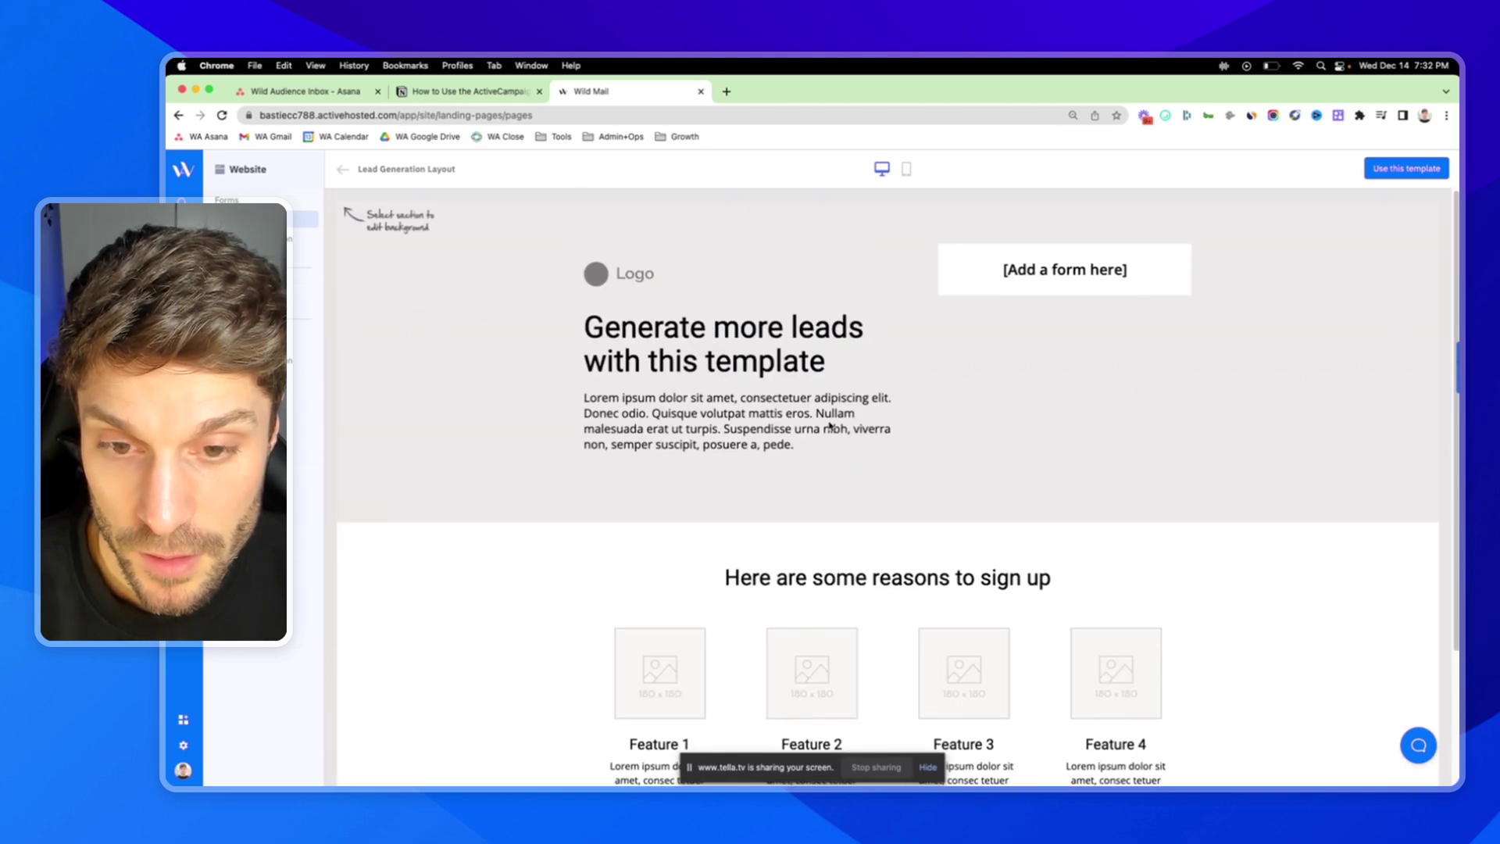
click(1405, 170)
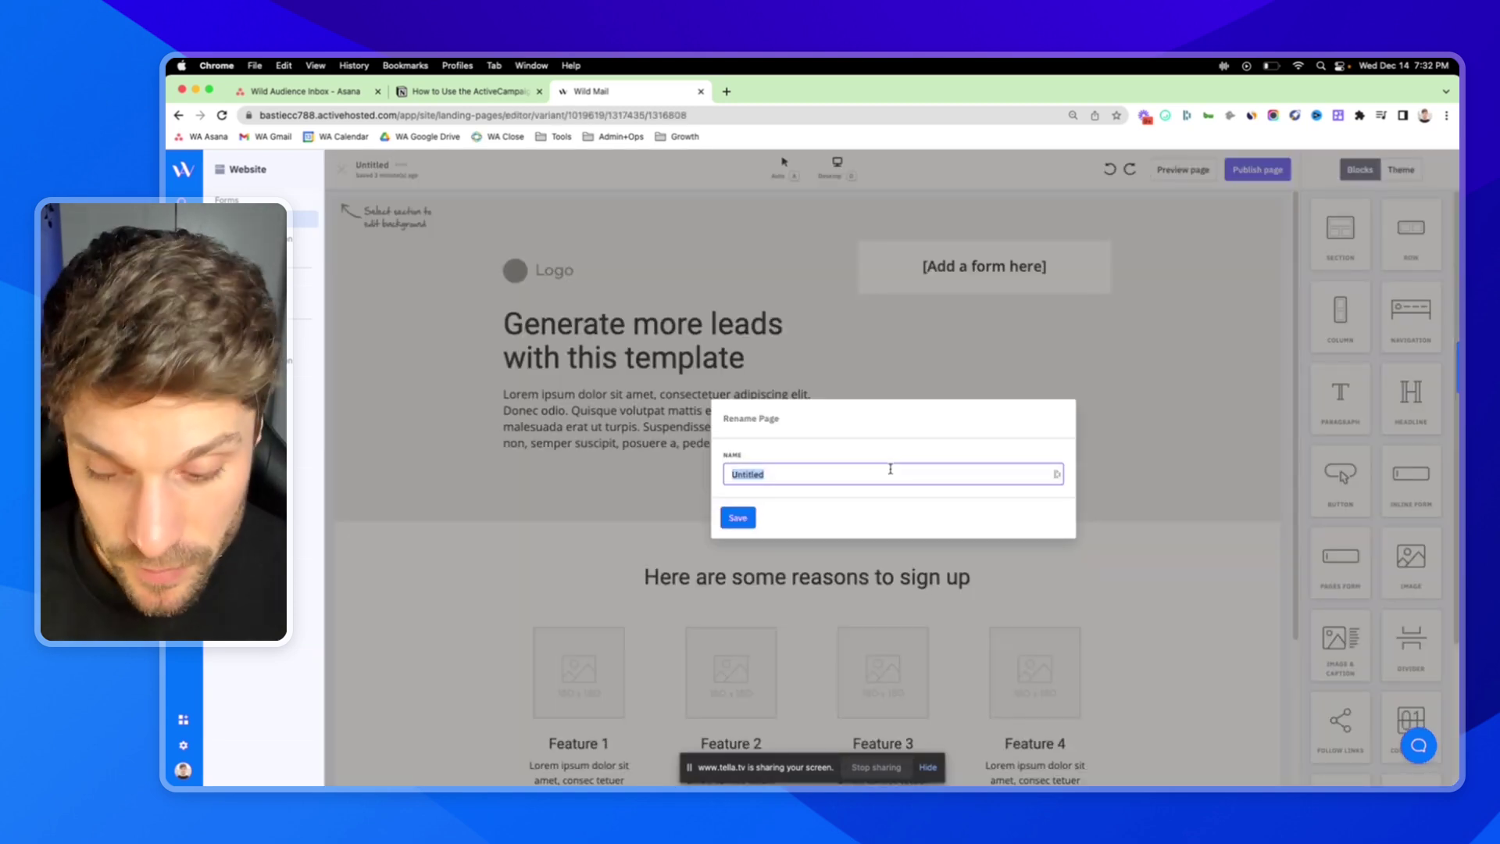
text(W)
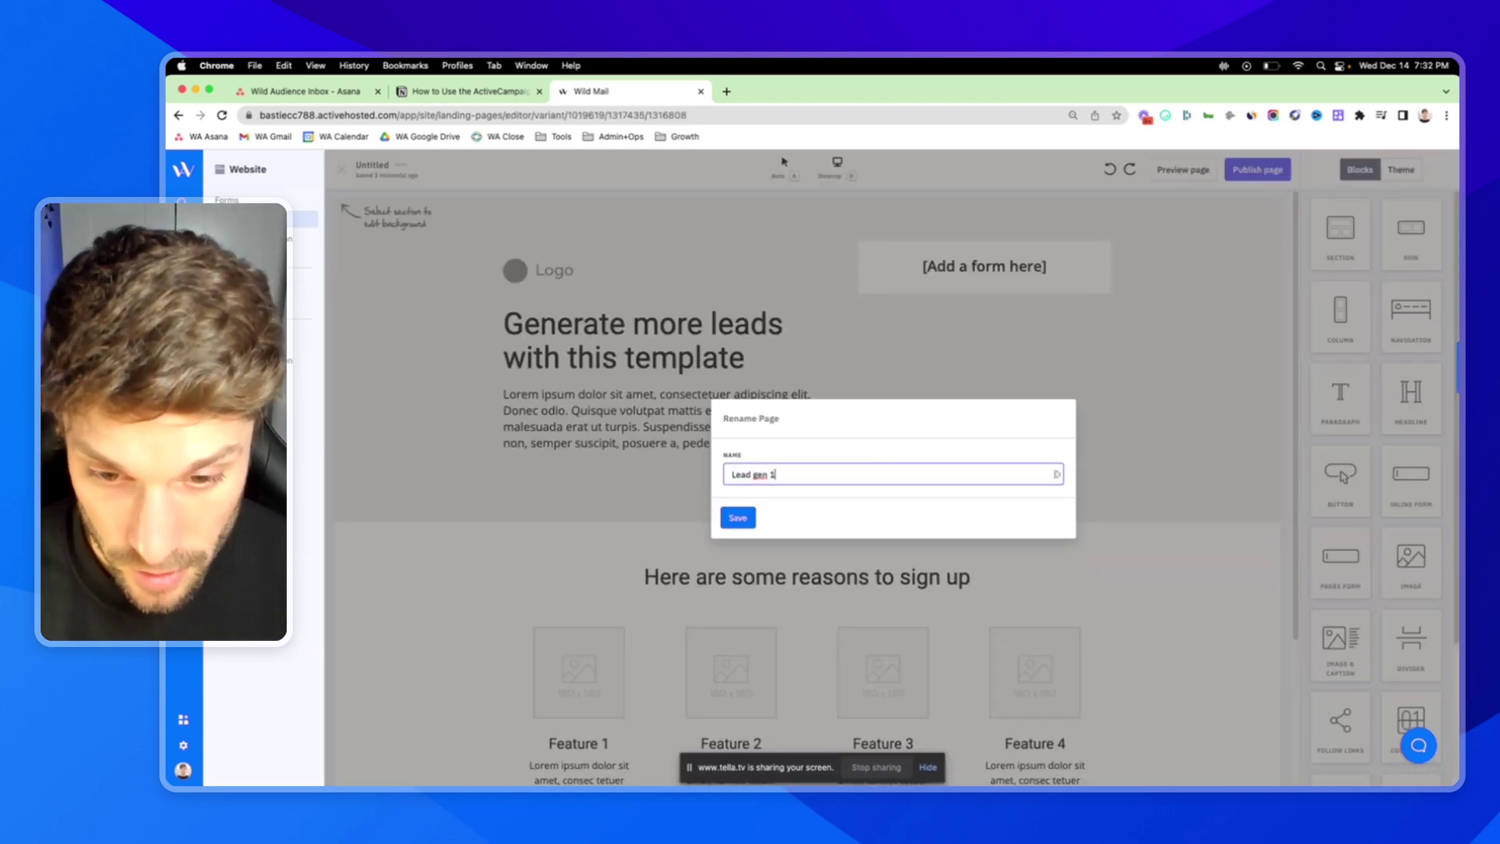
click(738, 518)
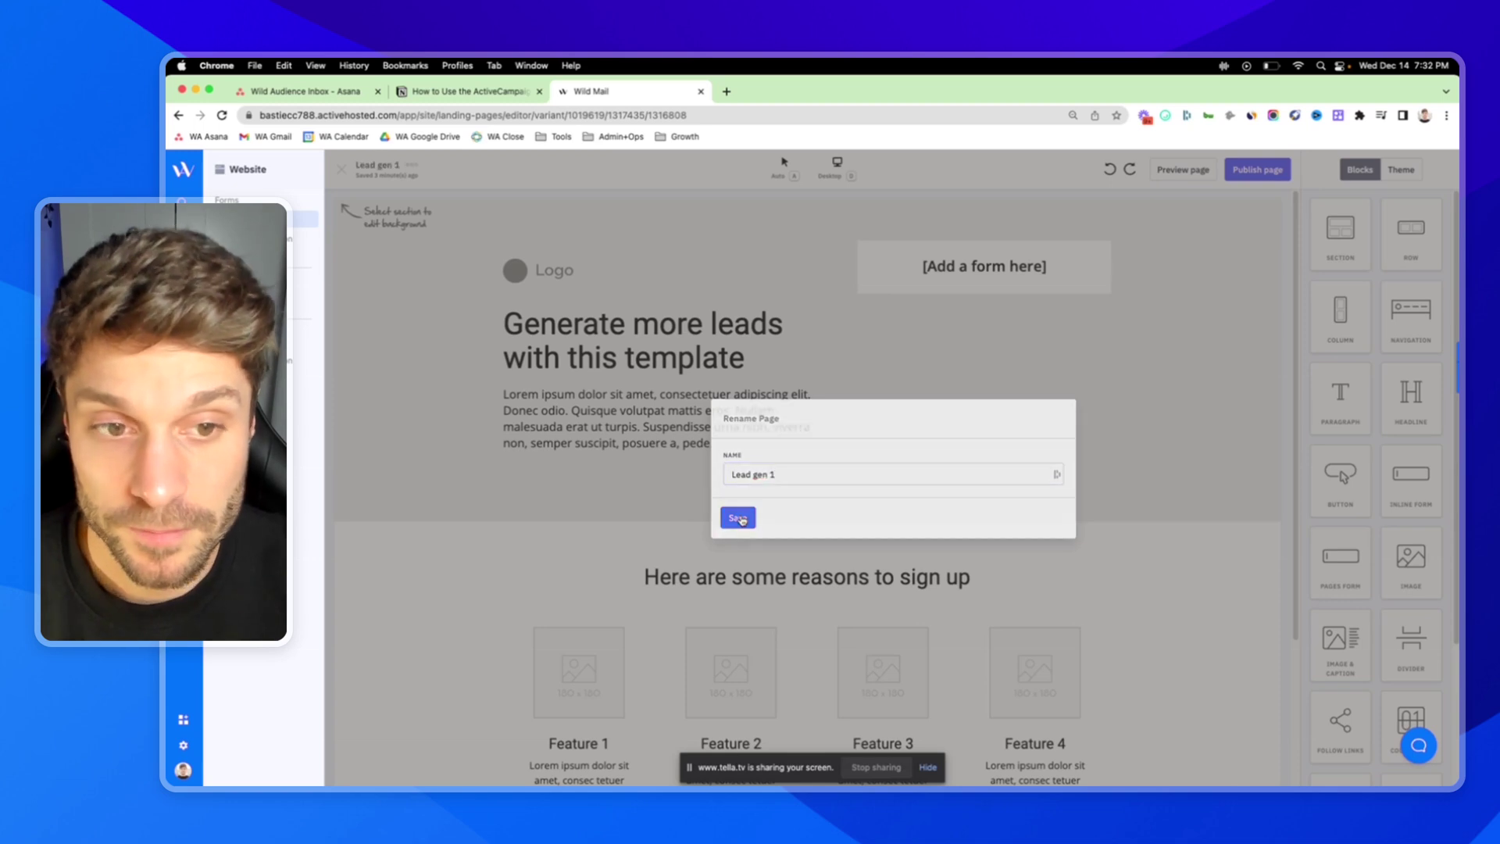
click(459, 95)
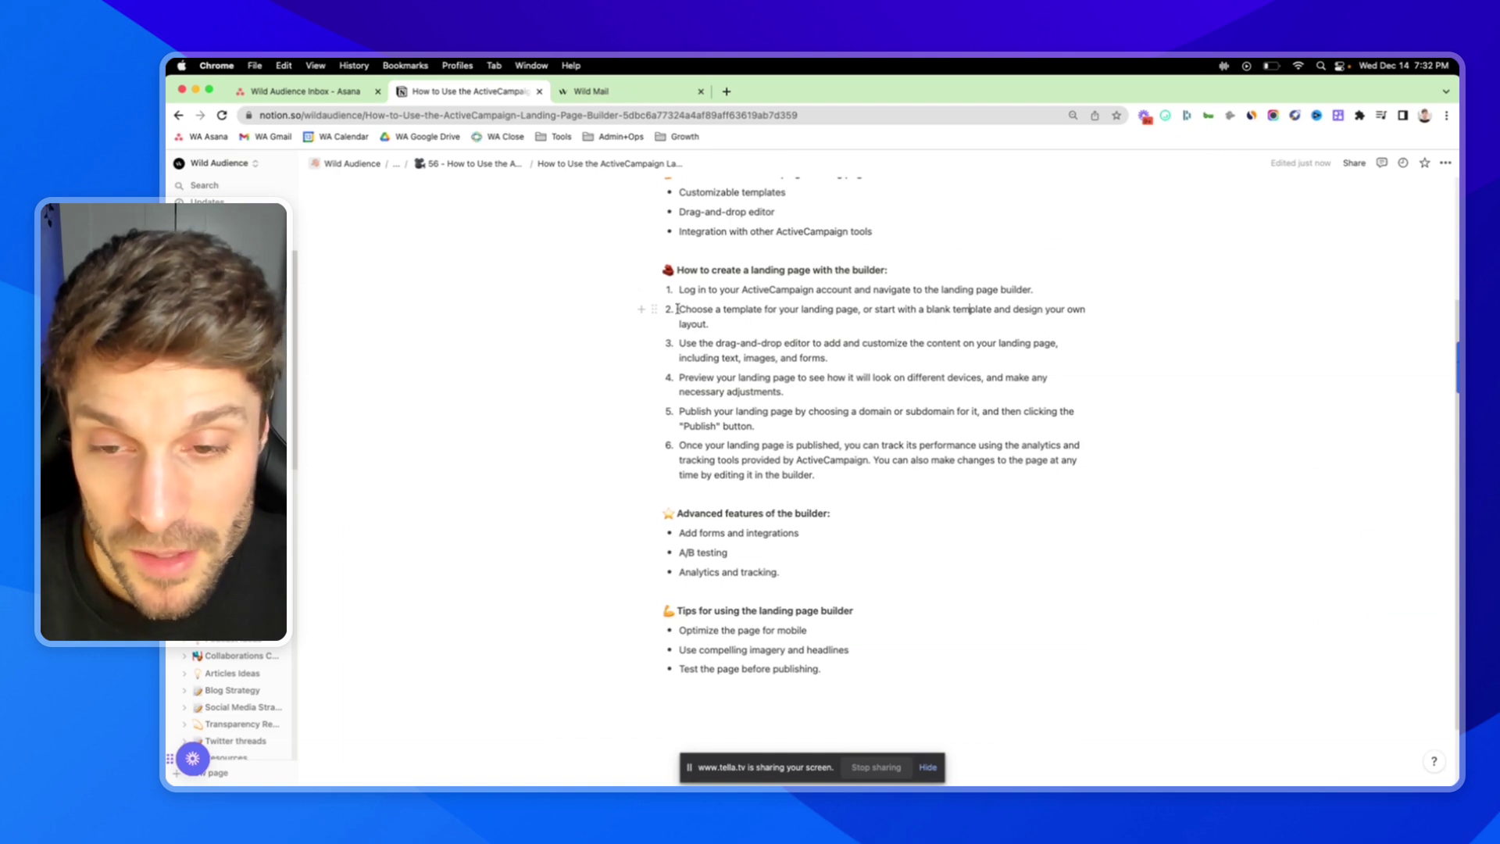
drag(678, 309, 840, 349)
click(757, 334)
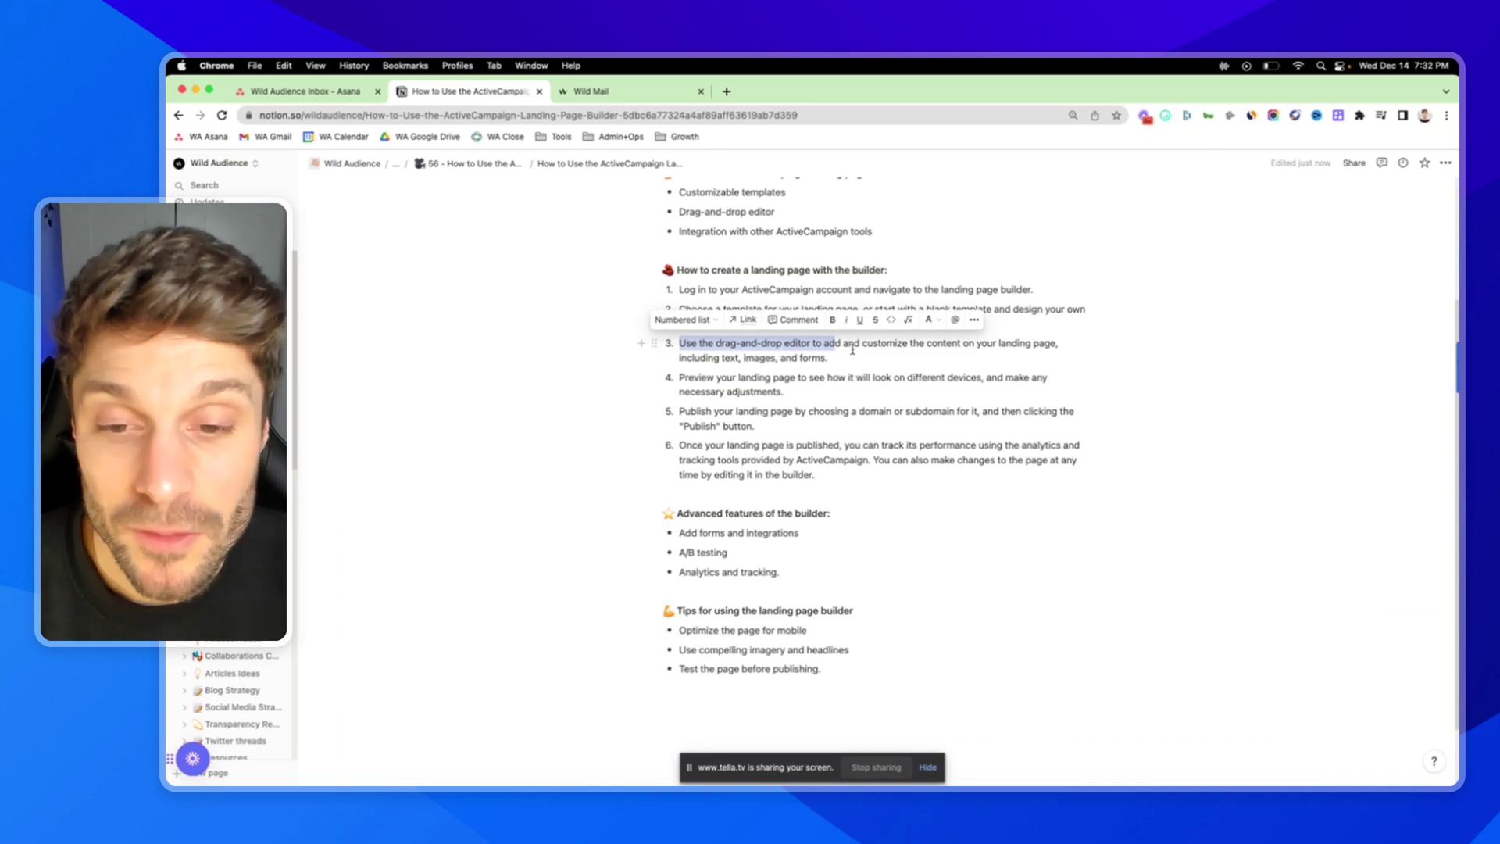
click(629, 97)
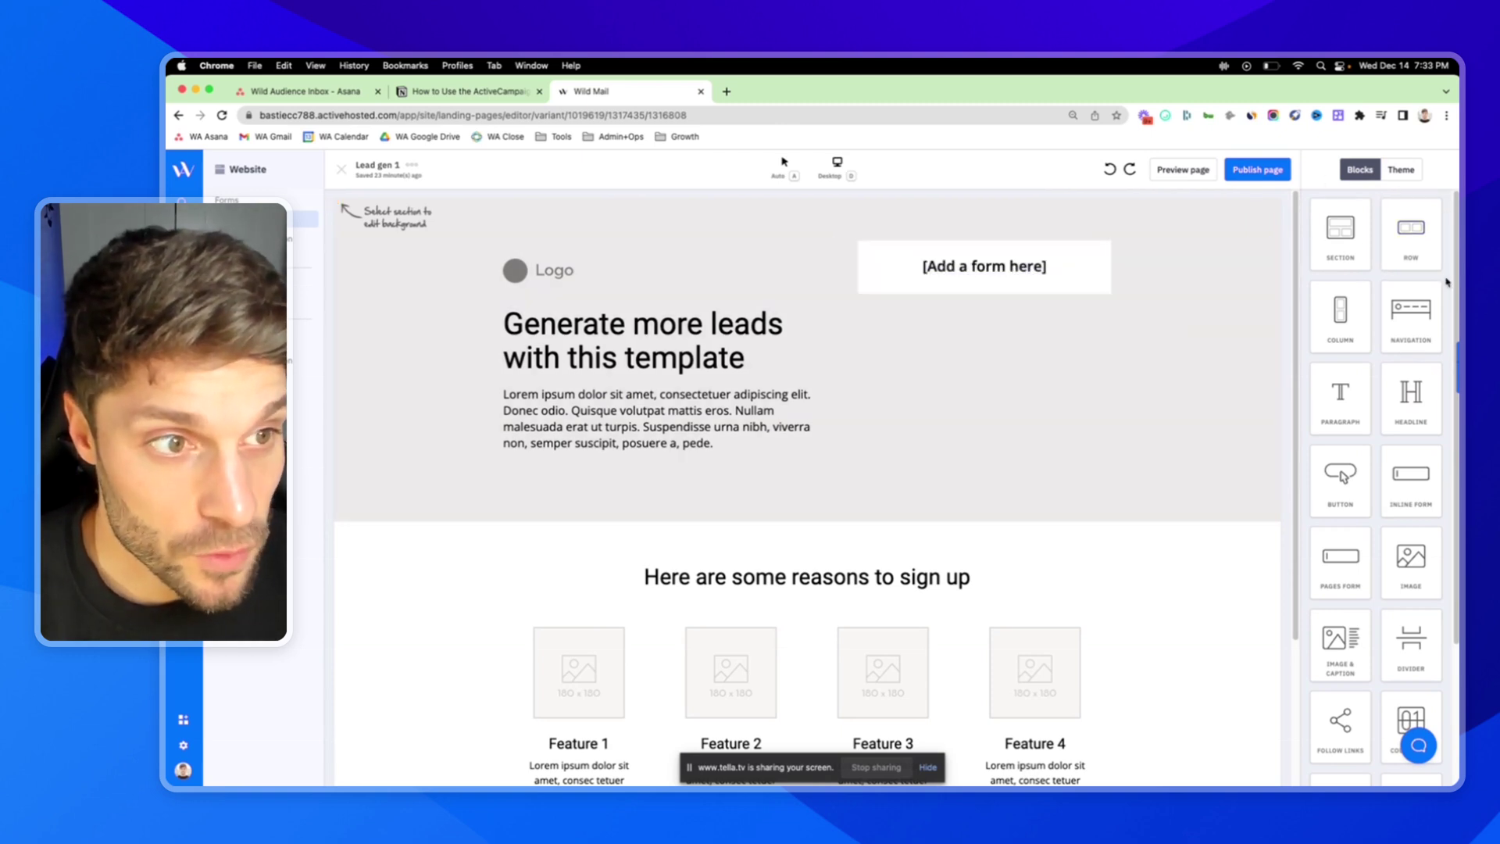
scroll(1358, 273, down, 1)
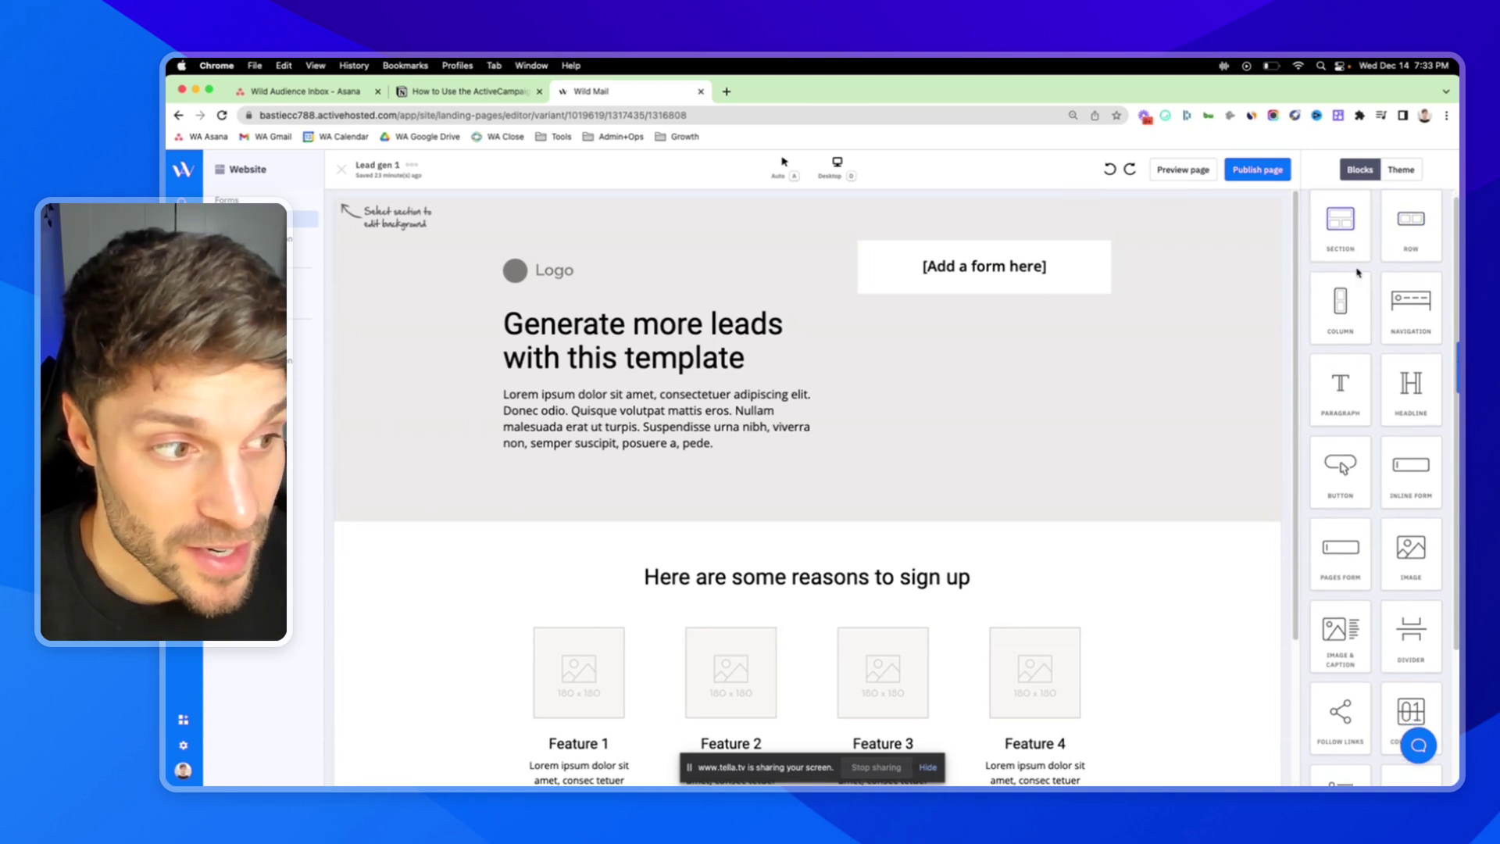
scroll(1366, 320, up, 1)
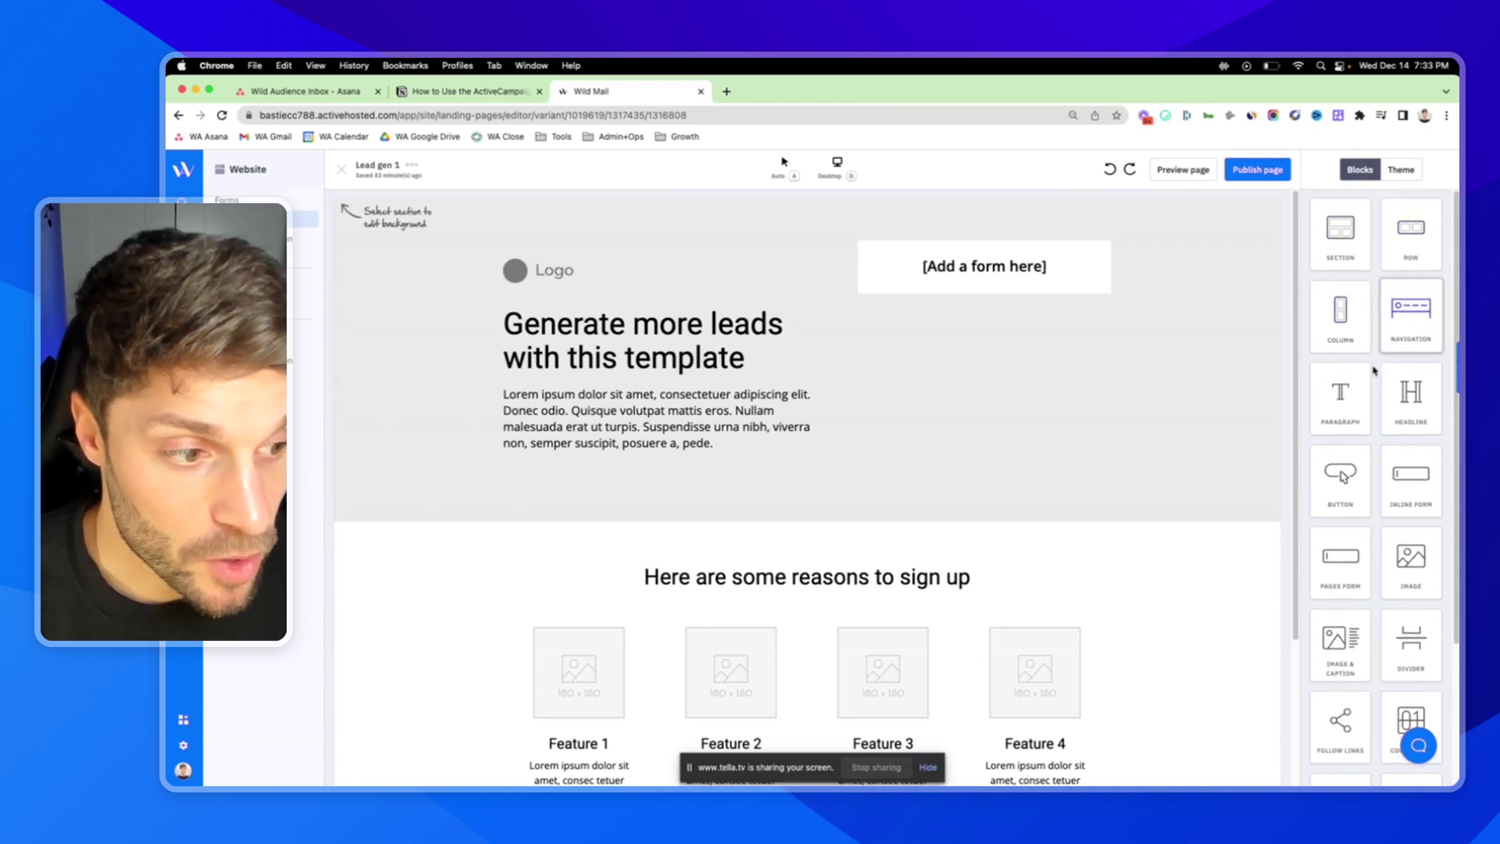
scroll(1360, 364, down, 5)
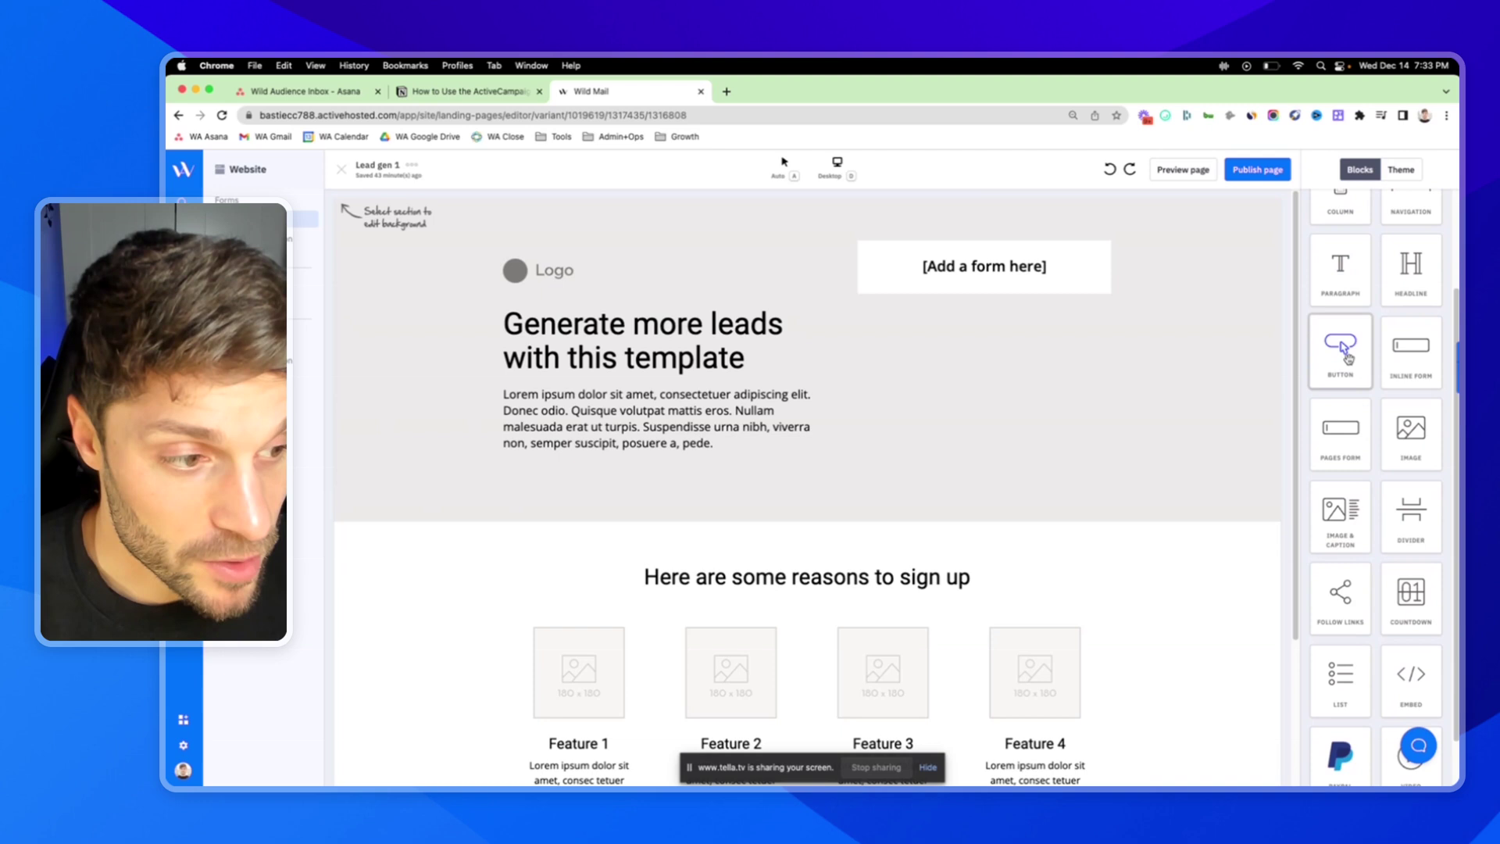
scroll(1347, 356, down, 2)
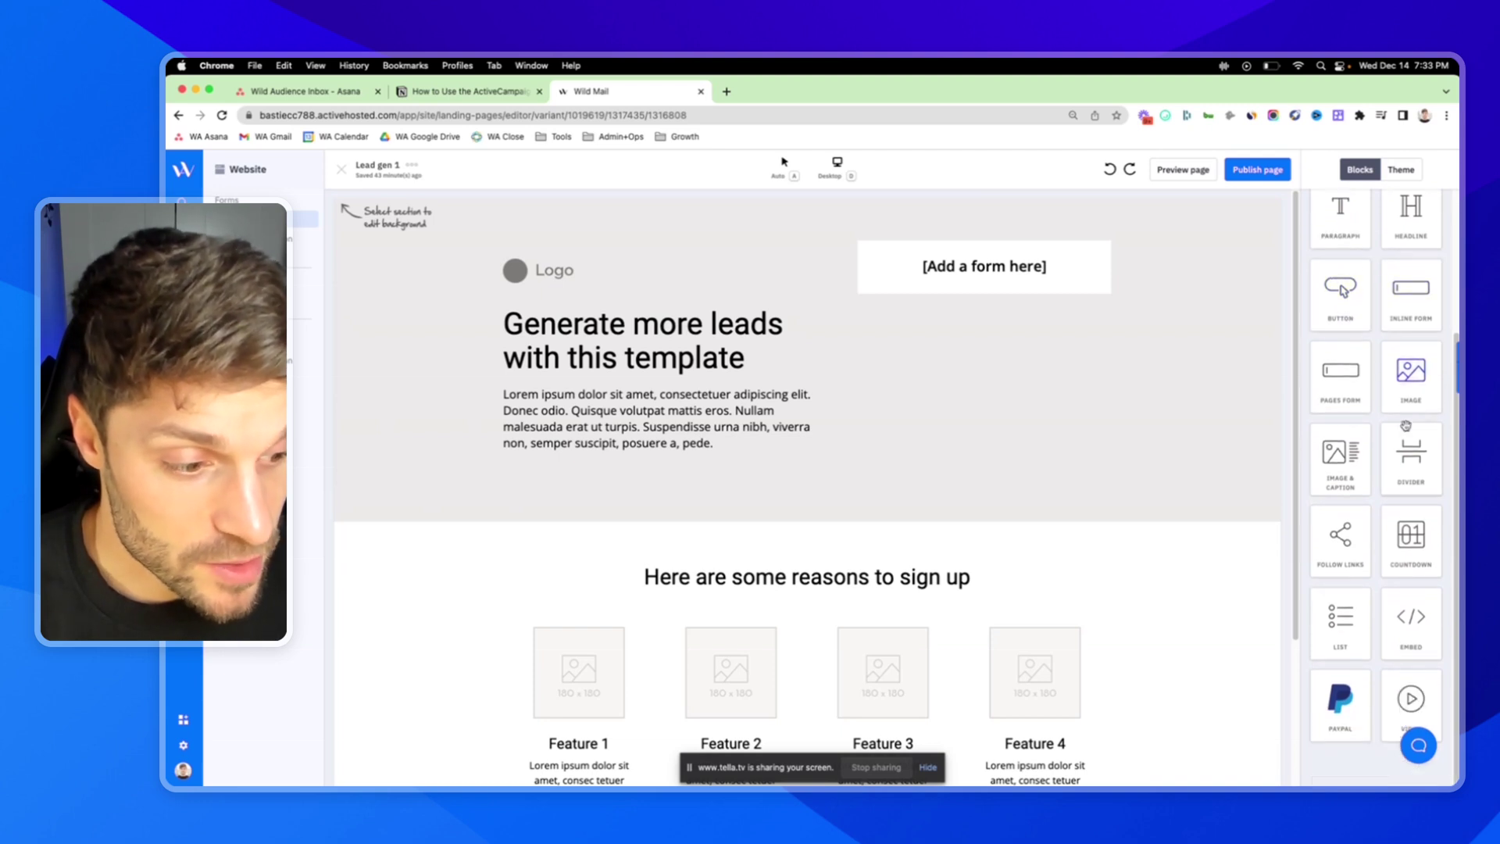
scroll(1387, 647, up, 4)
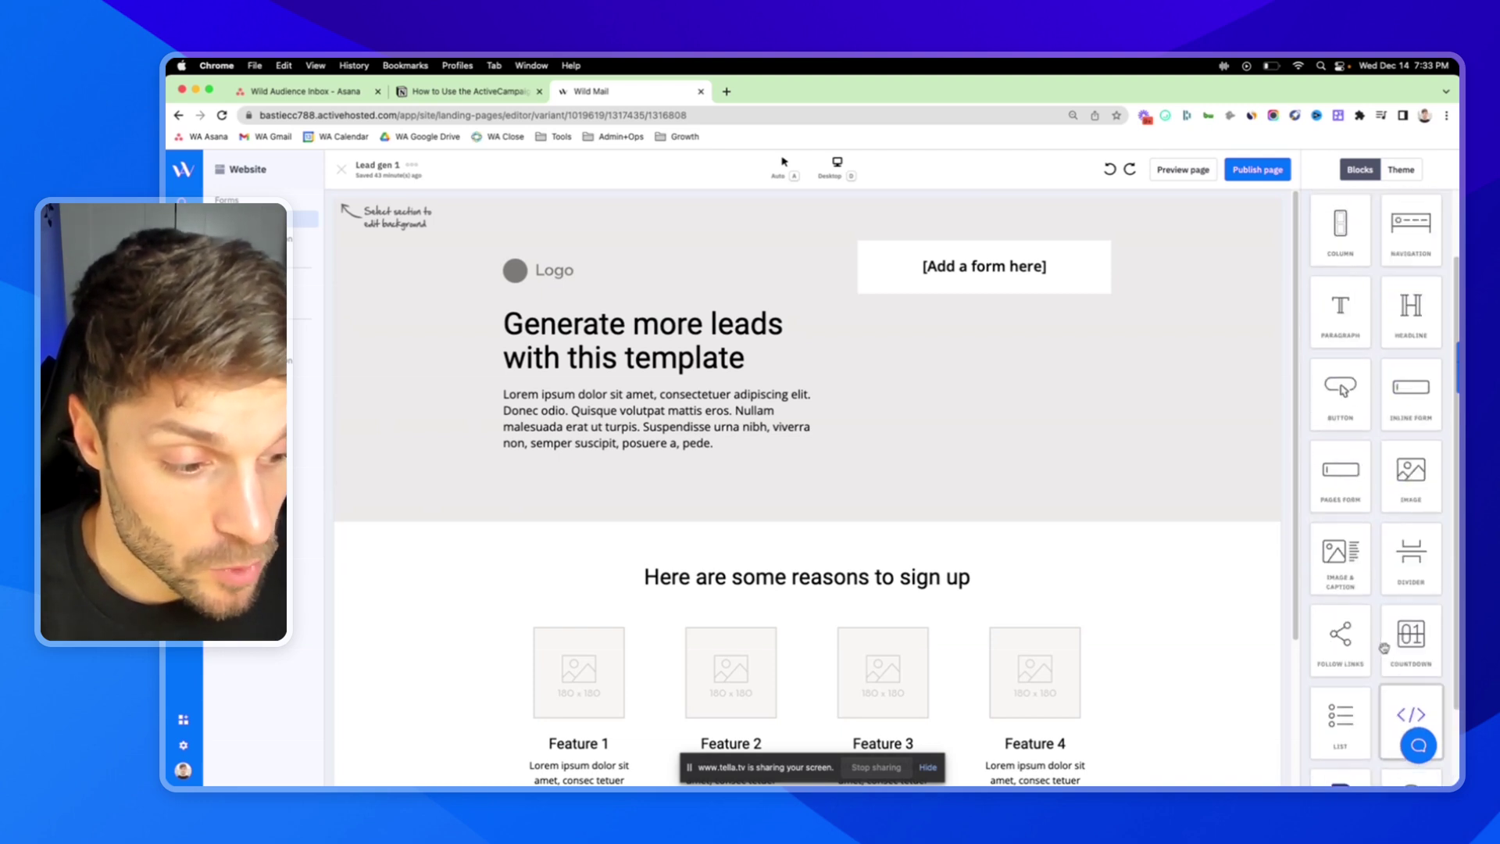
scroll(1365, 406, down, 3)
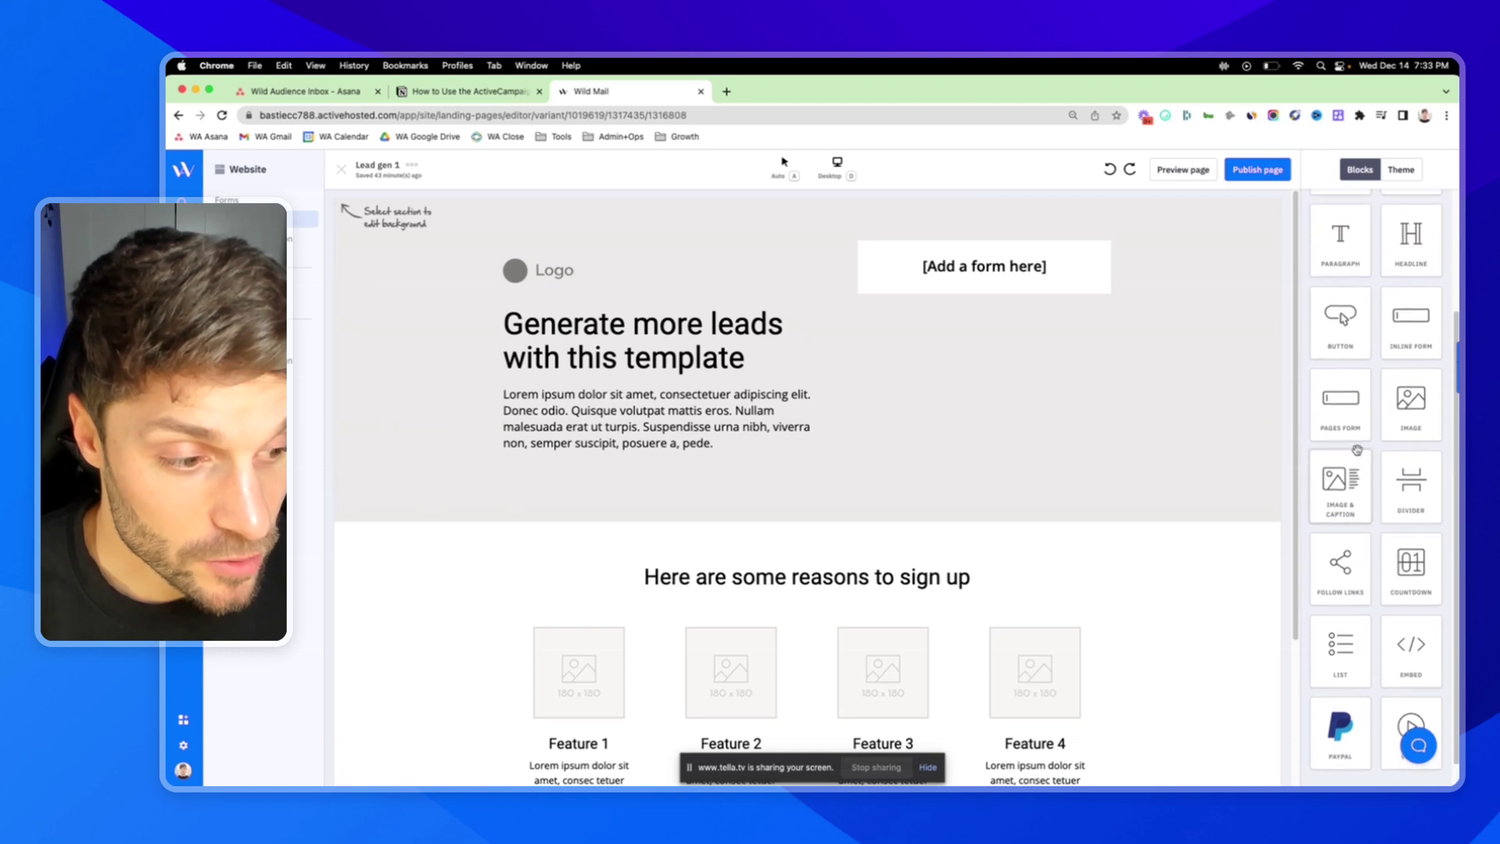
scroll(1357, 450, up, 6)
click(634, 288)
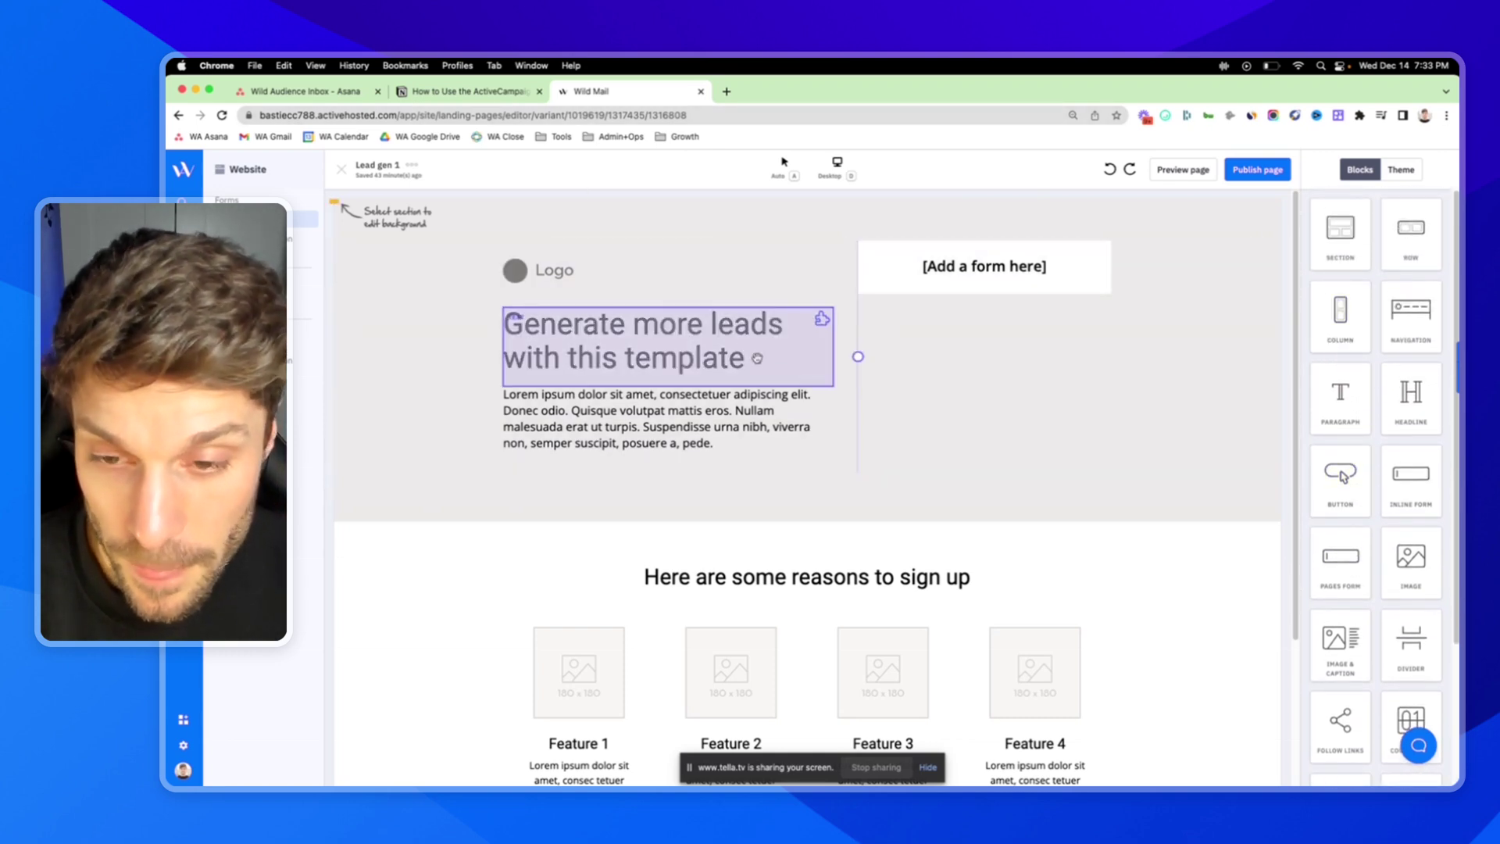
click(705, 332)
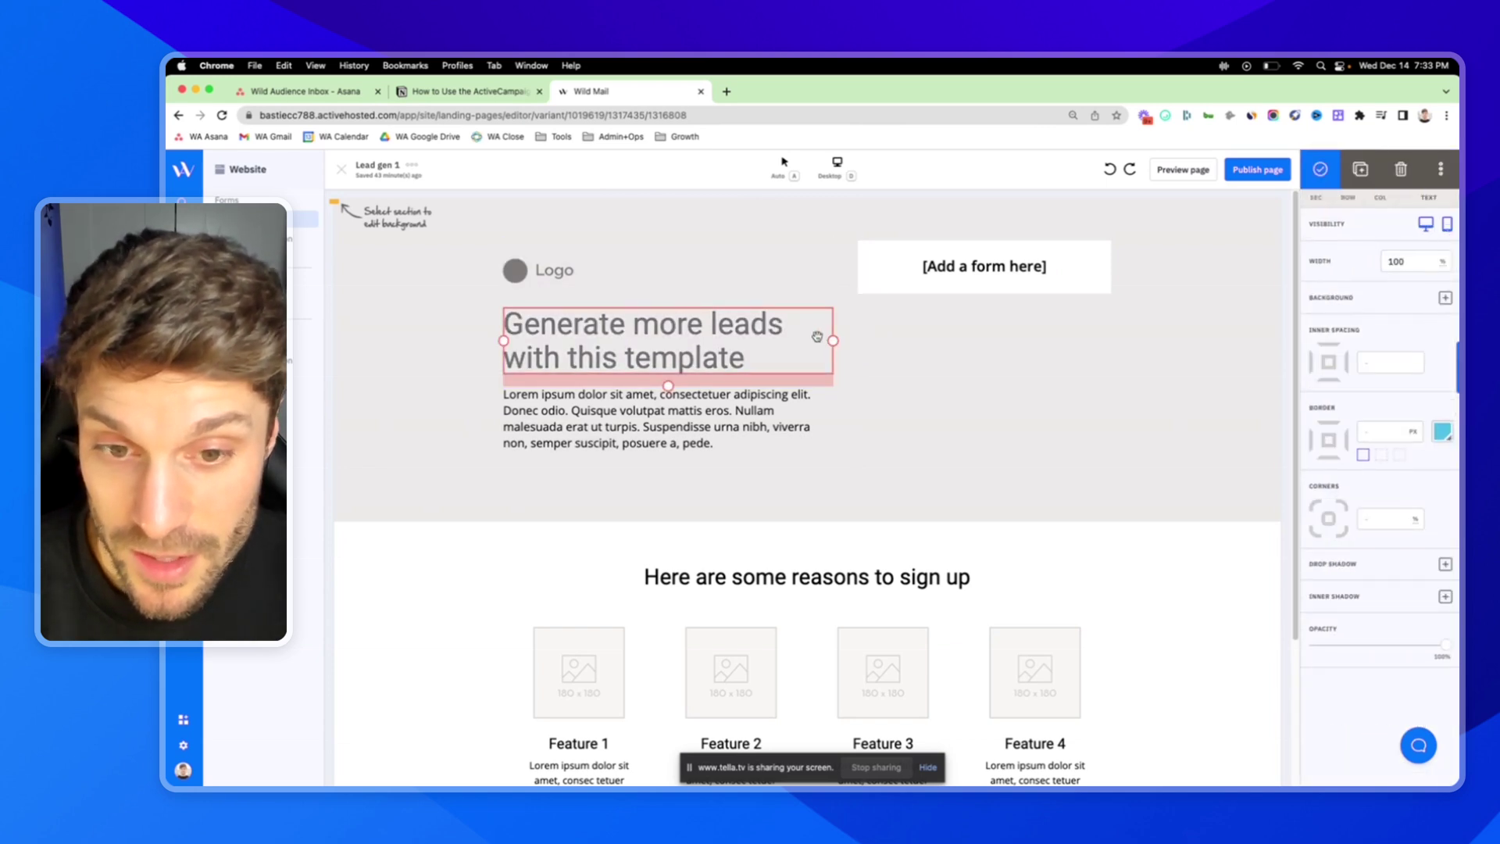
click(704, 444)
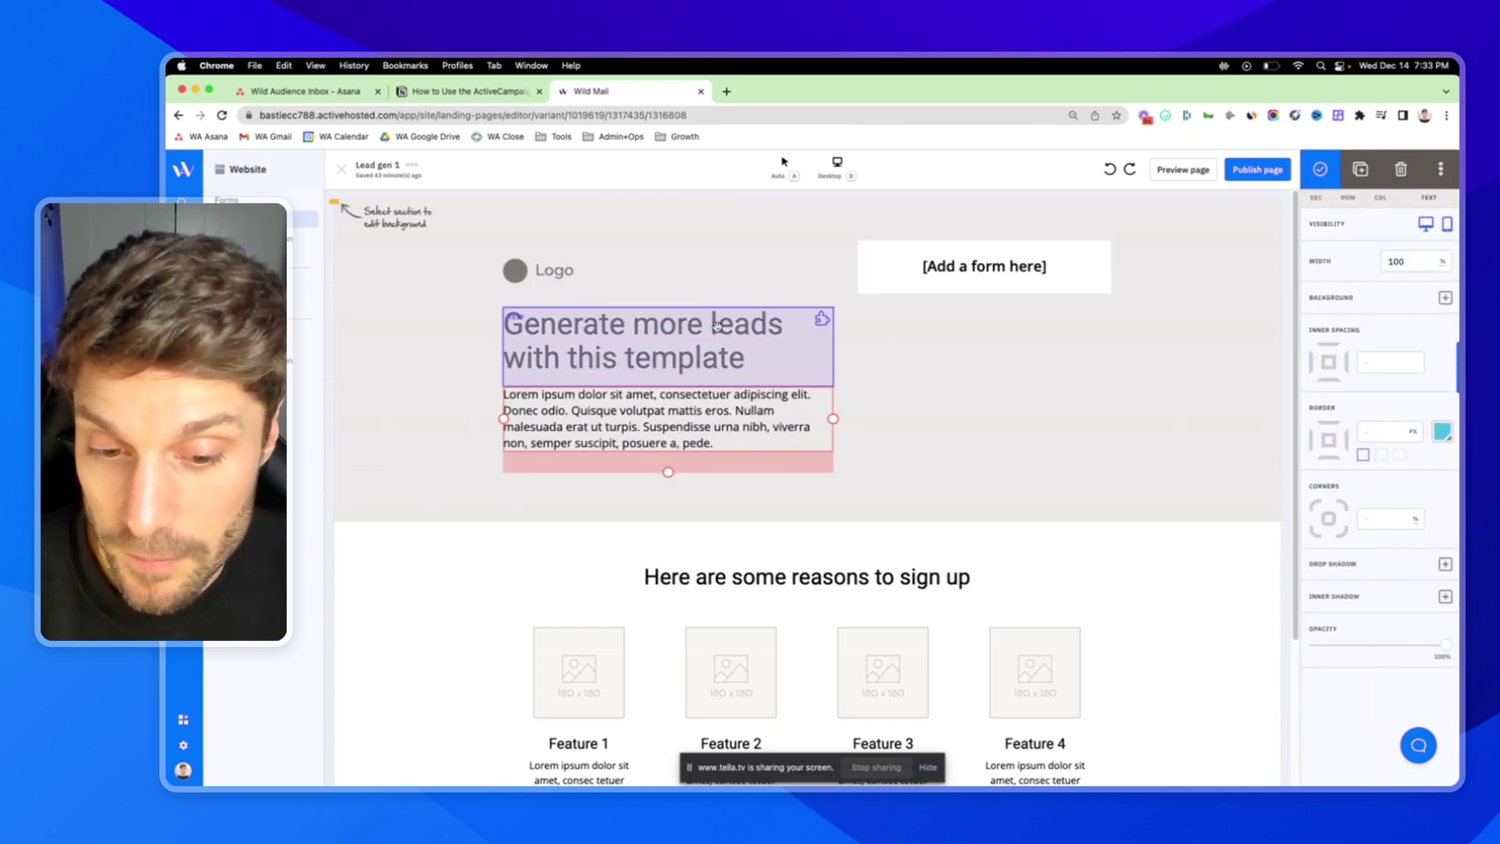
scroll(785, 462, down, 3)
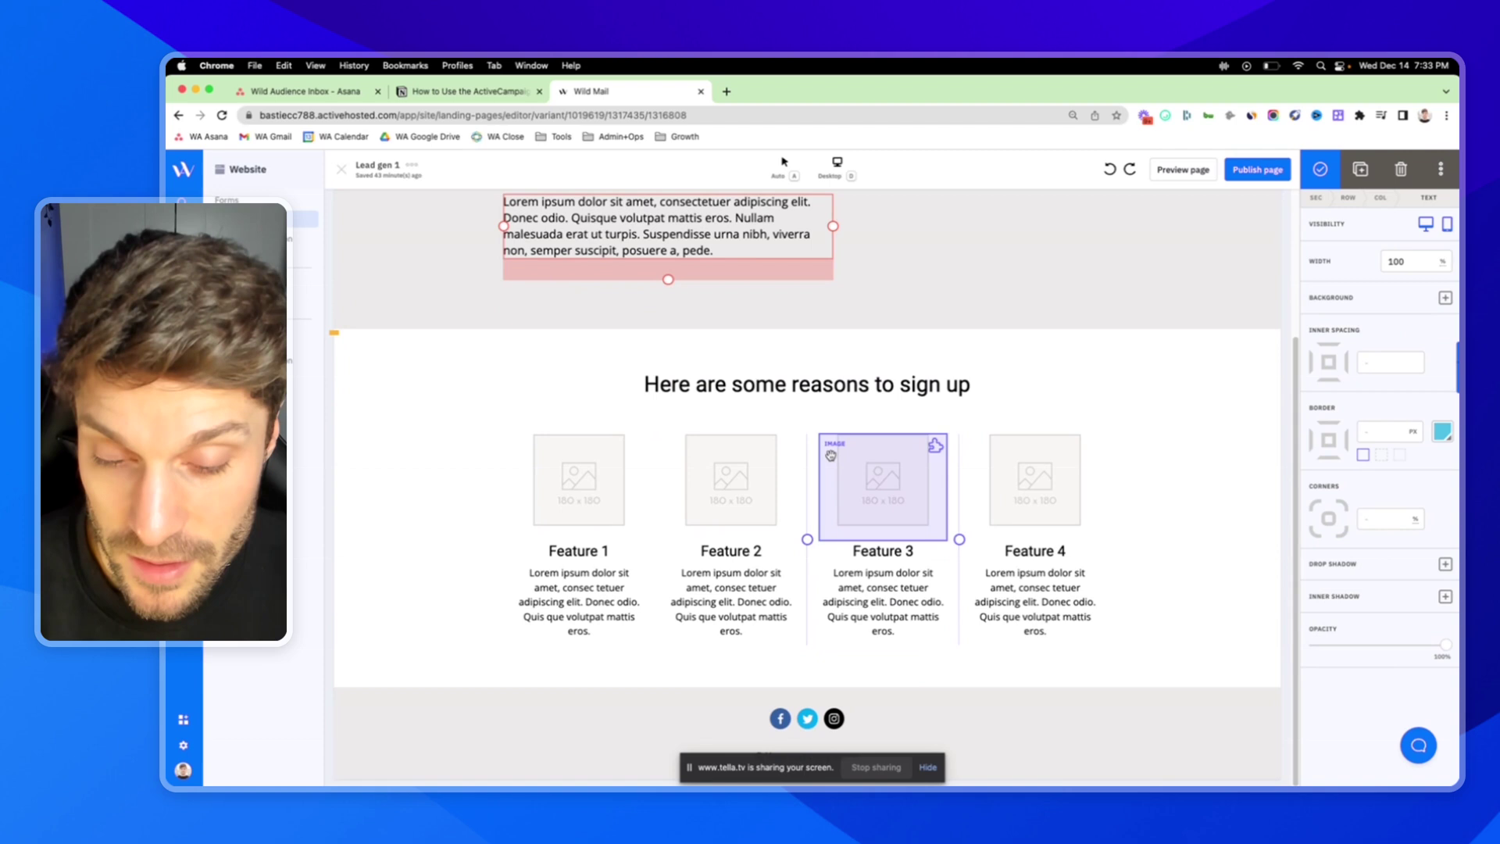
scroll(848, 476, up, 3)
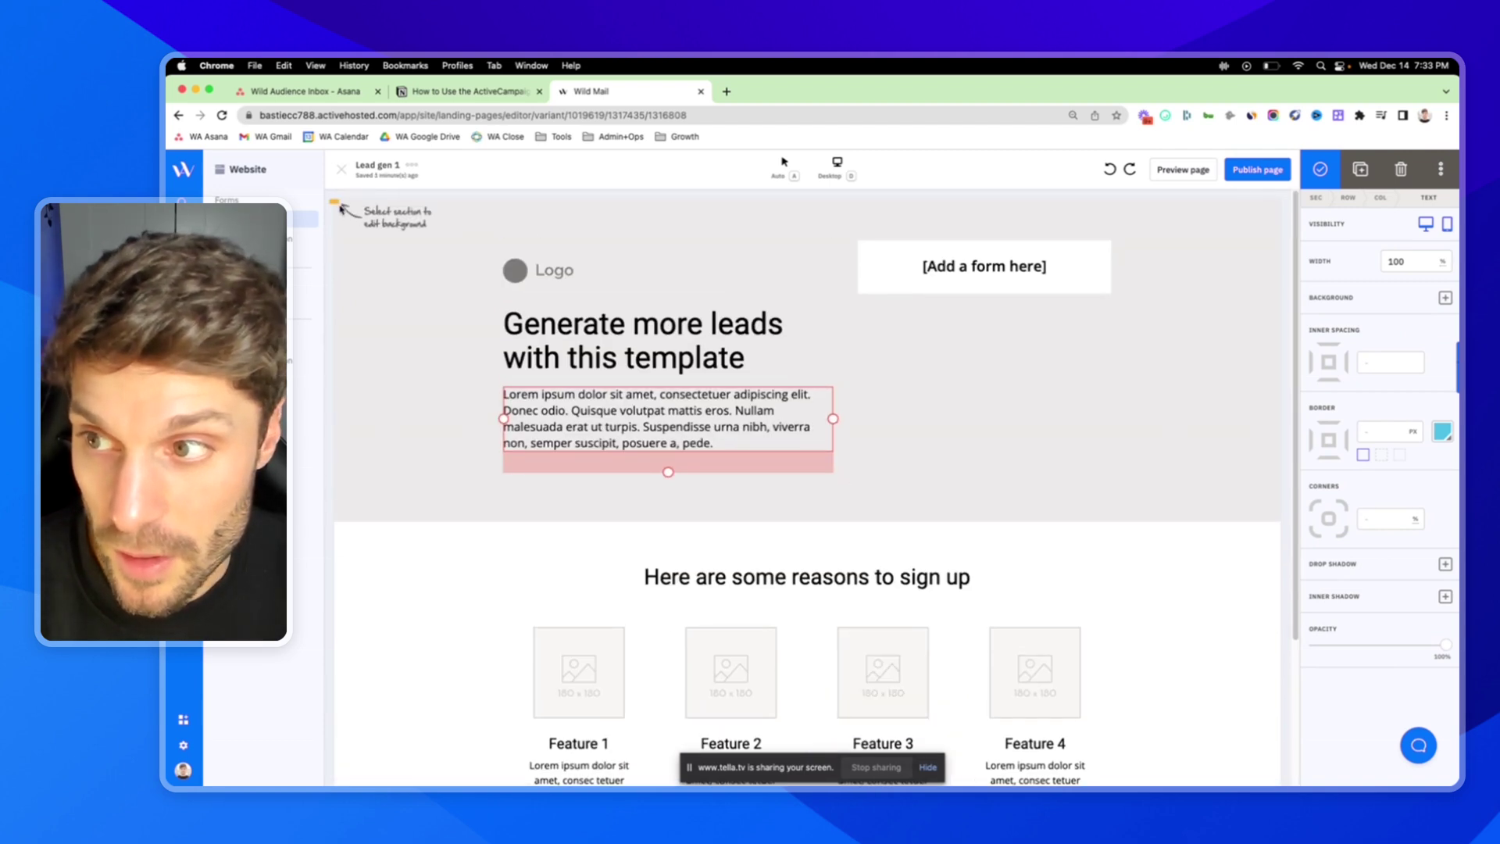
Step: Add inner spacing to the top hero section and toggle its mobile visibility off and on
click(335, 204)
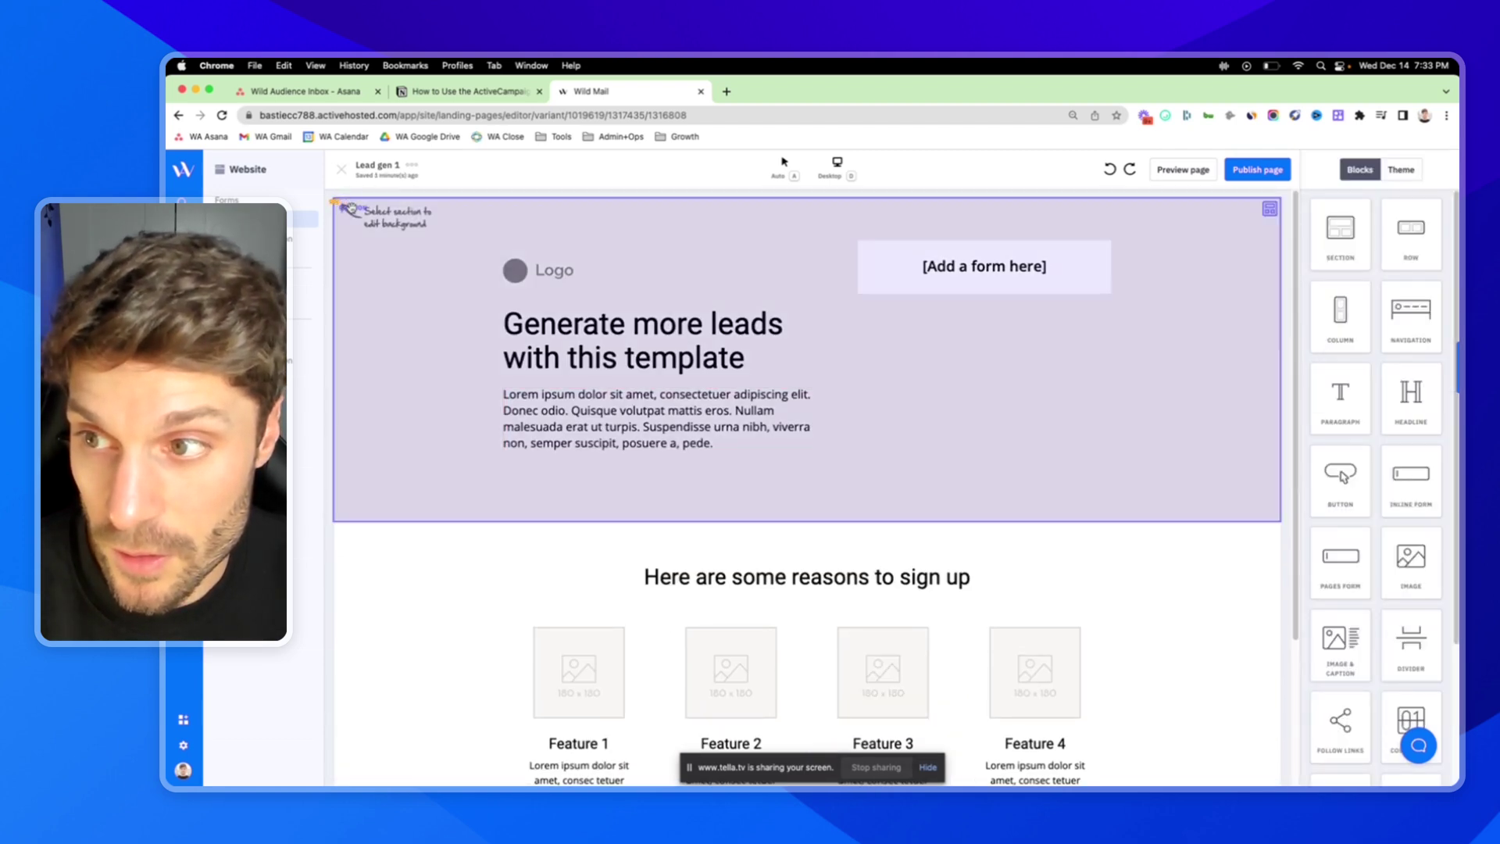
click(352, 210)
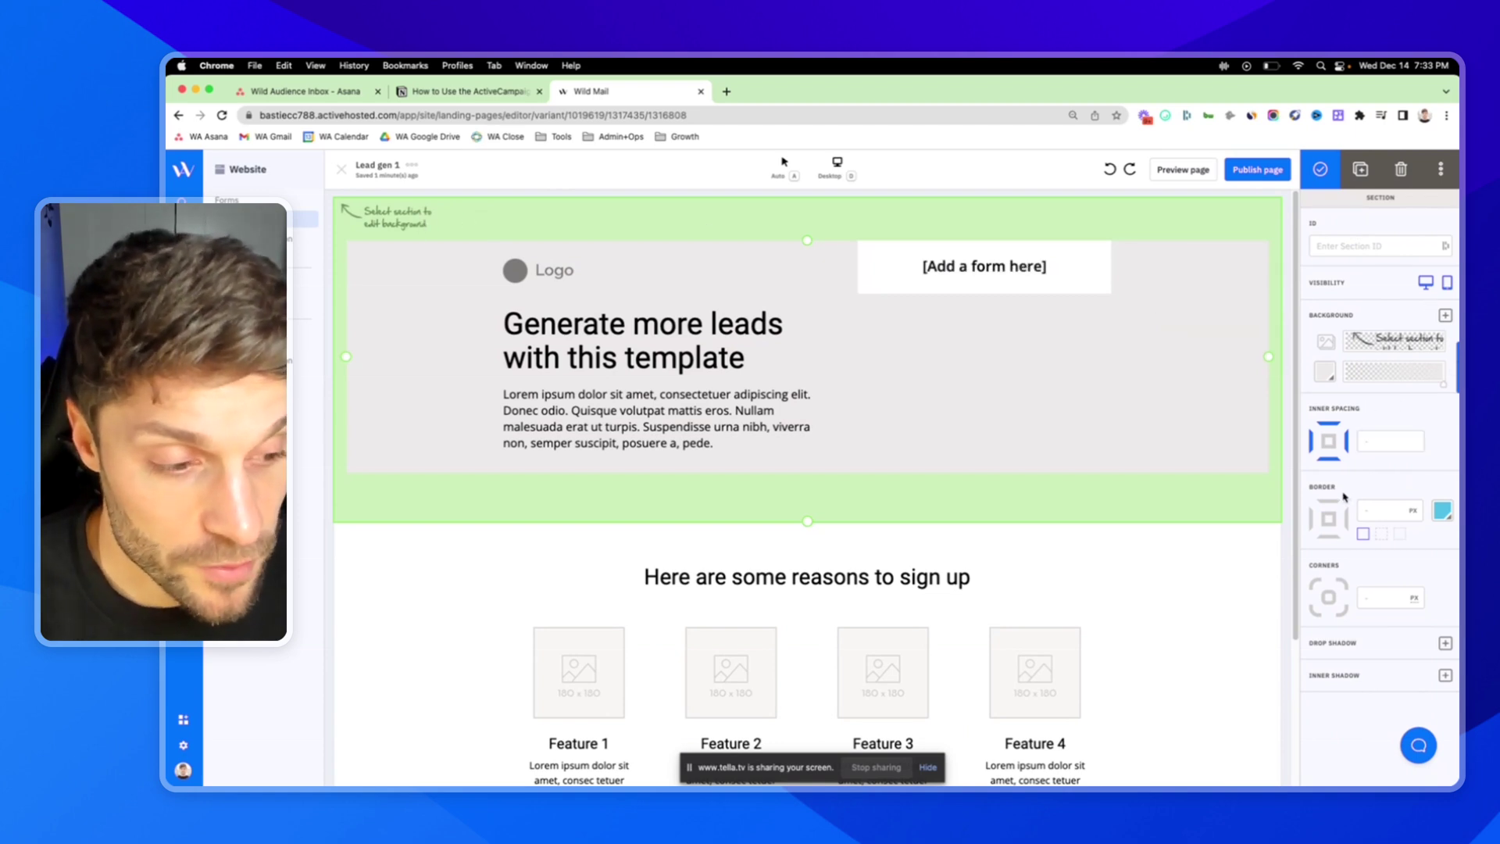
mouse_move(1271, 363)
mouse_down()
mouse_move(1156, 359)
mouse_move(1247, 359)
mouse_move(1203, 359)
mouse_move(1258, 378)
mouse_up()
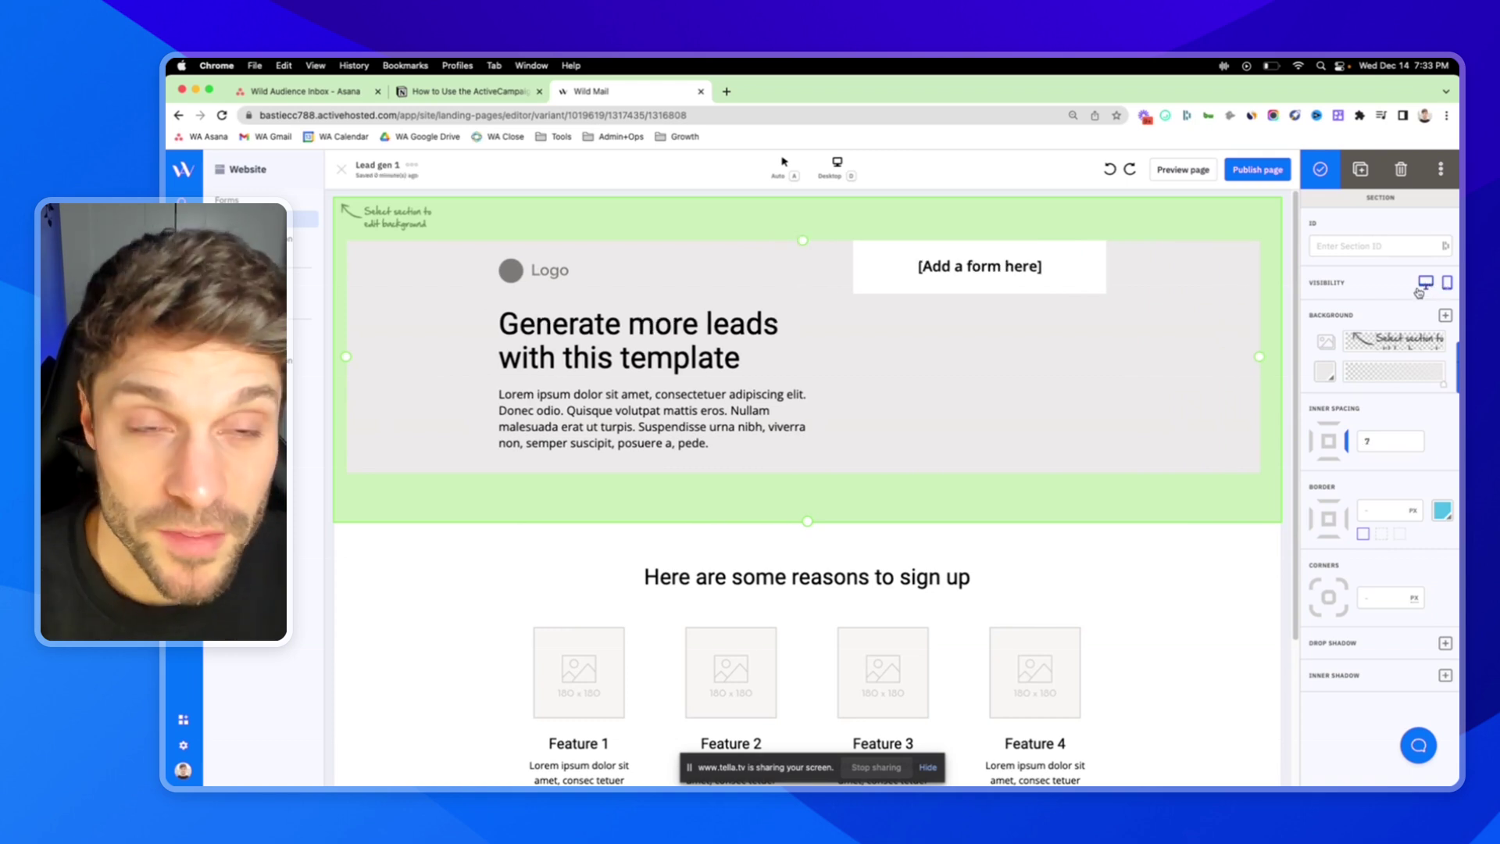
click(1446, 282)
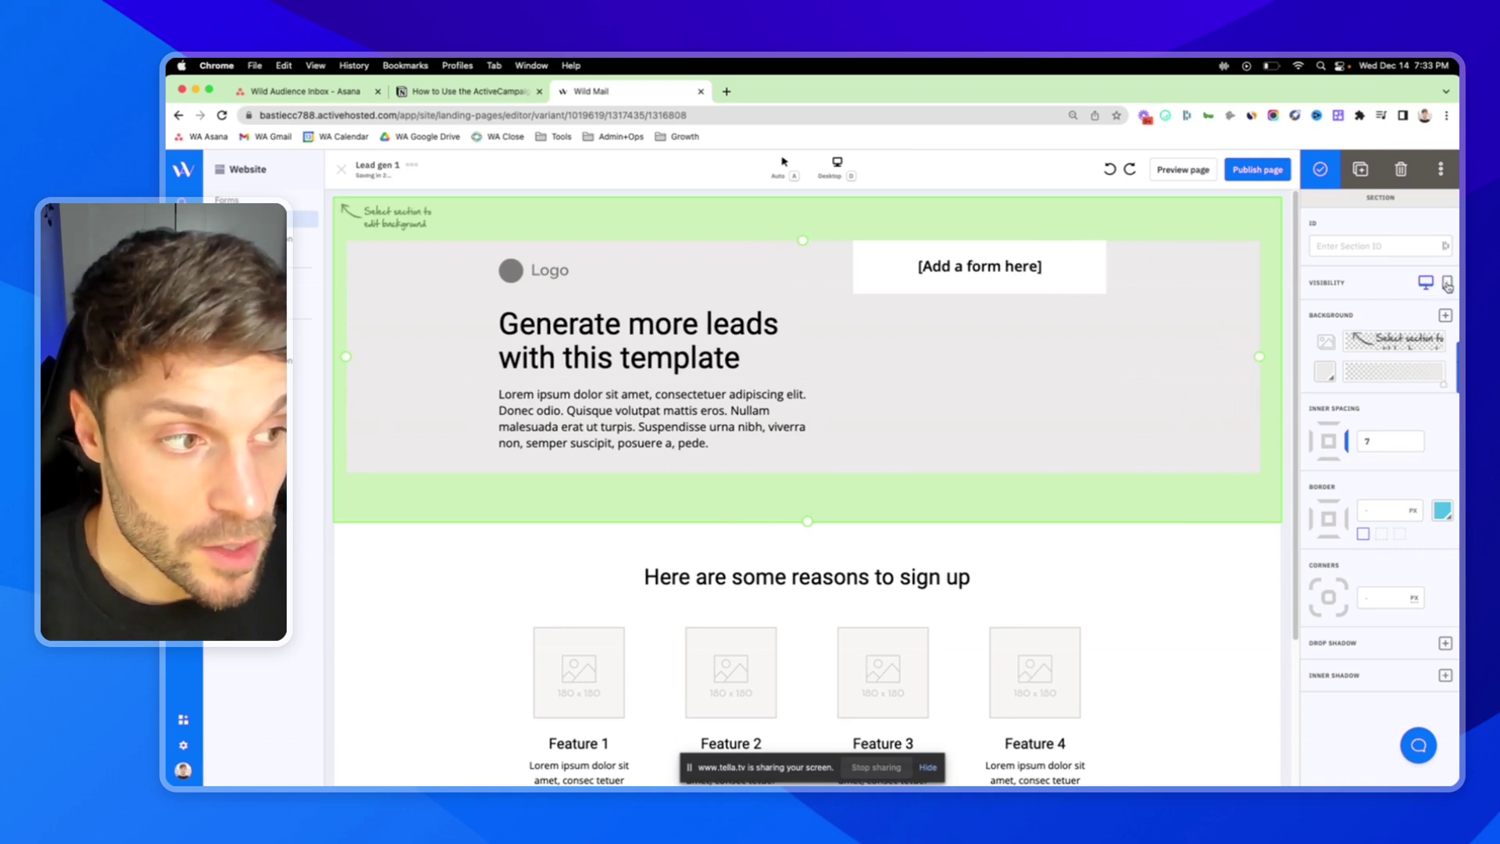
click(1436, 286)
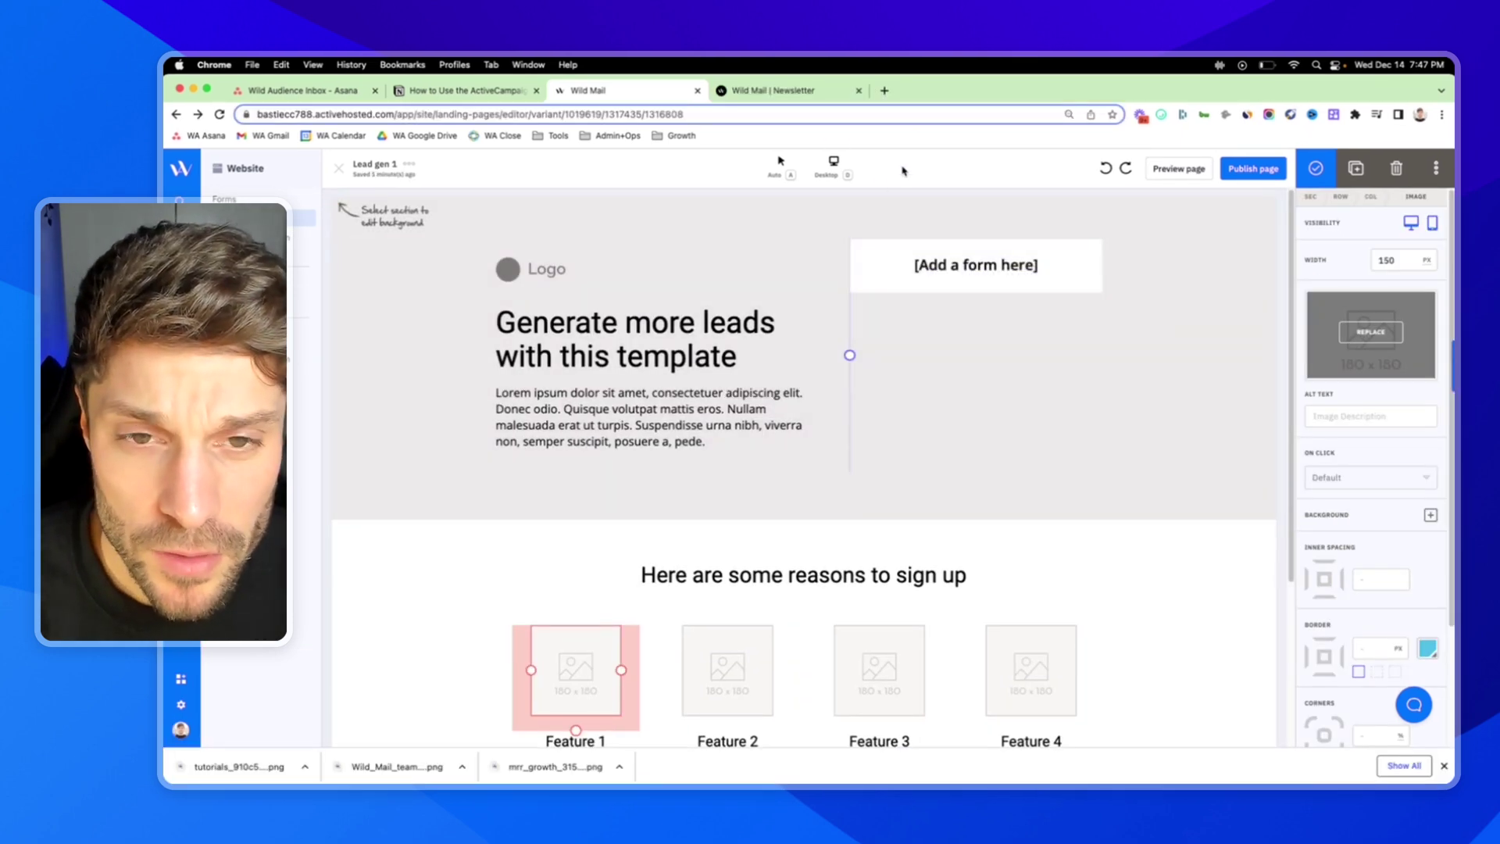
Step: Copy the 'Wild Mail newsletter' title from the site and paste it over the hero headline
click(781, 90)
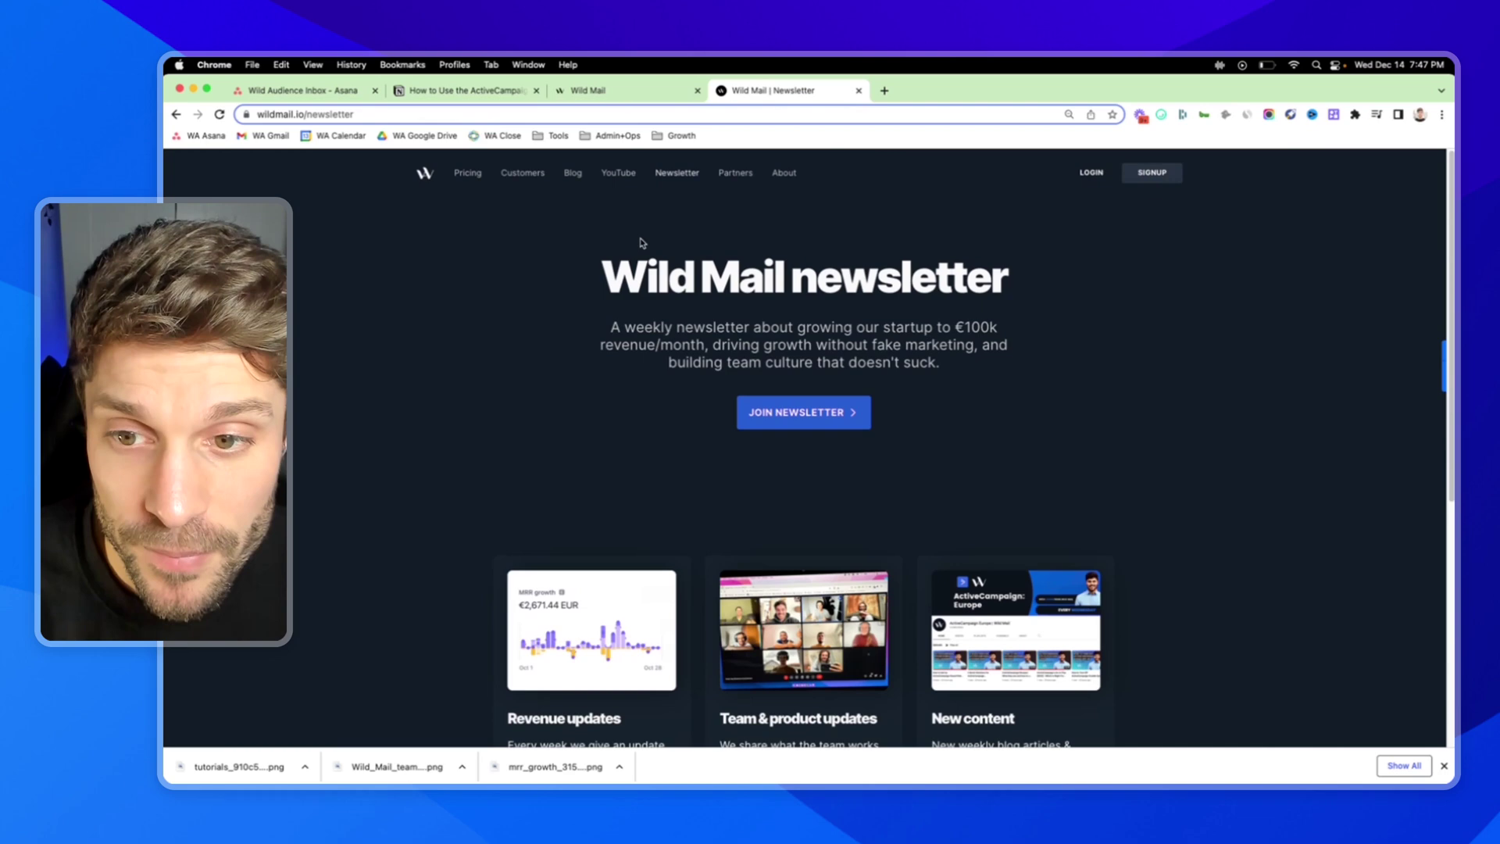
click(594, 91)
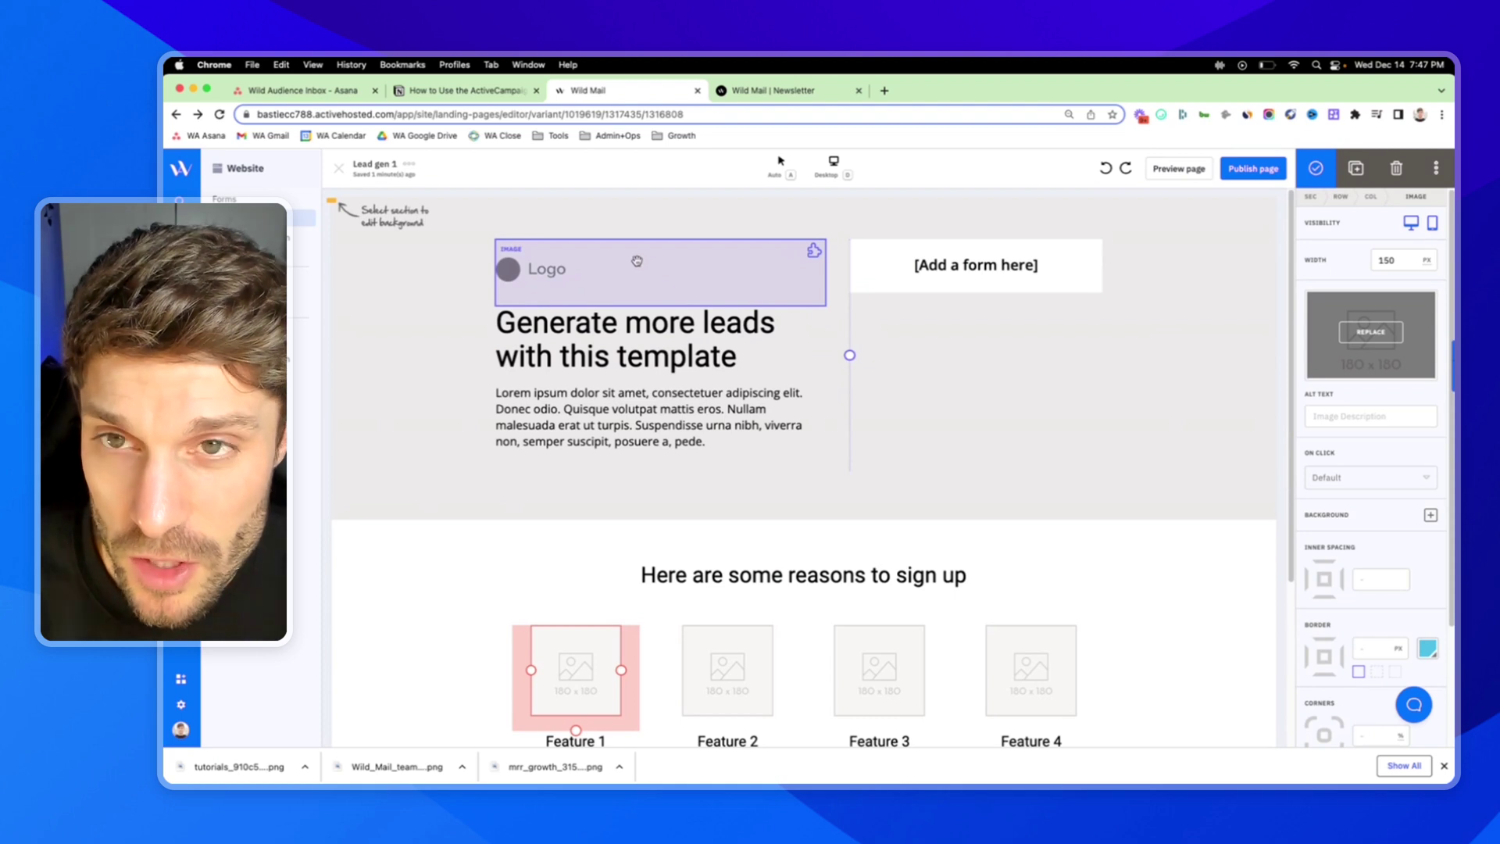
click(686, 334)
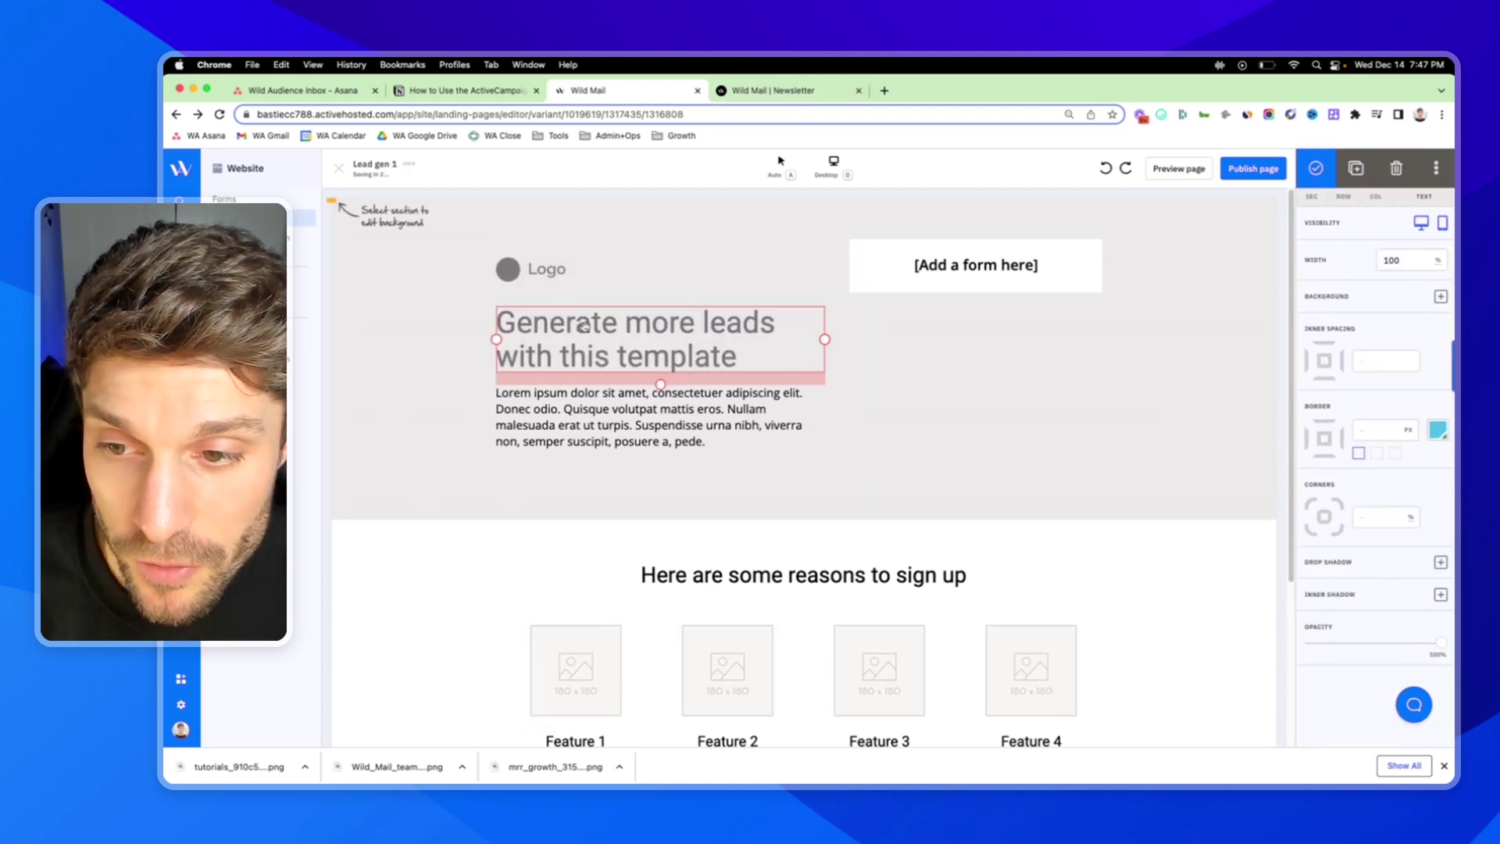
click(1307, 203)
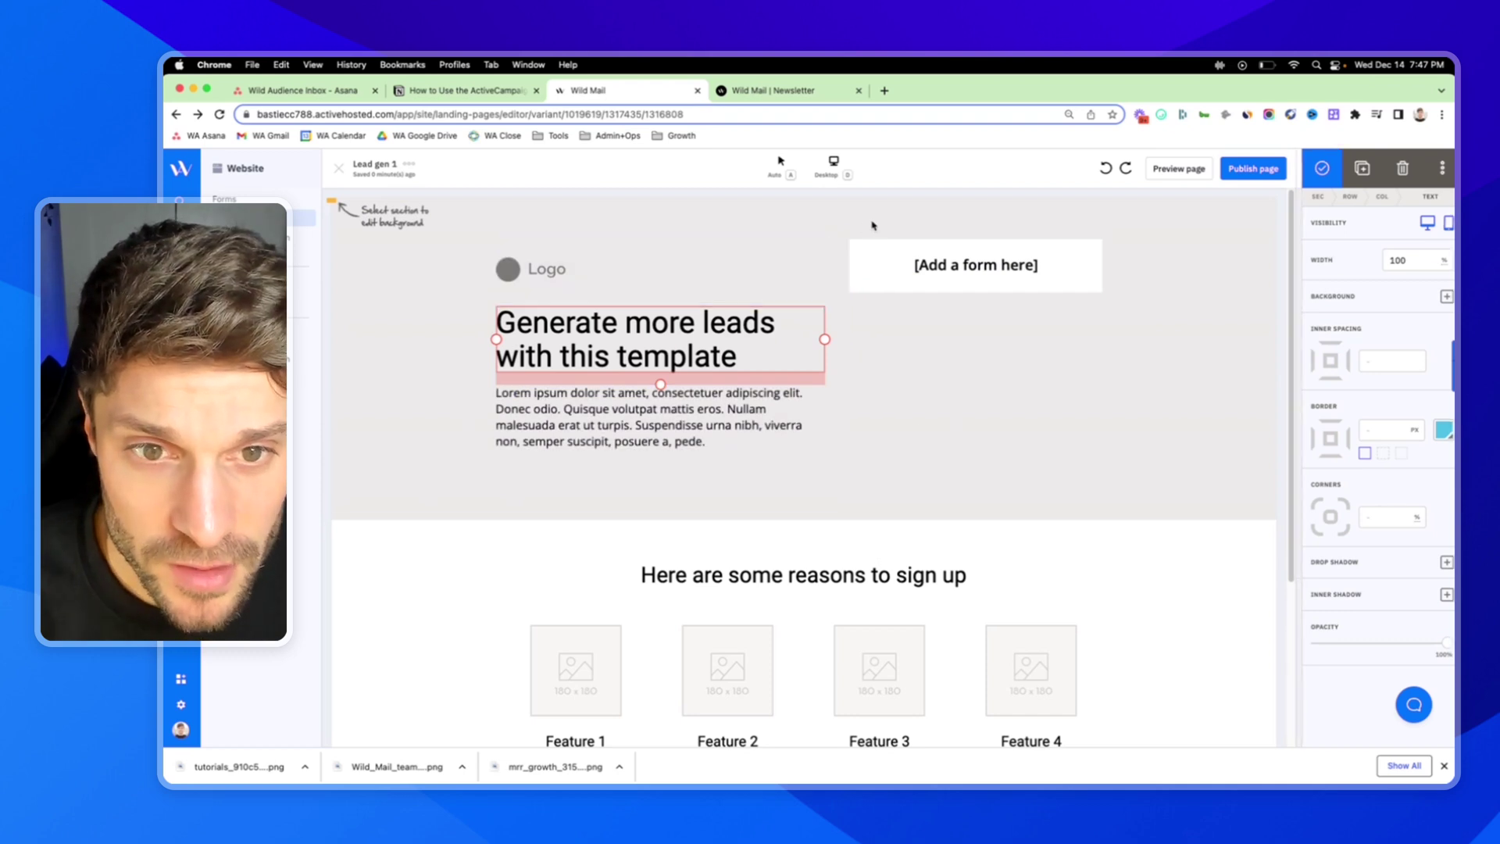
key(Escape)
drag(1339, 398, 703, 335)
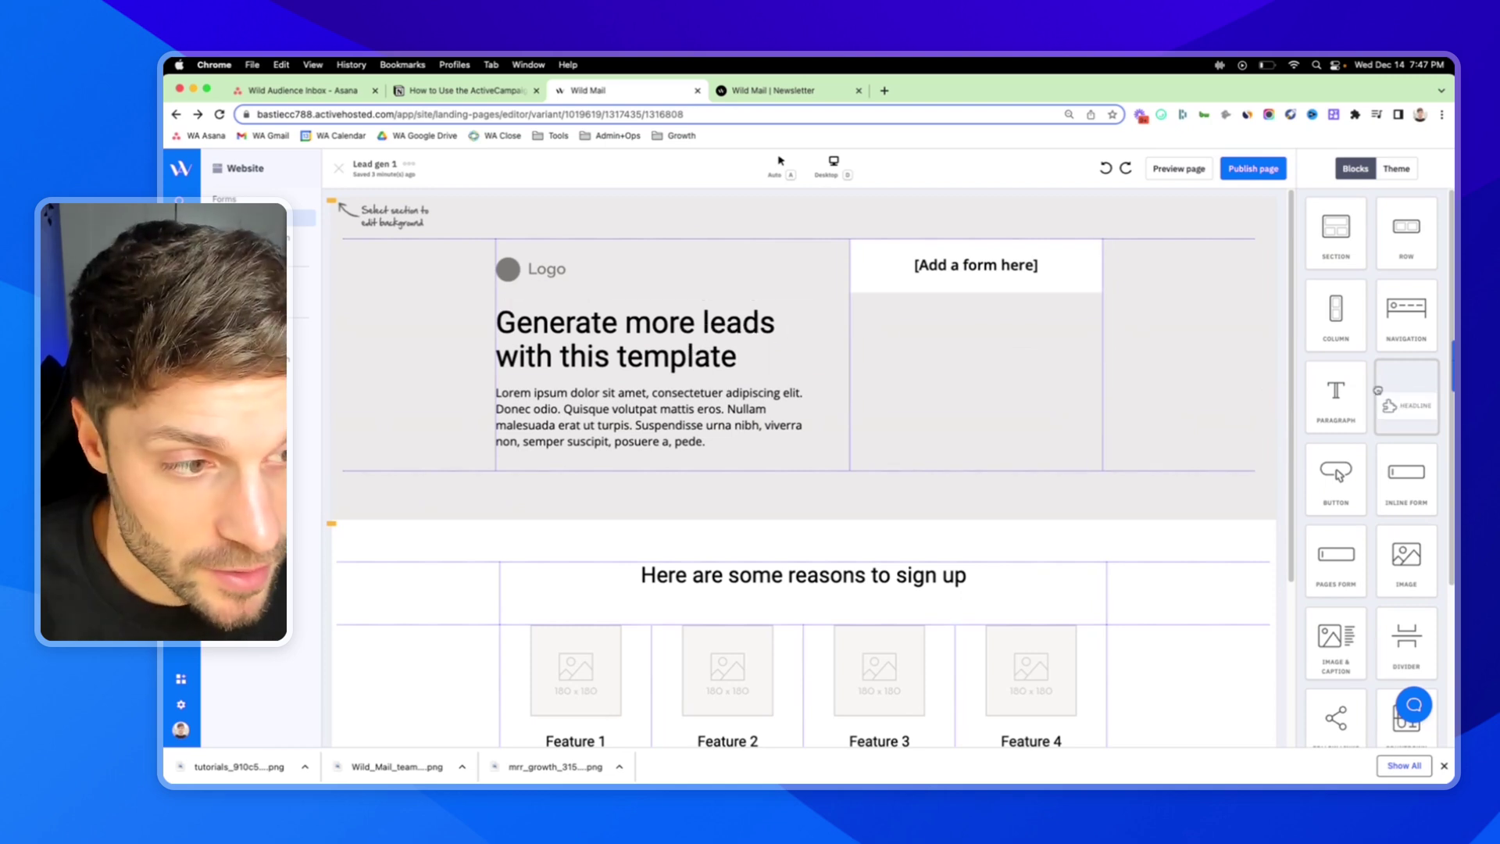
click(678, 342)
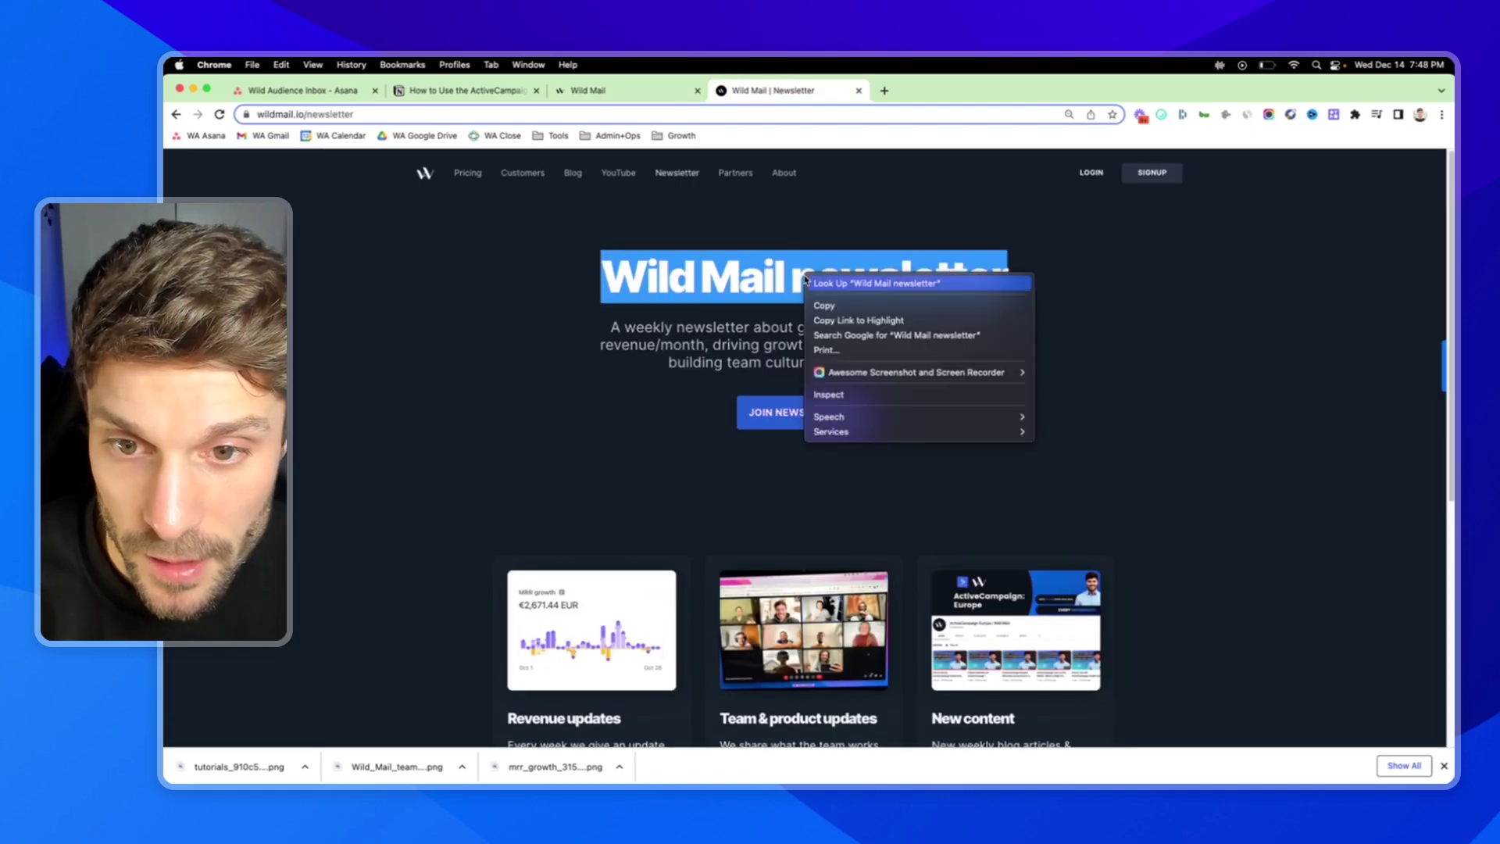
click(843, 306)
click(602, 92)
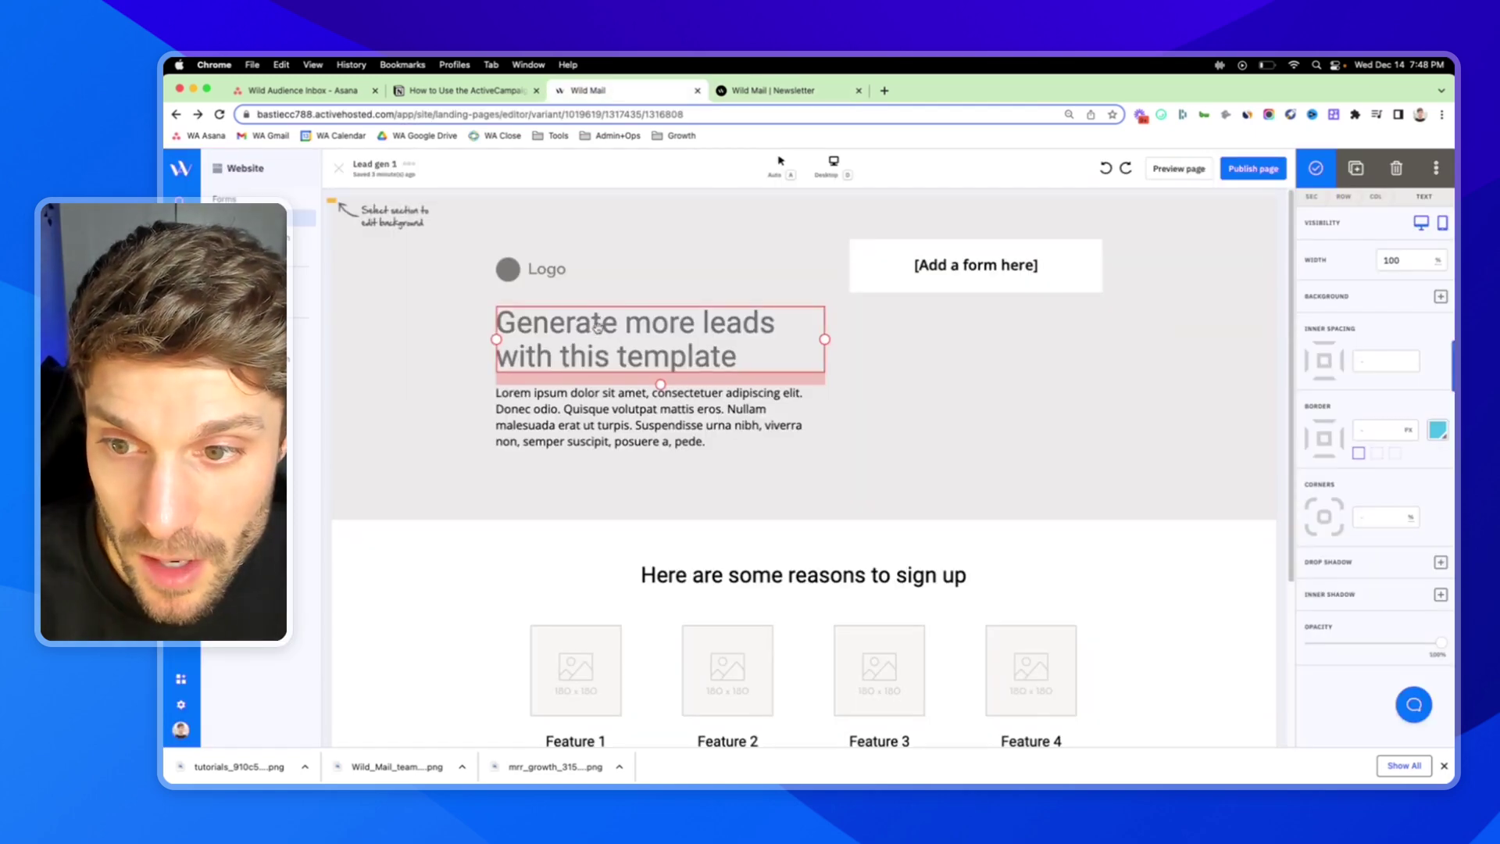
triple_click(627, 344)
key(super+v)
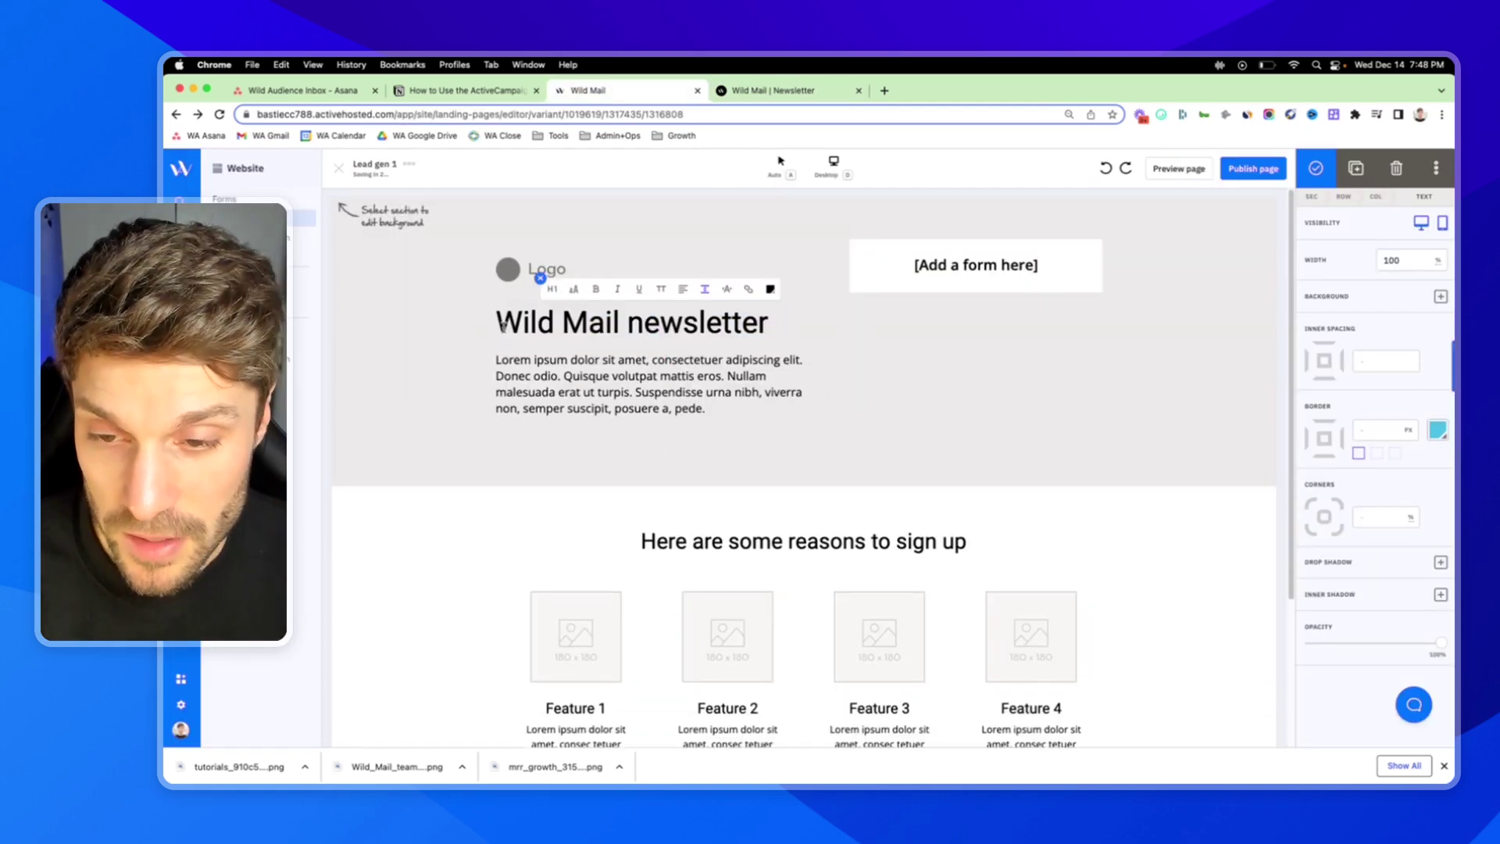
Step: Replace the lorem ipsum paragraph with the newsletter subtitle copied from the Wild Mail site
click(539, 375)
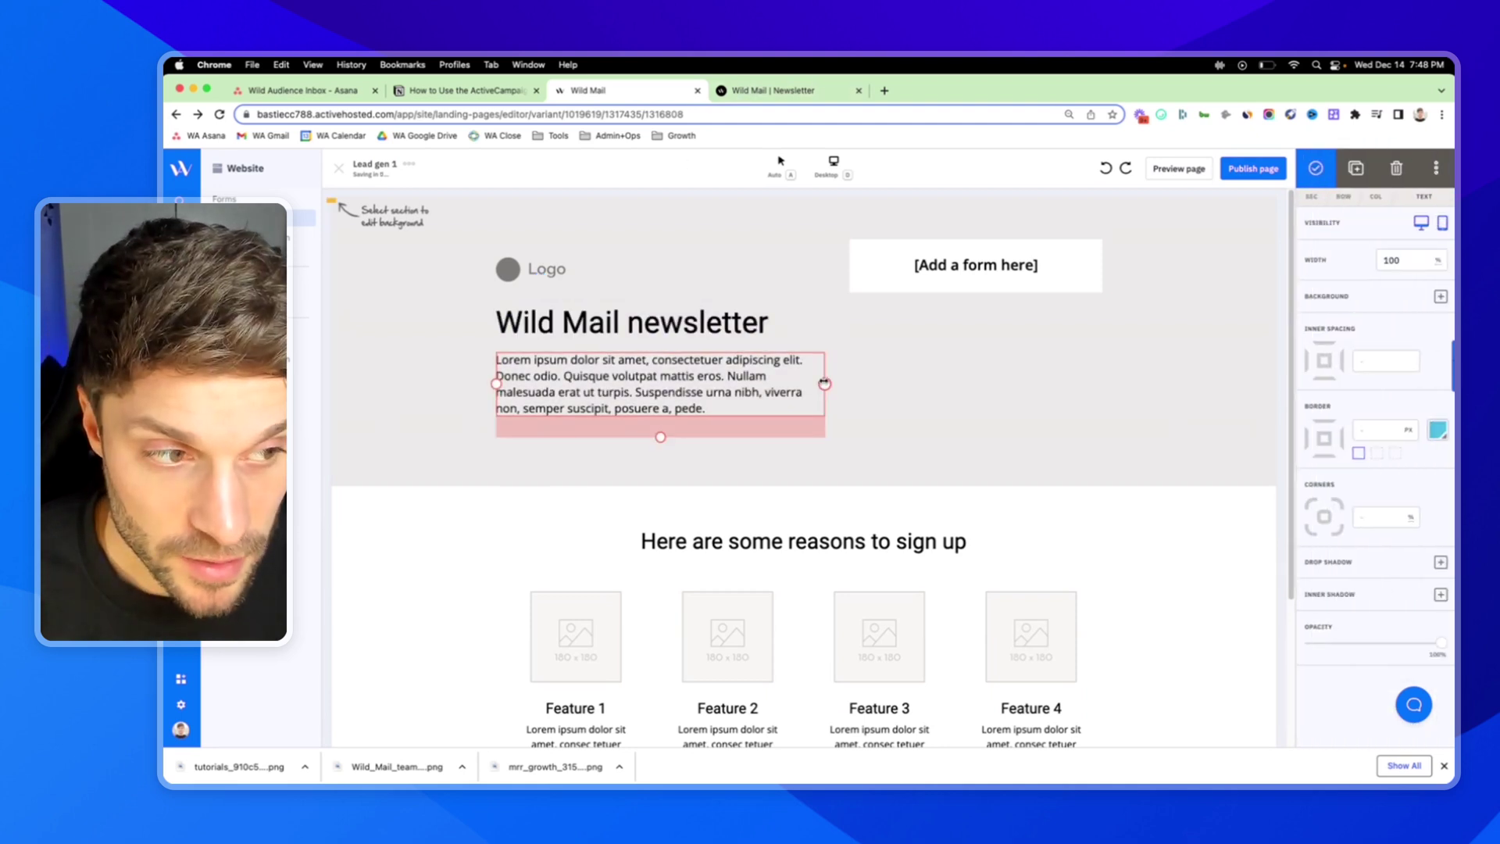
click(774, 90)
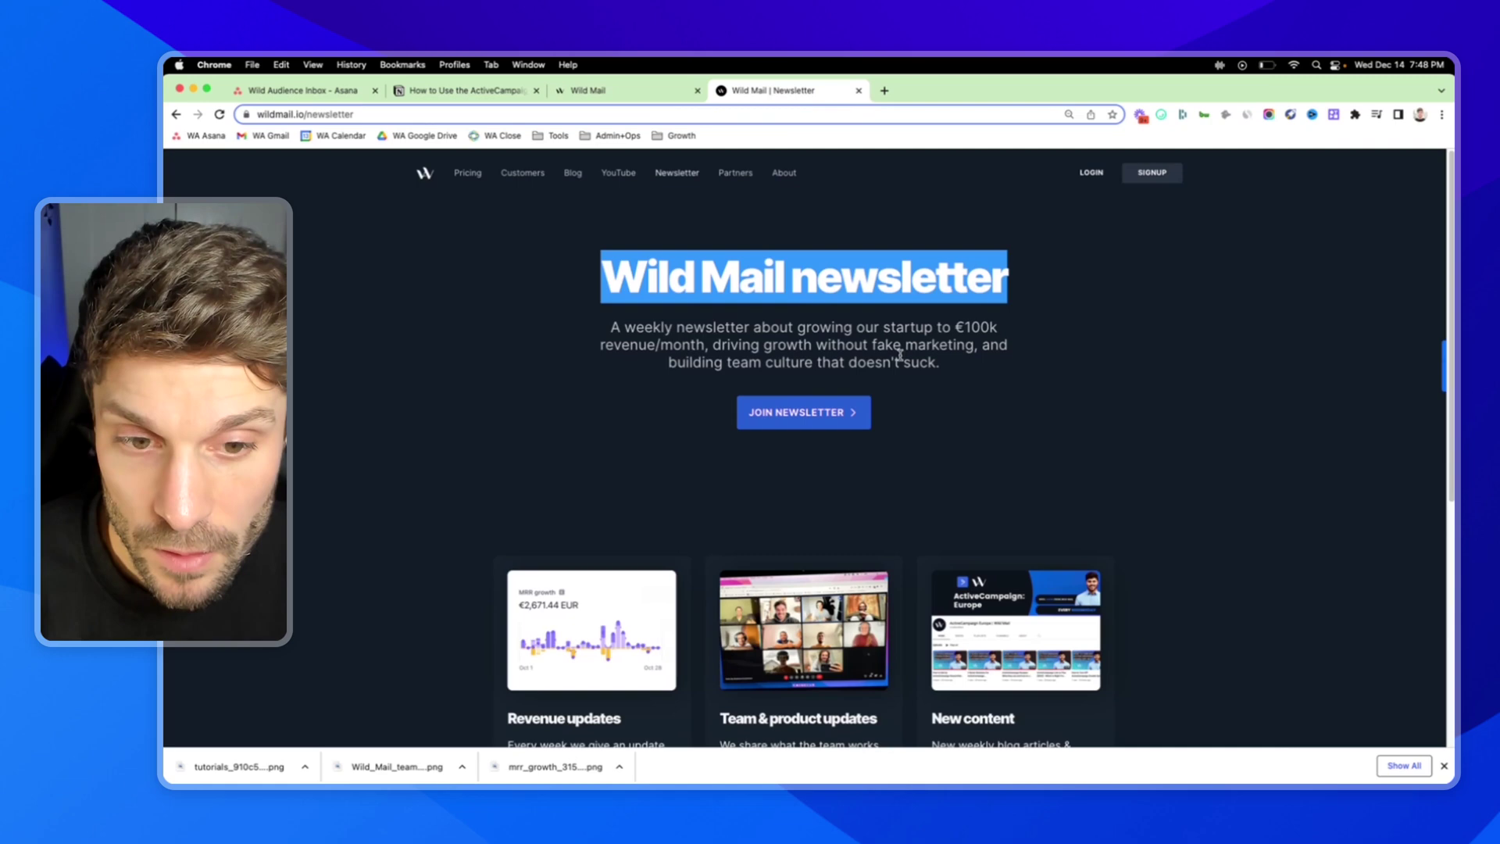
drag(961, 366, 614, 329)
right_click(686, 330)
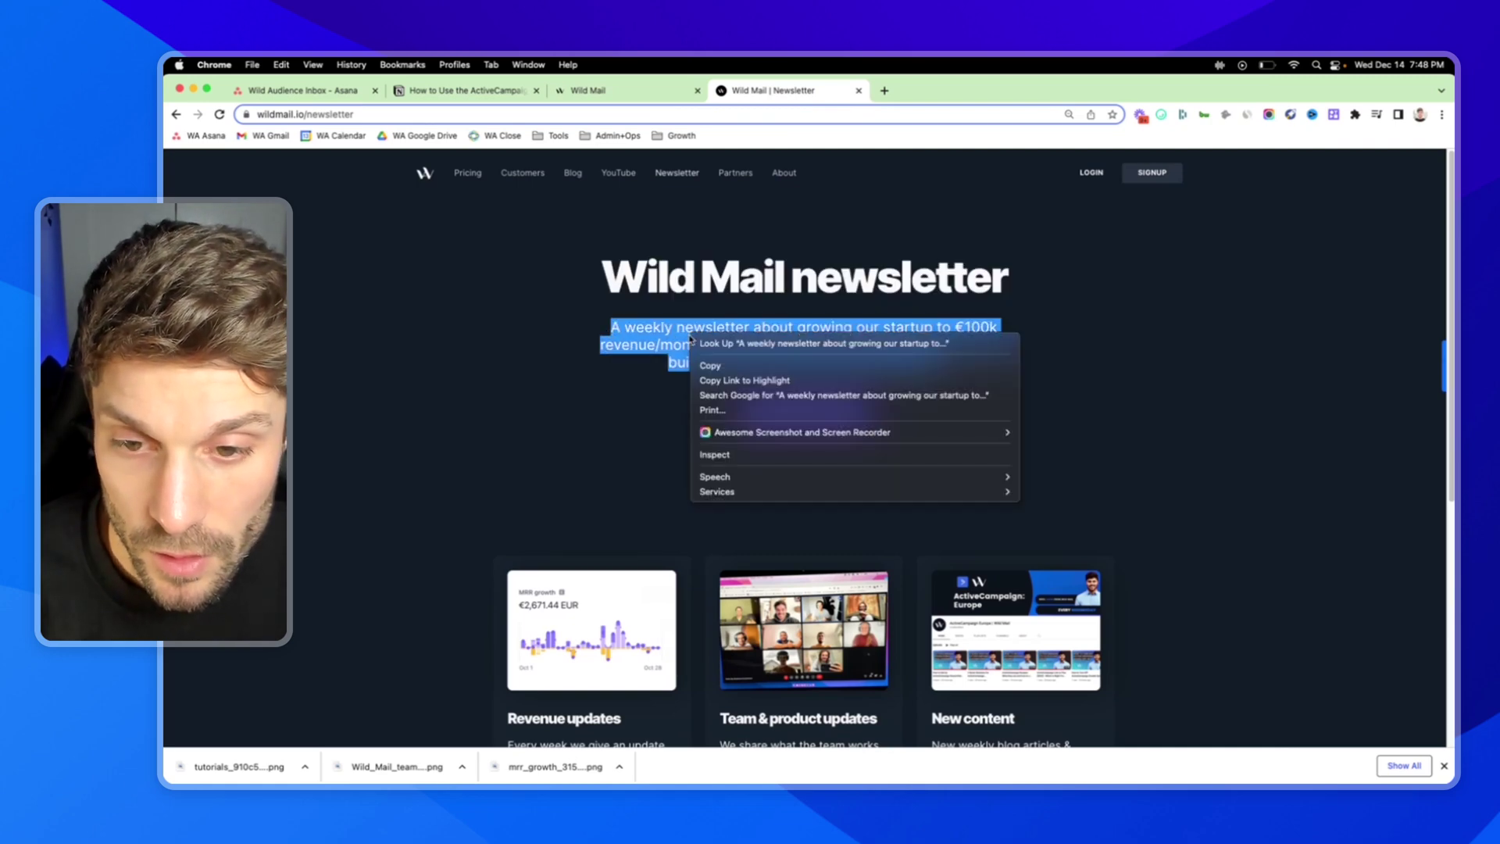
click(727, 364)
key(super+alt+Left)
double_click(717, 409)
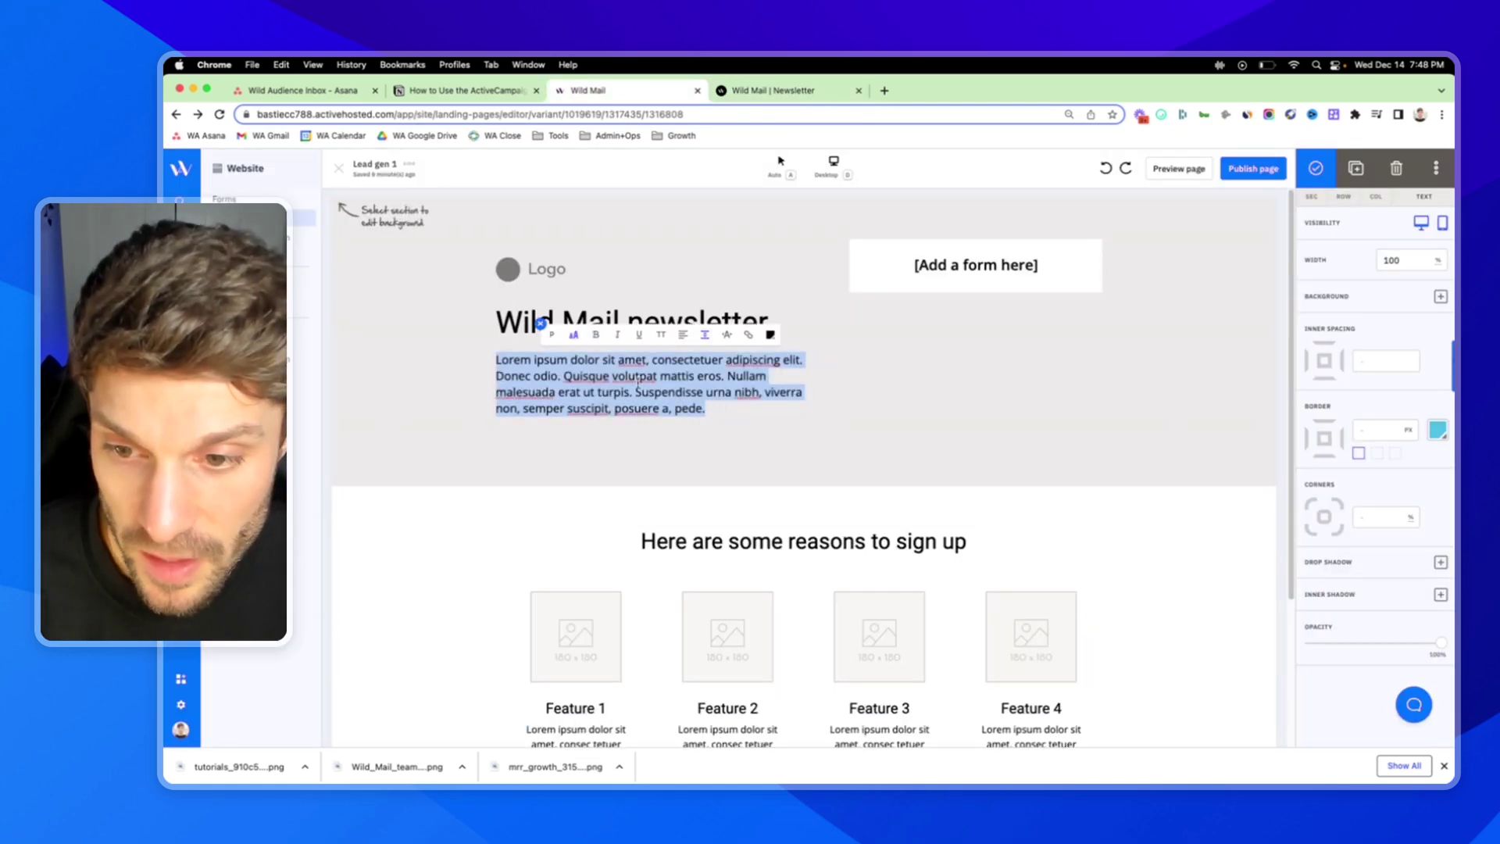
key(super+v)
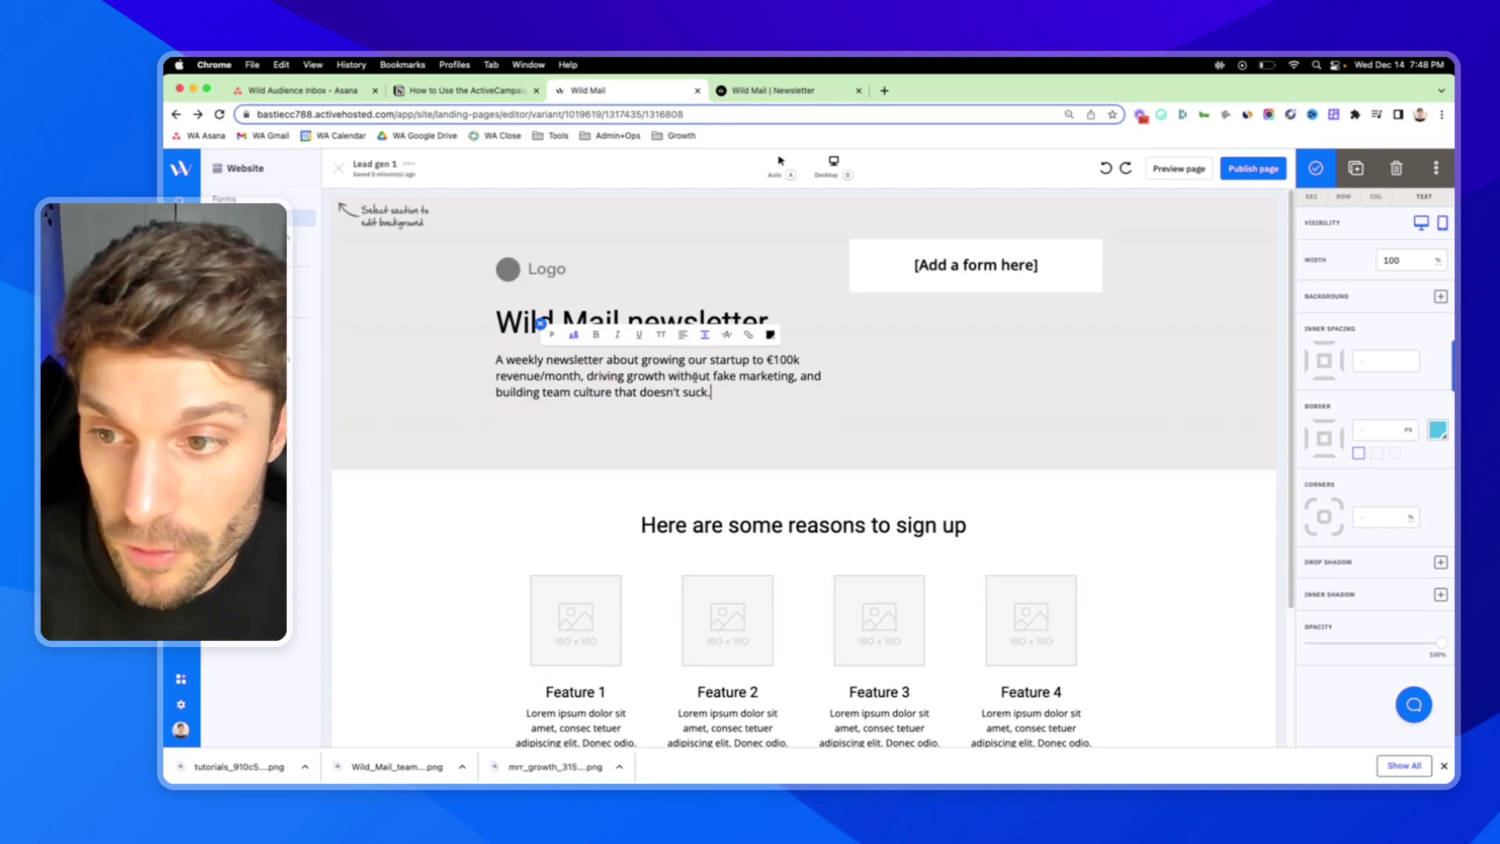
click(402, 221)
Step: Drop an inline form under the placeholder and pick Newsletter Sign-up (EN) after searching 'new'
click(969, 266)
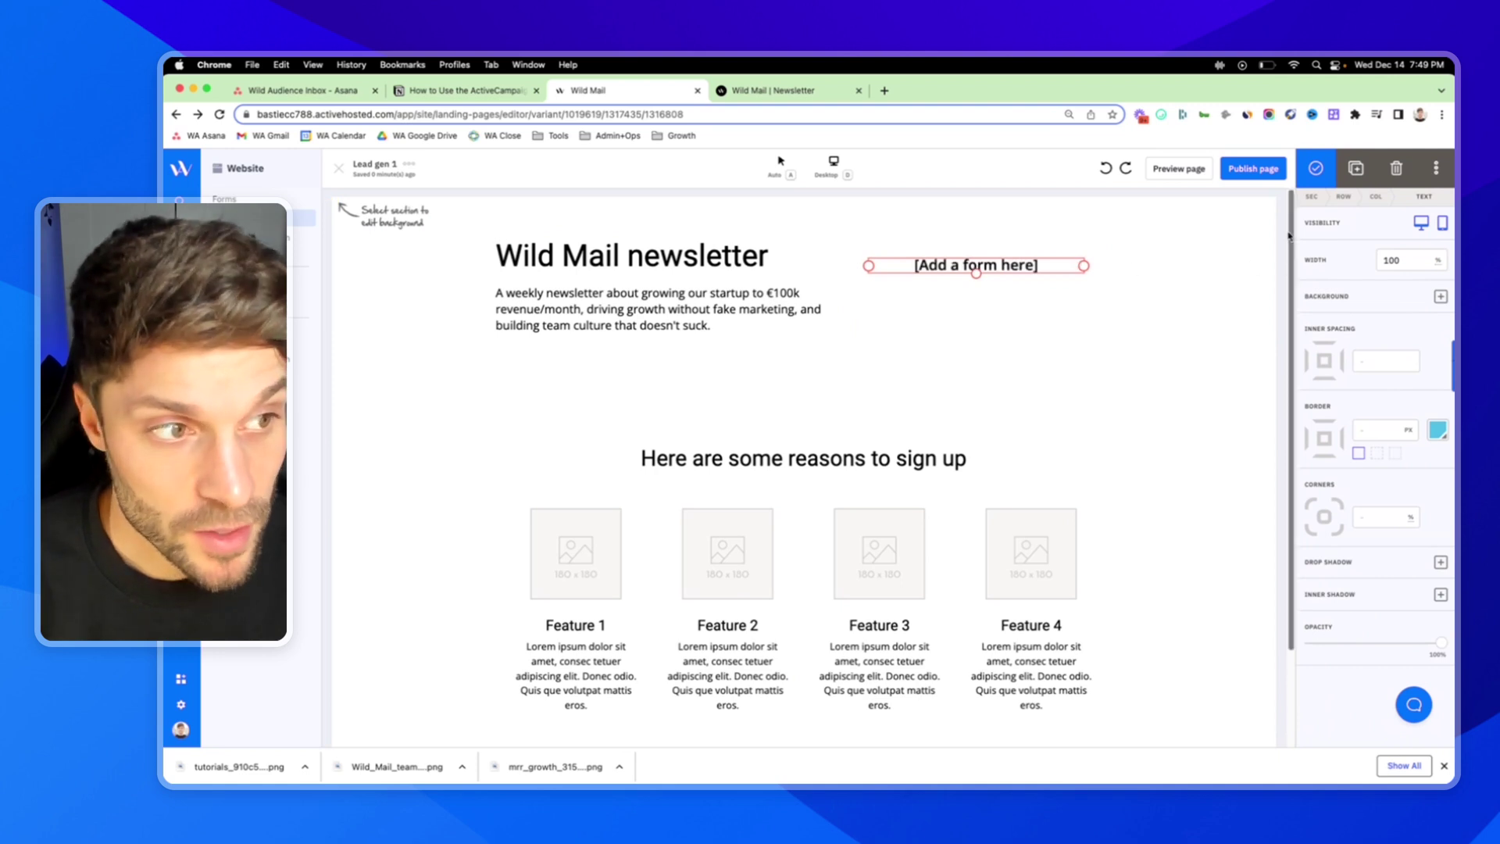
click(1133, 344)
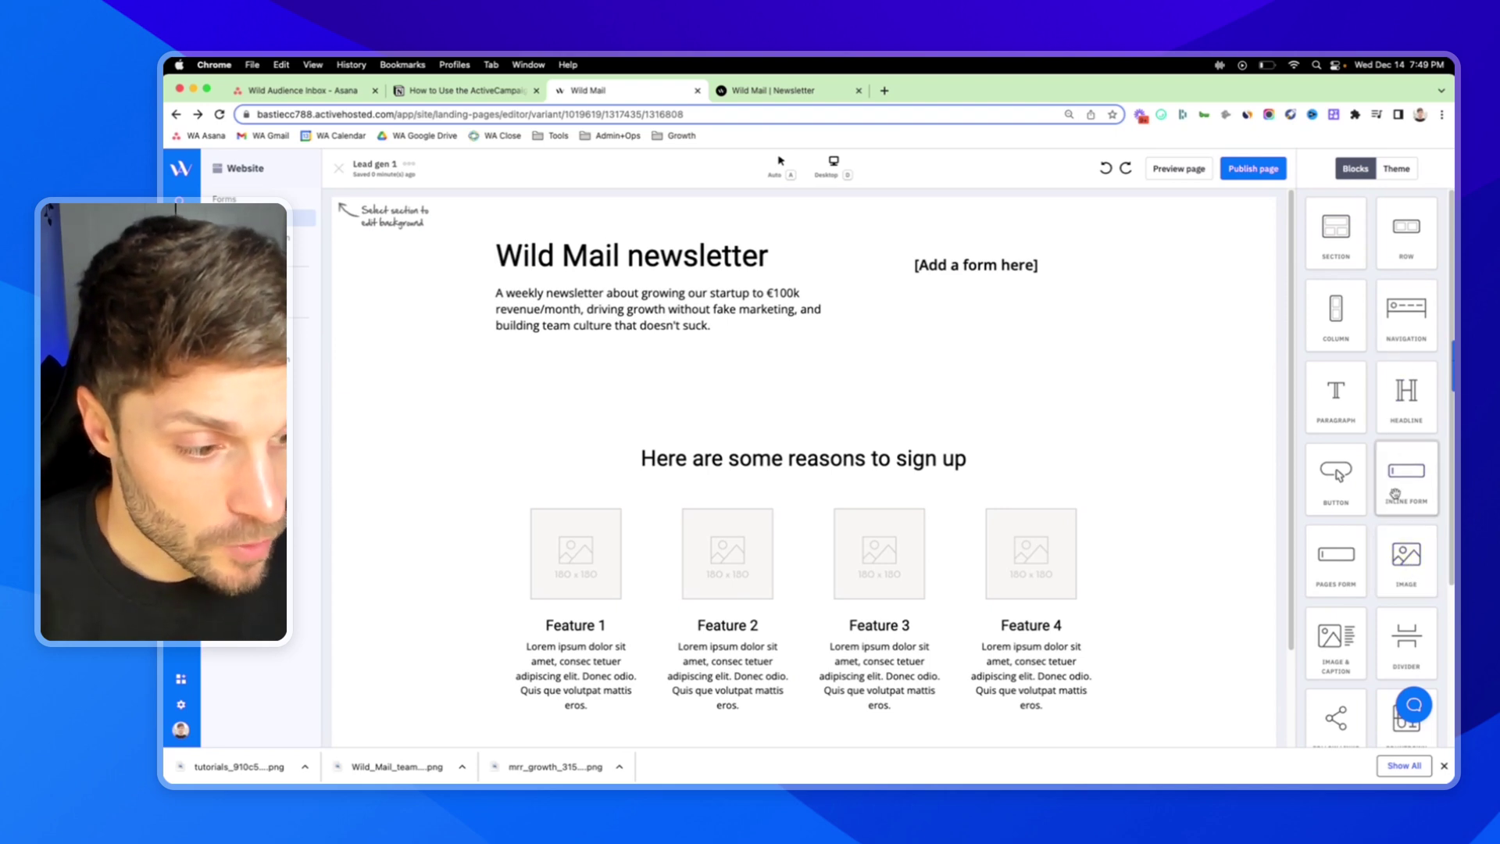
scroll(1412, 478, down, 1)
drag(1407, 464, 944, 279)
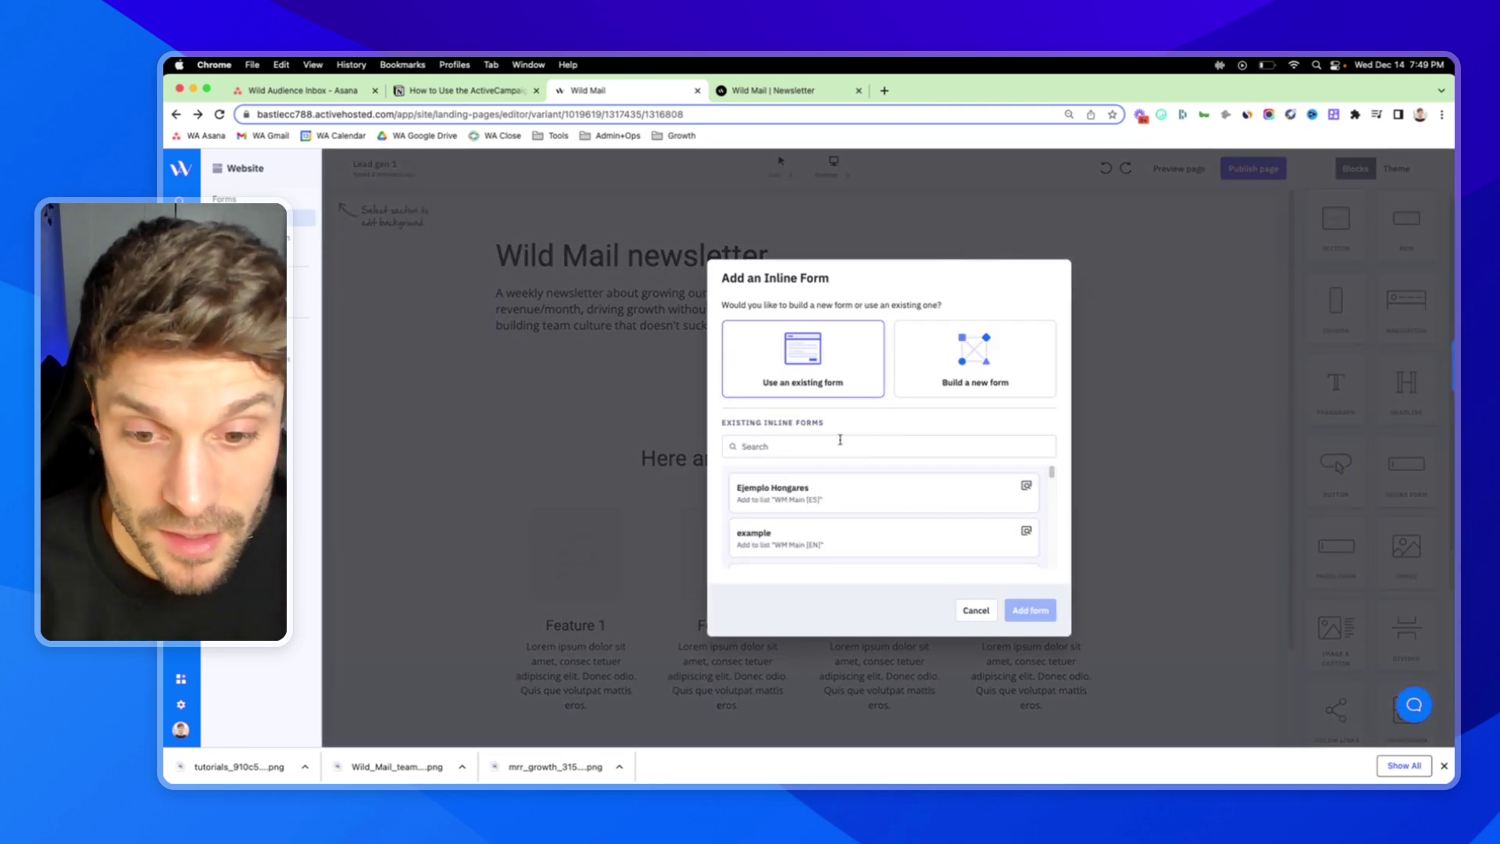
click(836, 443)
text(news)
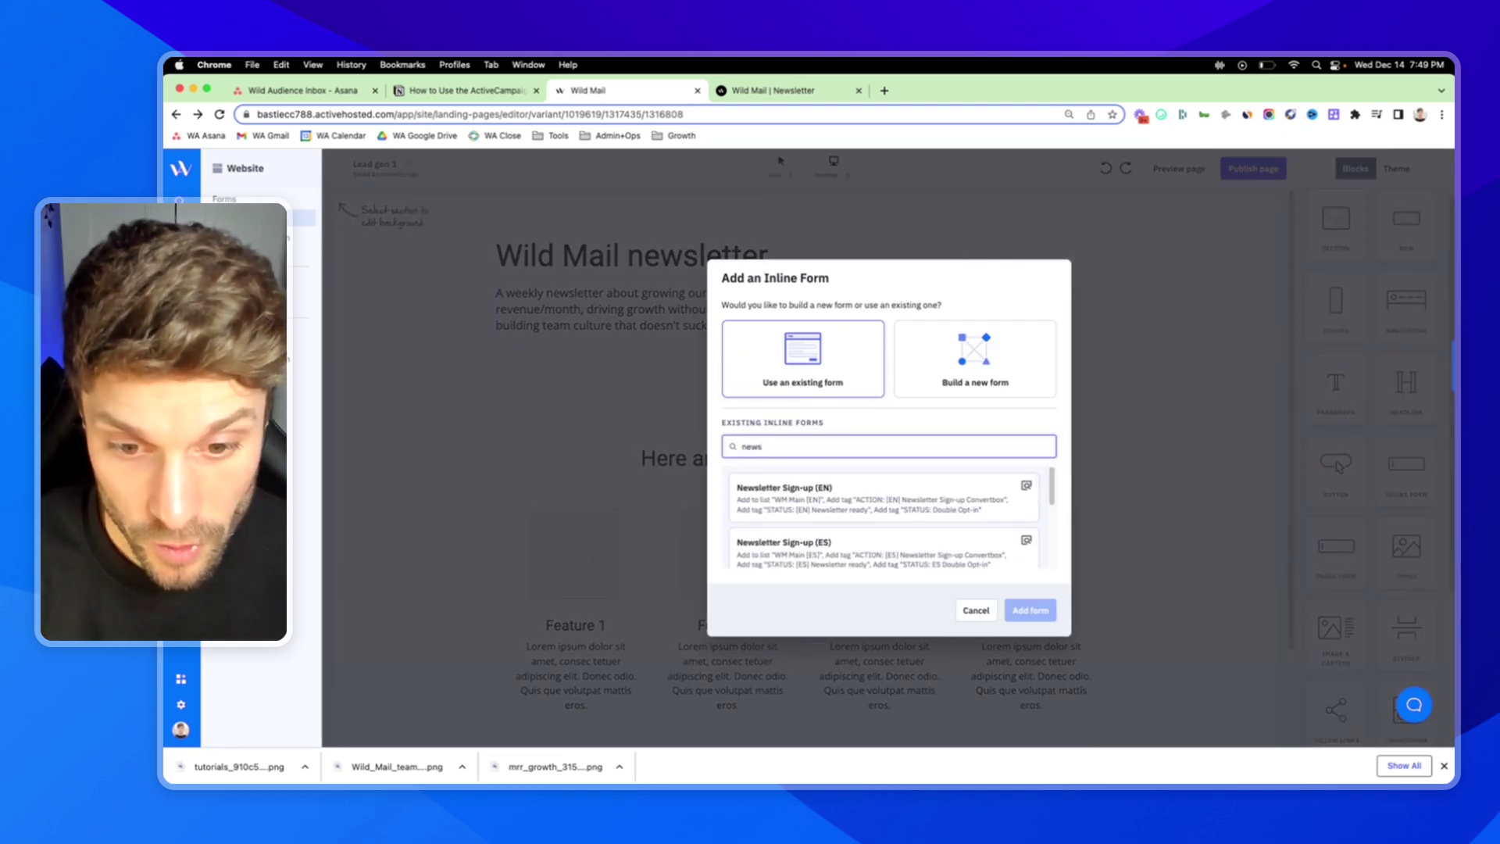
click(868, 502)
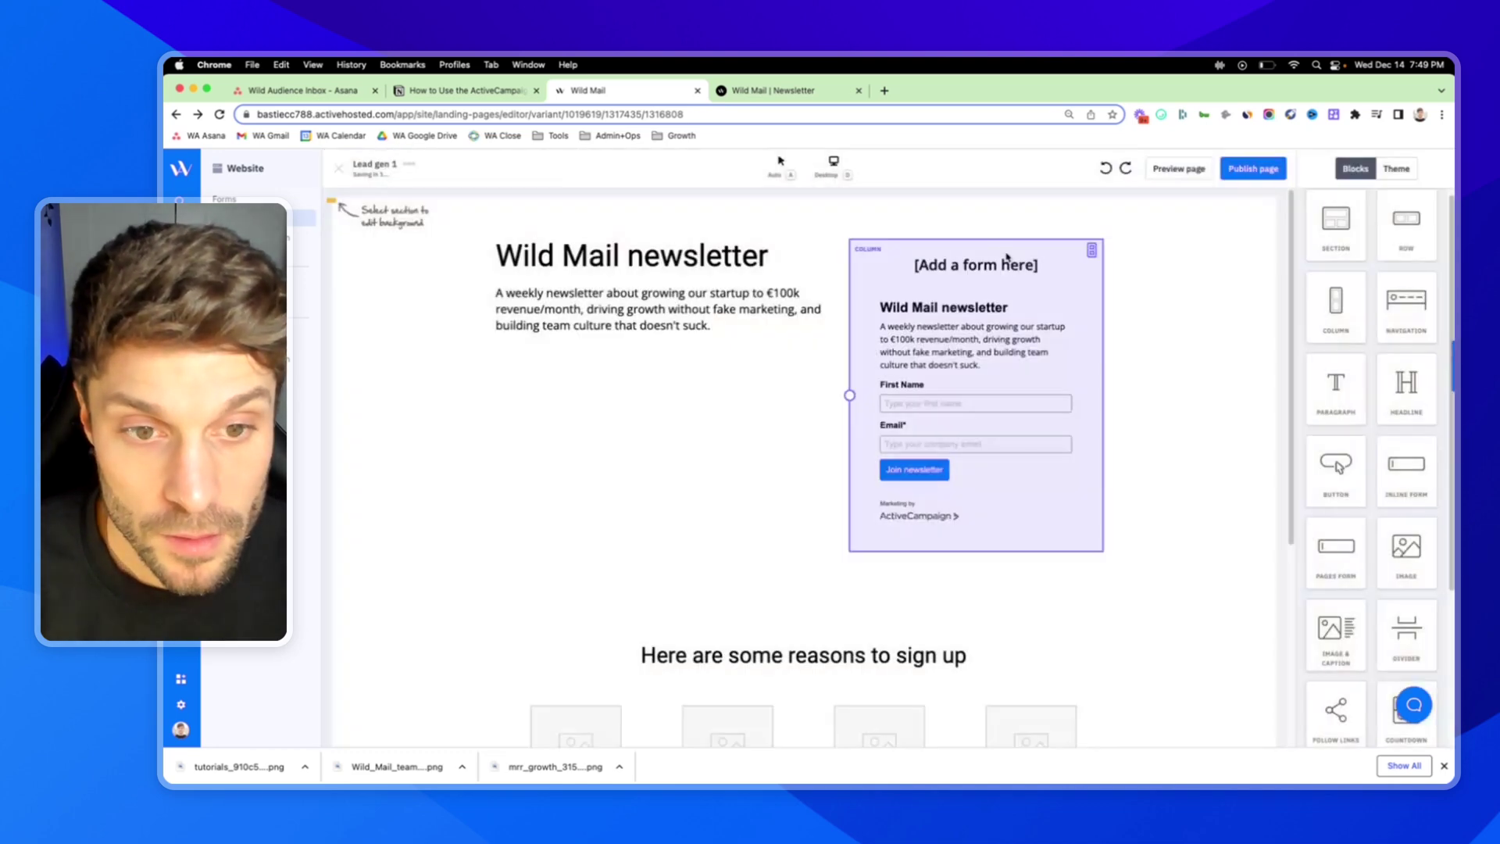
Step: Delete the '[Add a form here]' text and lower the heading to line up with the form
click(1066, 263)
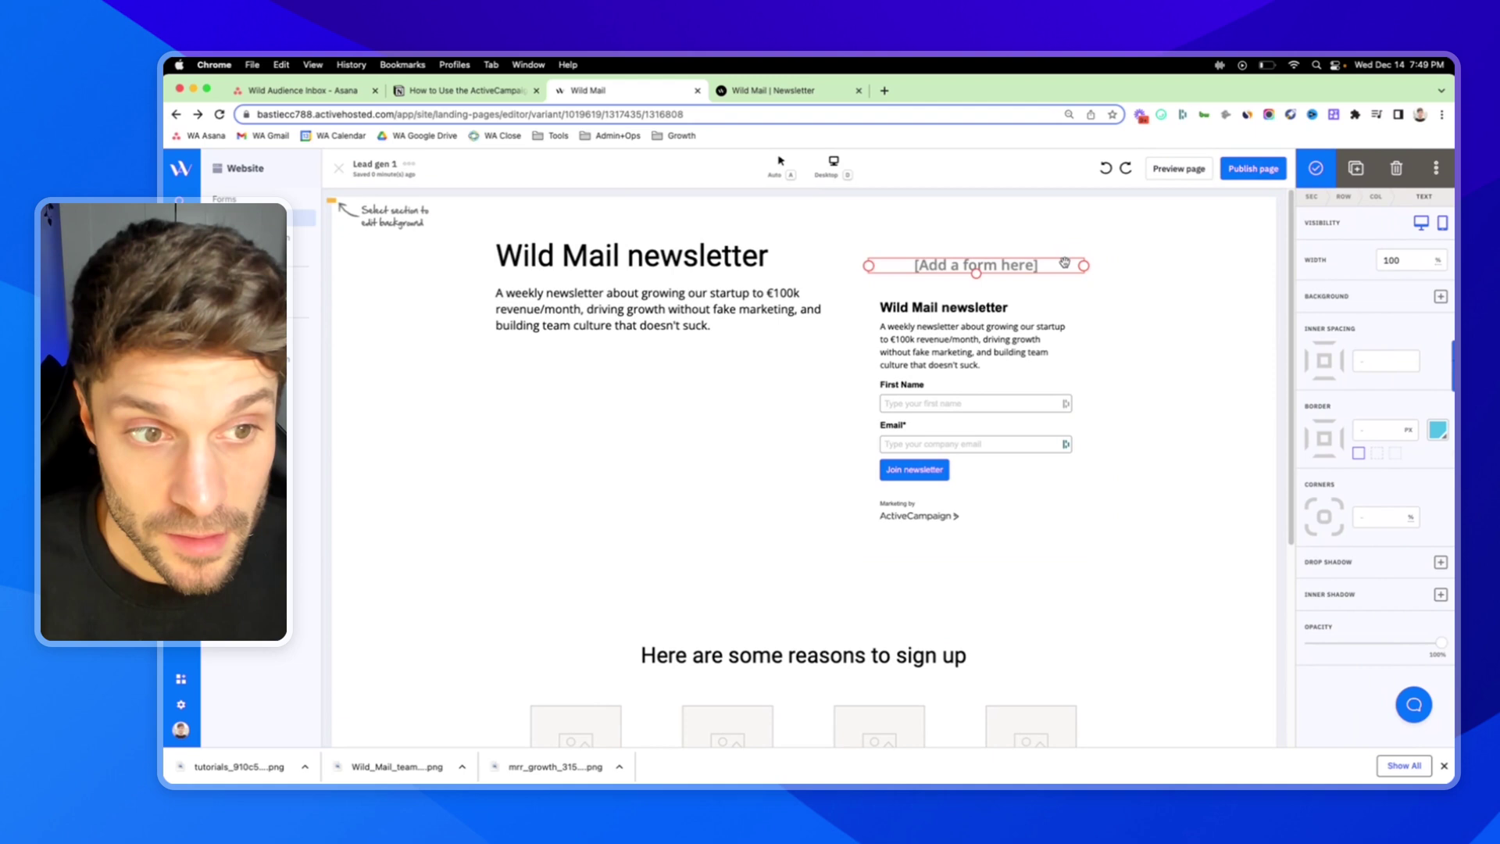
click(1396, 168)
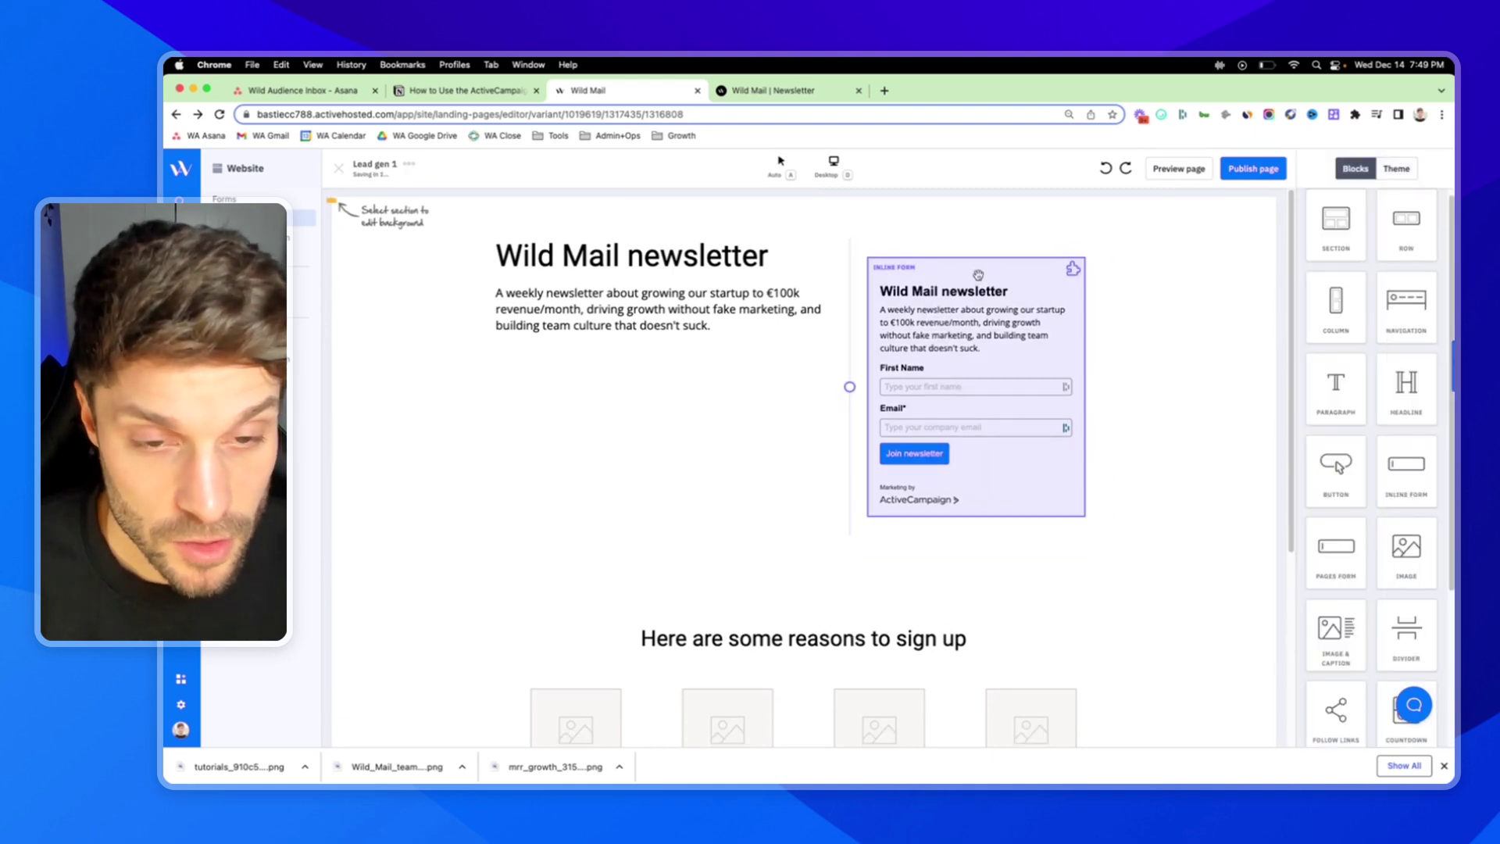
click(861, 288)
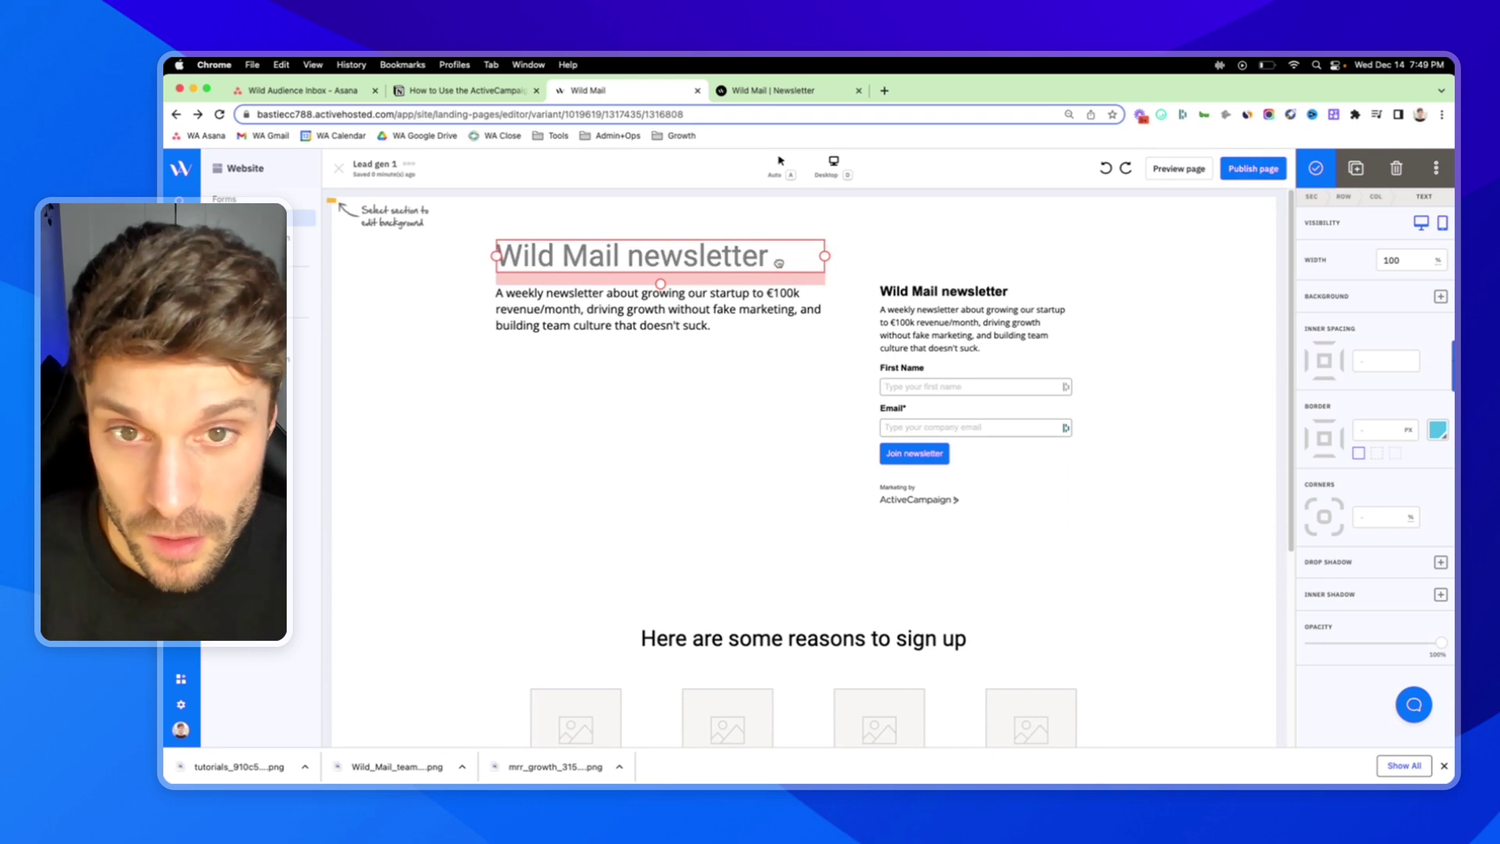
drag(779, 263, 783, 315)
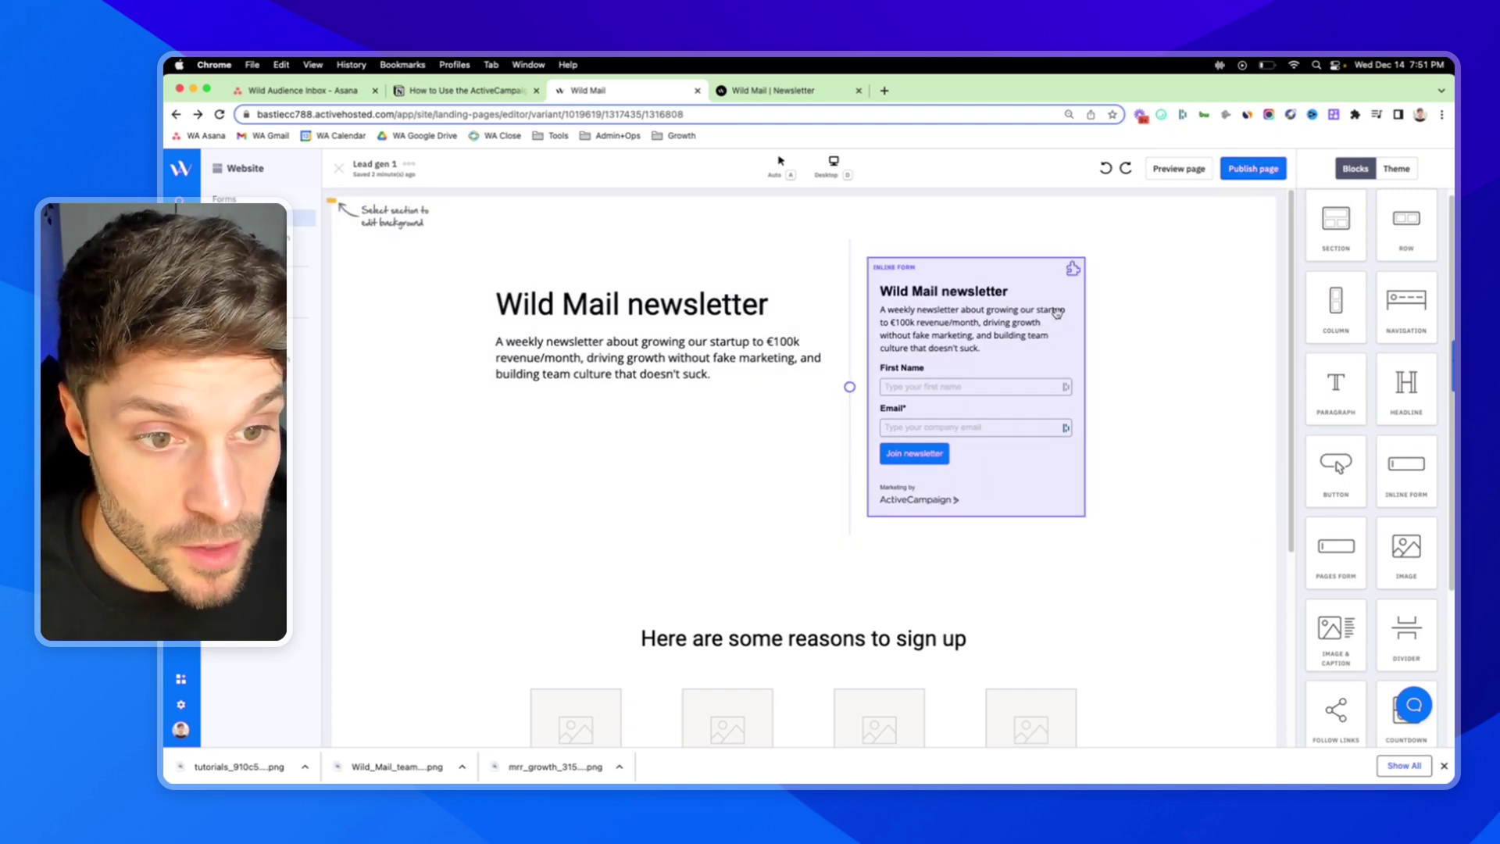
click(1031, 321)
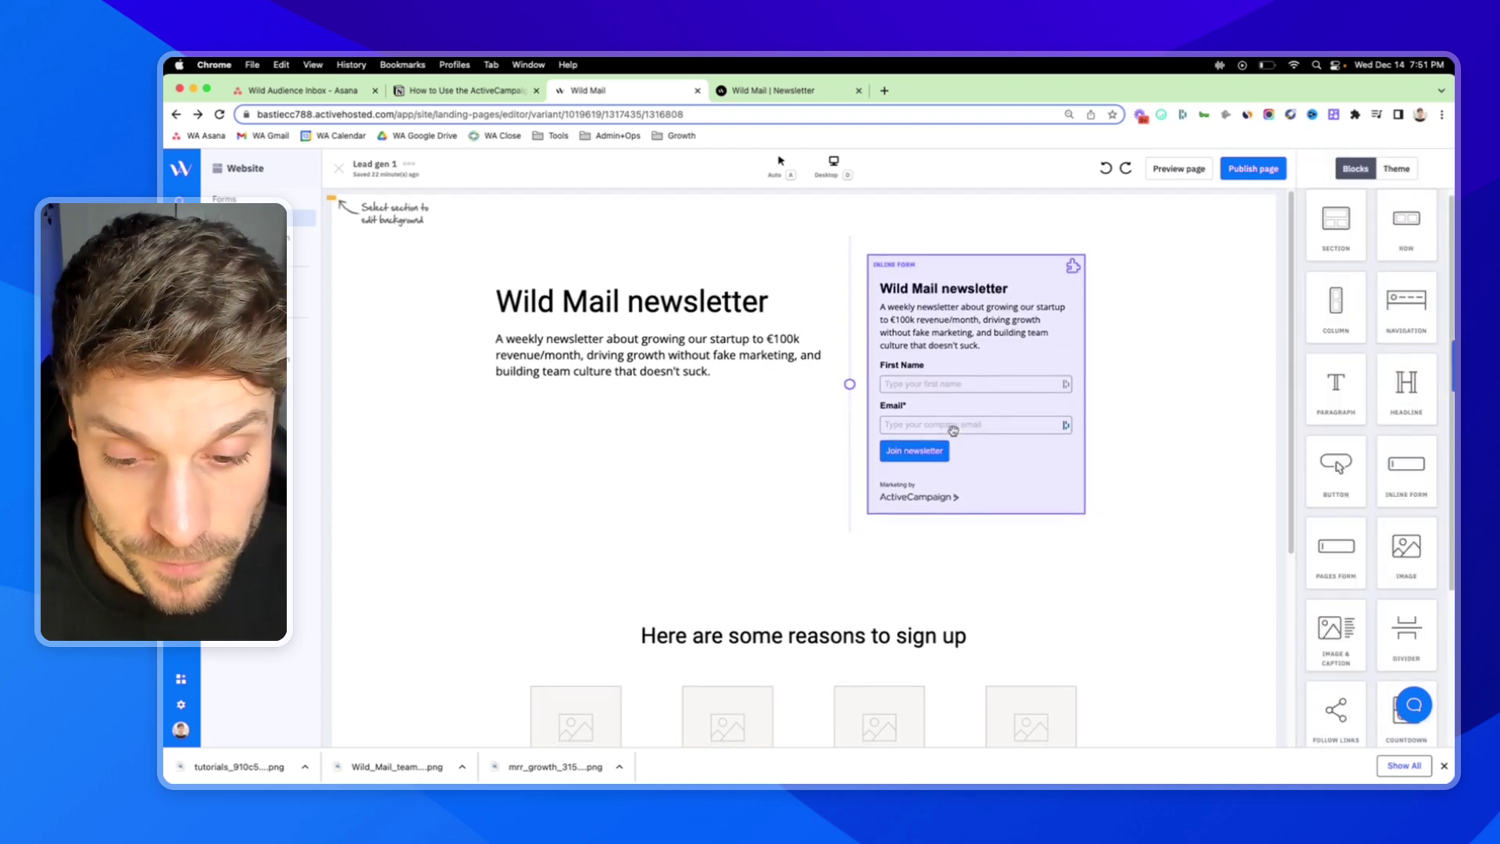
Step: Check the live newsletter page, then place a new Row block above the features row
click(885, 485)
scroll(885, 438, down, 5)
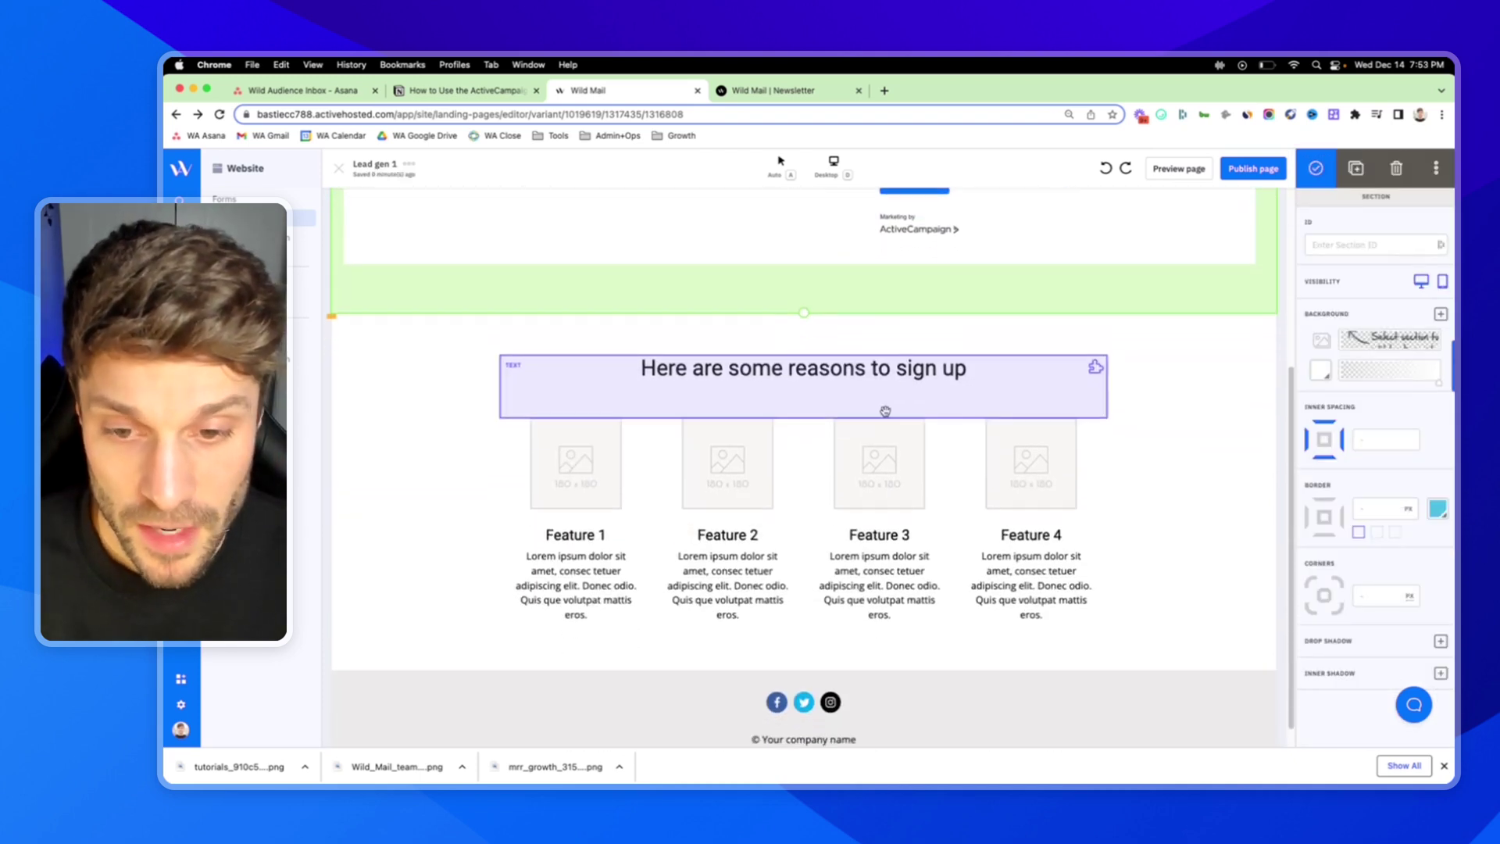
click(774, 90)
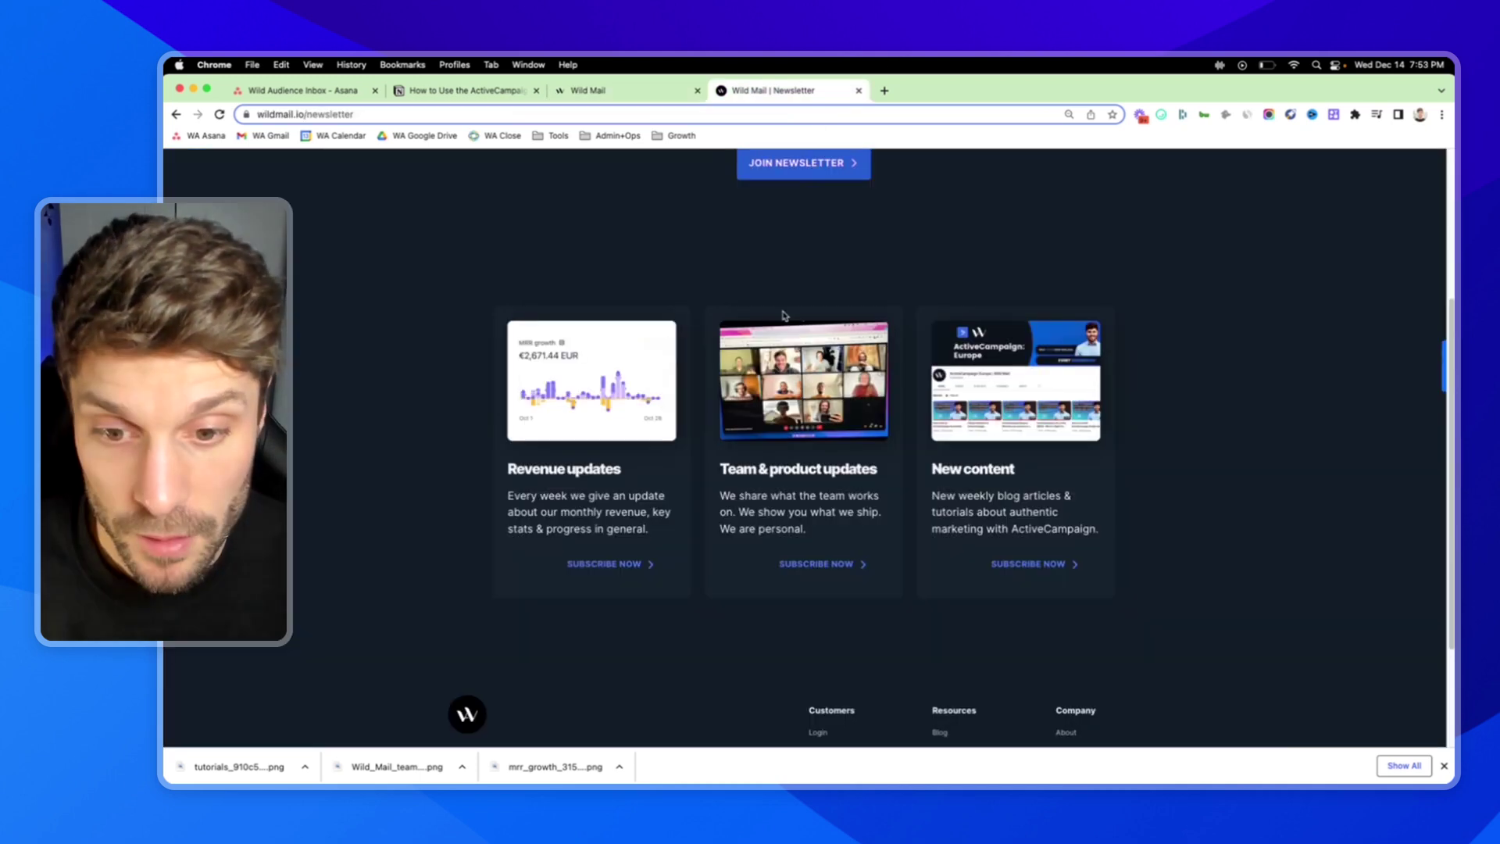
click(610, 90)
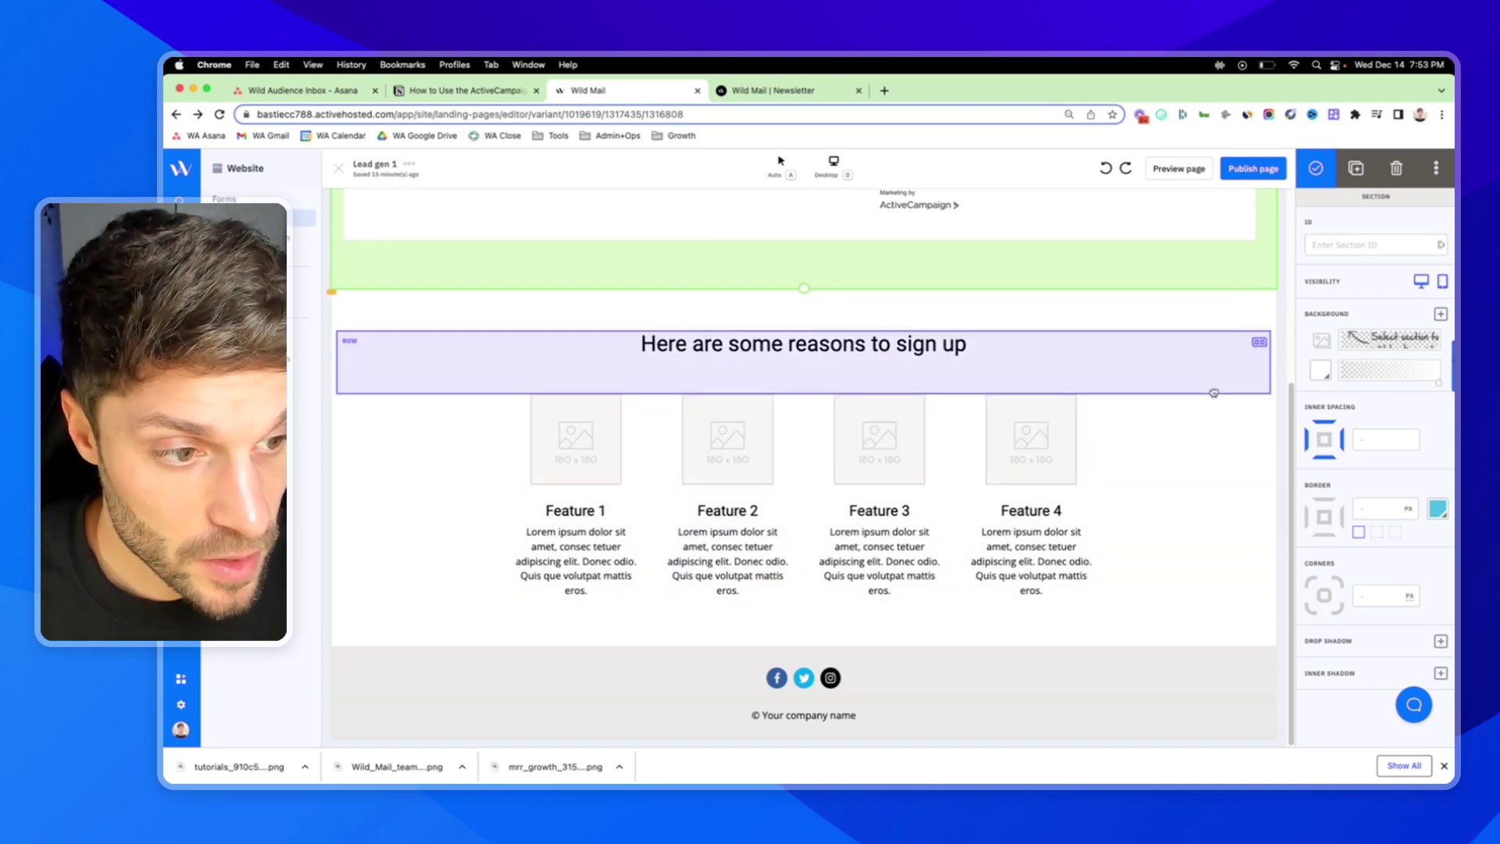
click(1215, 390)
click(1258, 401)
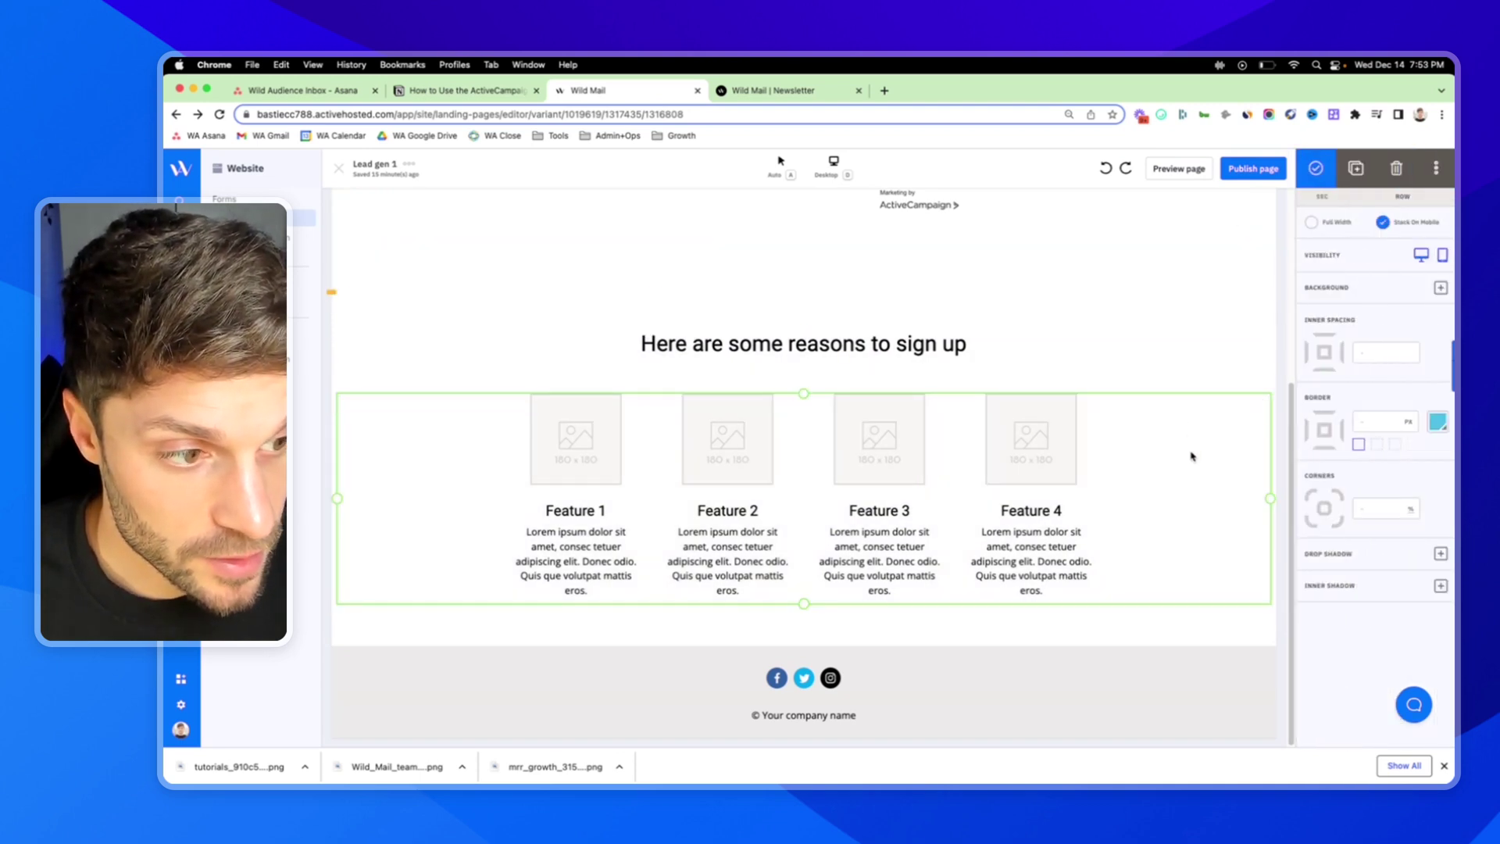
key(Escape)
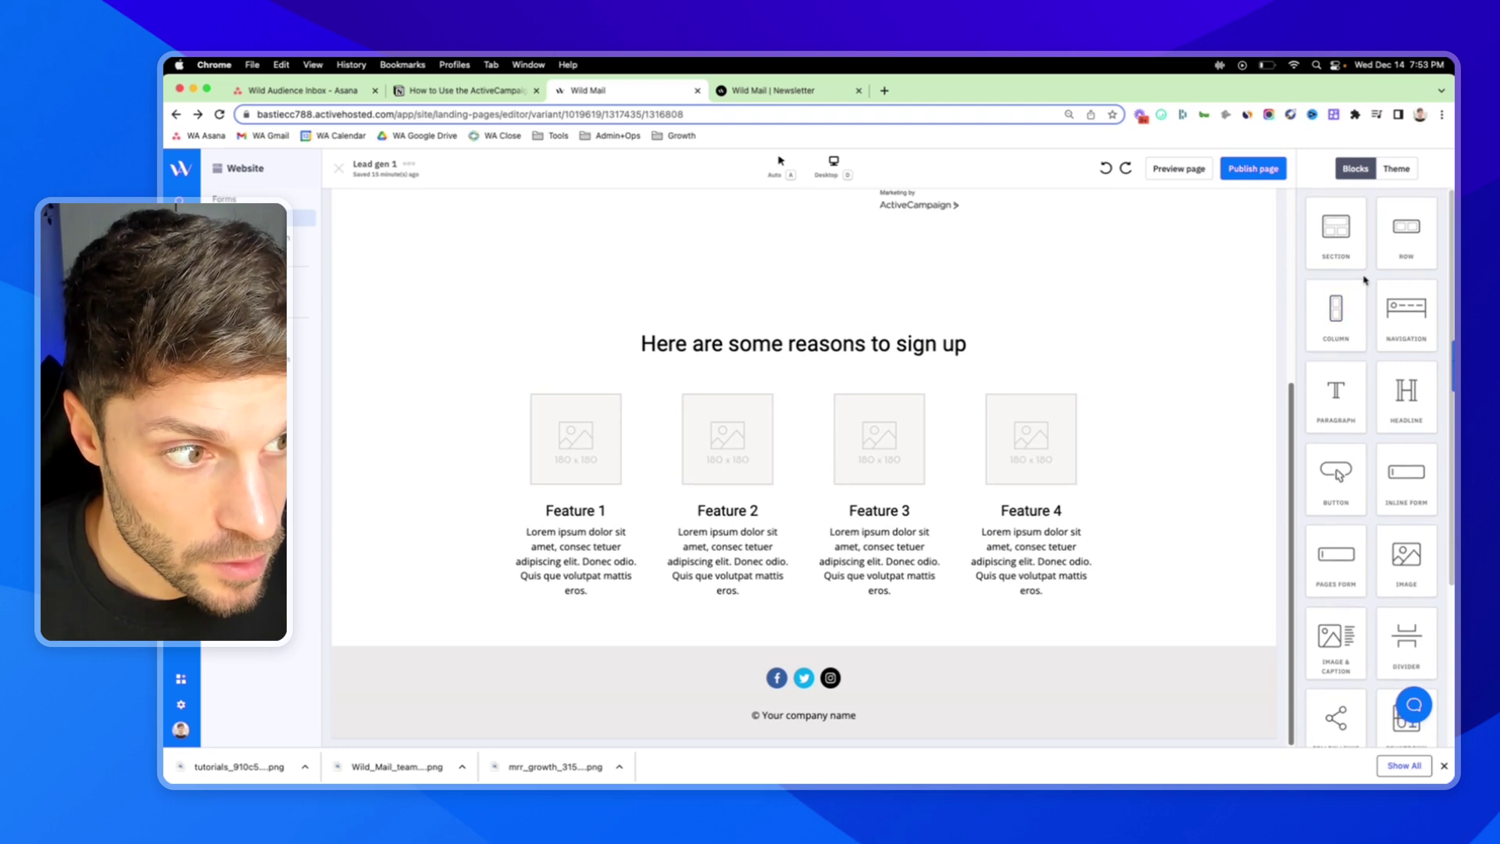
drag(1416, 248, 912, 465)
drag(795, 397, 794, 394)
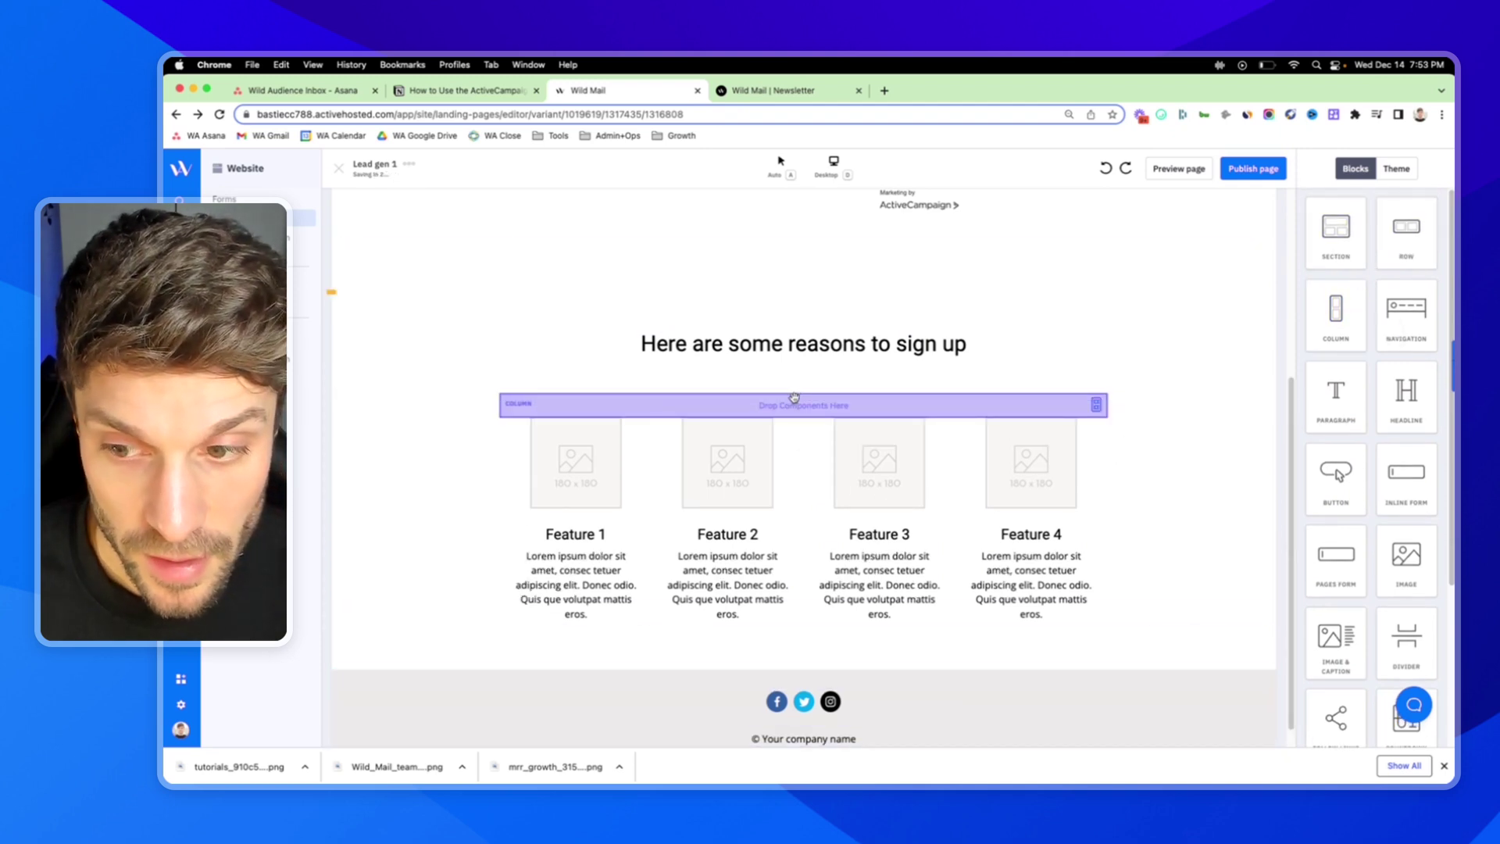
Step: Drag two Column blocks into the new row to make three columns
scroll(794, 408, up, 2)
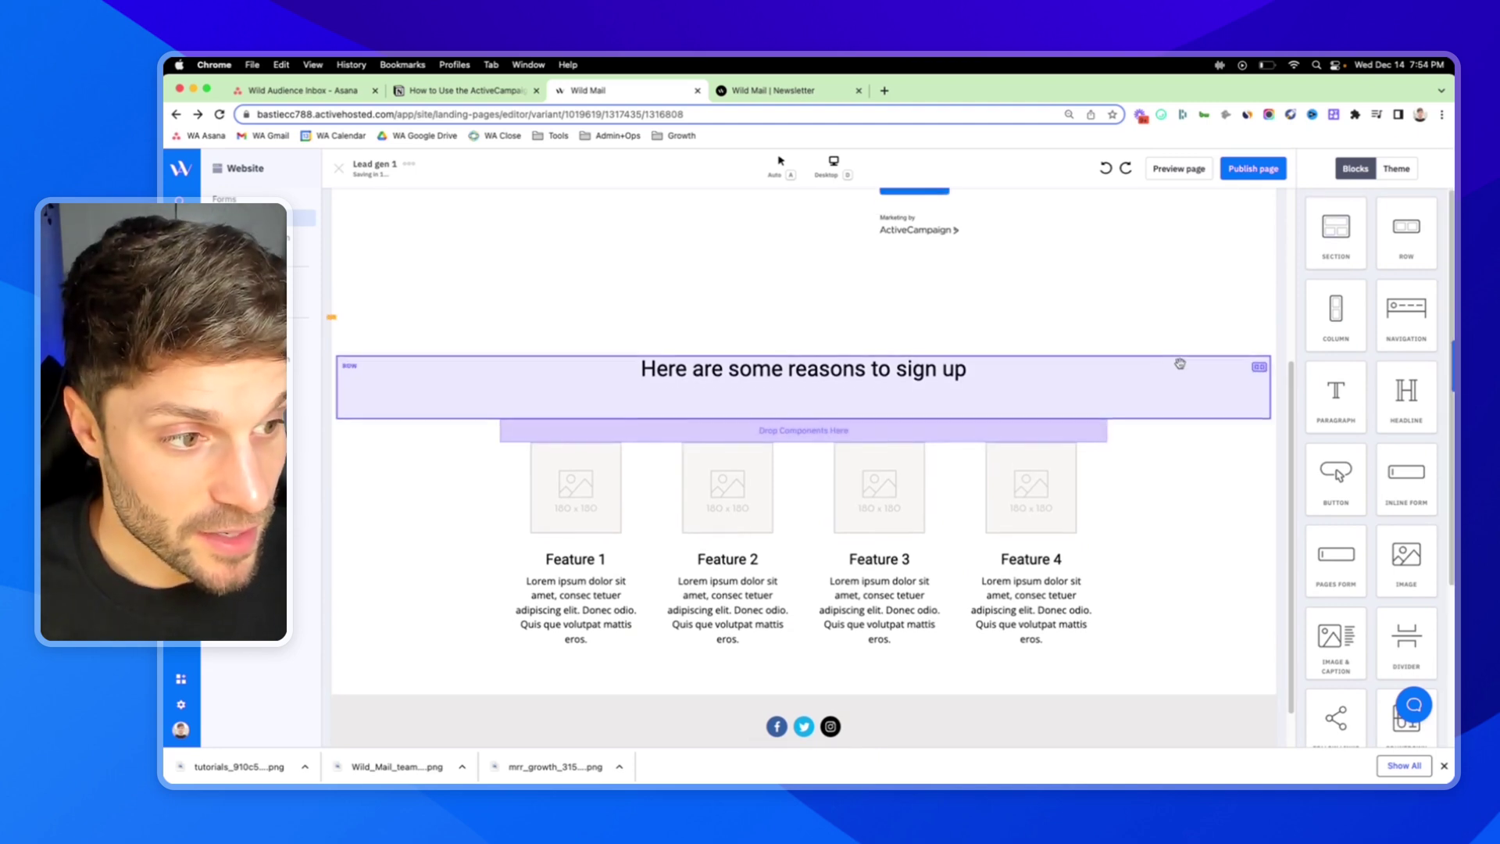
drag(1348, 322, 921, 443)
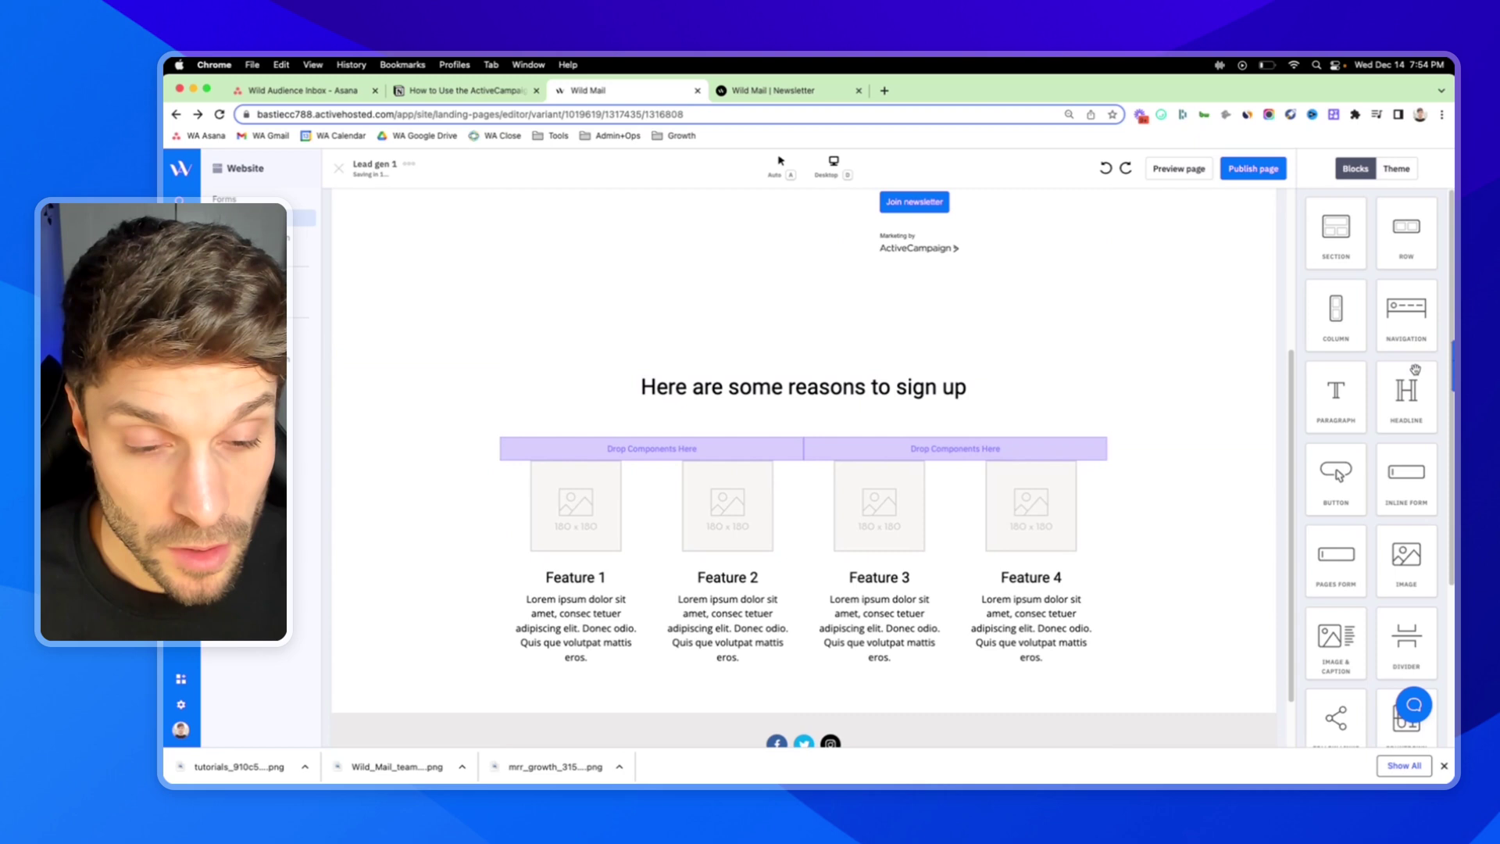
drag(1342, 322, 859, 450)
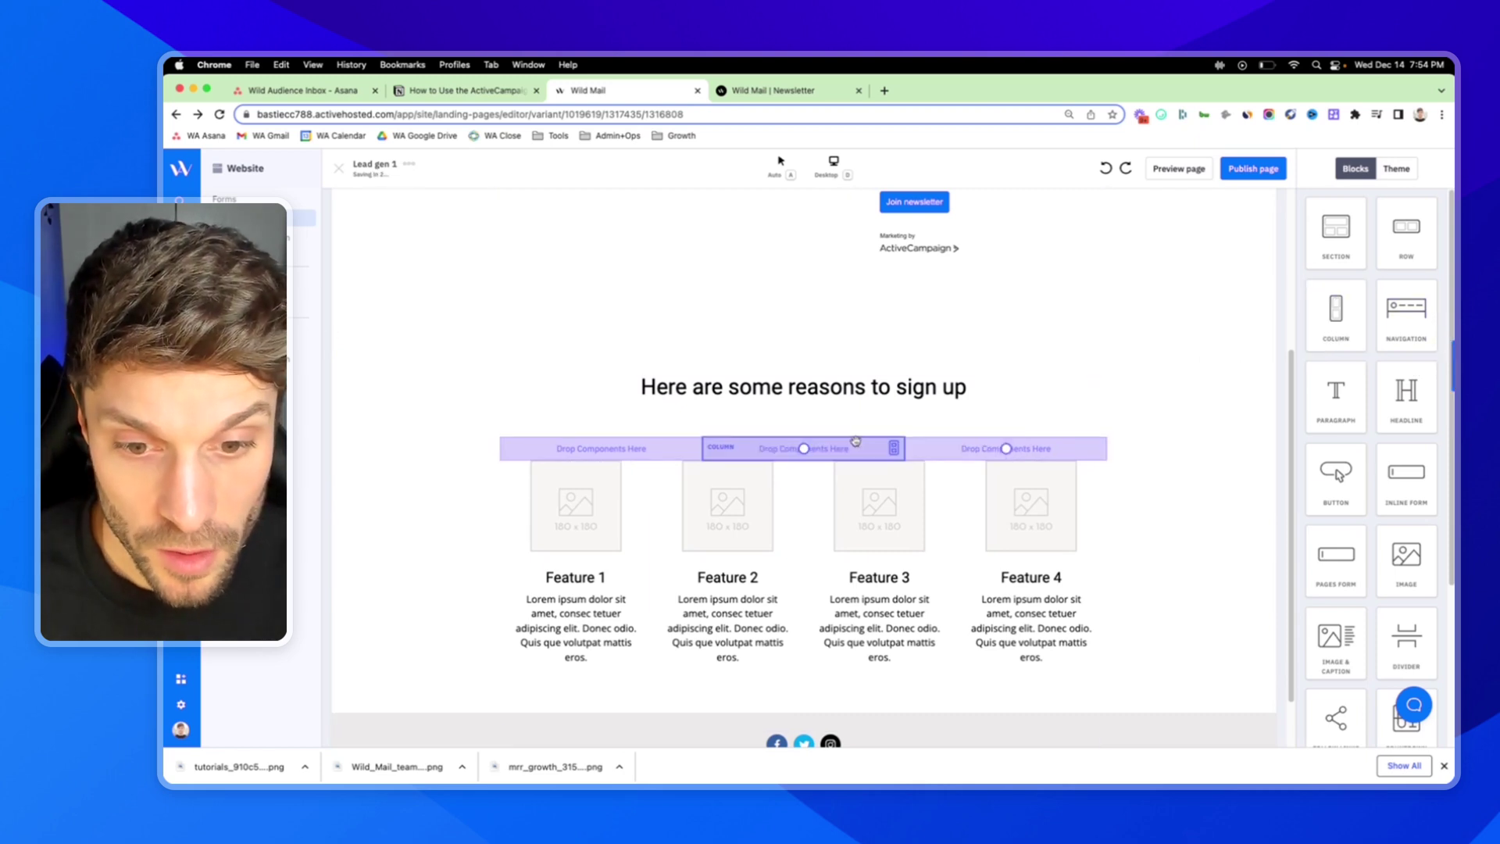
Step: Move the images, headings and text of Features 1–3 into the three new columns
click(620, 401)
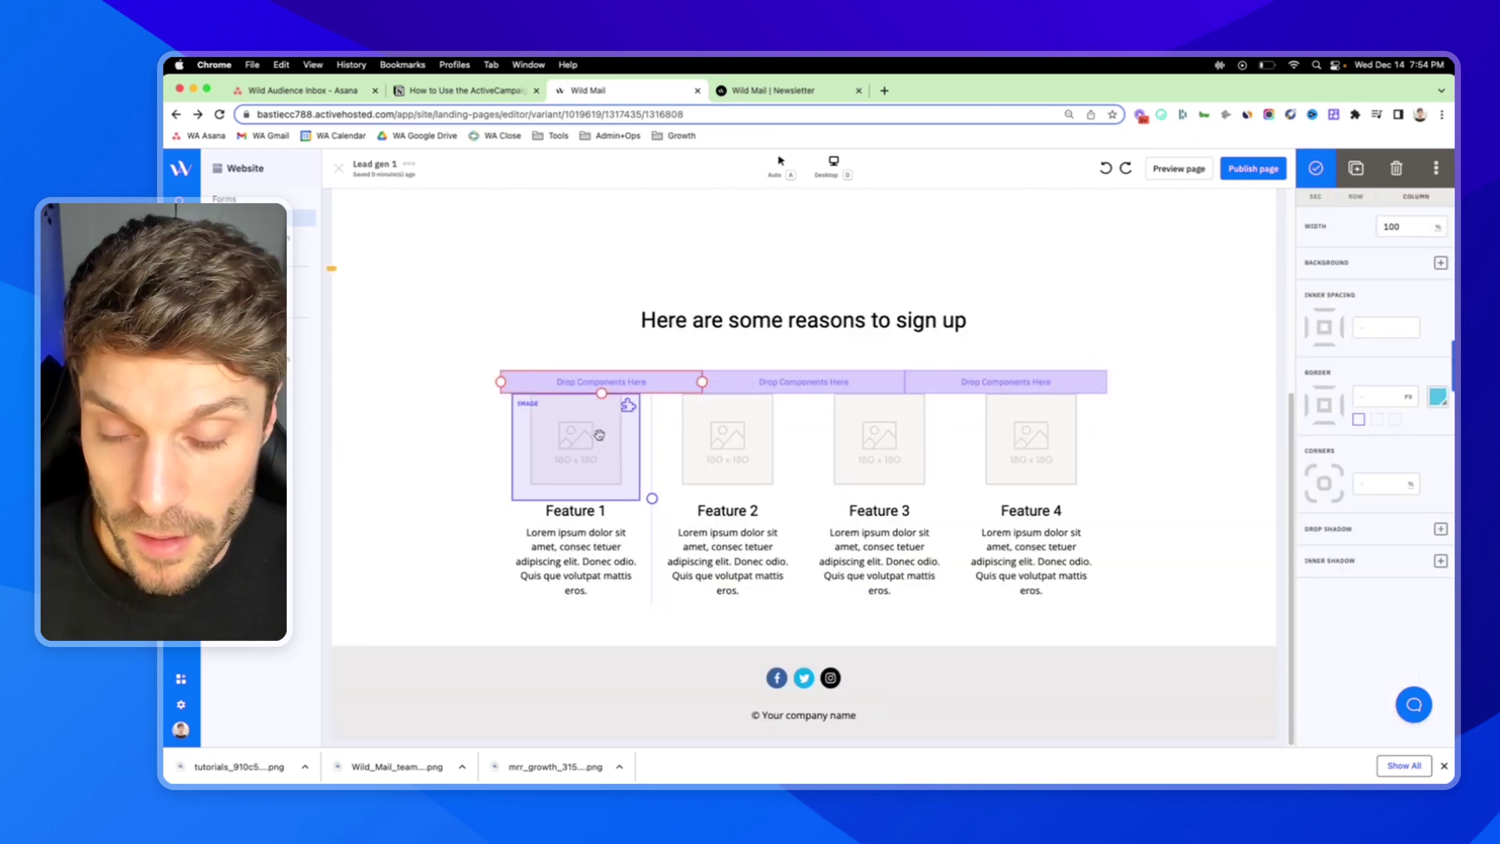
drag(619, 401, 611, 383)
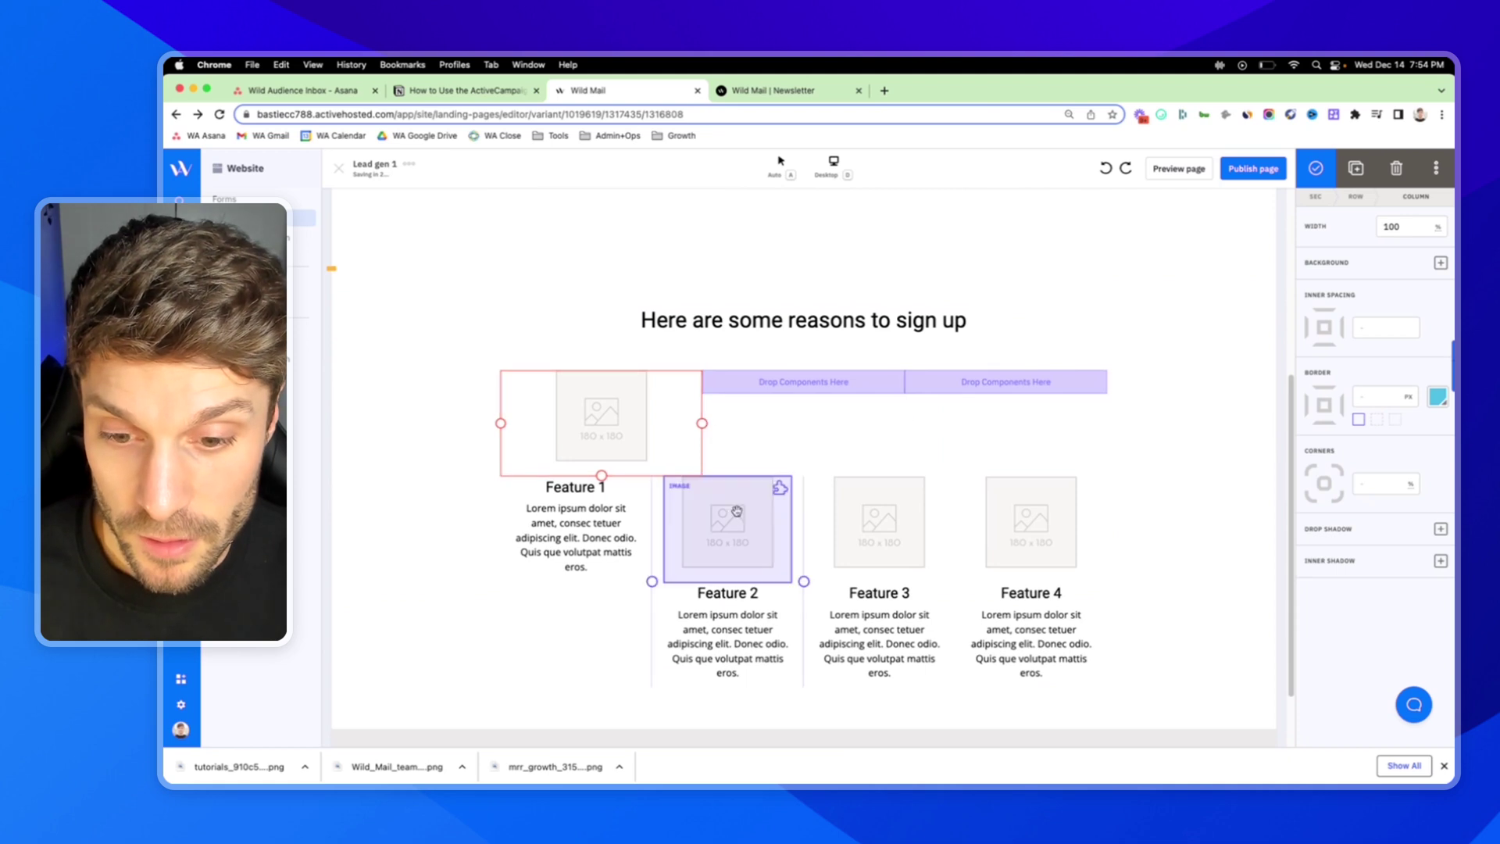
drag(736, 530, 812, 388)
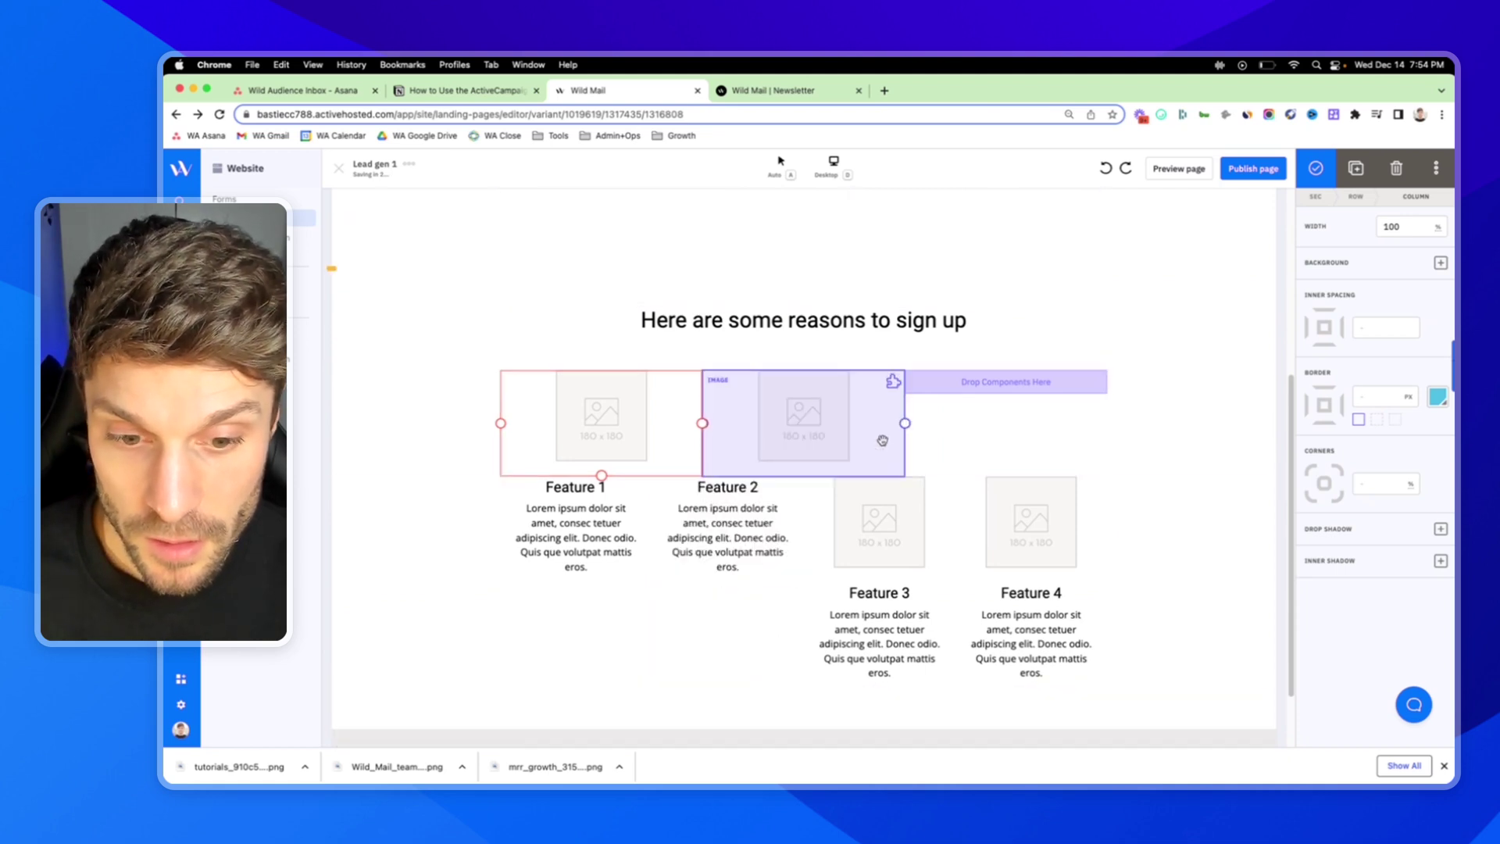
drag(881, 518, 1001, 393)
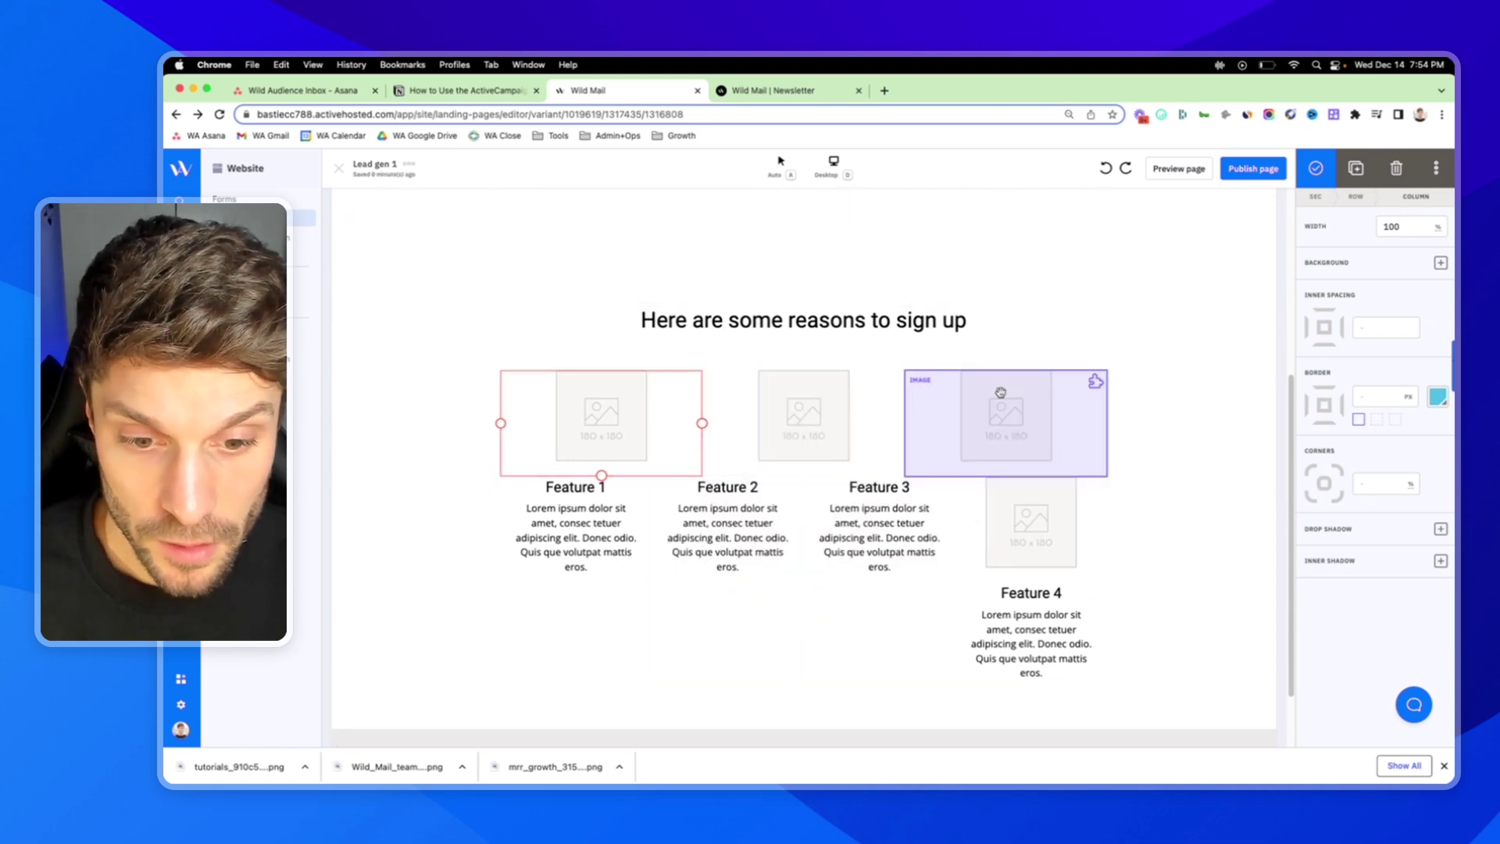
drag(596, 488, 594, 472)
drag(780, 509, 1005, 483)
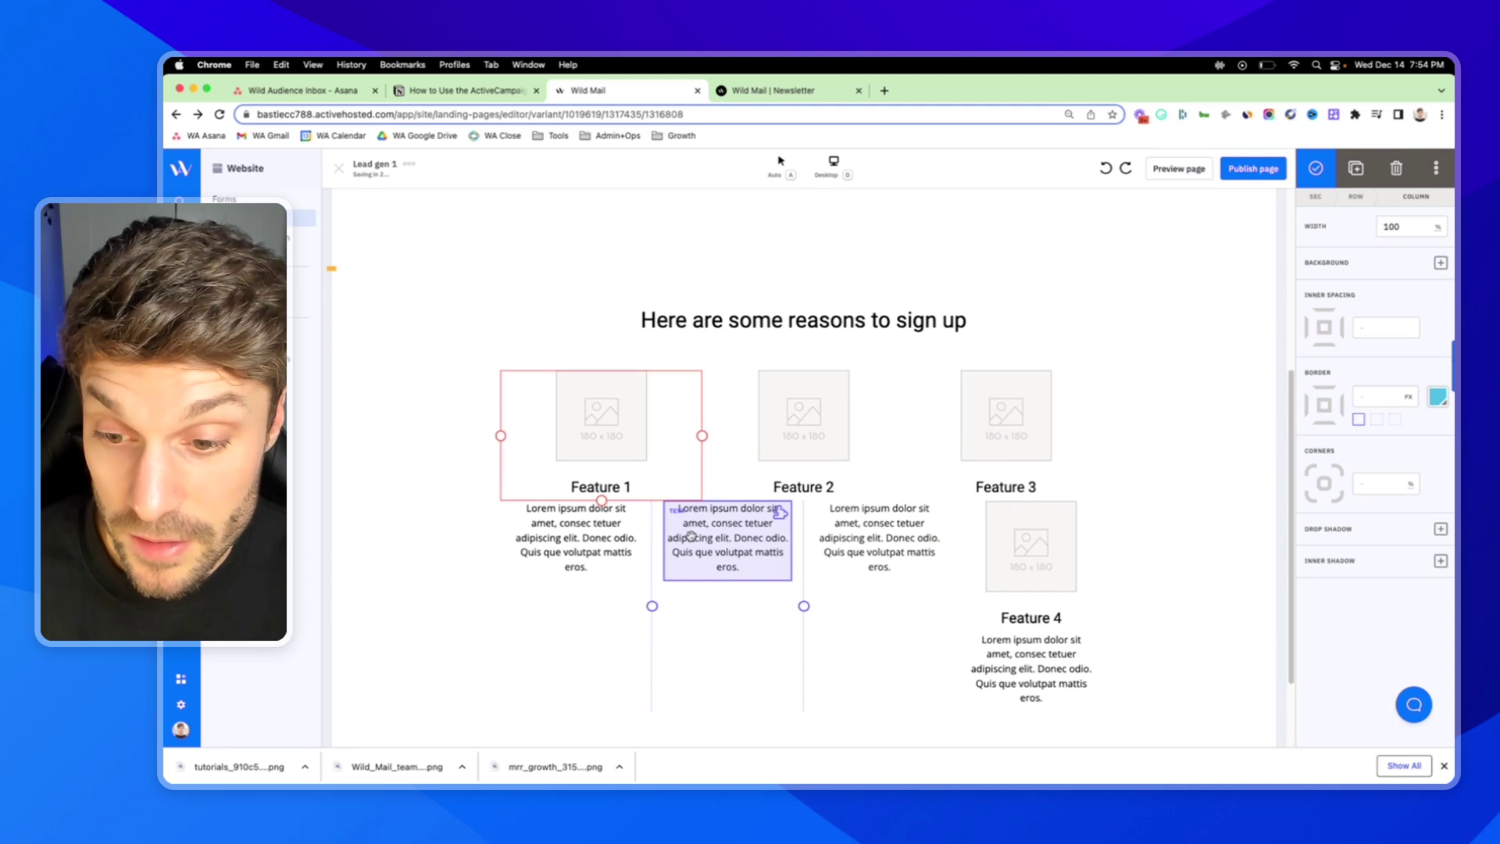
drag(606, 536, 625, 519)
drag(720, 516, 814, 514)
drag(879, 586, 1006, 517)
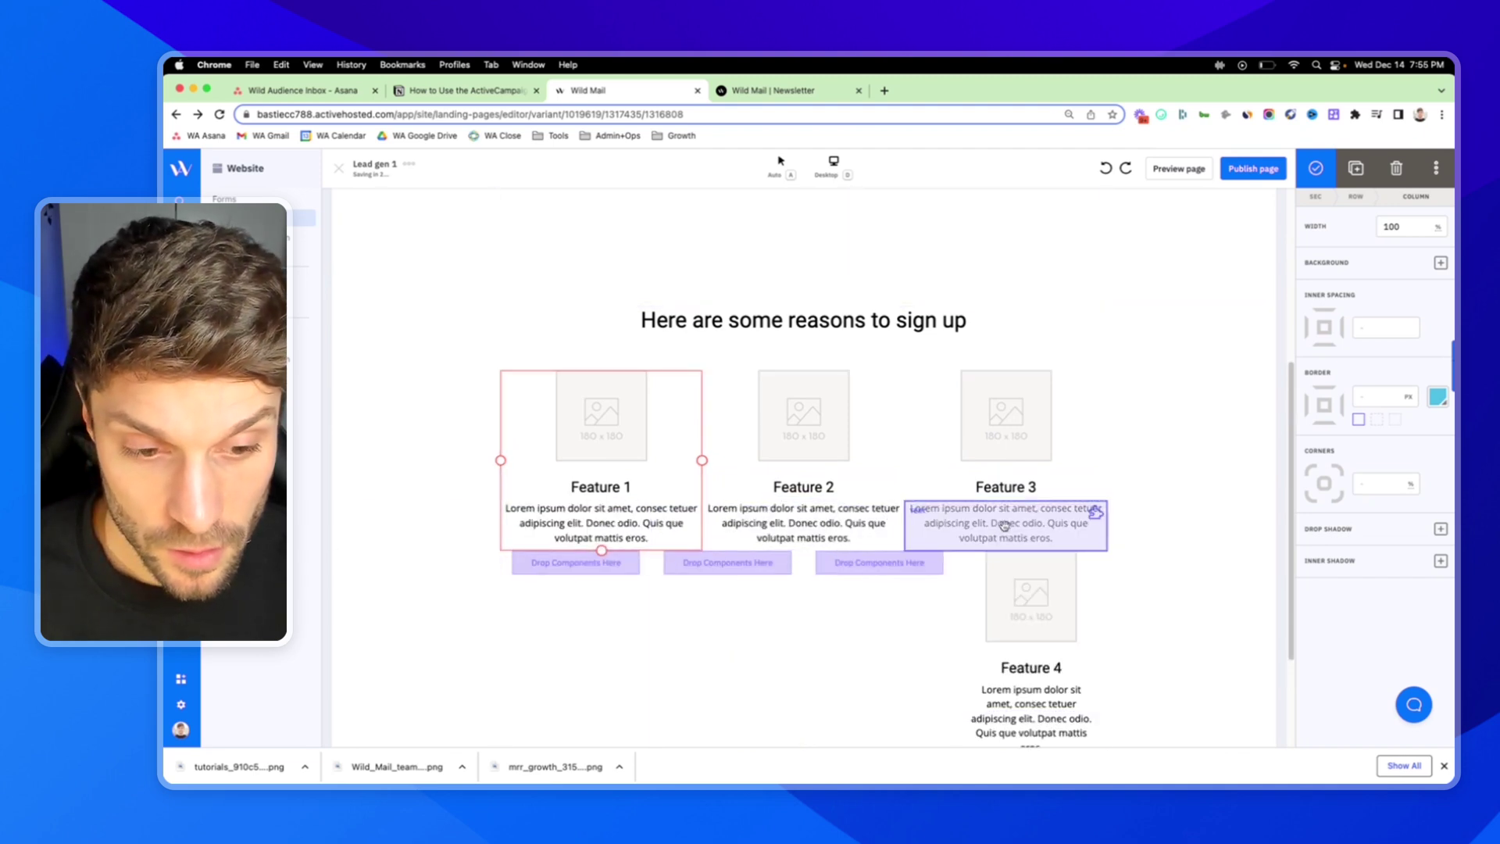
Step: Delete the leftover Feature 4 row
scroll(1039, 547, down, 2)
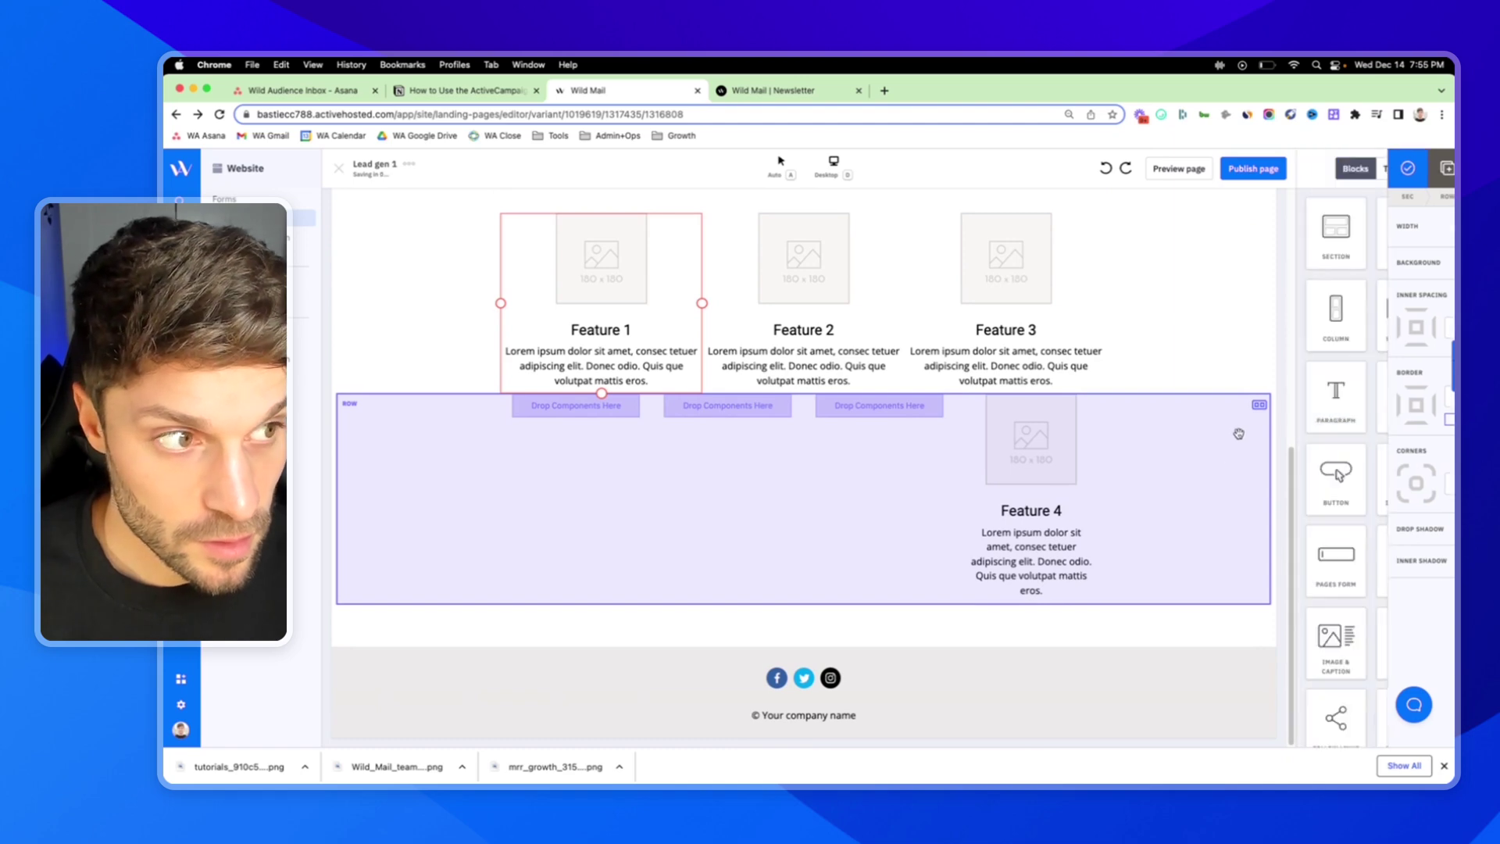
click(1254, 422)
click(1396, 168)
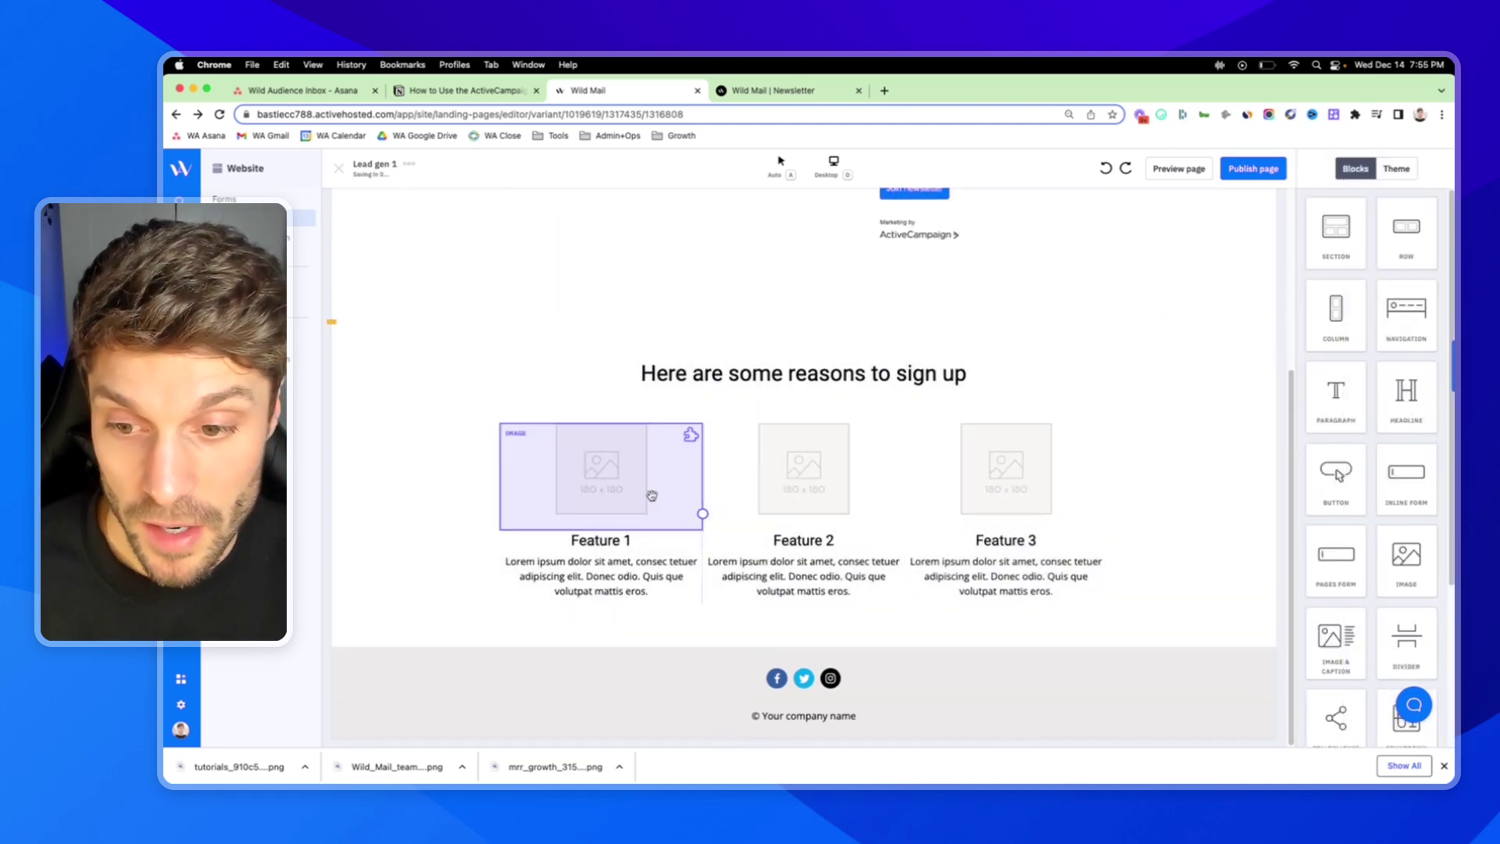
Step: Replace the Feature 1 placeholder with the revenue growth chart image, then select Feature 2's image
click(766, 92)
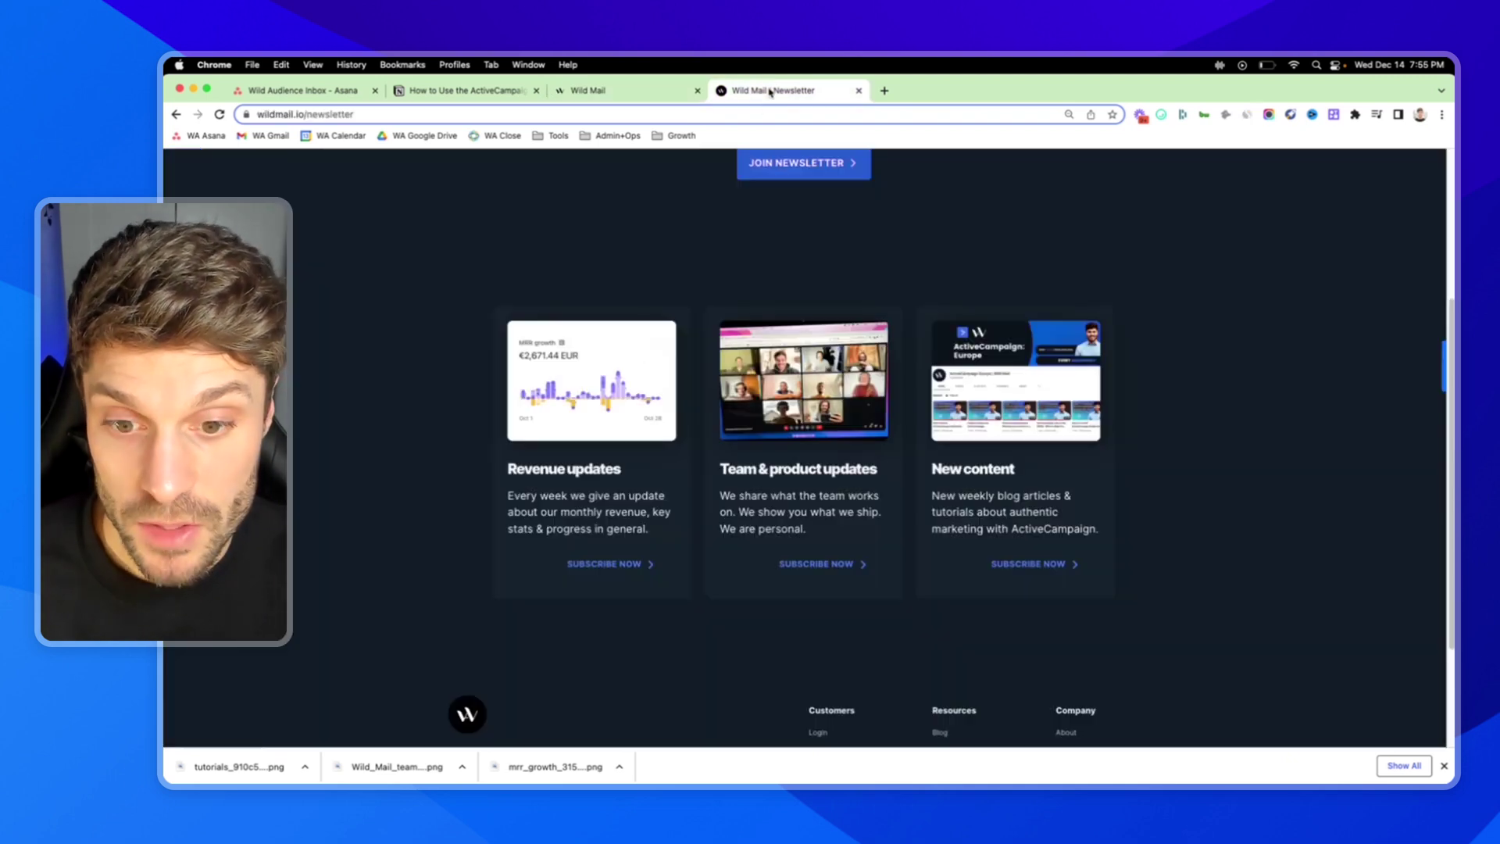
click(614, 91)
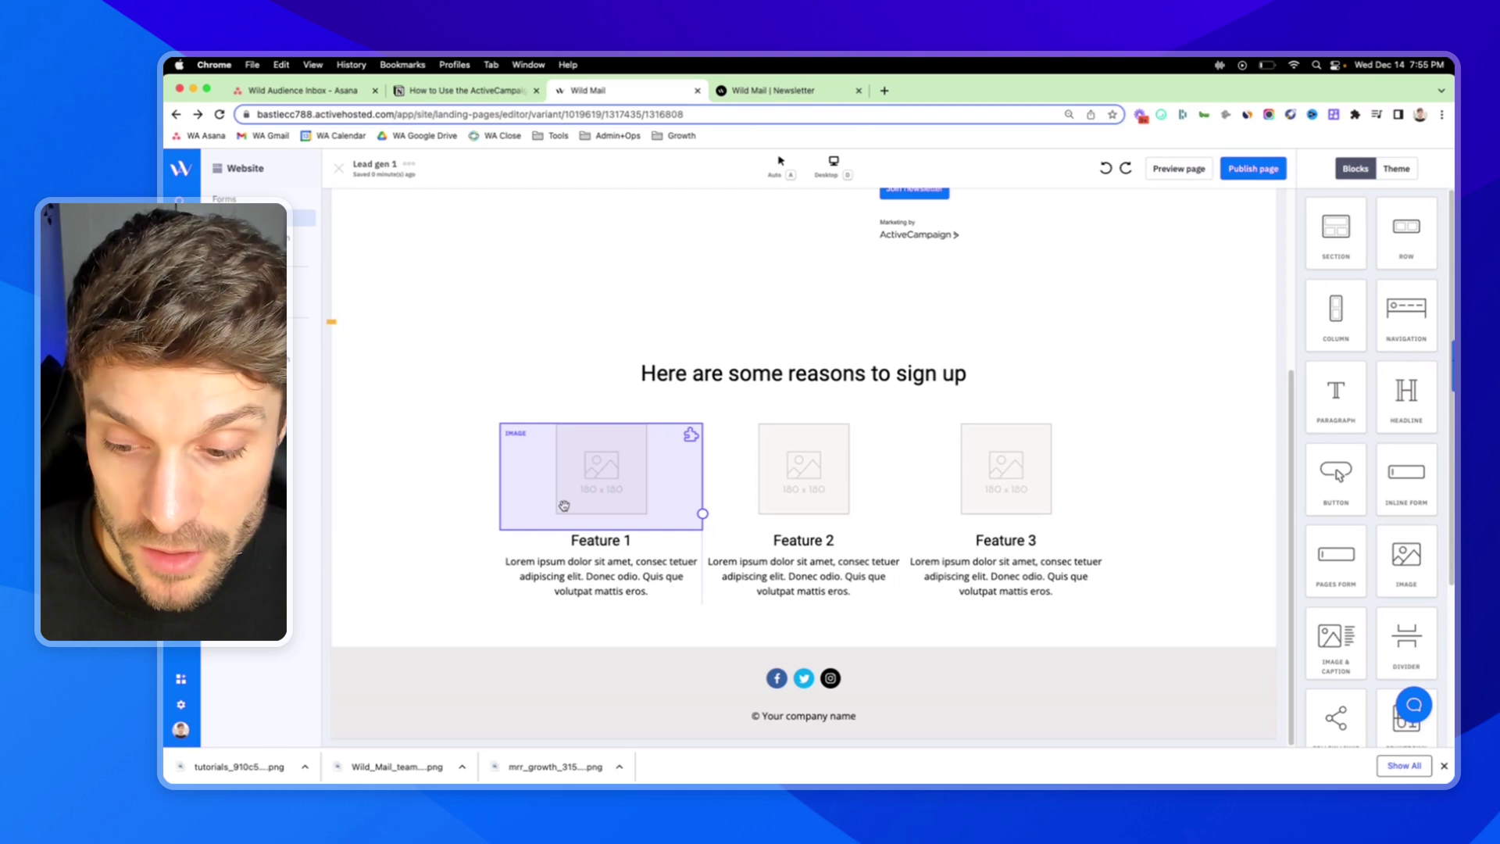
click(613, 467)
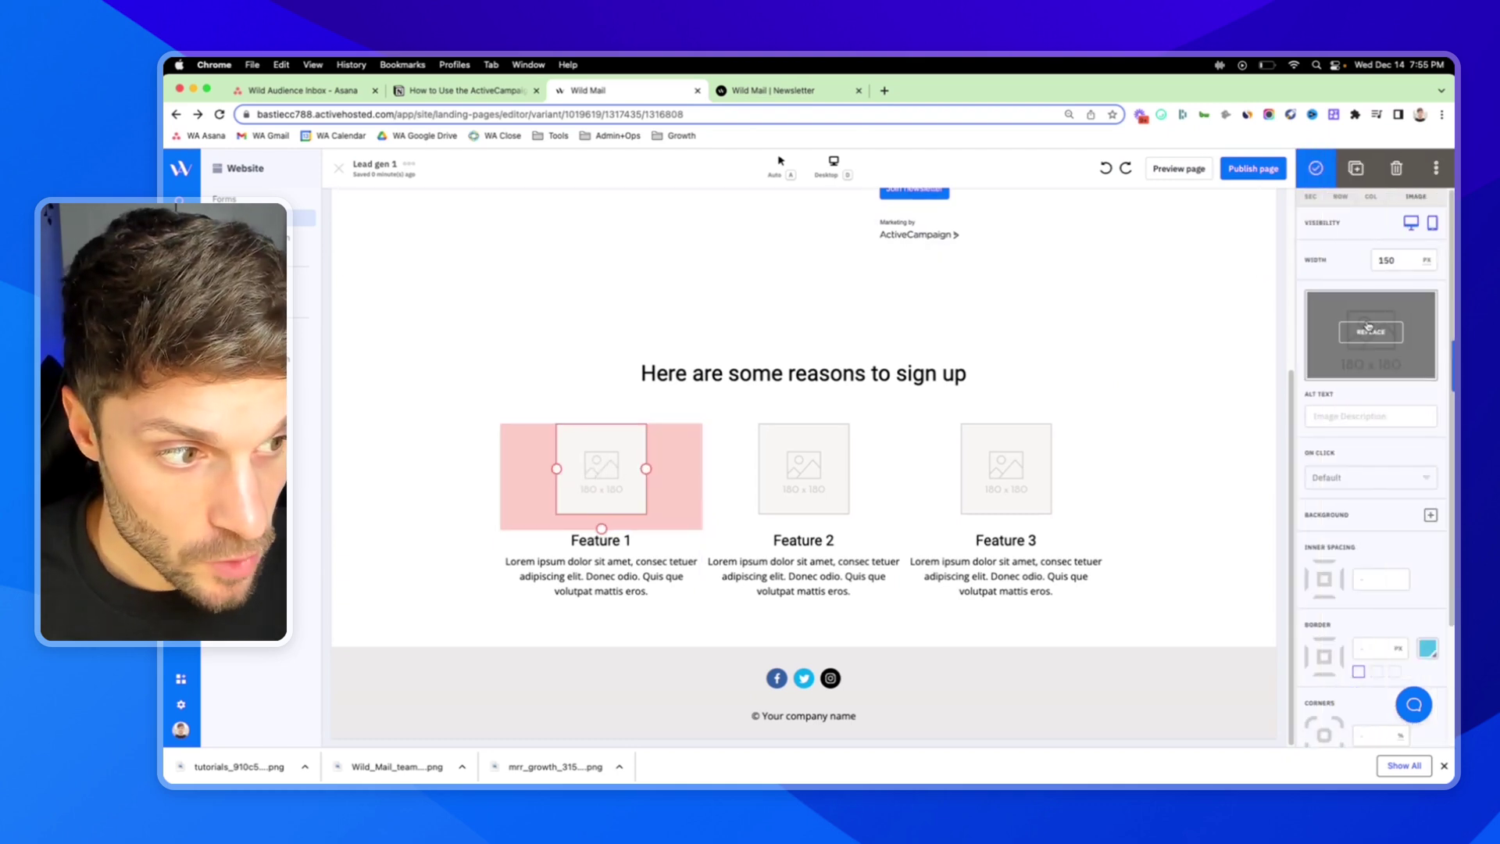
click(1373, 334)
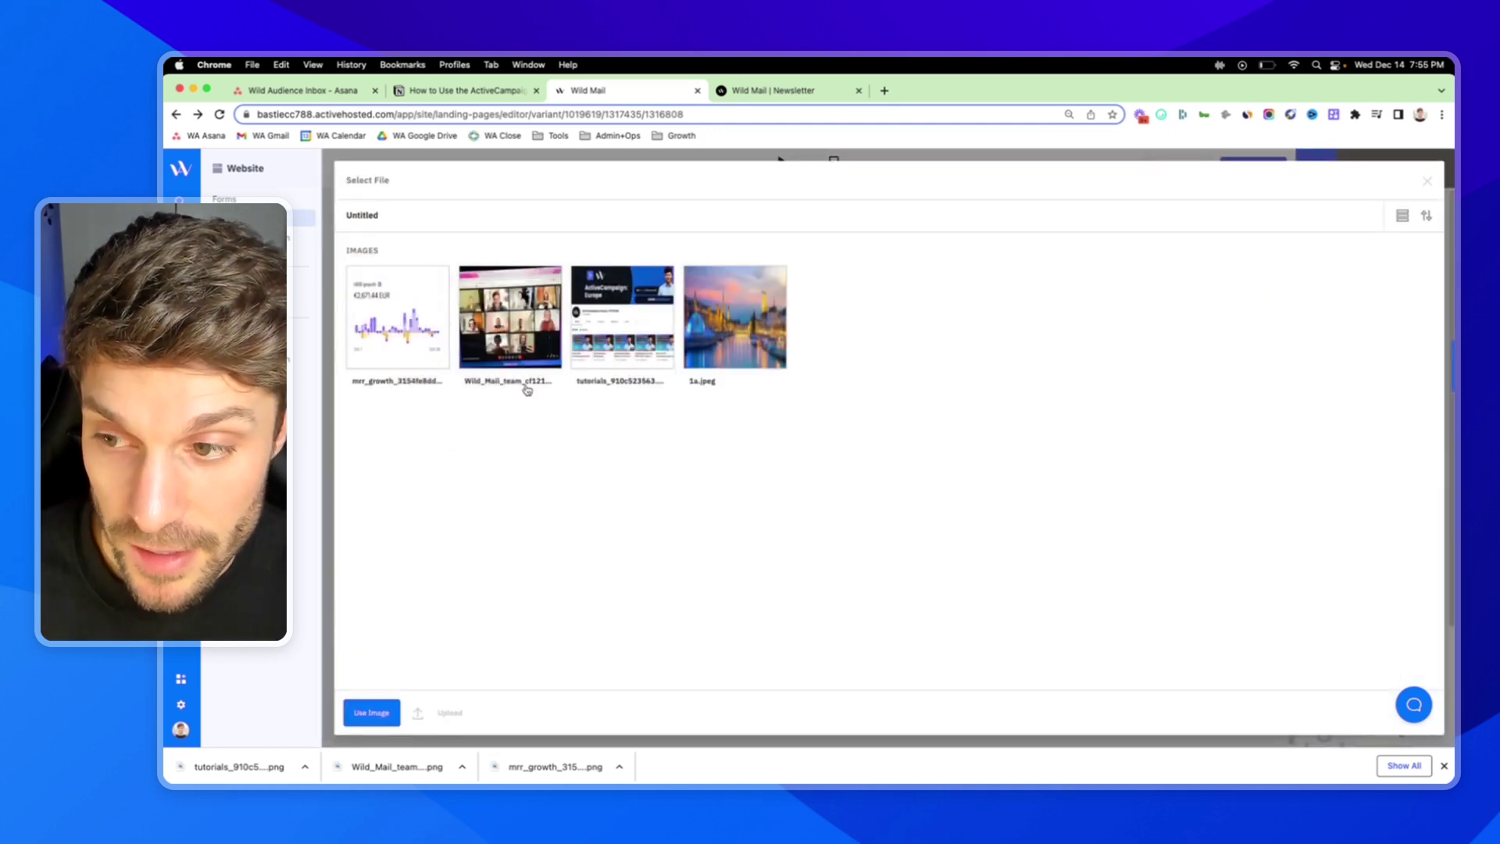
click(405, 332)
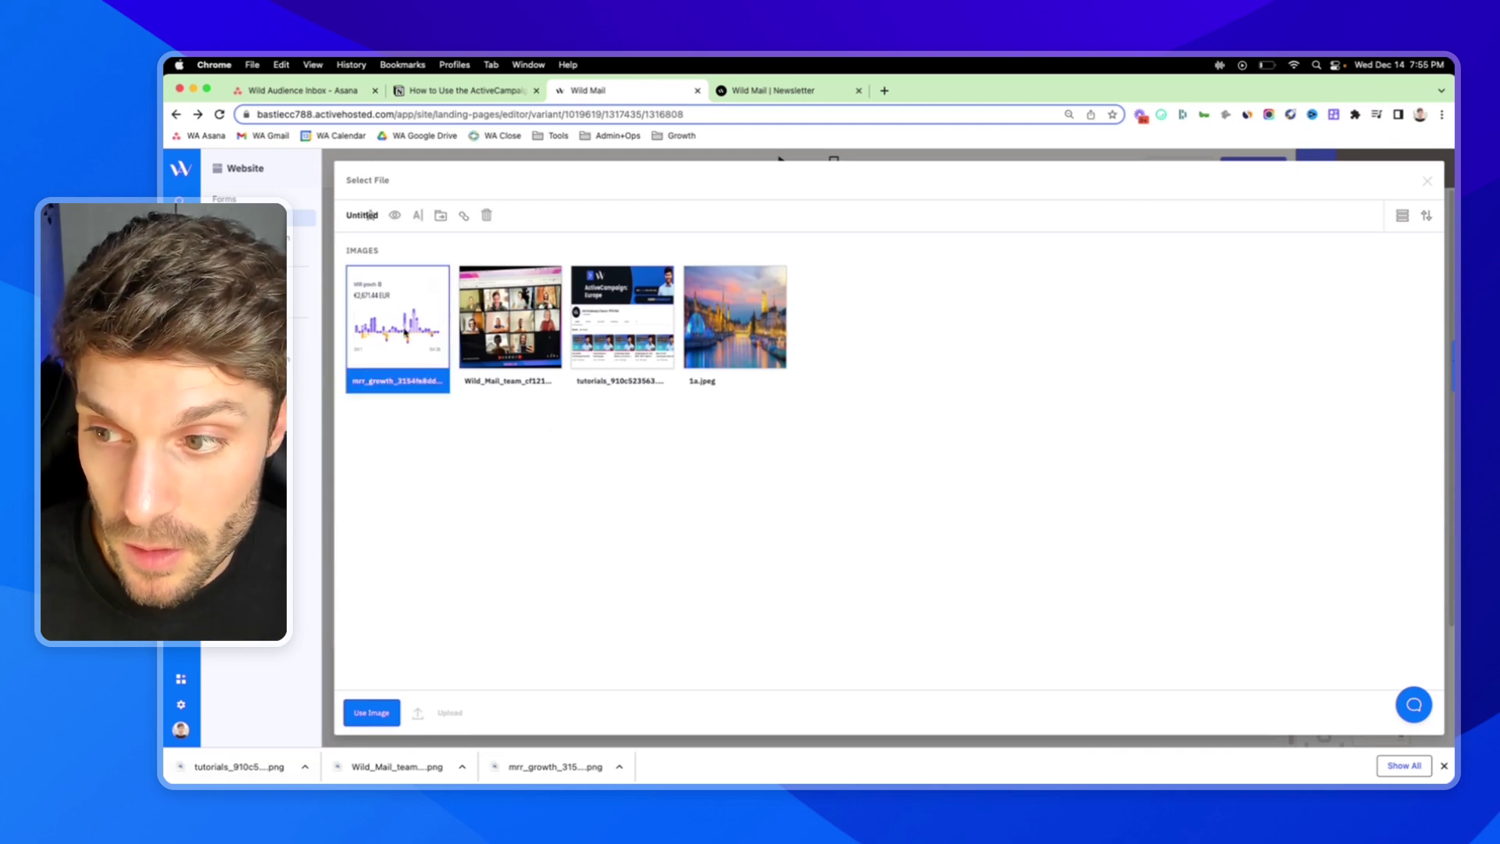
click(372, 713)
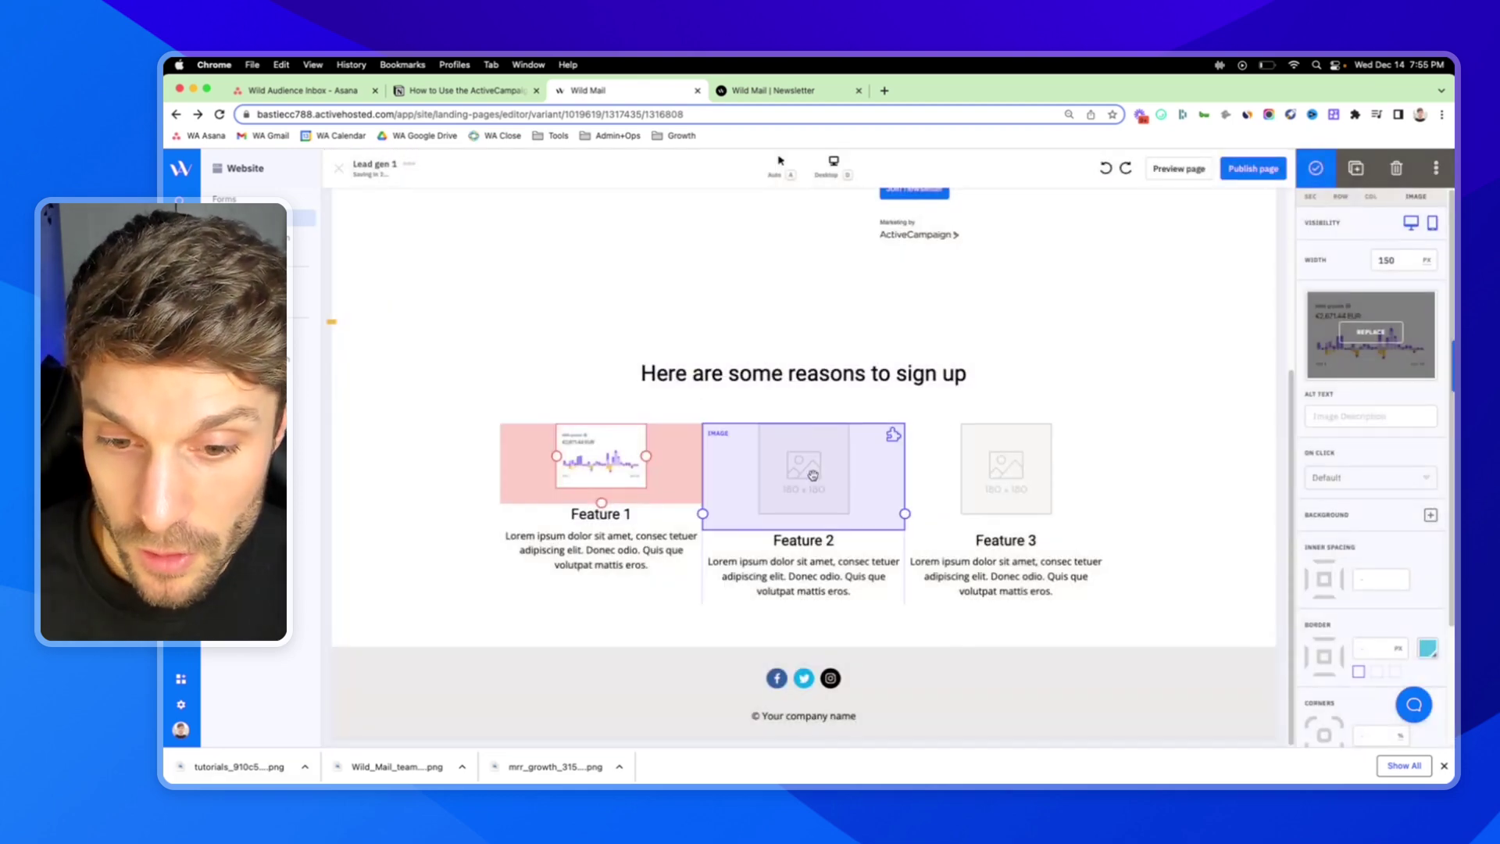
click(813, 475)
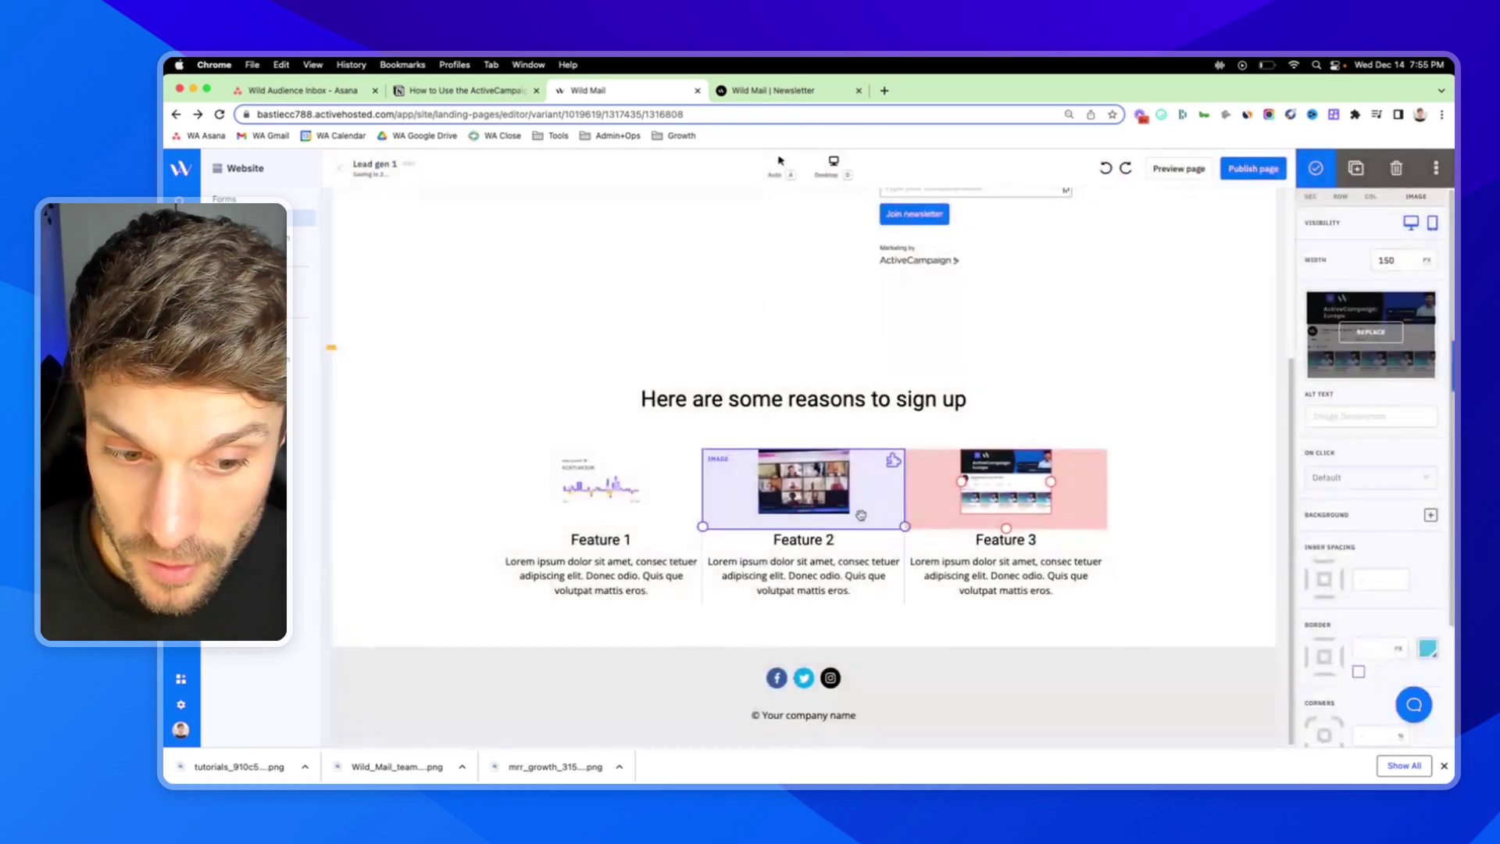
Step: Replace the Feature 1 heading with 'Revenue updates' copied from the live Wild Mail newsletter page
click(800, 92)
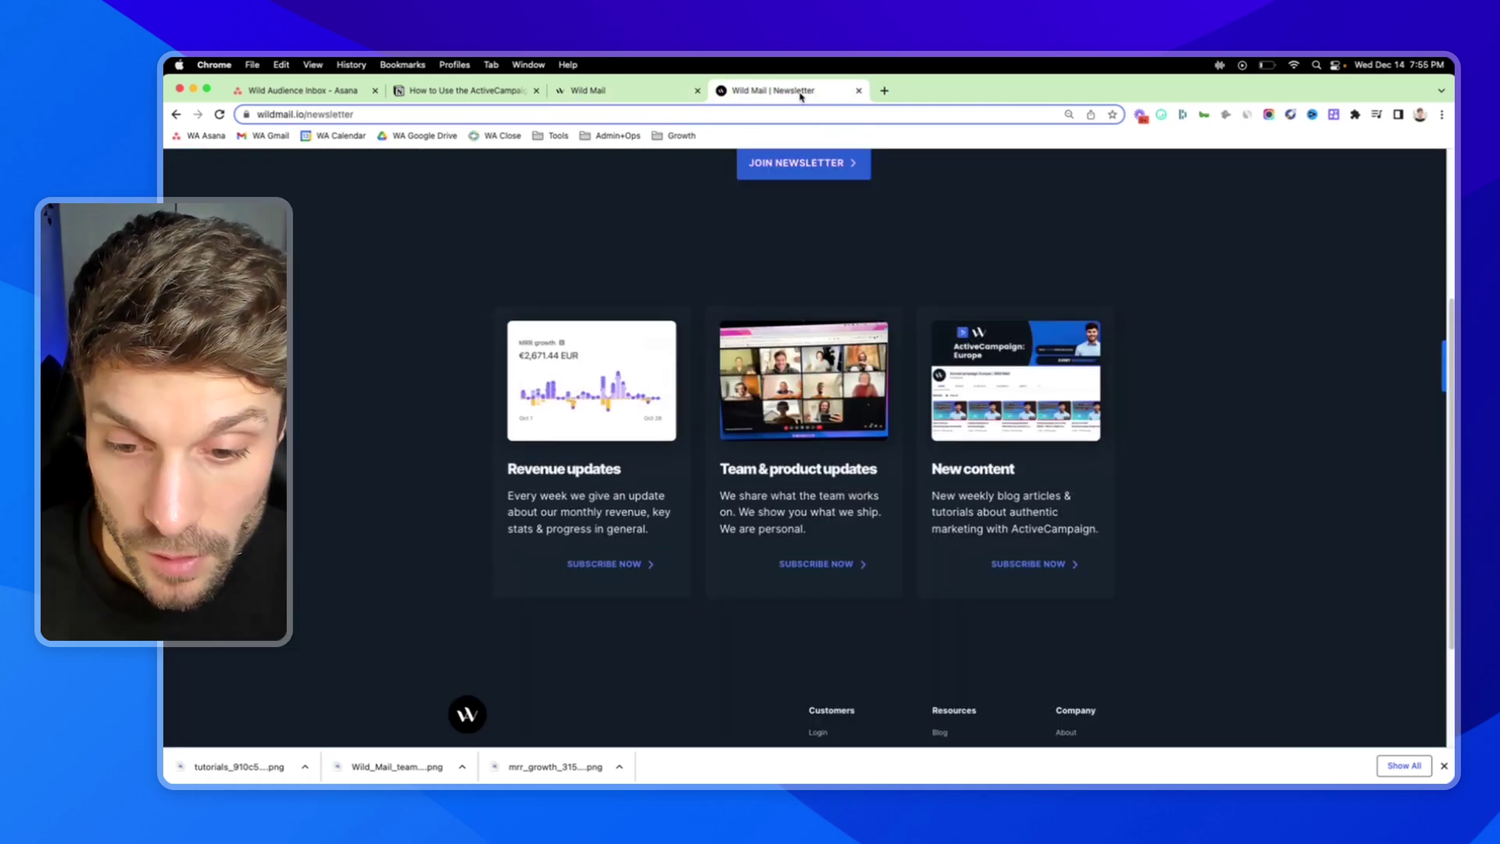
triple_click(559, 472)
right_click(559, 473)
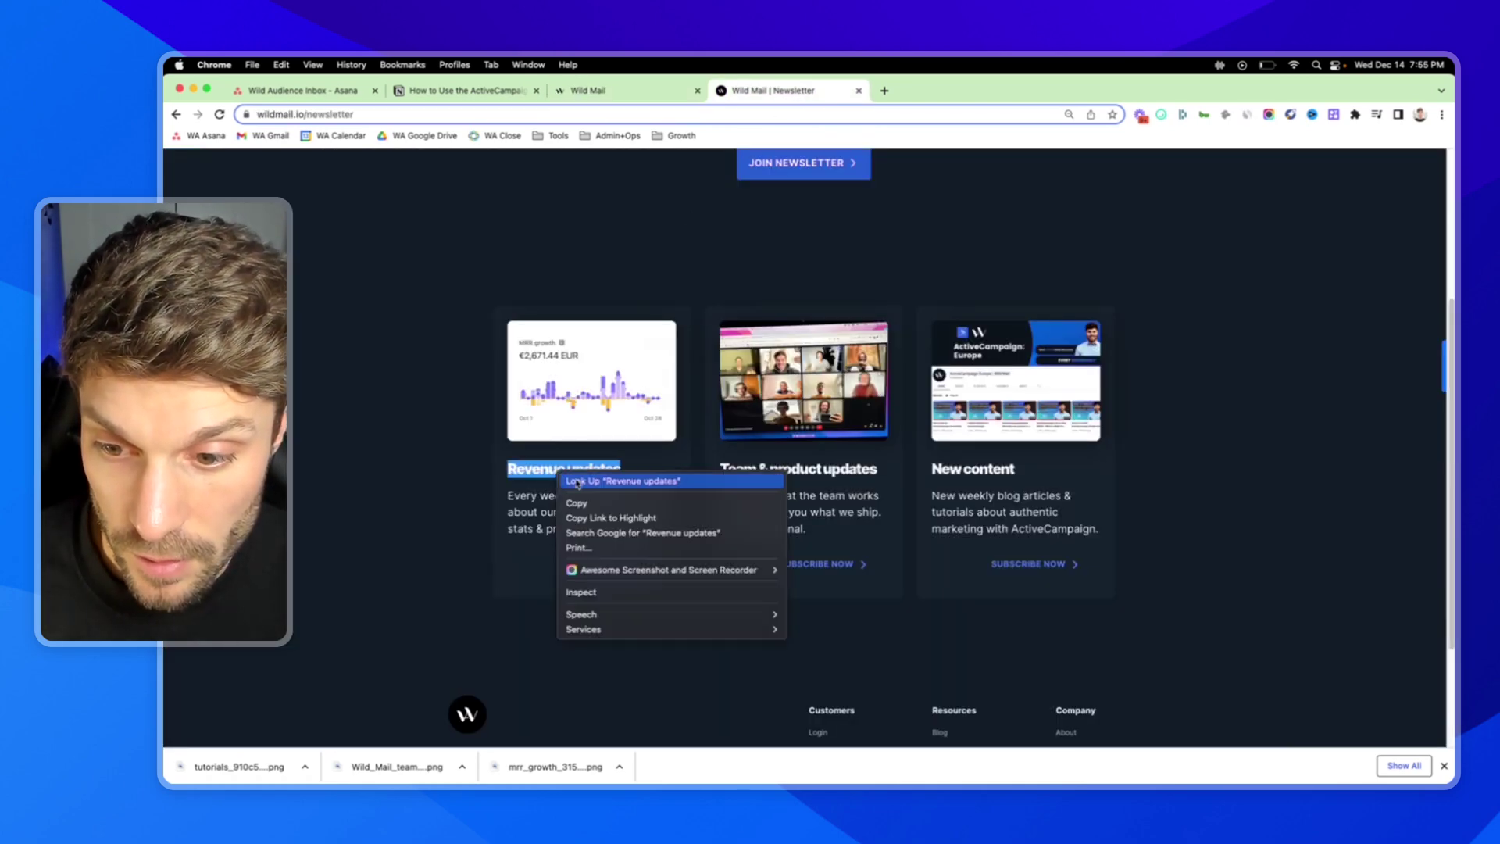
click(582, 503)
click(627, 92)
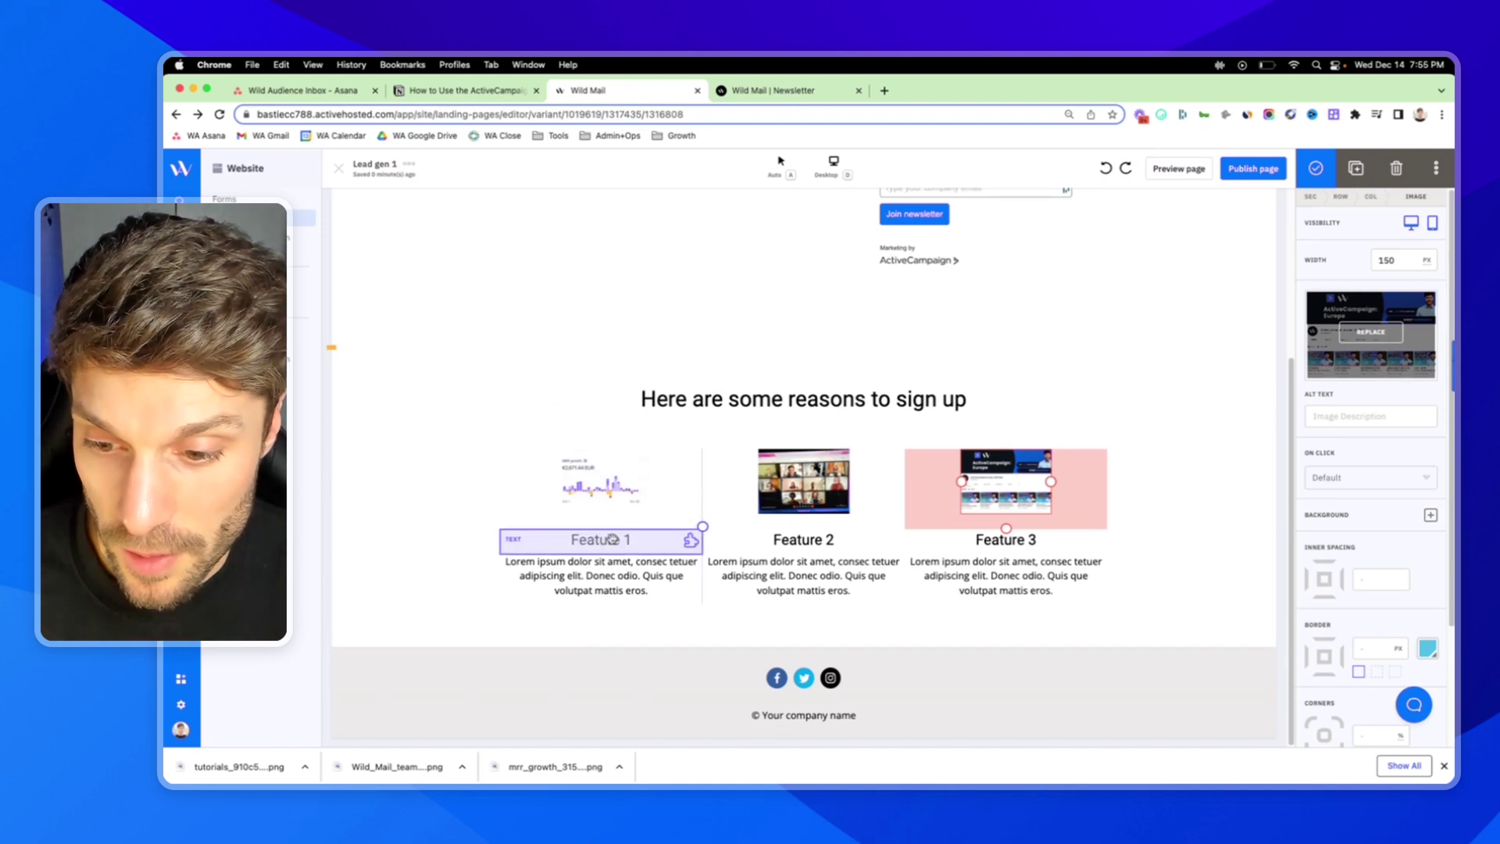
click(594, 539)
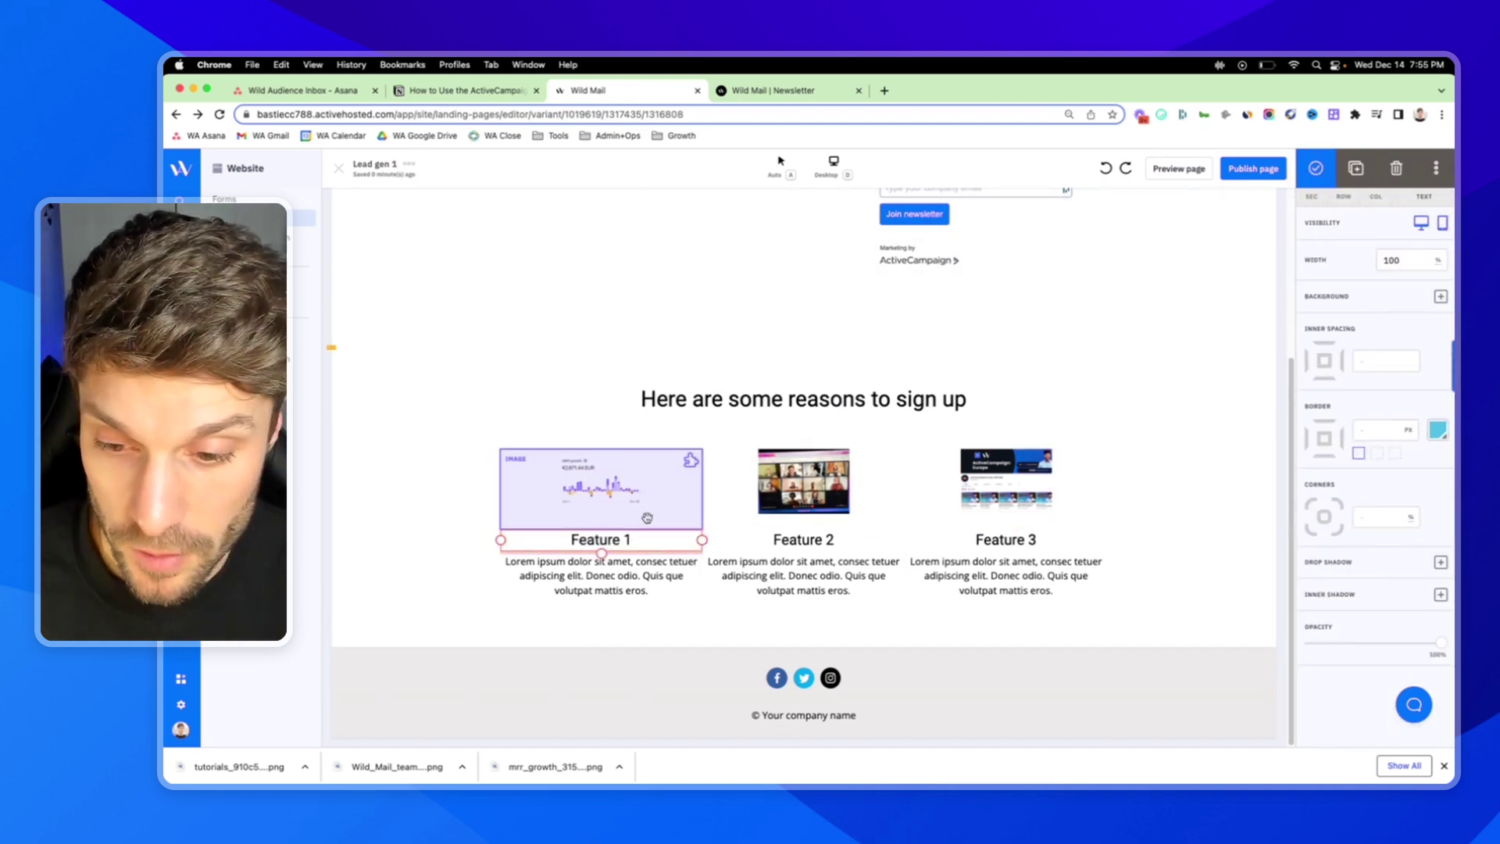
double_click(622, 540)
right_click(622, 540)
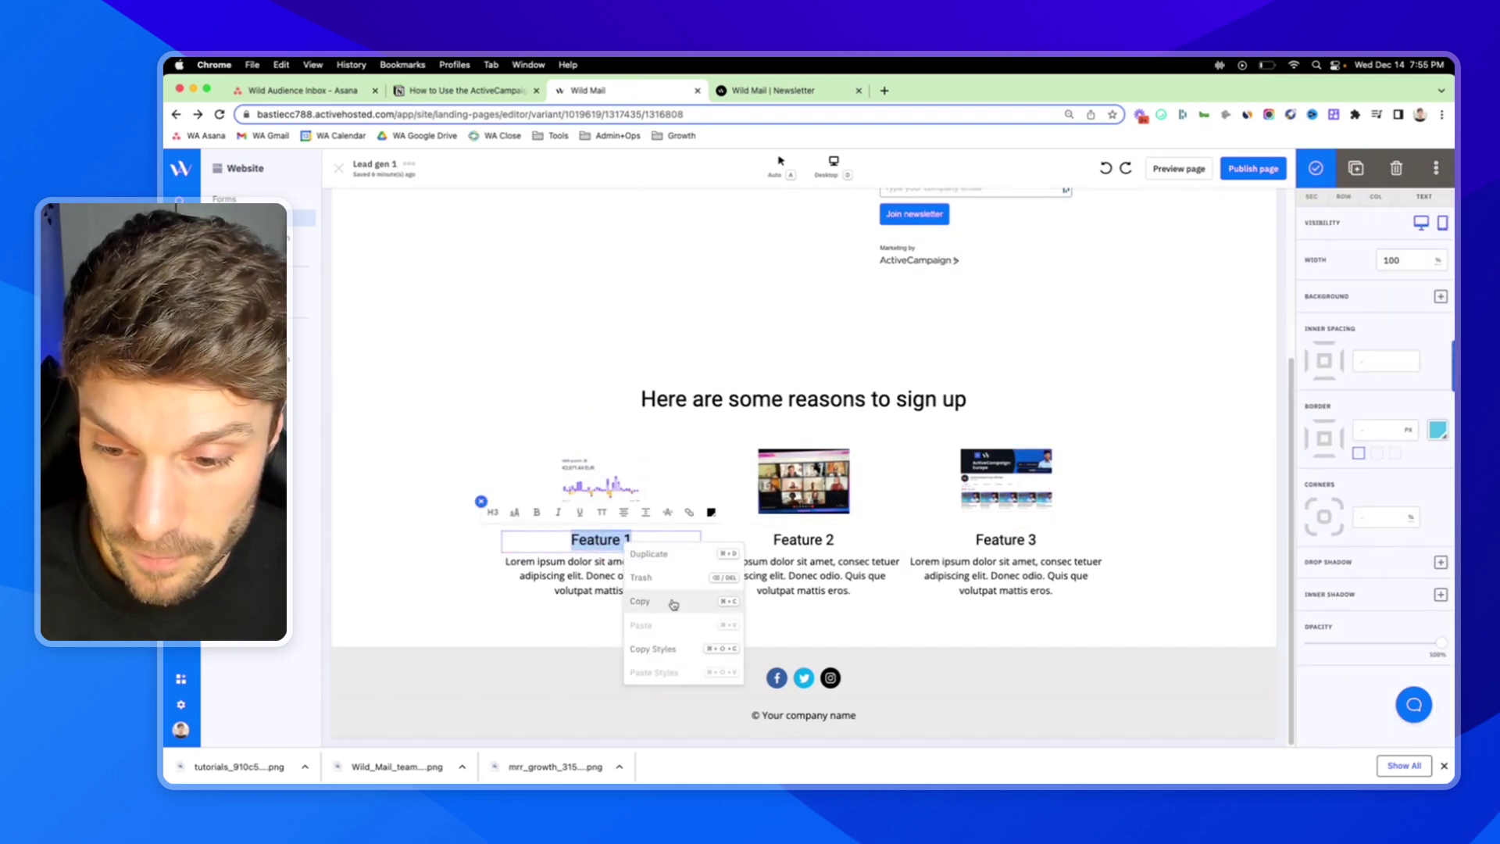
click(600, 540)
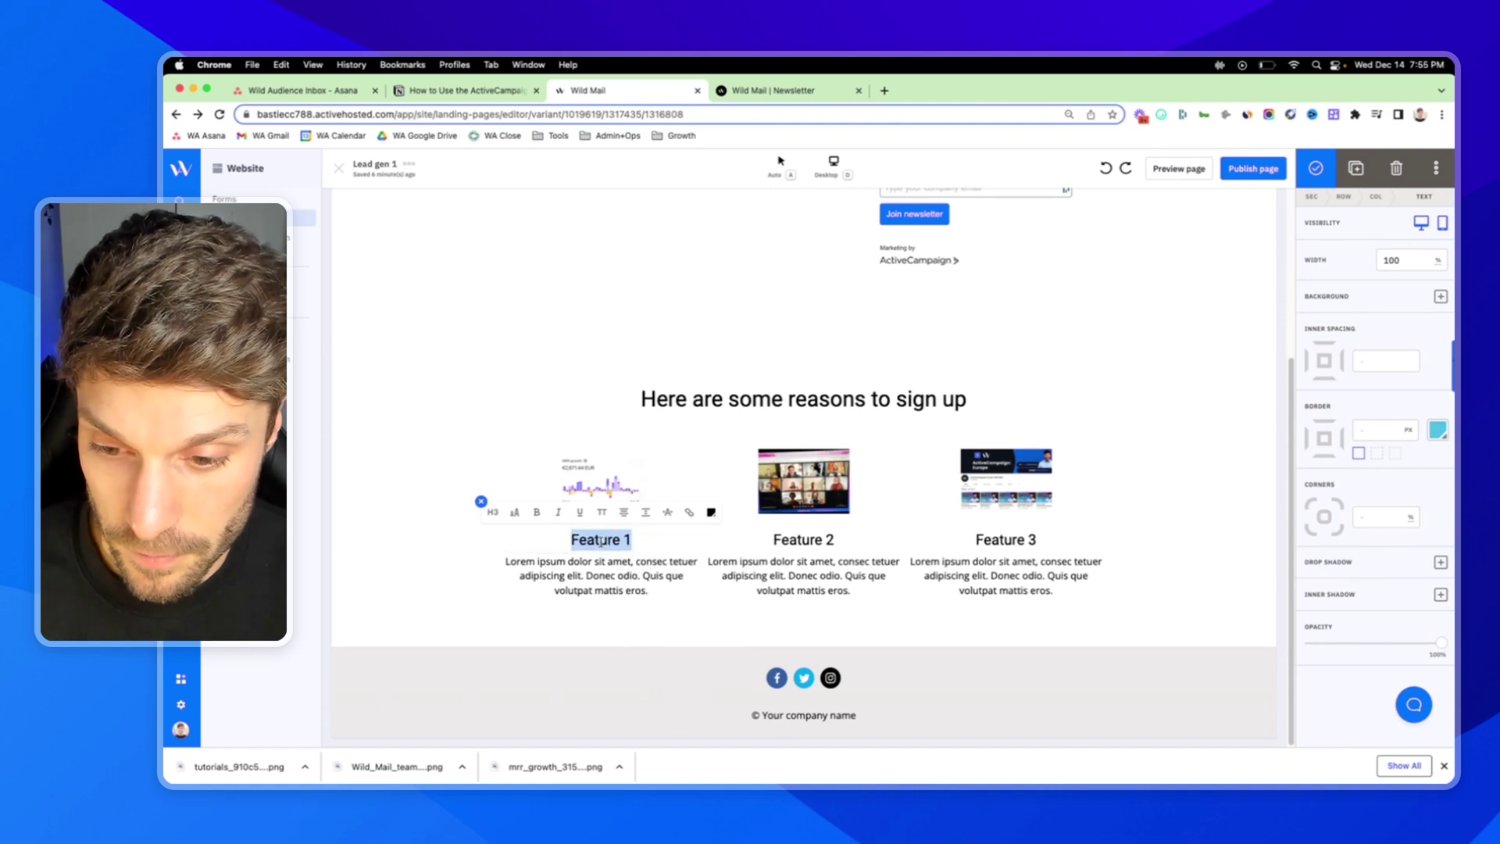
key(super+v)
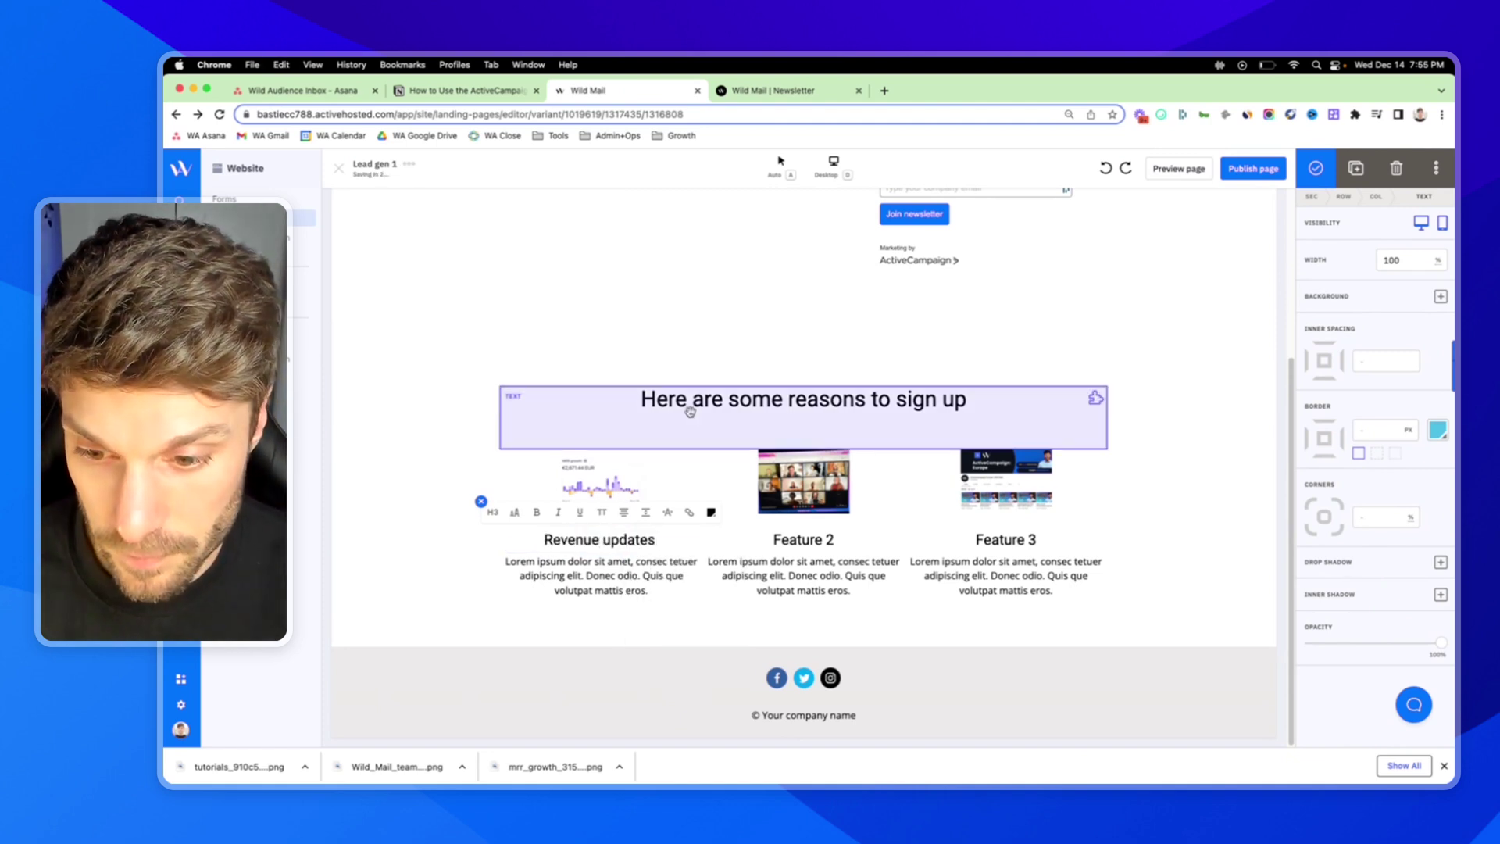
Step: Replace the Feature 3 heading with 'New content' copied from the live newsletter page
click(746, 91)
triple_click(983, 472)
right_click(983, 470)
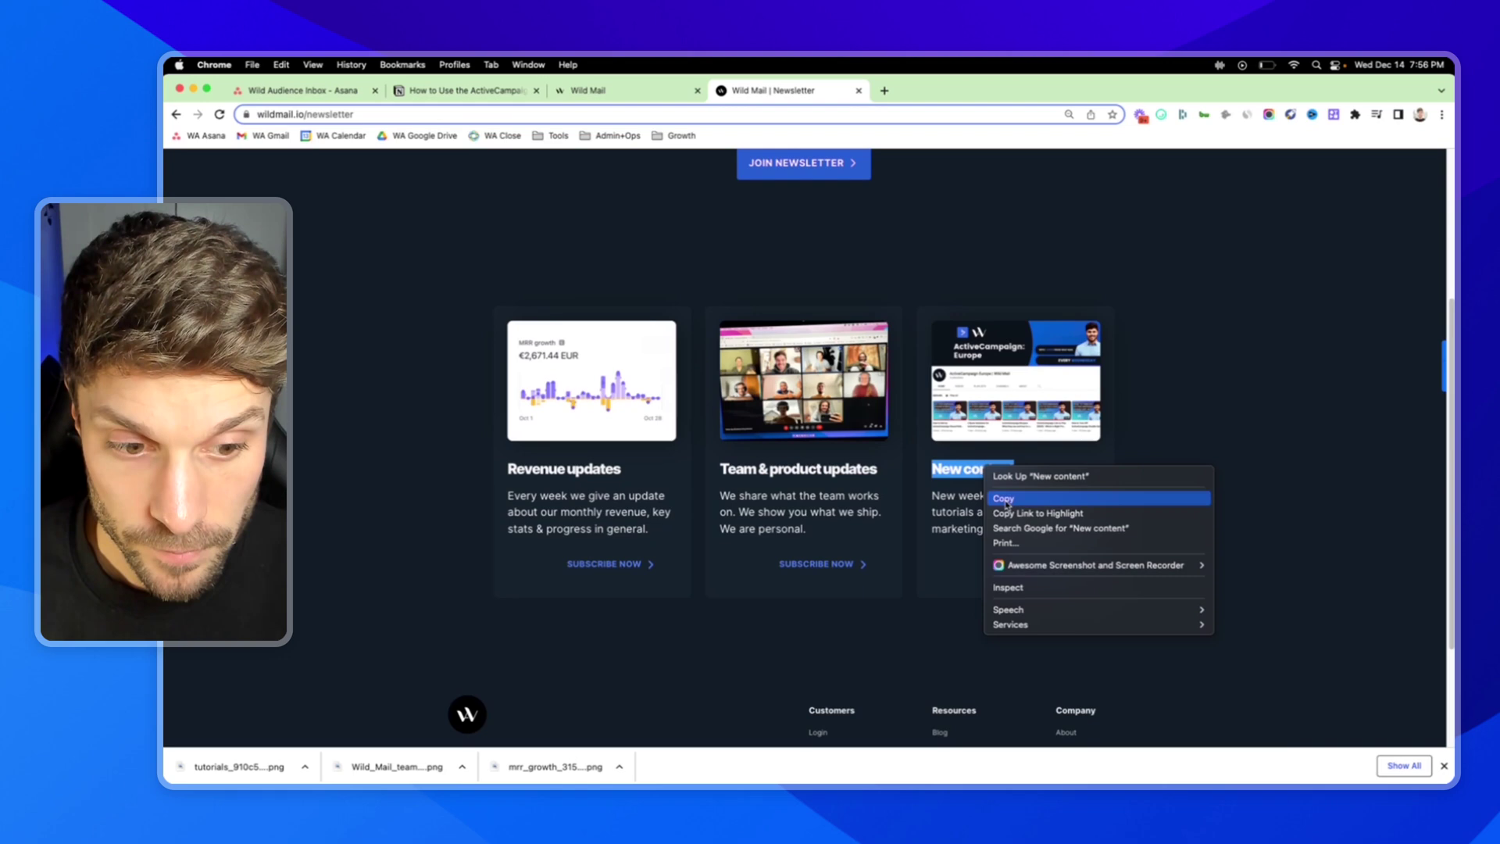
click(1008, 498)
click(588, 90)
triple_click(991, 537)
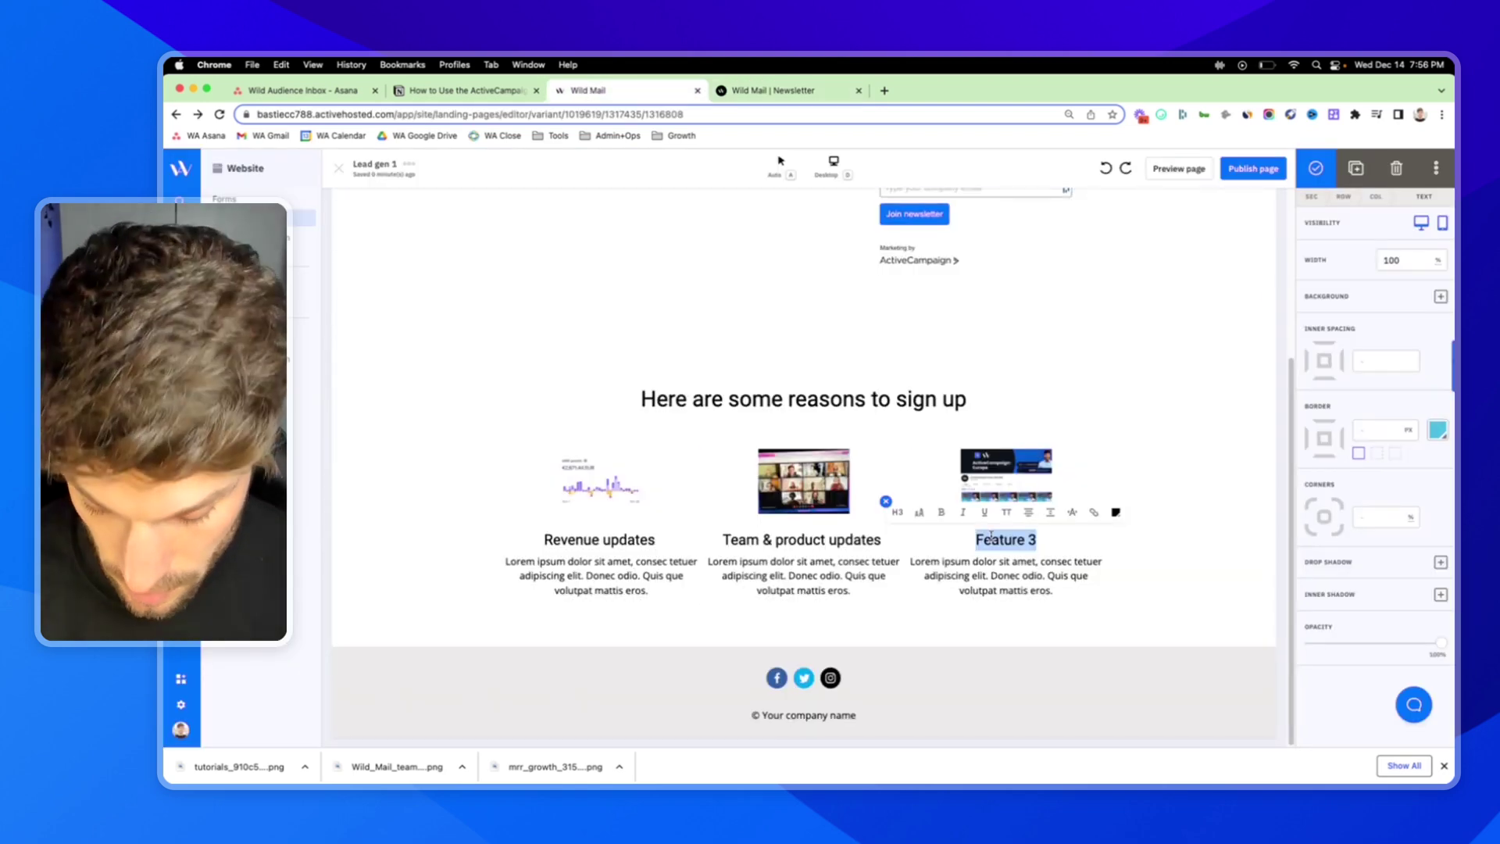
key(super+v)
scroll(1035, 471, up, 5)
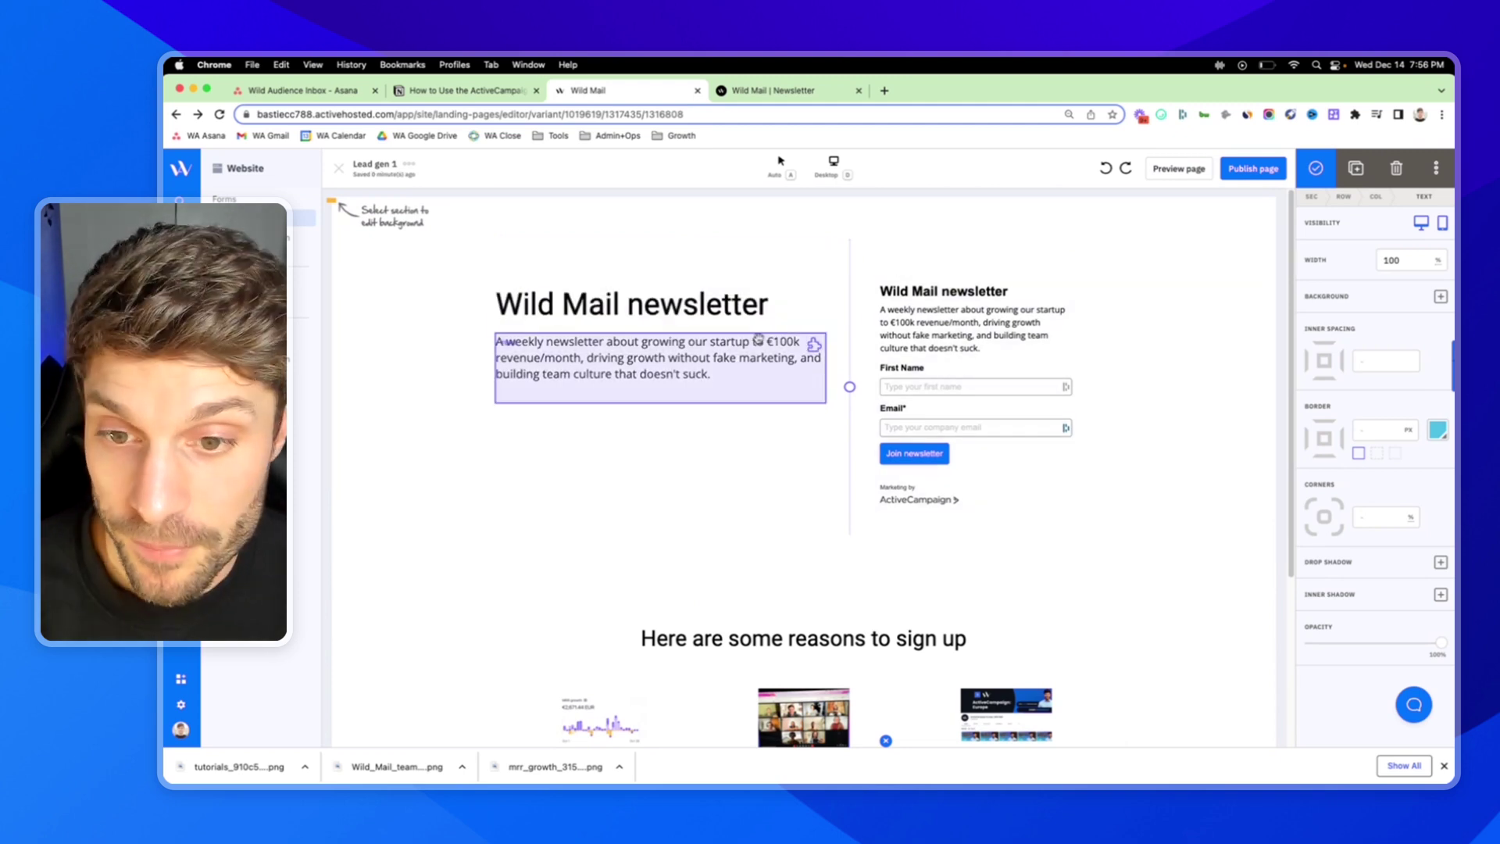
Step: Inspect the newsletter sign-up form settings and scroll through the Lead gen 1 page
click(972, 334)
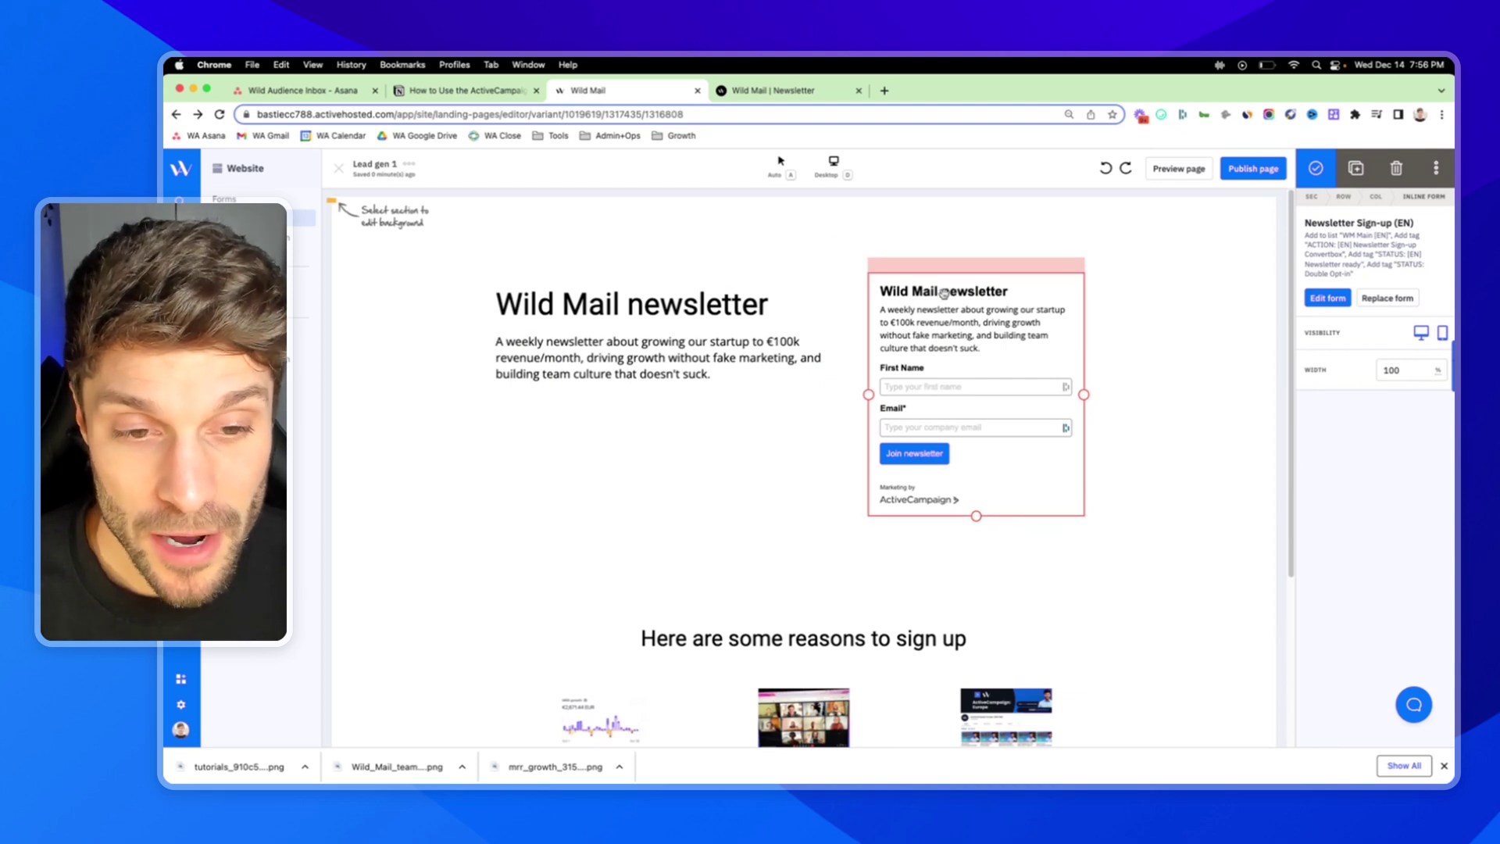
scroll(969, 361, down, 2)
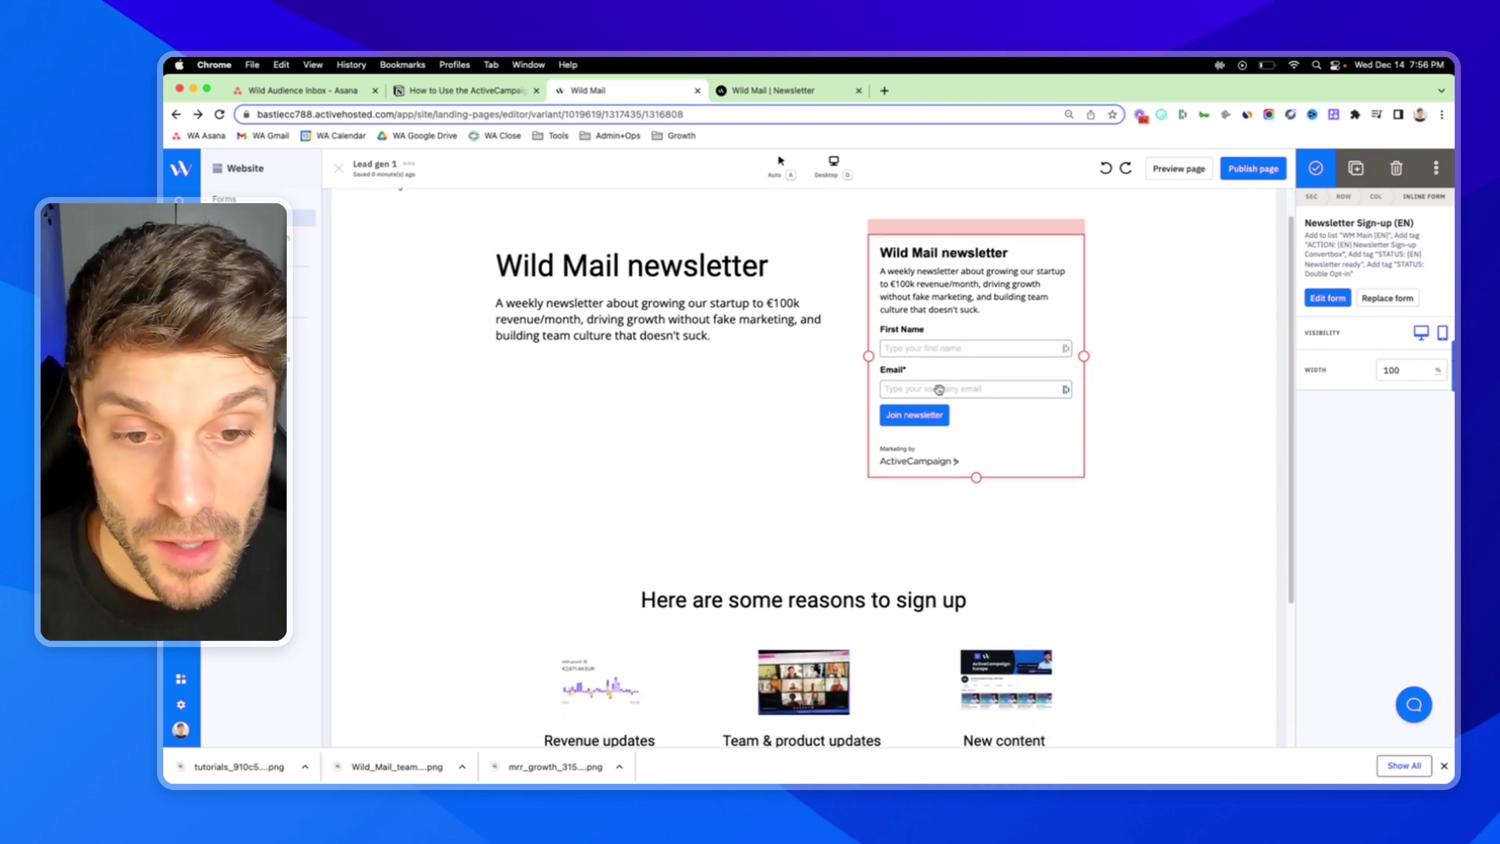
scroll(941, 383, down, 1)
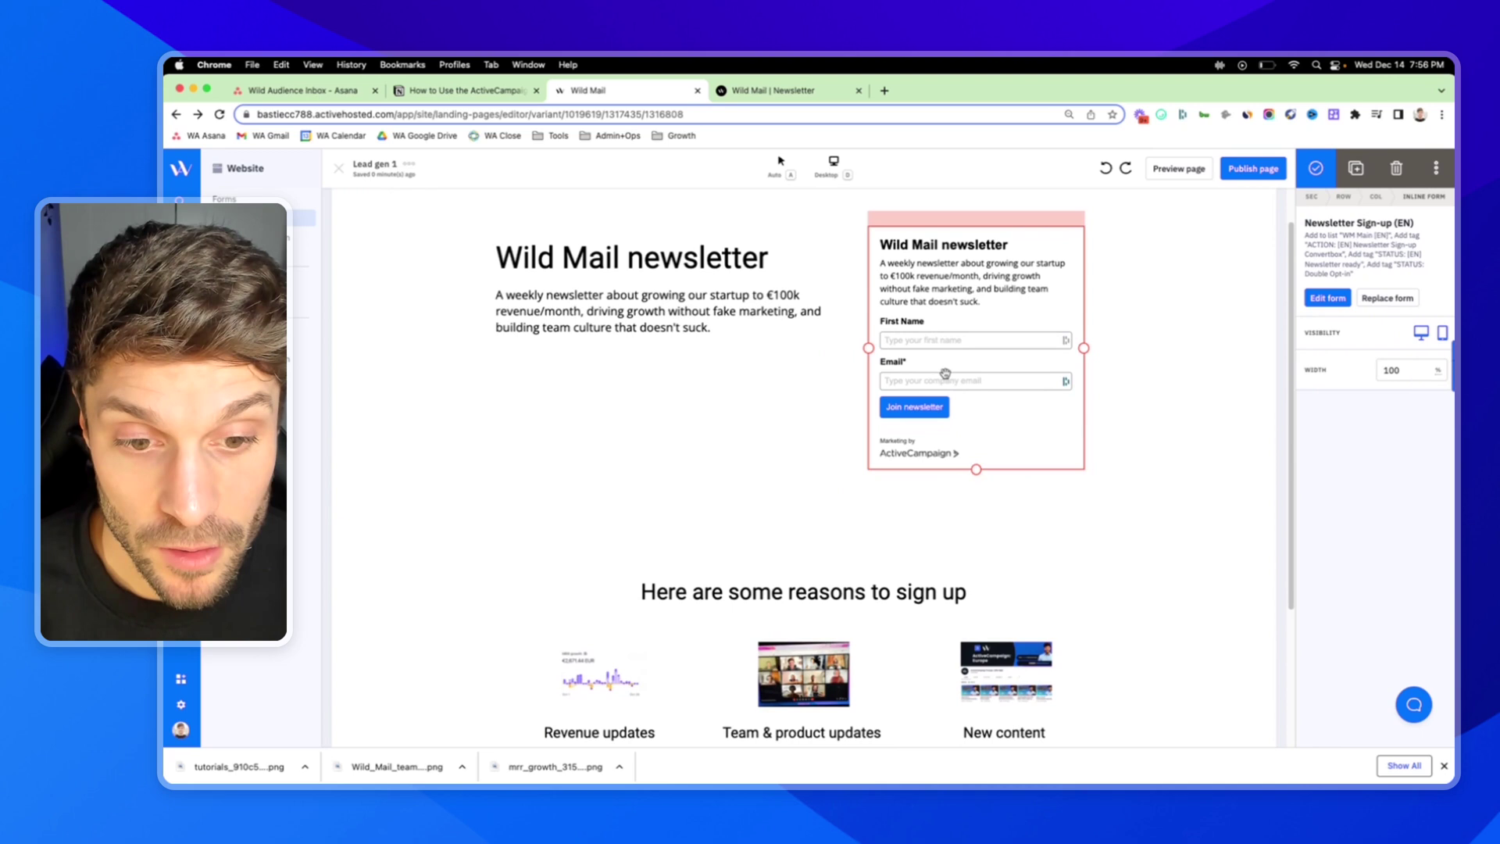
scroll(910, 418, up, 2)
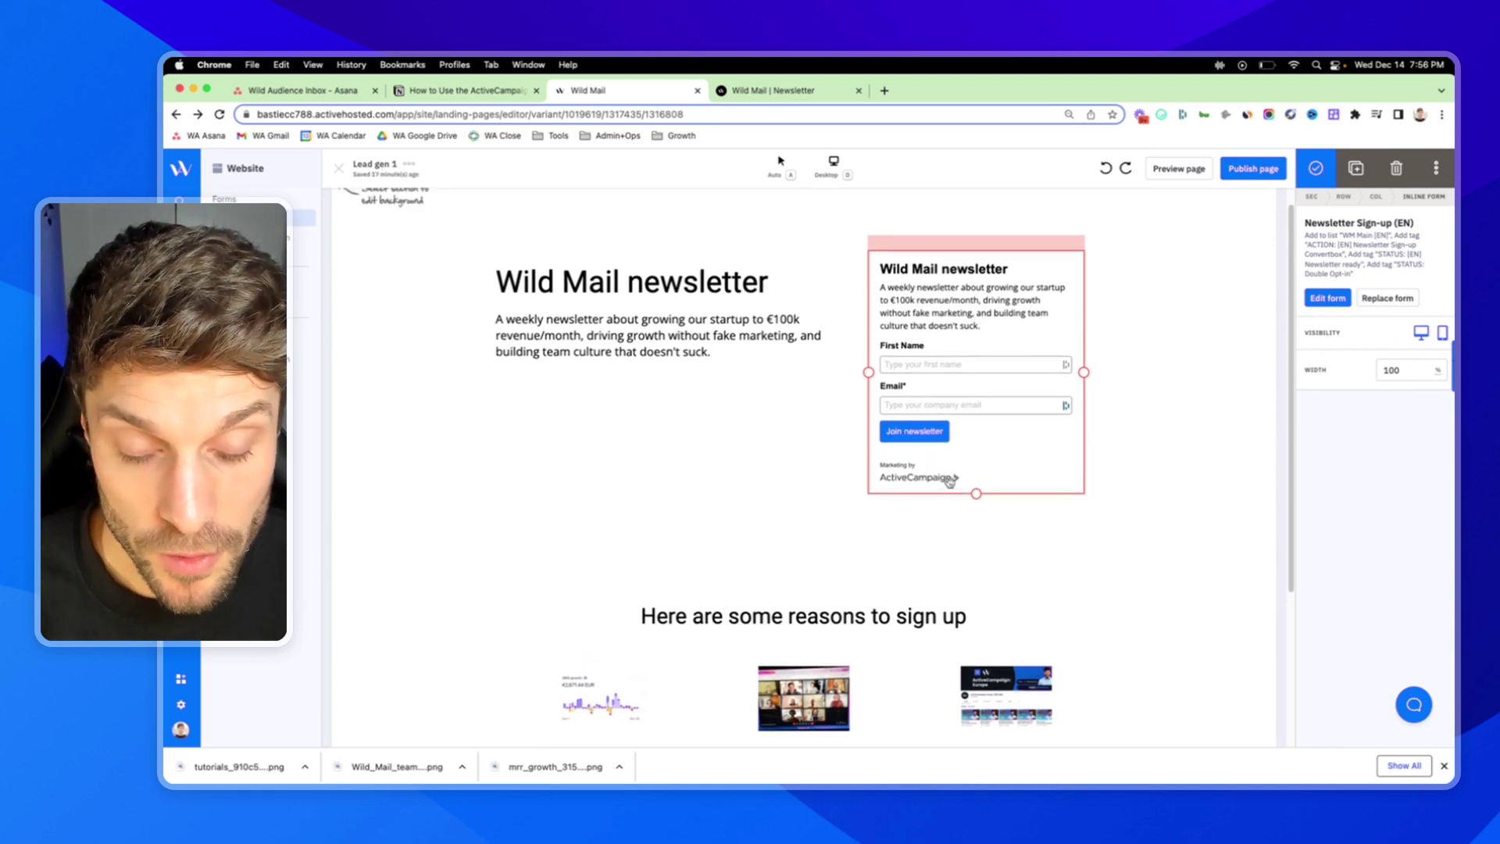
scroll(949, 482, up, 2)
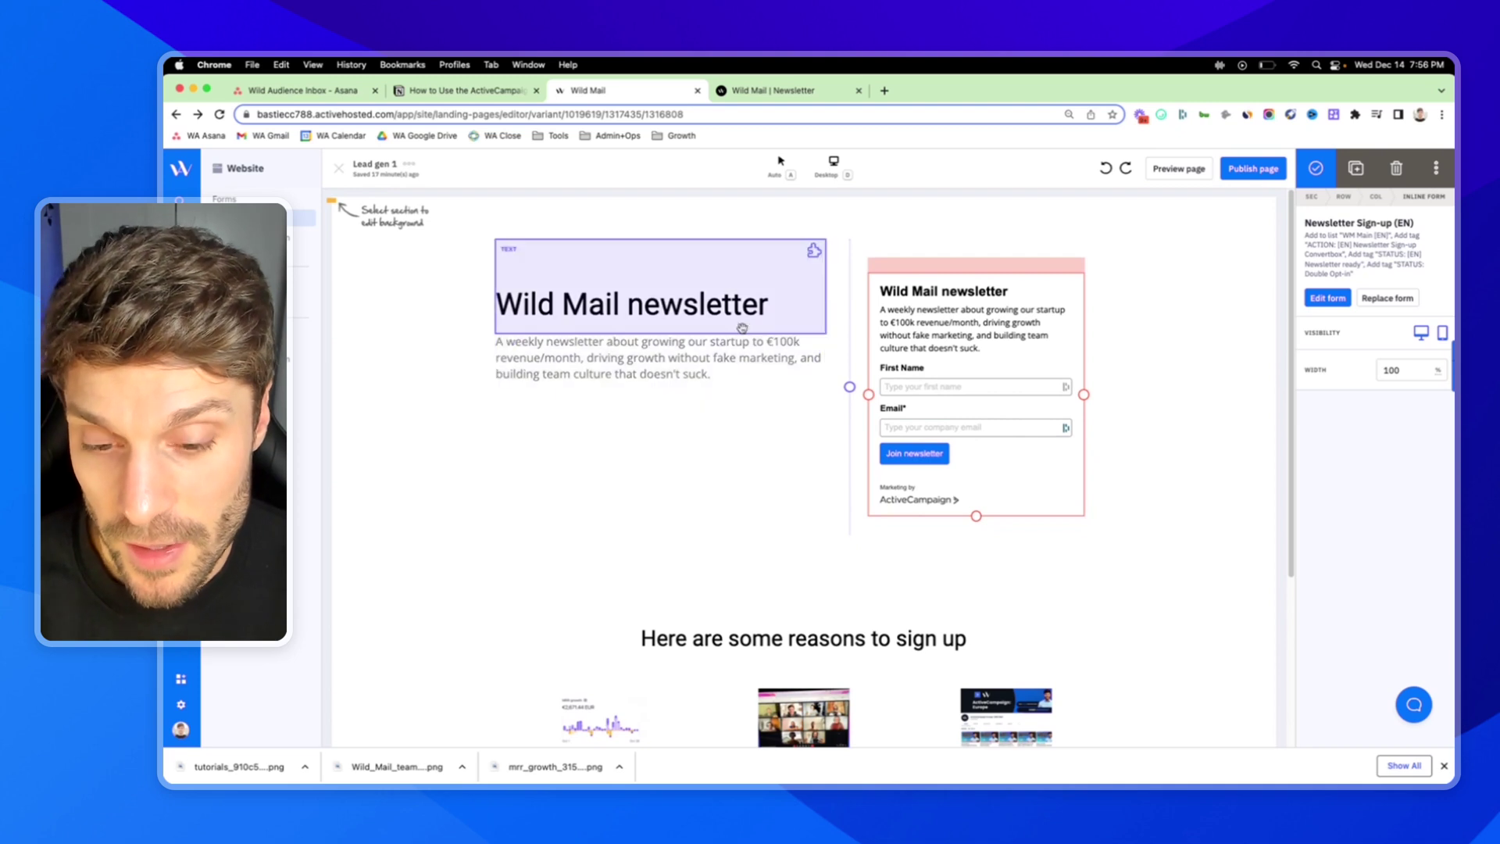
scroll(914, 495, down, 5)
scroll(914, 496, down, 5)
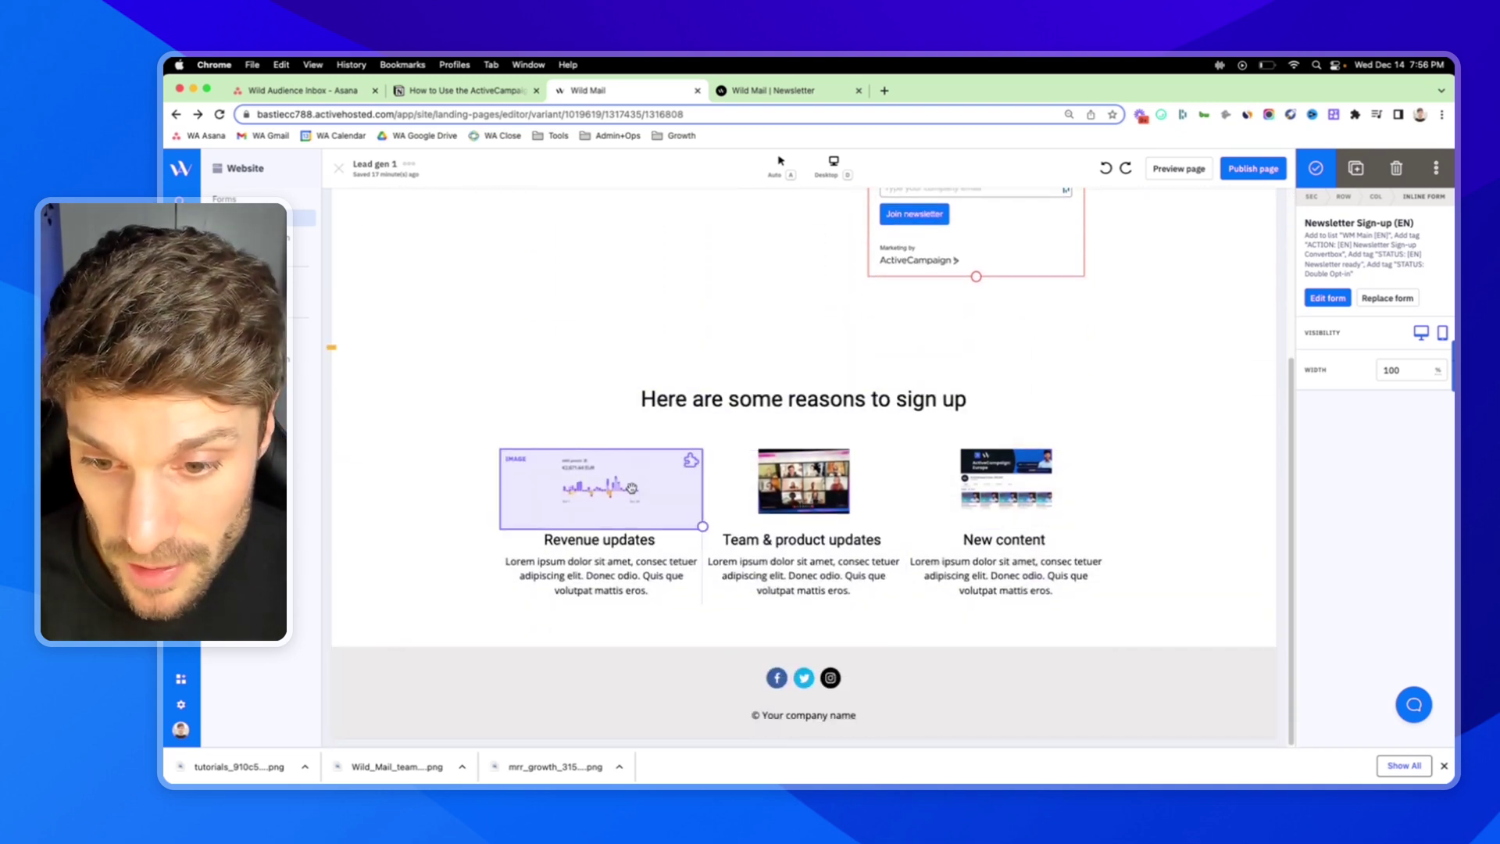
Step: Select the Revenue updates chart and the header section, comparing them with the live newsletter page
click(665, 512)
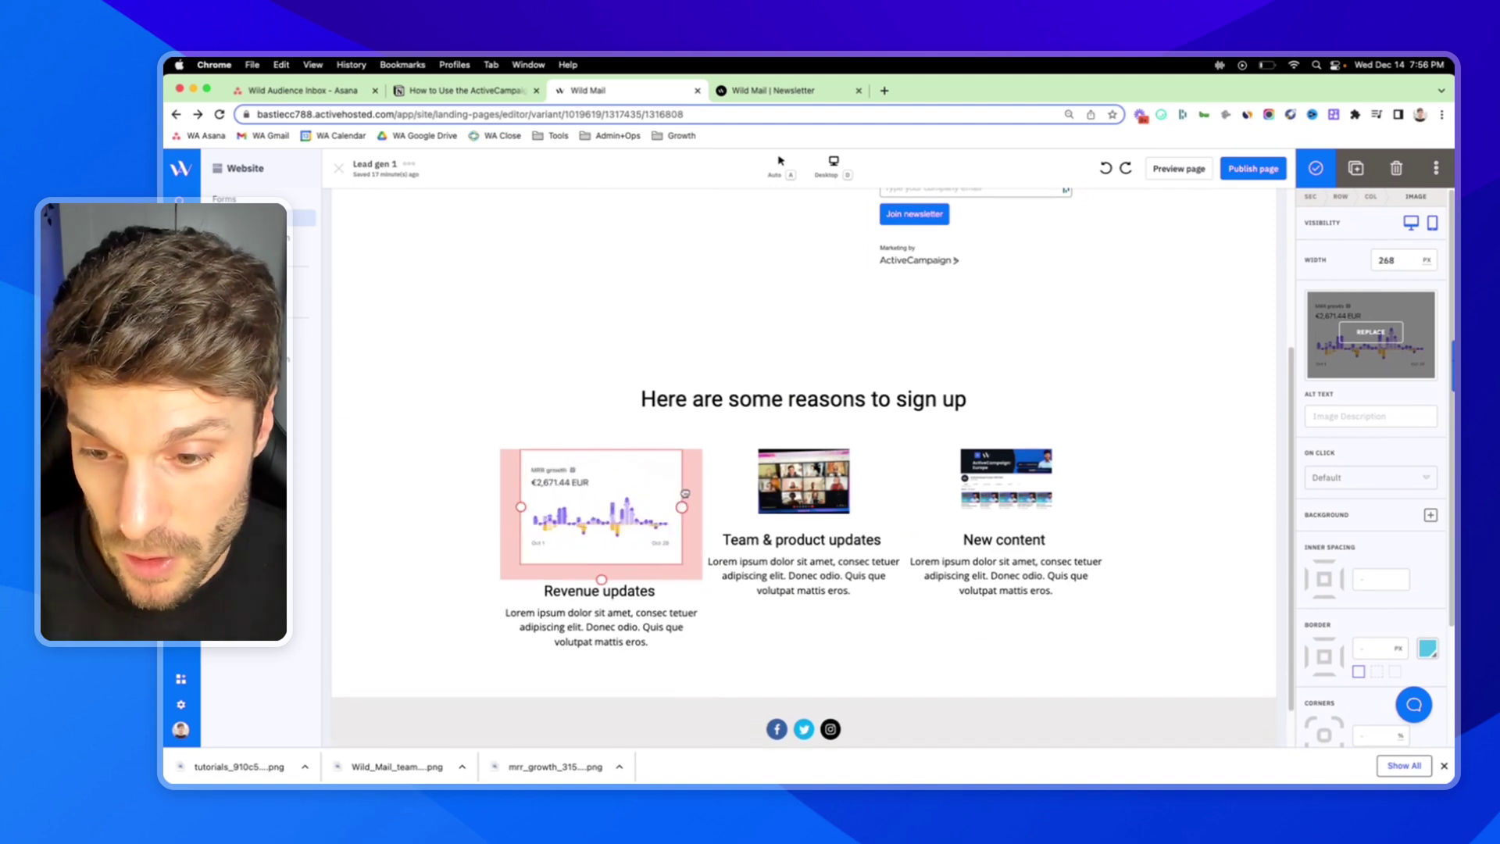
click(1310, 196)
scroll(559, 511, up, 5)
scroll(558, 510, up, 3)
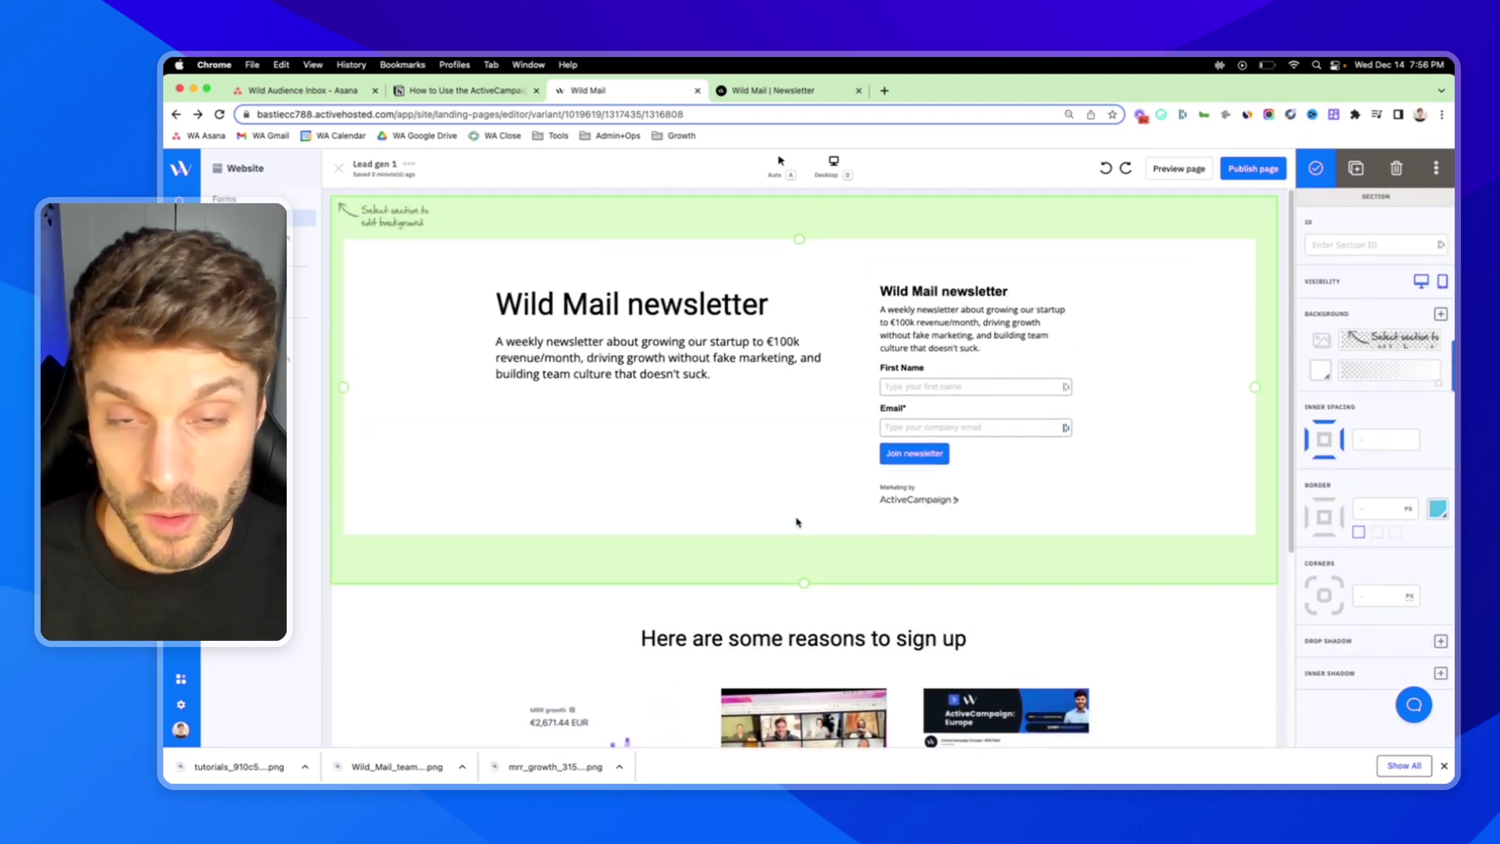
click(762, 90)
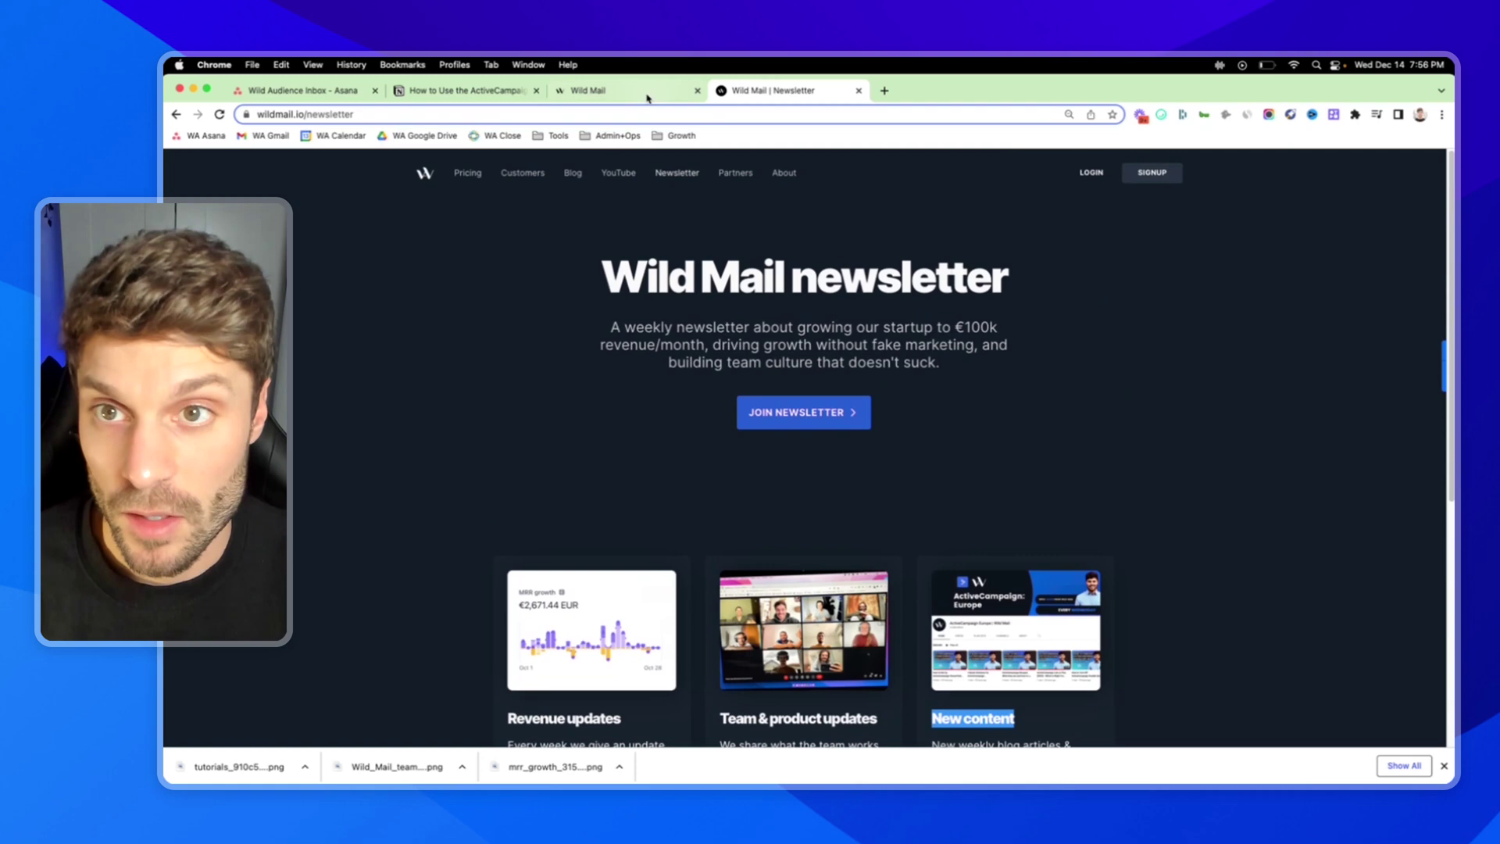
click(646, 97)
scroll(896, 555, down, 5)
scroll(859, 597, up, 3)
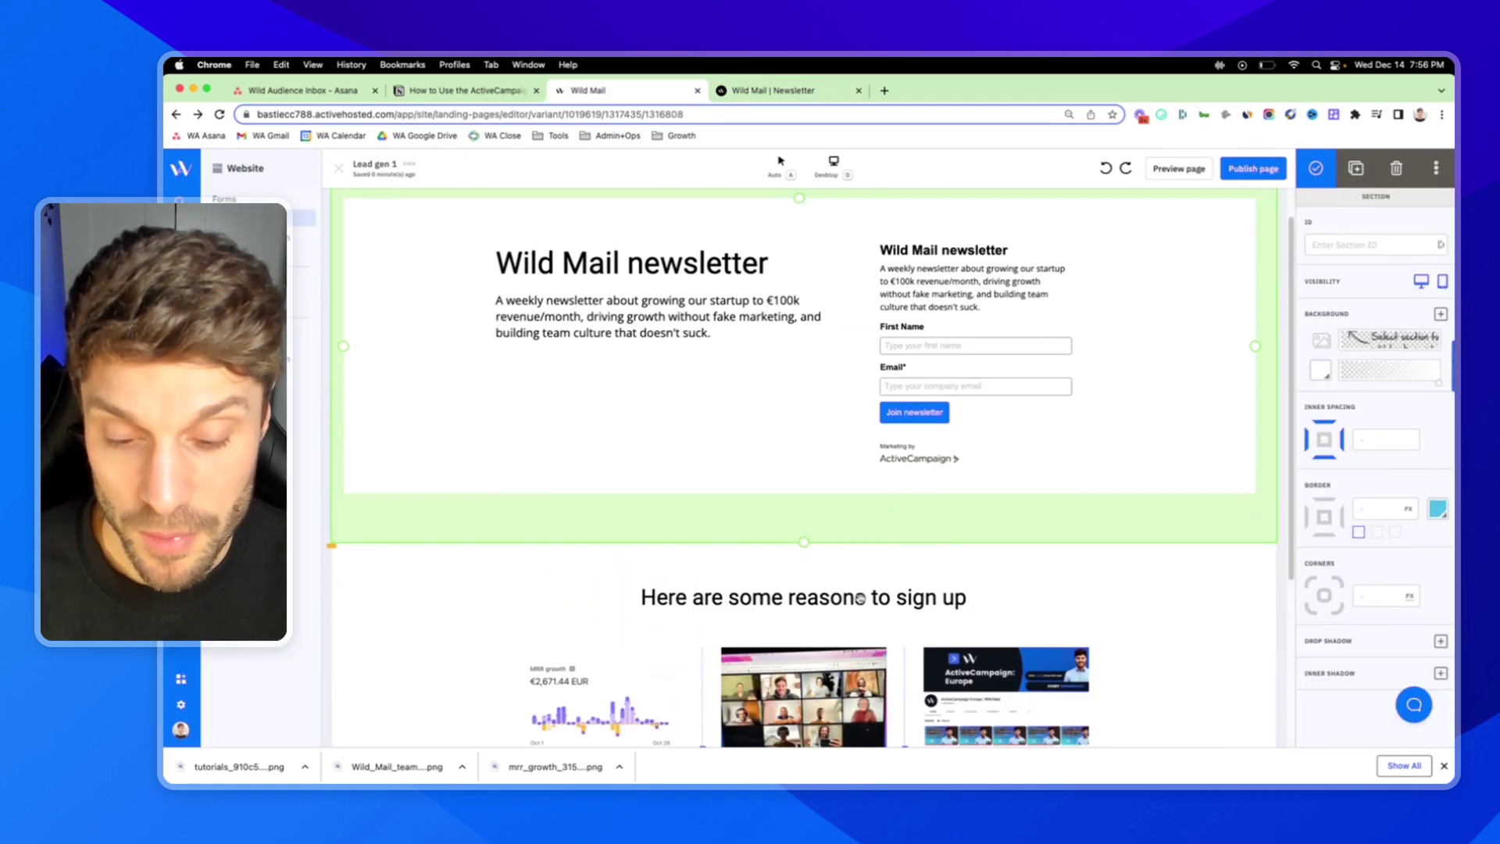
key(Escape)
scroll(859, 598, up, 1)
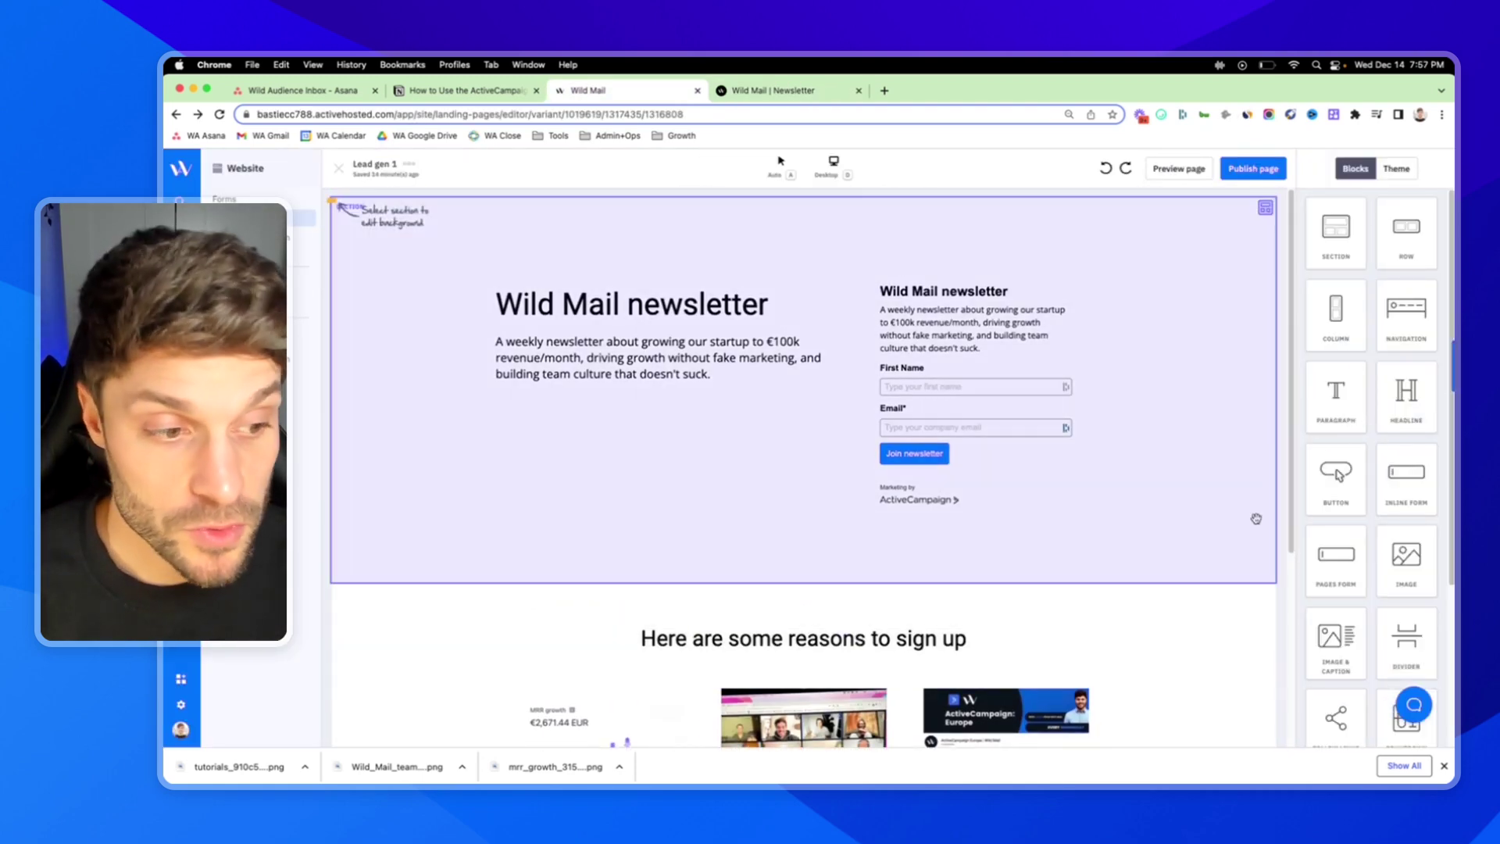
Step: Read the Notion guide's steps 3 and 4, then return to the editor and close the Wild Mail newsletter tab
key(ctrl+shift+Tab)
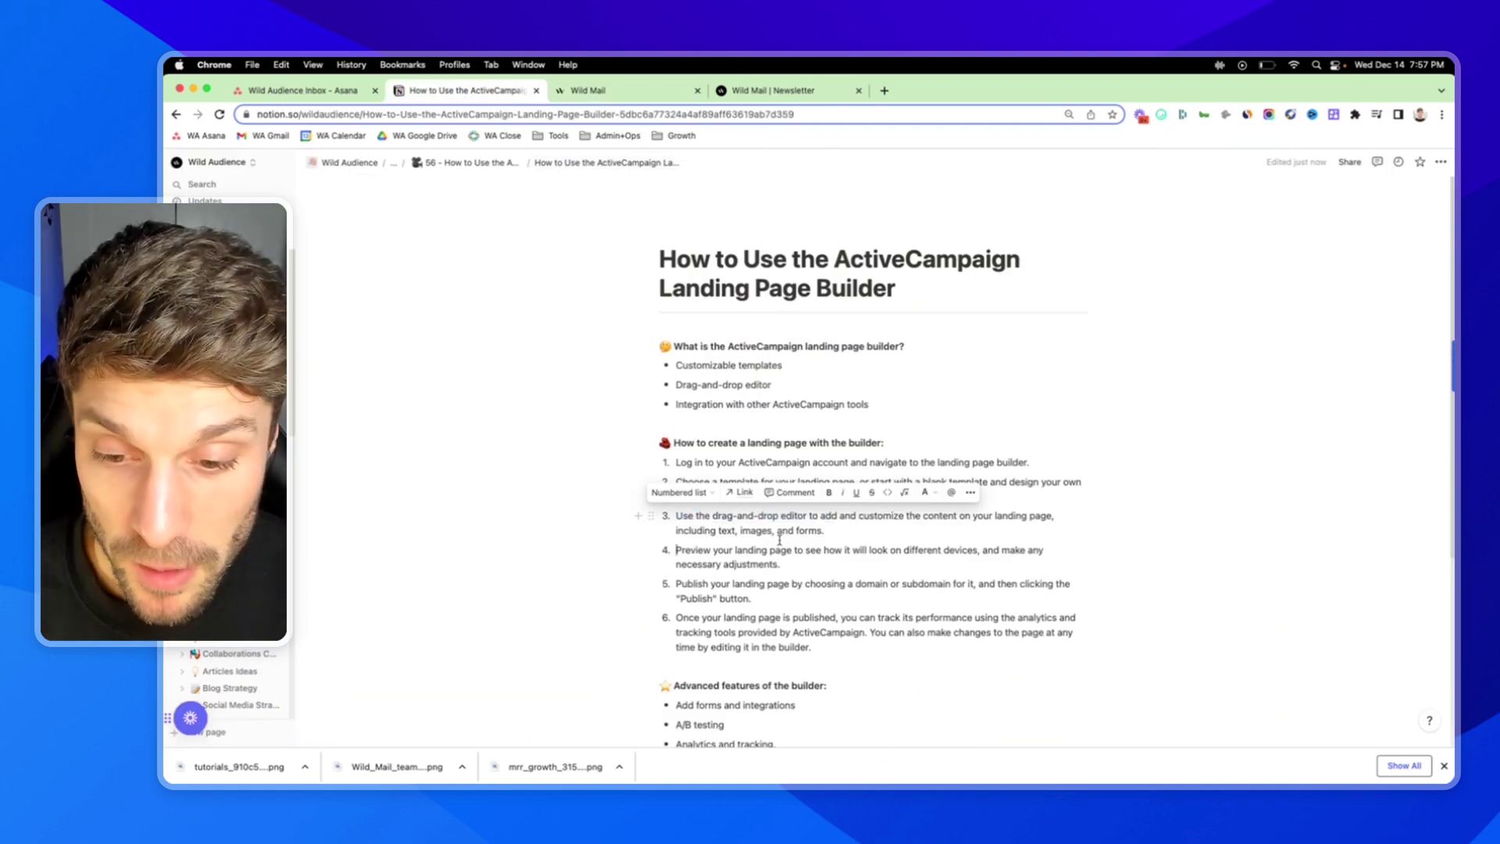
drag(678, 516, 827, 524)
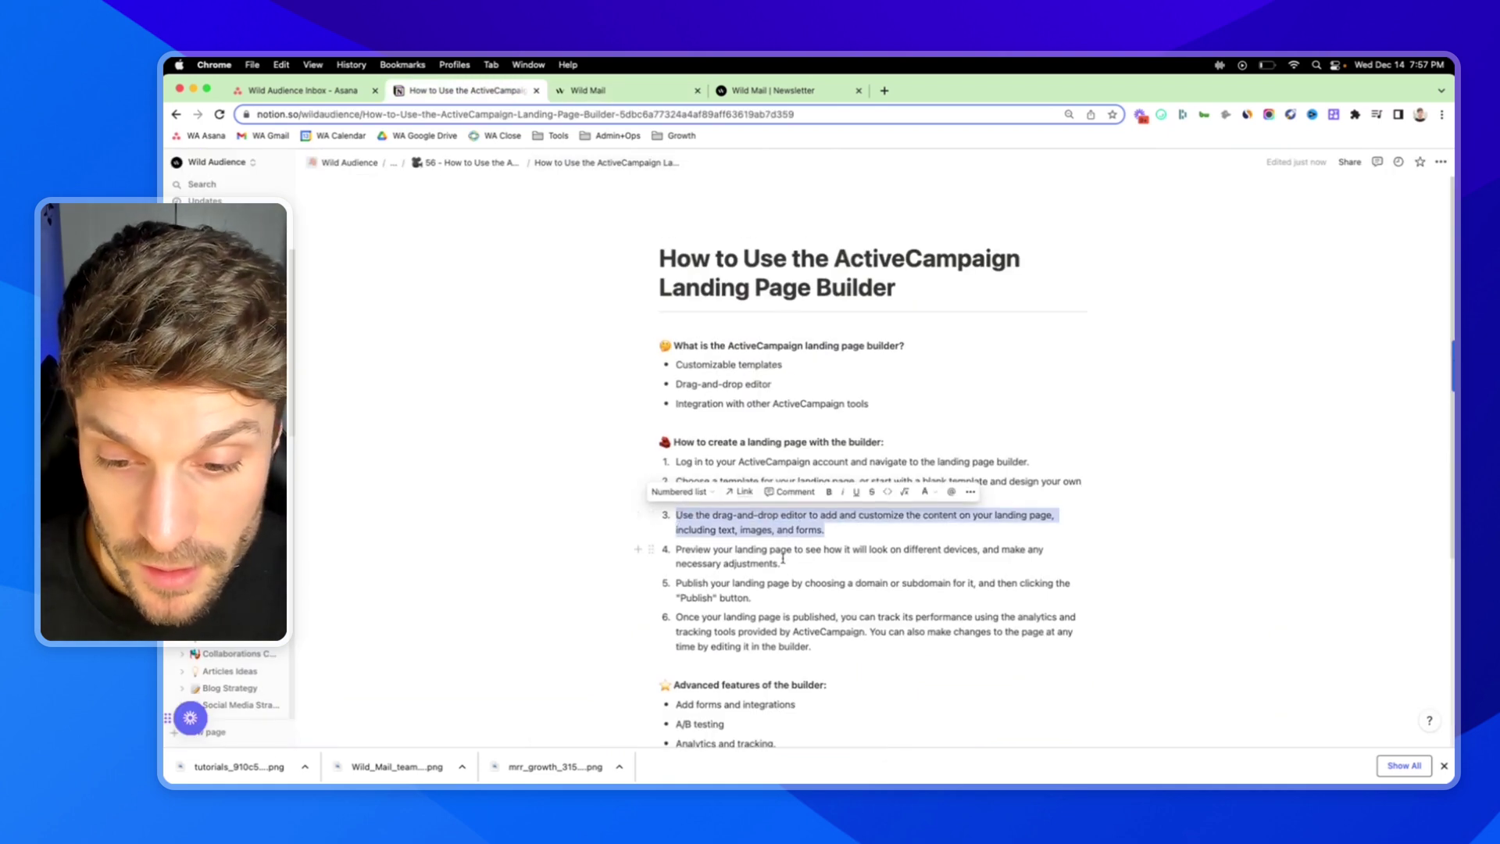
scroll(782, 558, down, 1)
drag(807, 535, 718, 525)
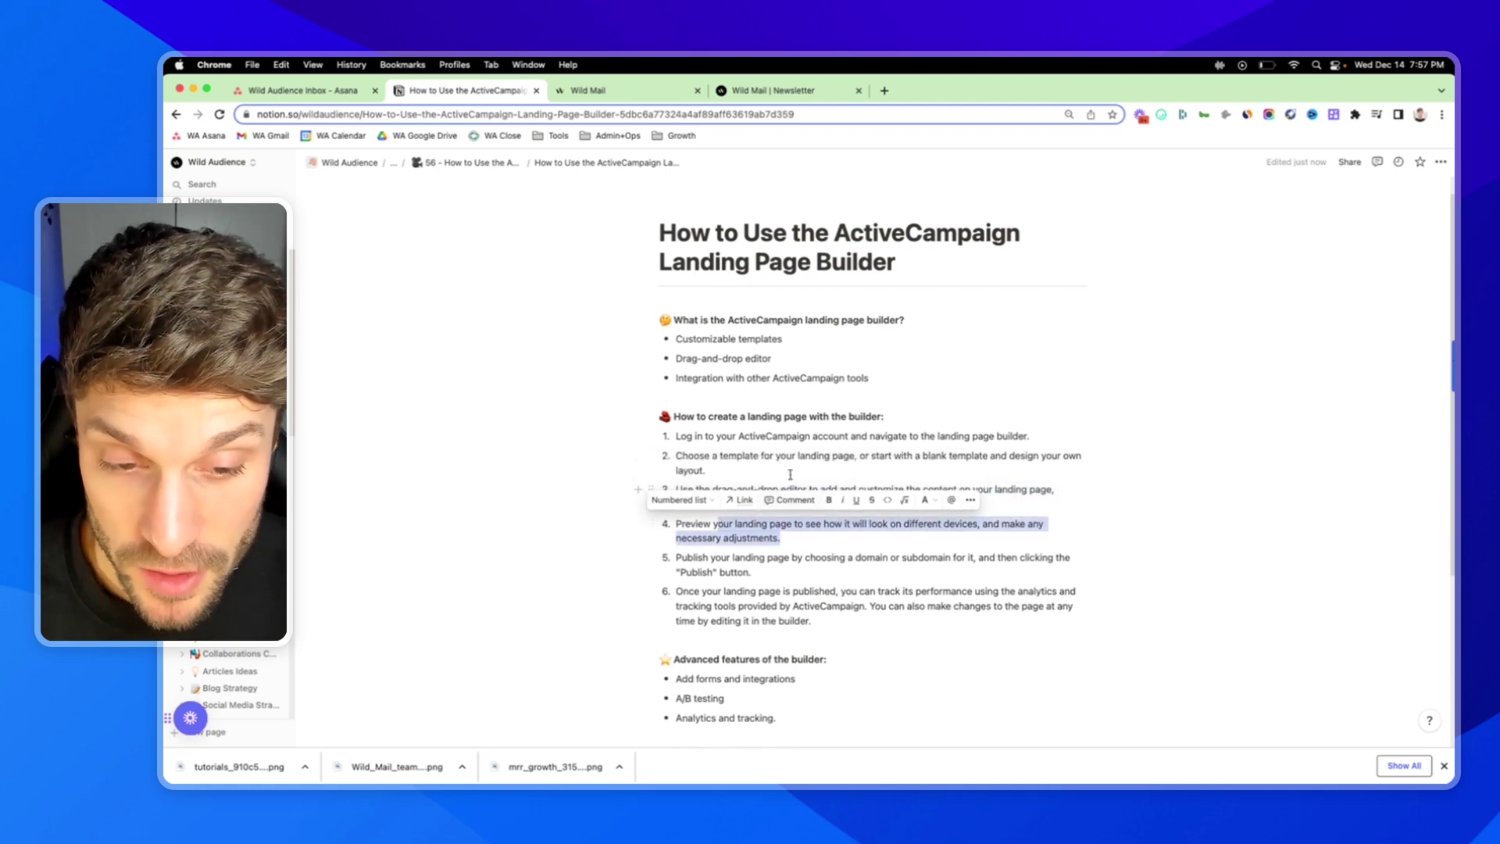
click(650, 93)
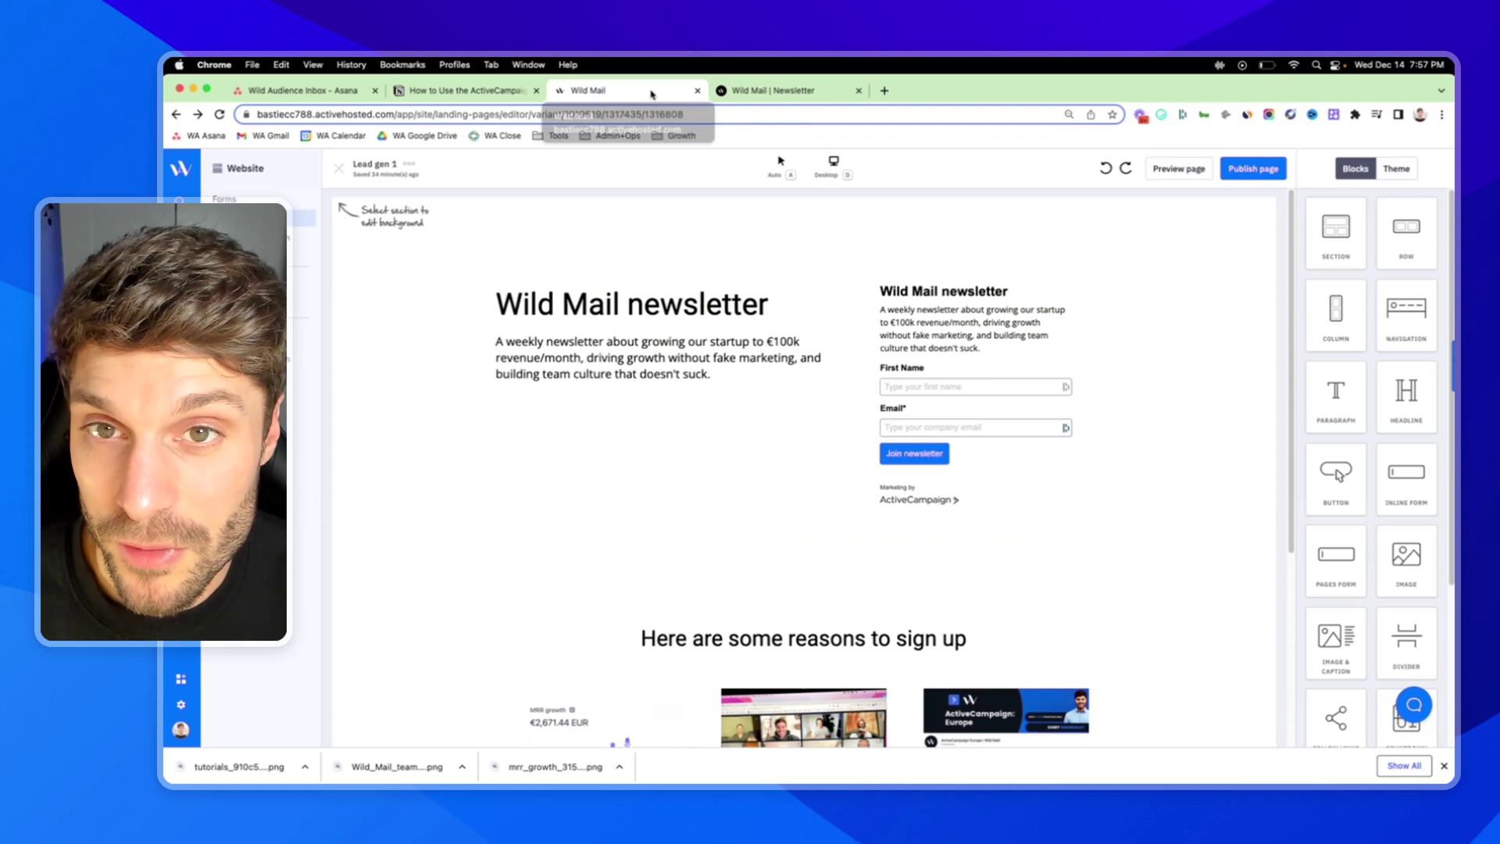
click(858, 90)
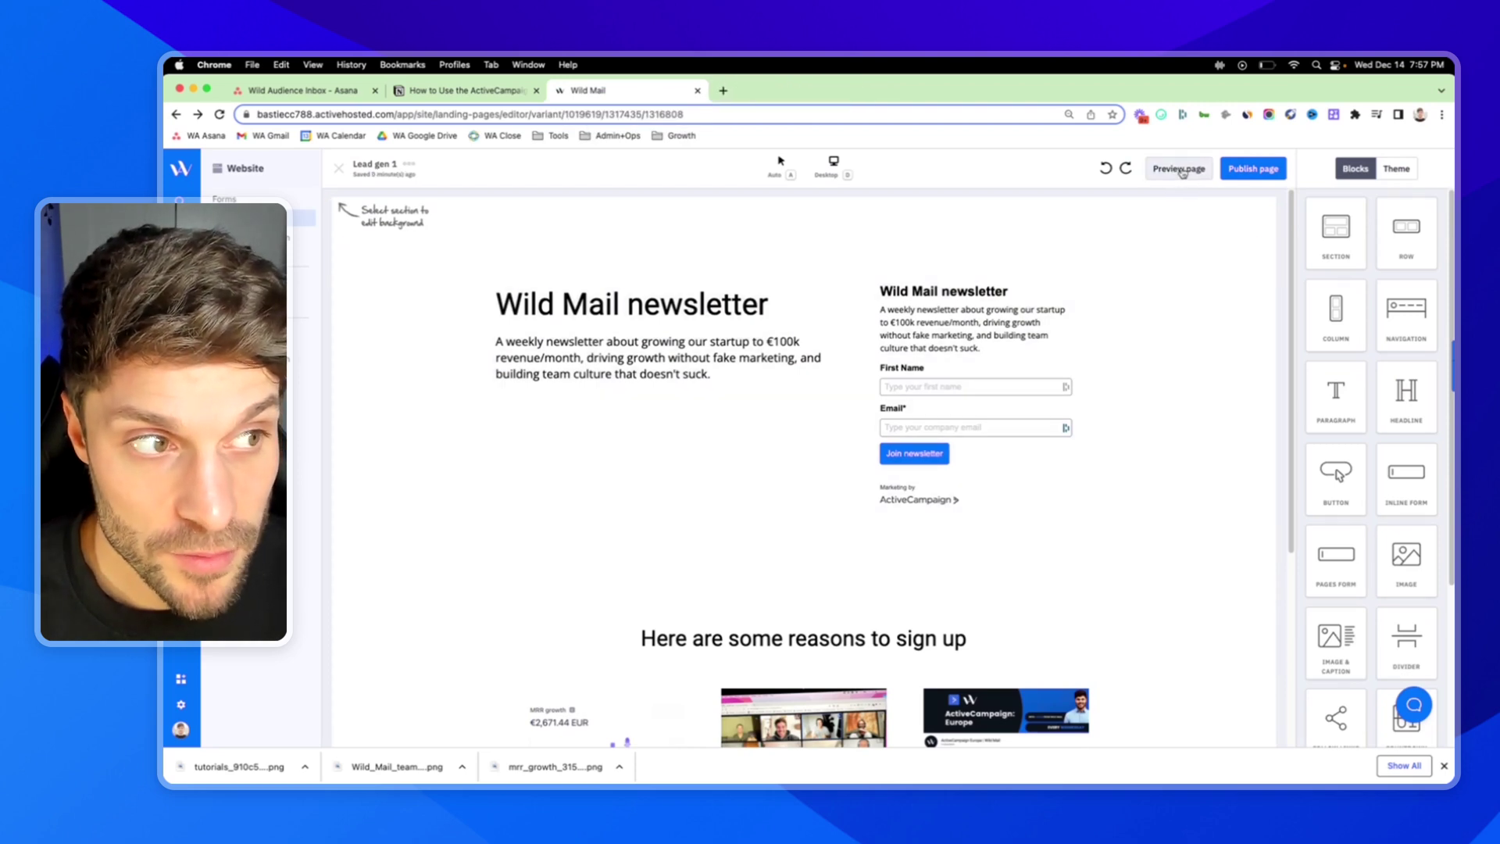
click(1181, 169)
scroll(898, 465, down, 5)
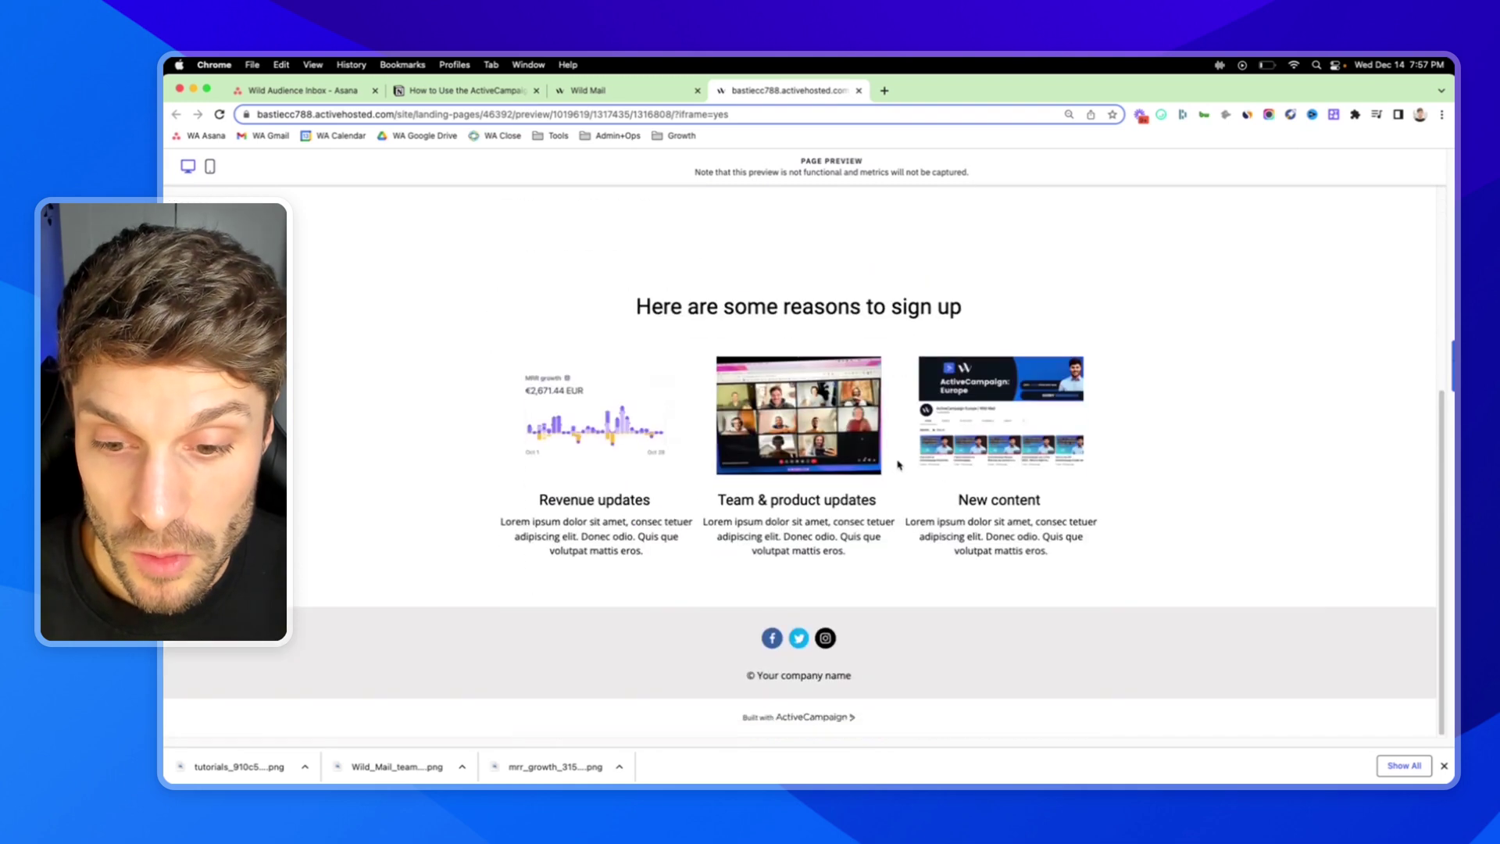
scroll(821, 598, up, 4)
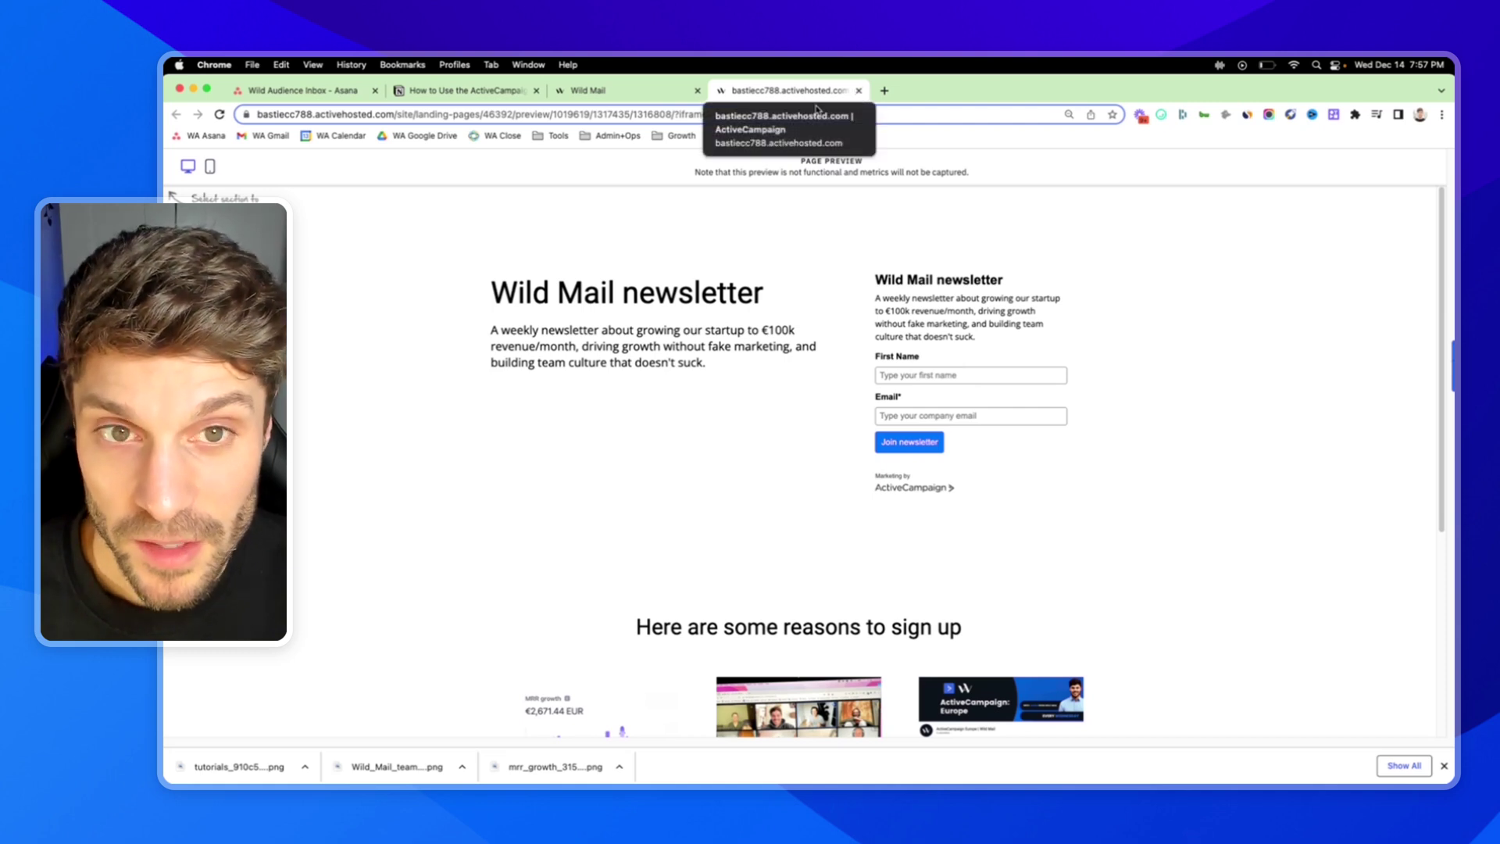
click(211, 167)
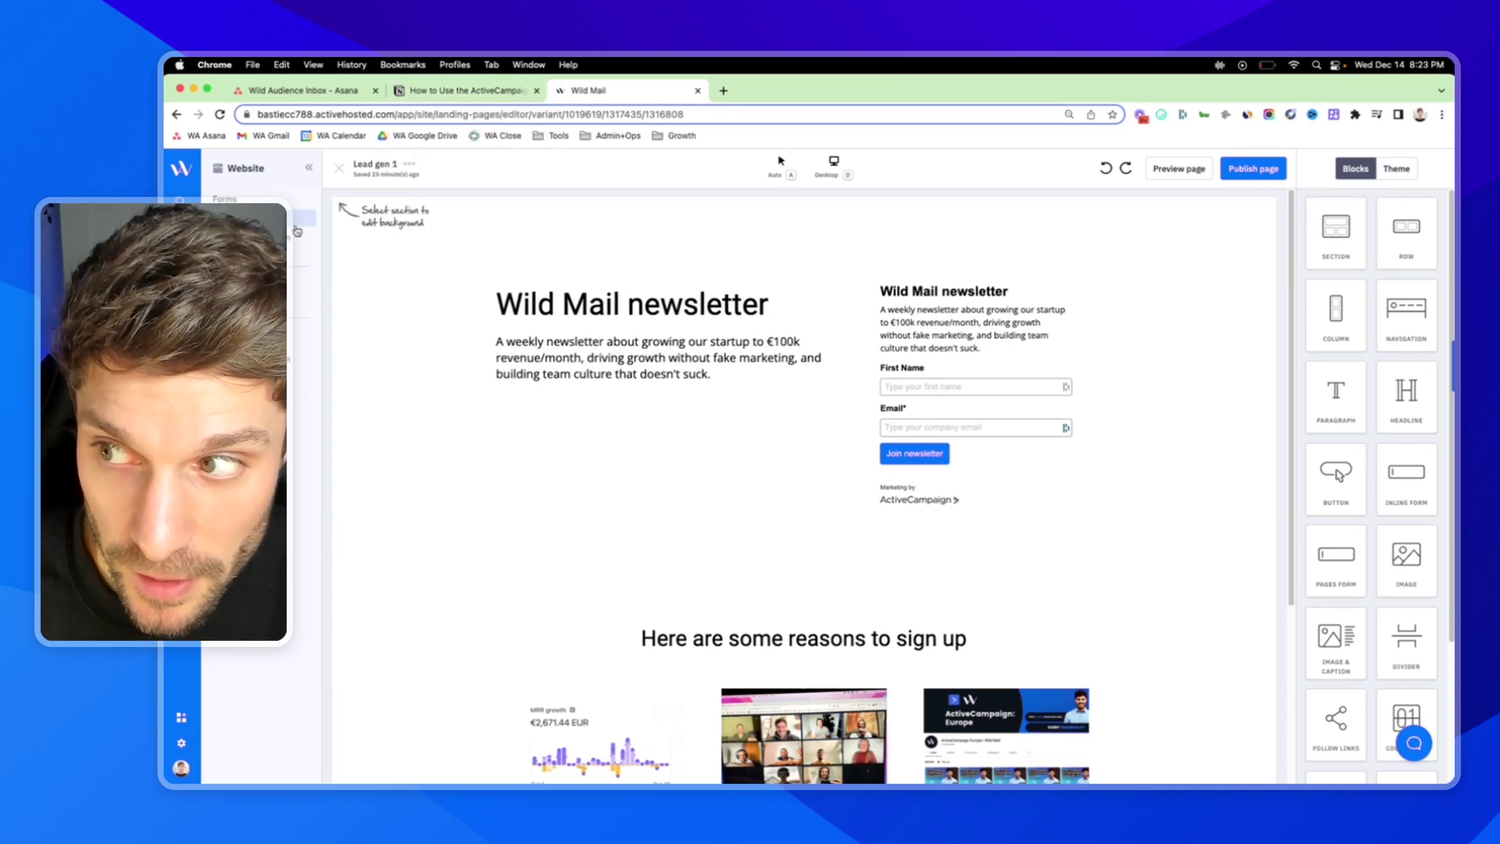
Step: Return to Pages, highlight 'Adjust page settings' in the Notion guide, and open Lead gen 1's actions menu
click(339, 168)
click(460, 91)
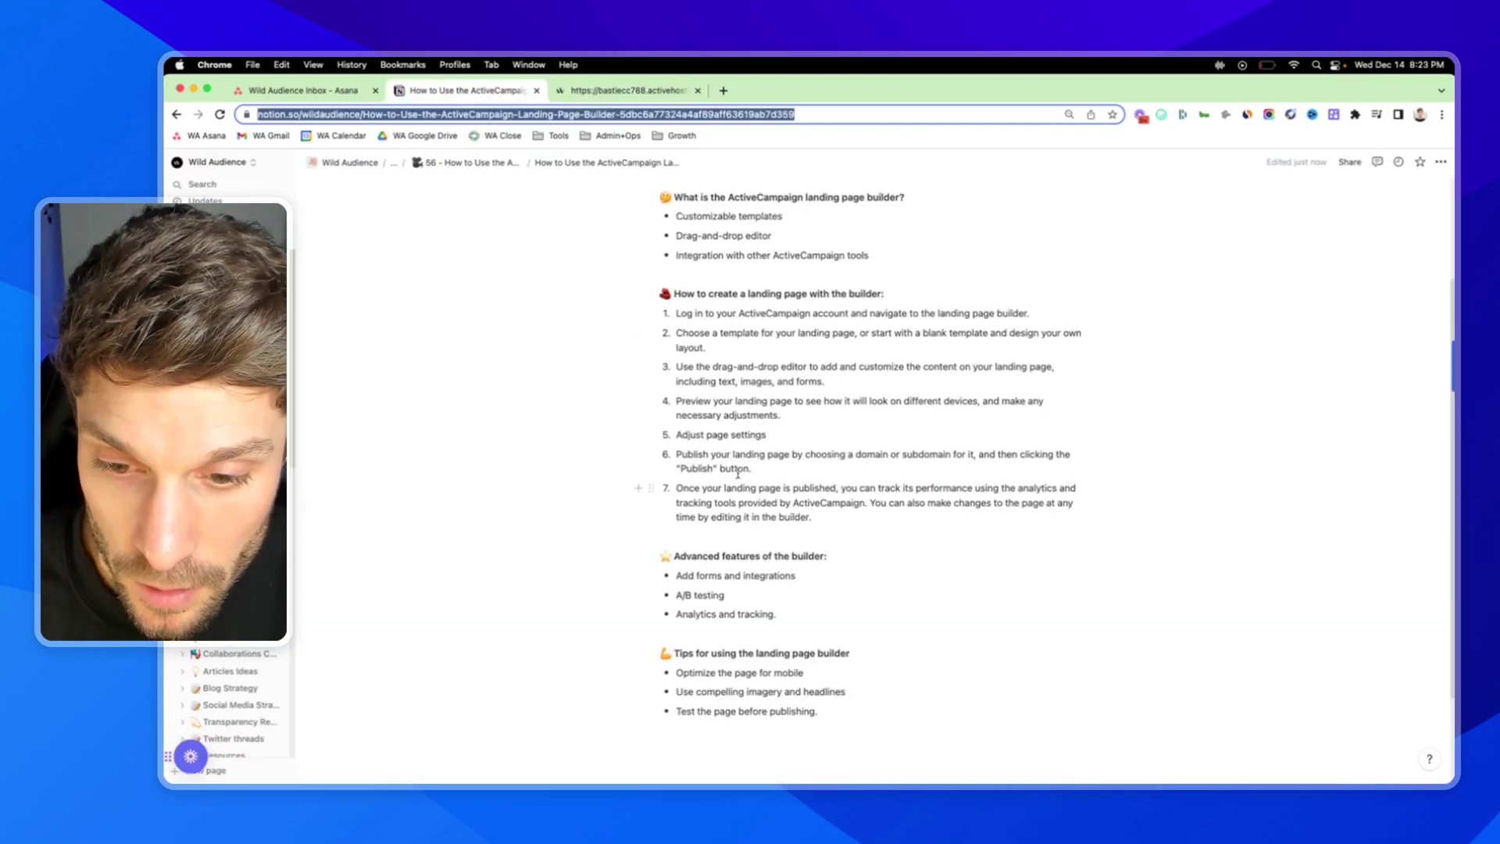
drag(782, 434, 679, 436)
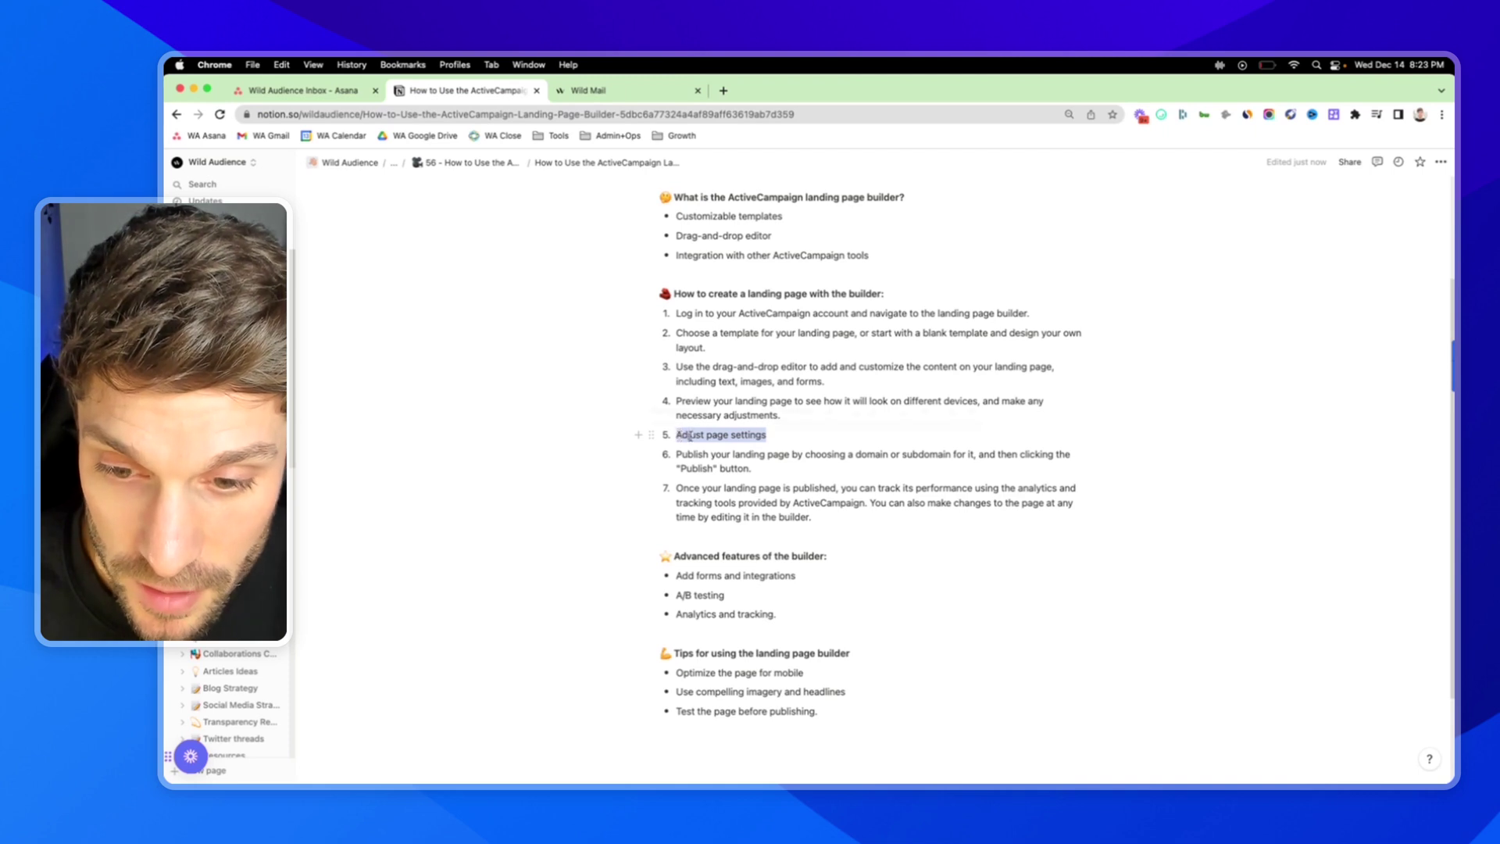
click(653, 91)
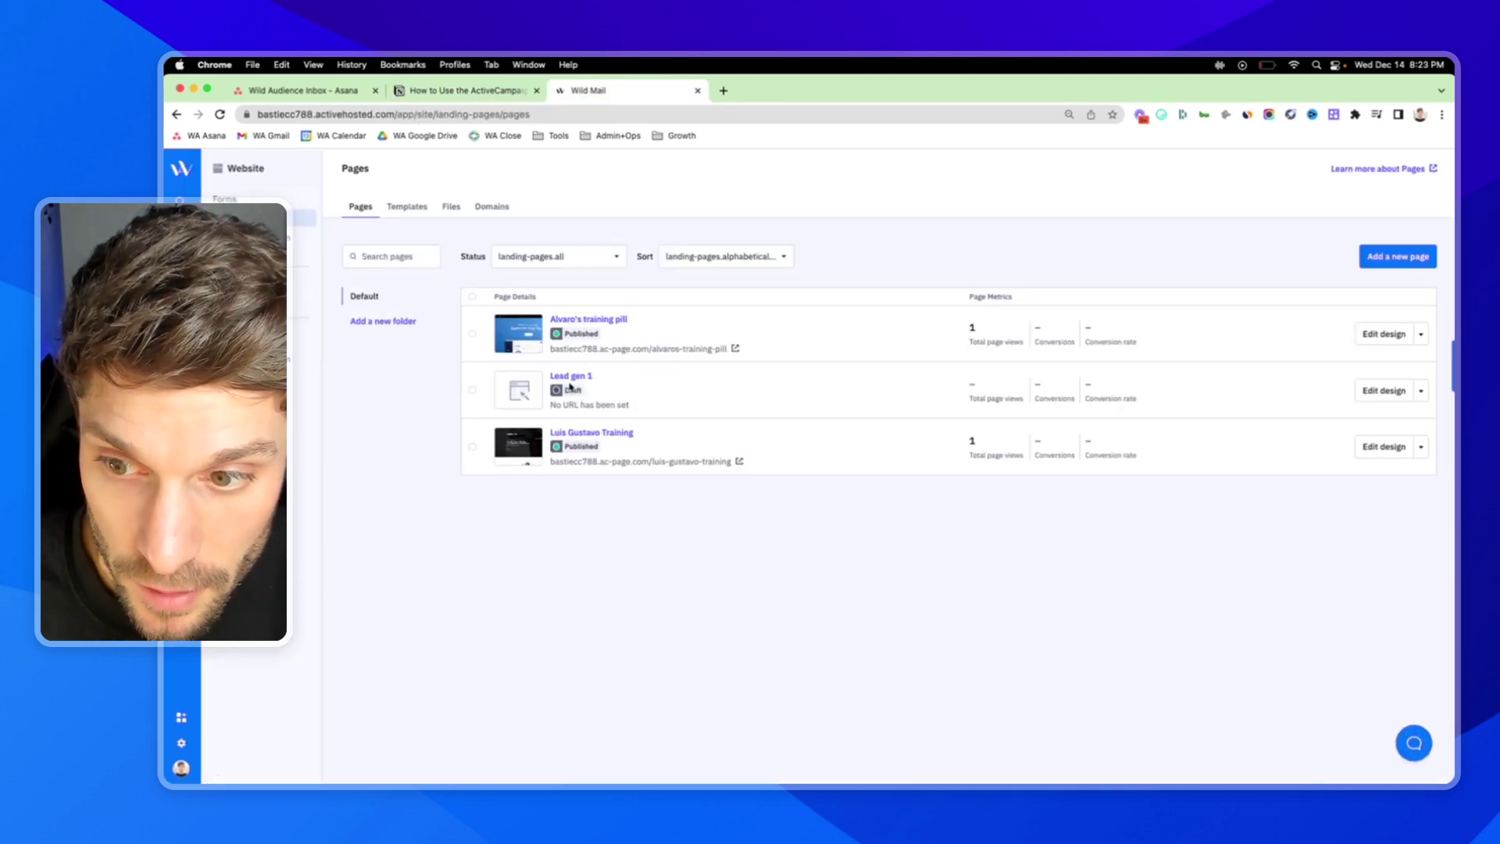
click(1420, 391)
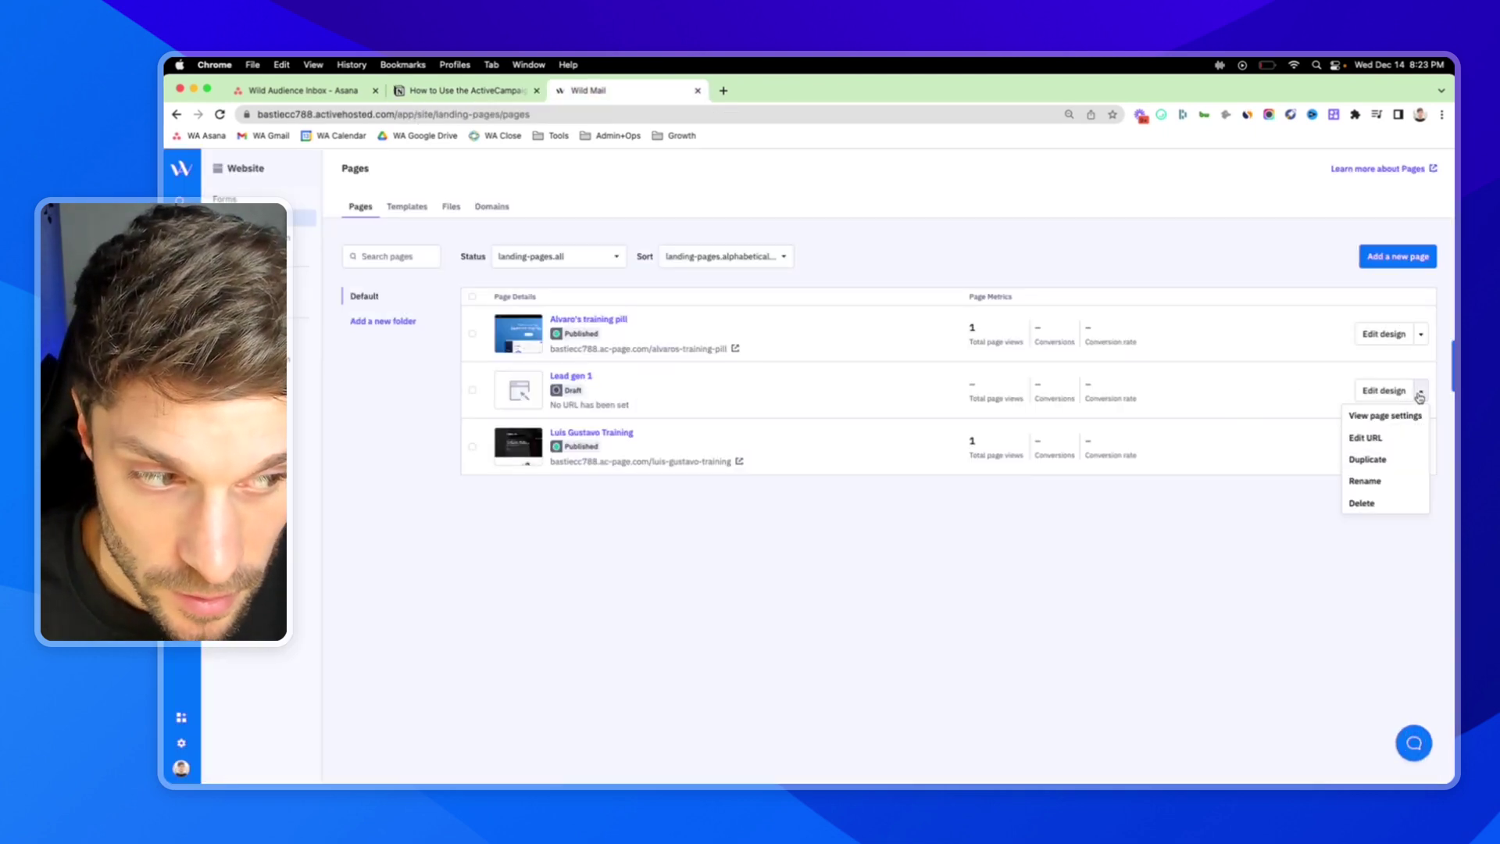
Step: Open Lead gen 1's page settings and enter 'Wild Mail Newsletter' as the page title
click(1383, 415)
scroll(367, 355, down, 2)
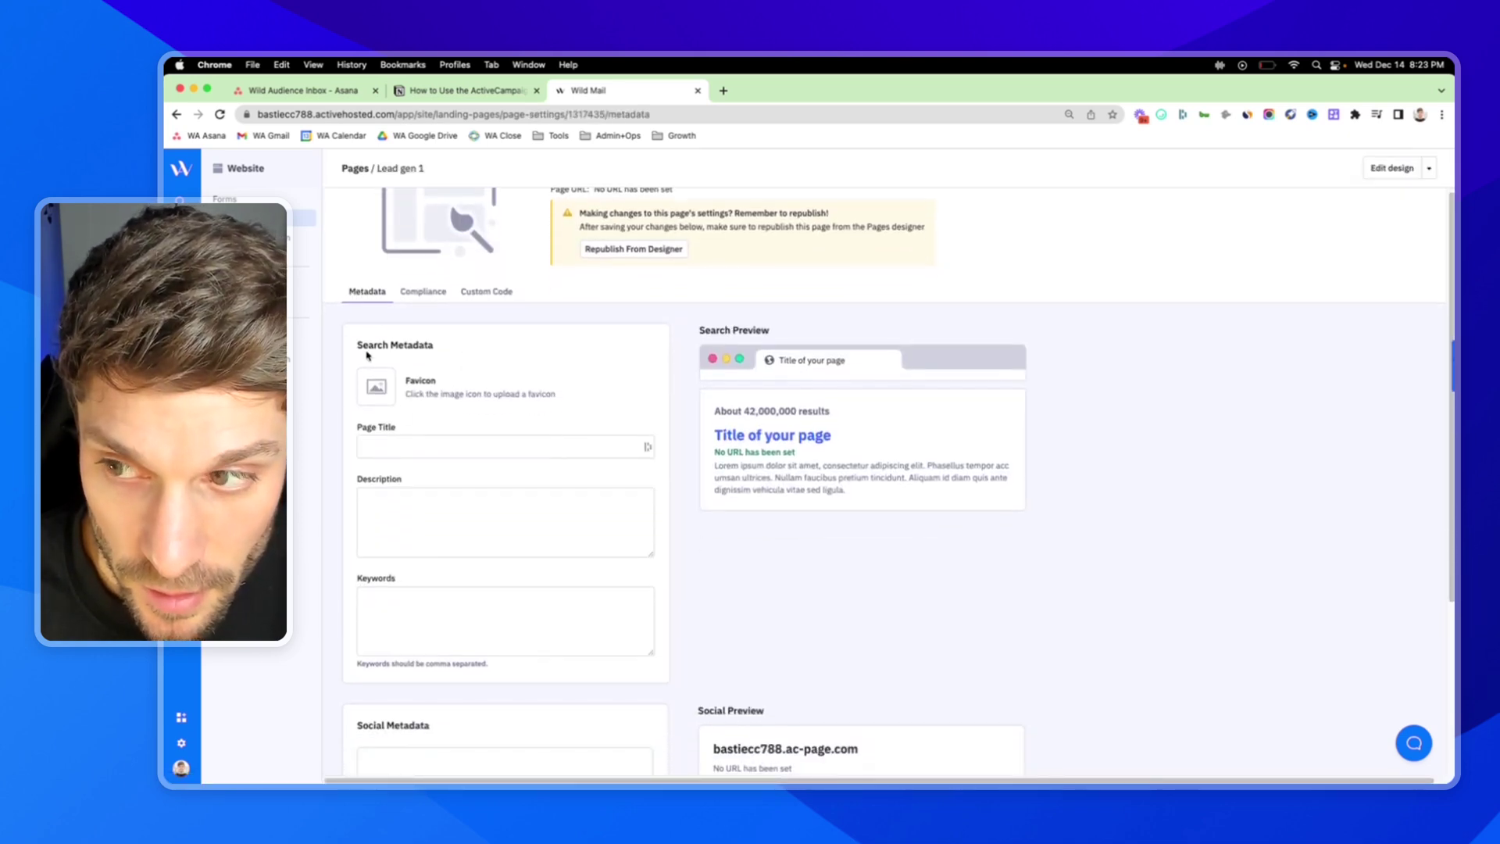
scroll(454, 429, down, 4)
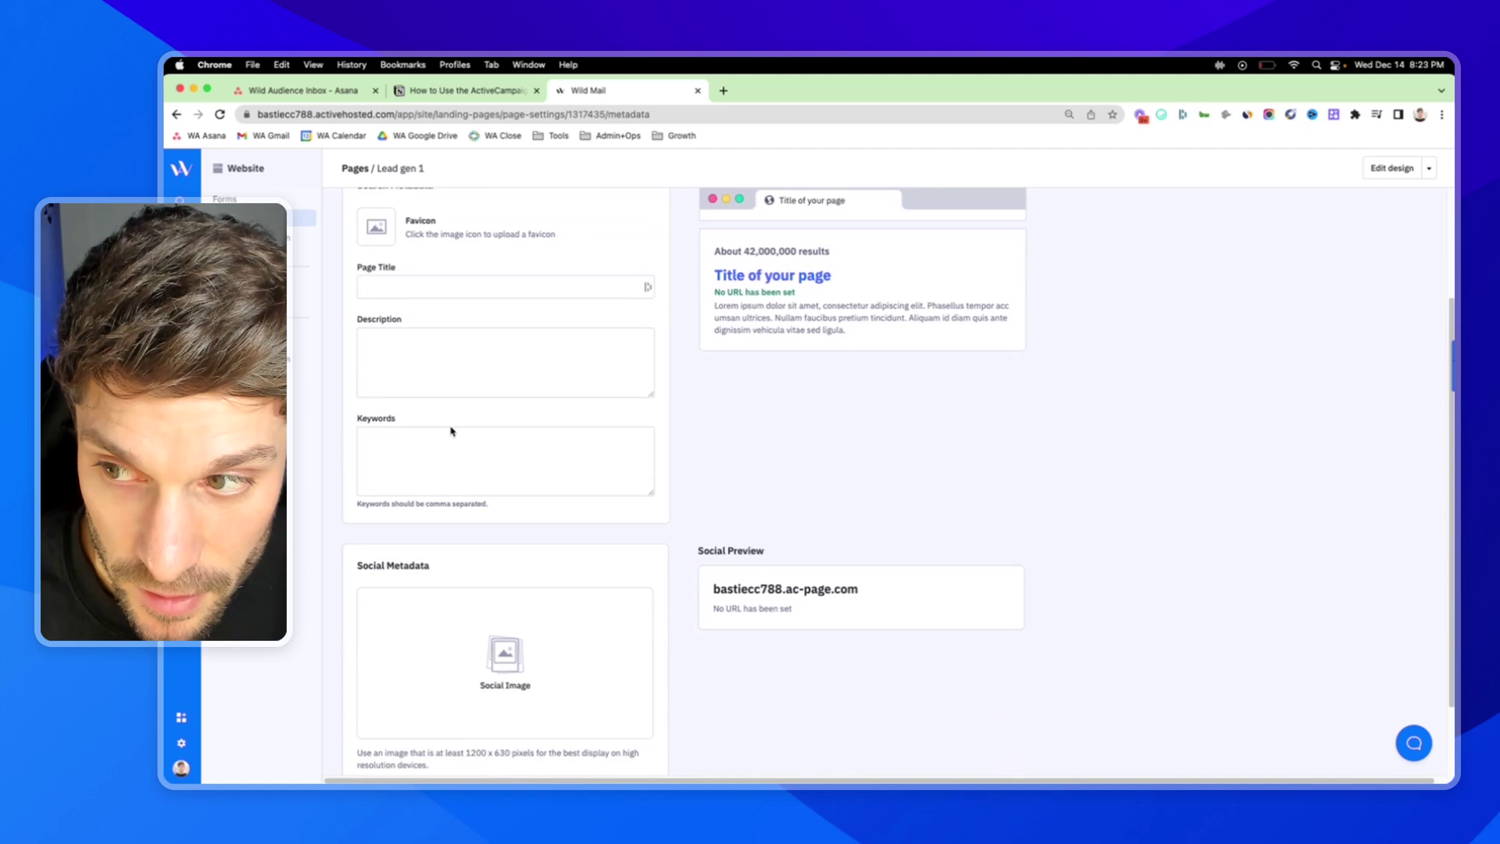
scroll(429, 305, down, 1)
scroll(426, 372, up, 3)
scroll(430, 391, down, 4)
scroll(439, 485, up, 8)
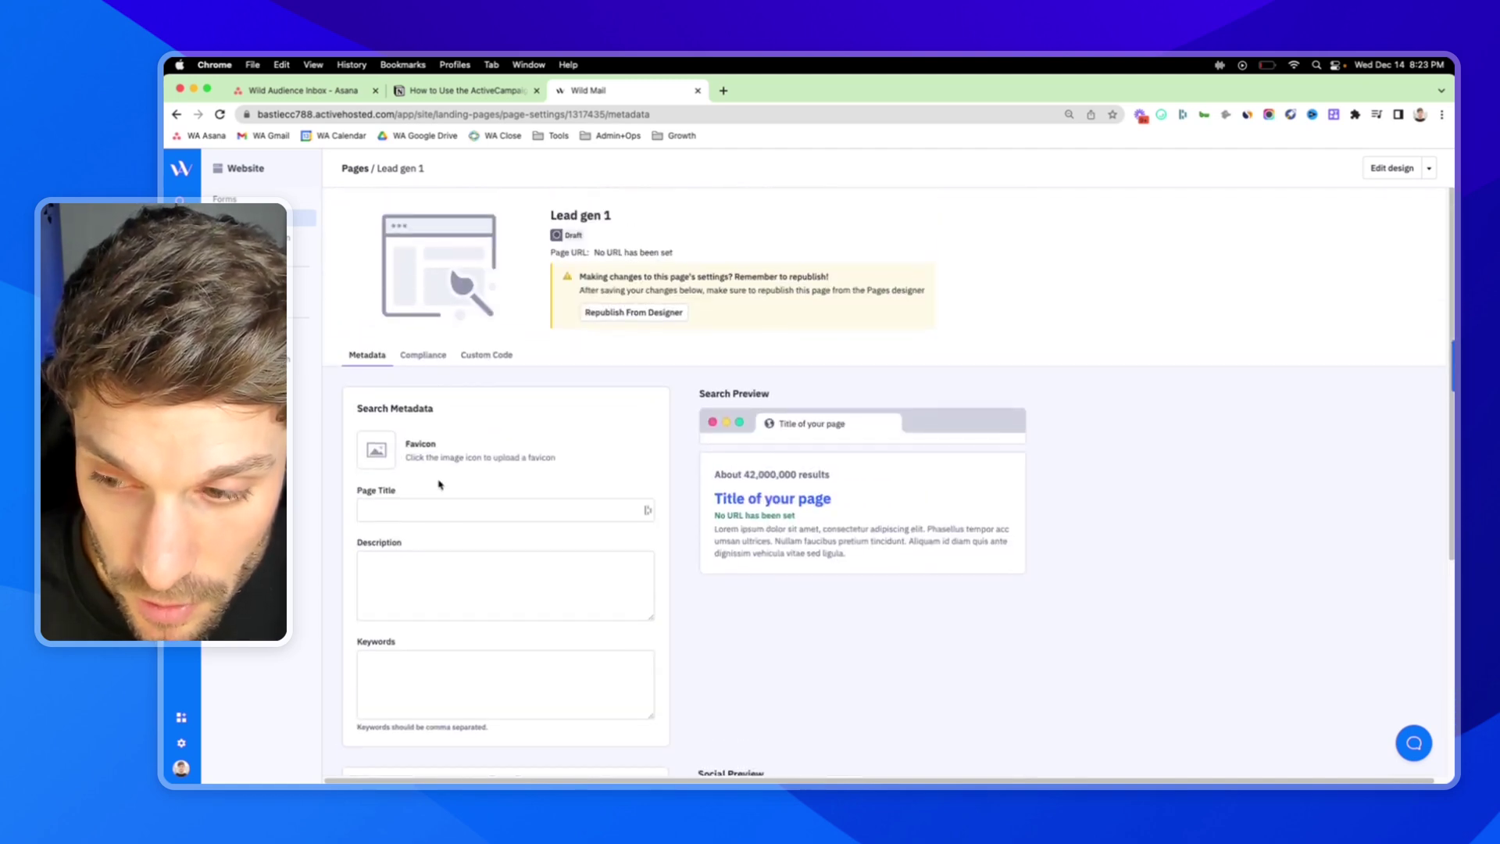
click(418, 516)
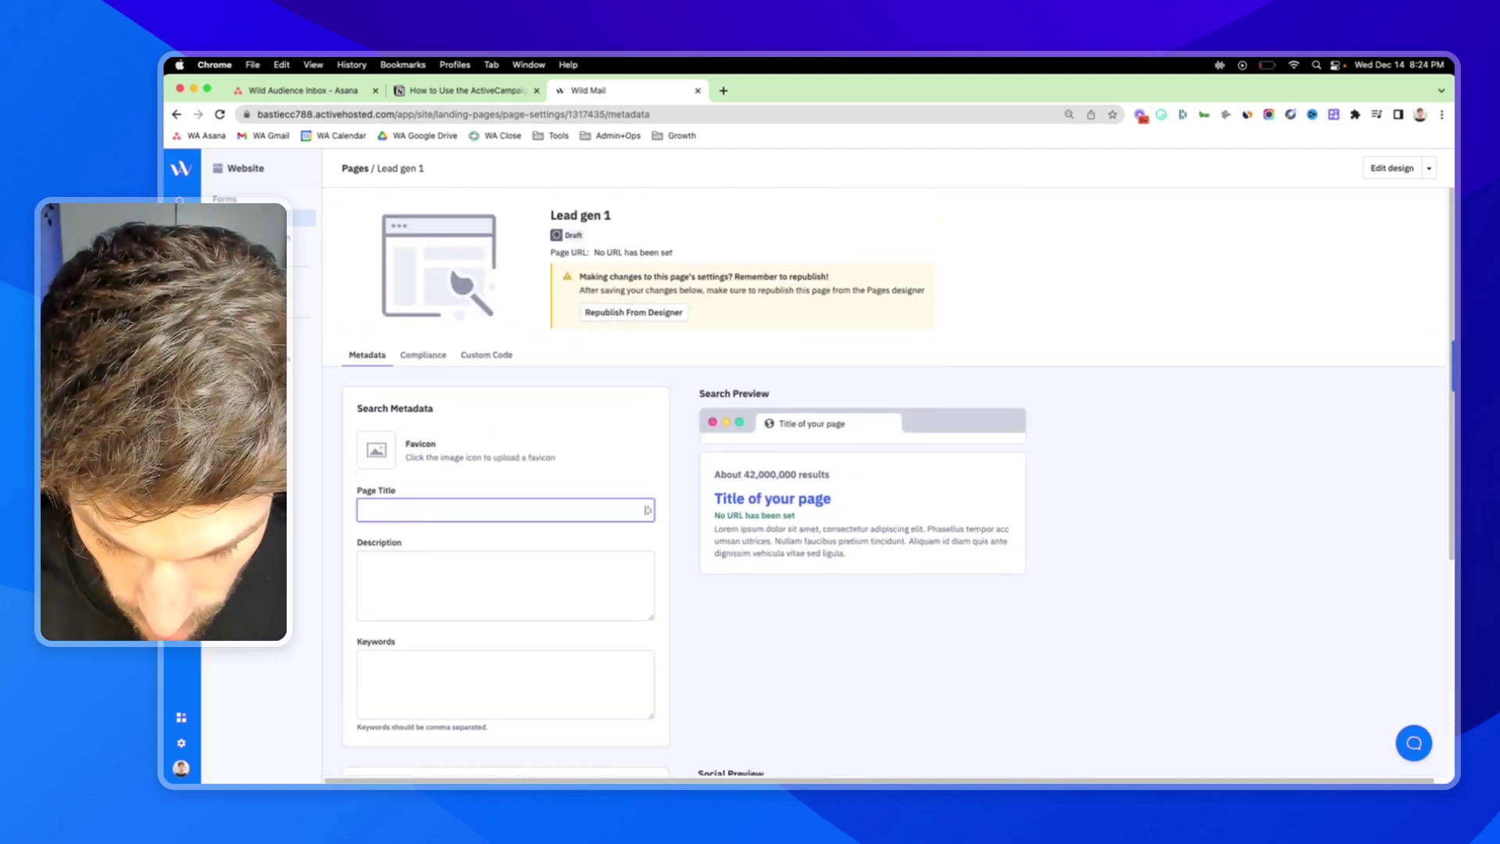
text(Wild Mail News)
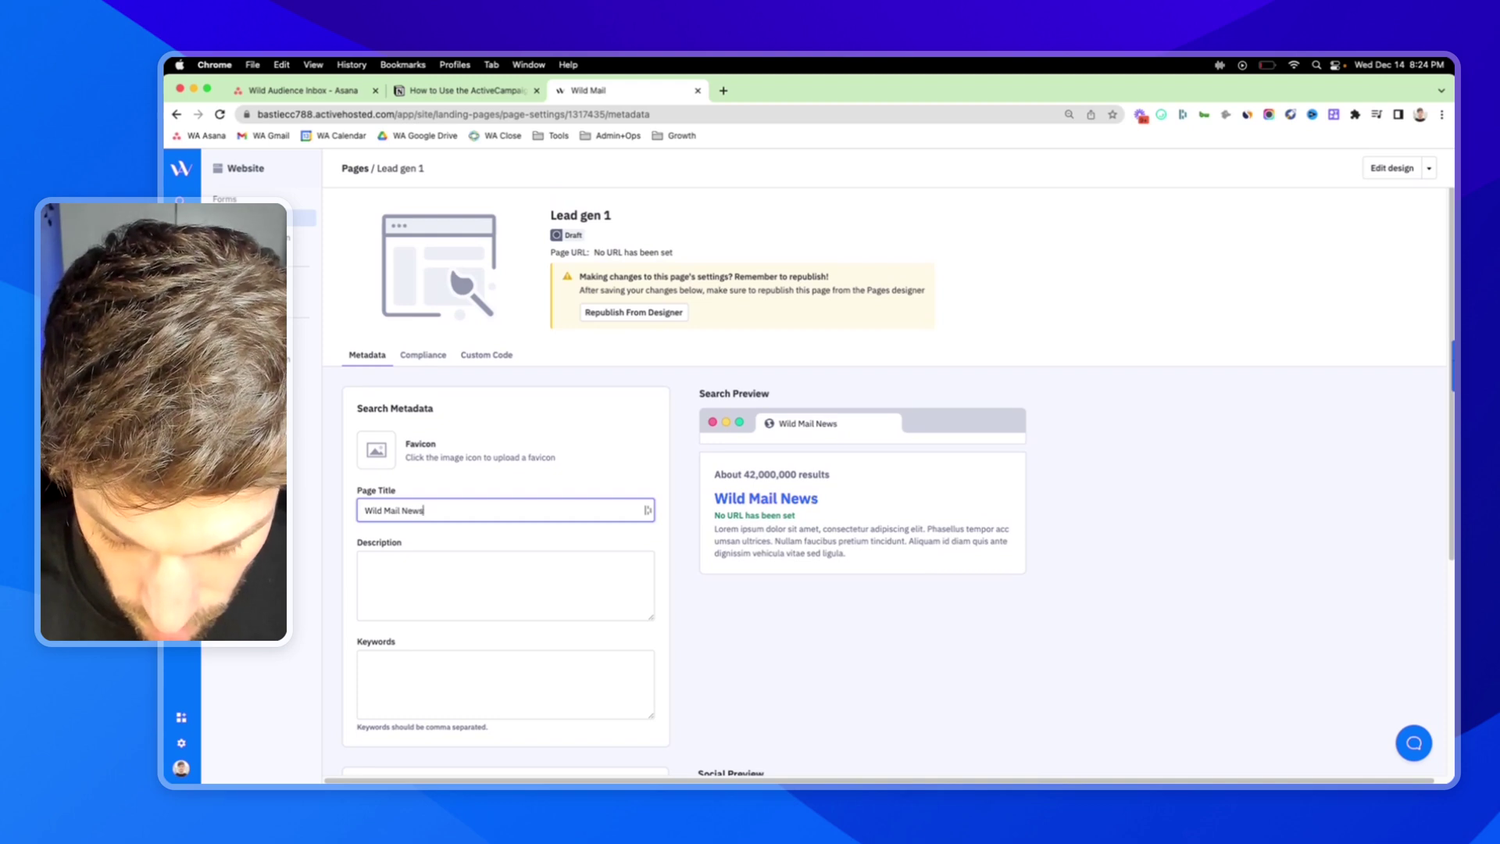
text(letter)
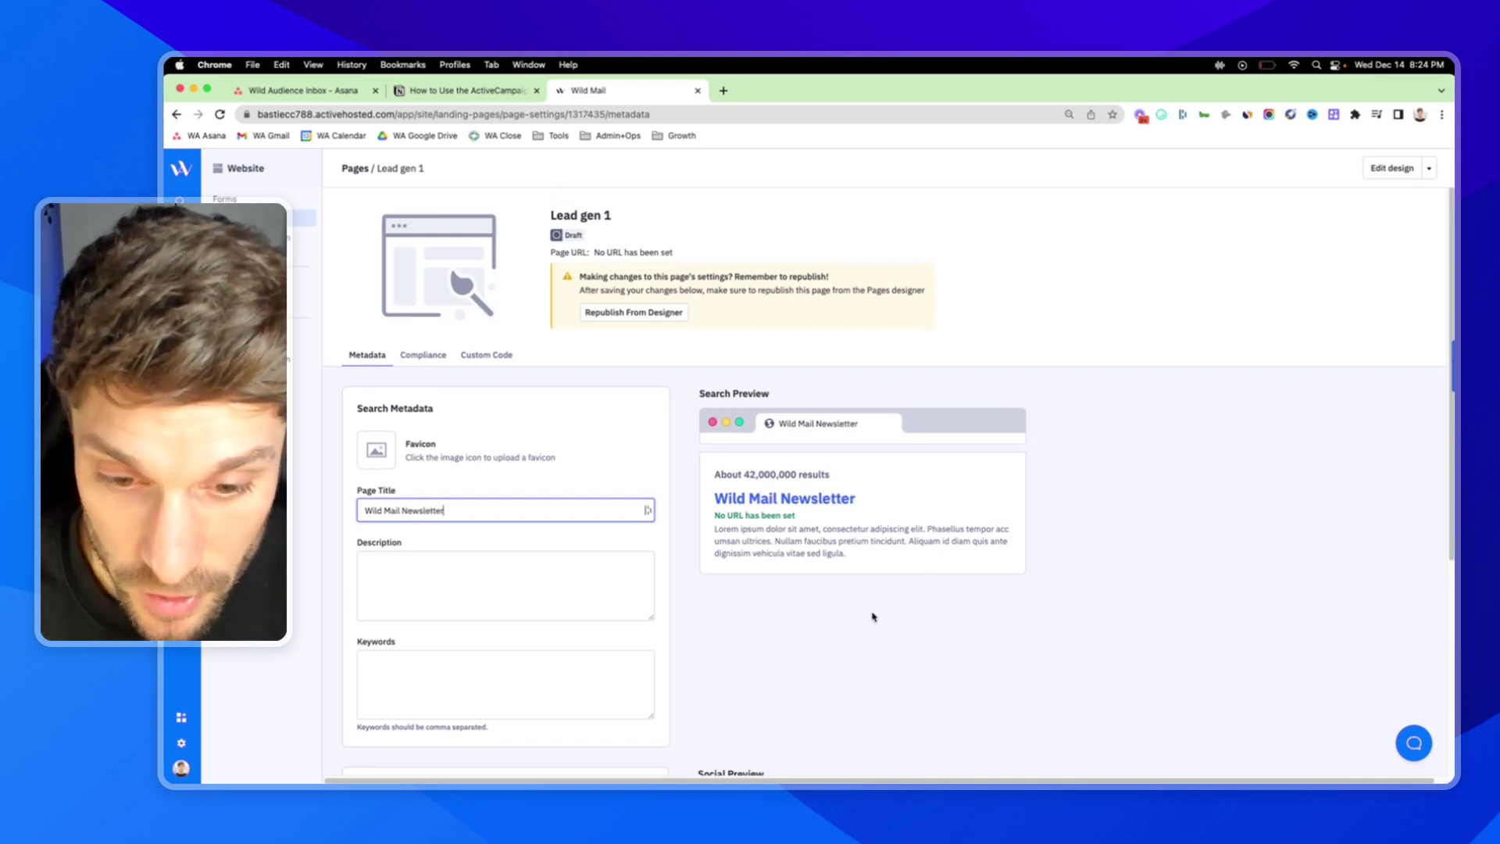
Step: Move to Compliance discarding the title, view Custom Code, then return to the Pages list
scroll(844, 508, down, 5)
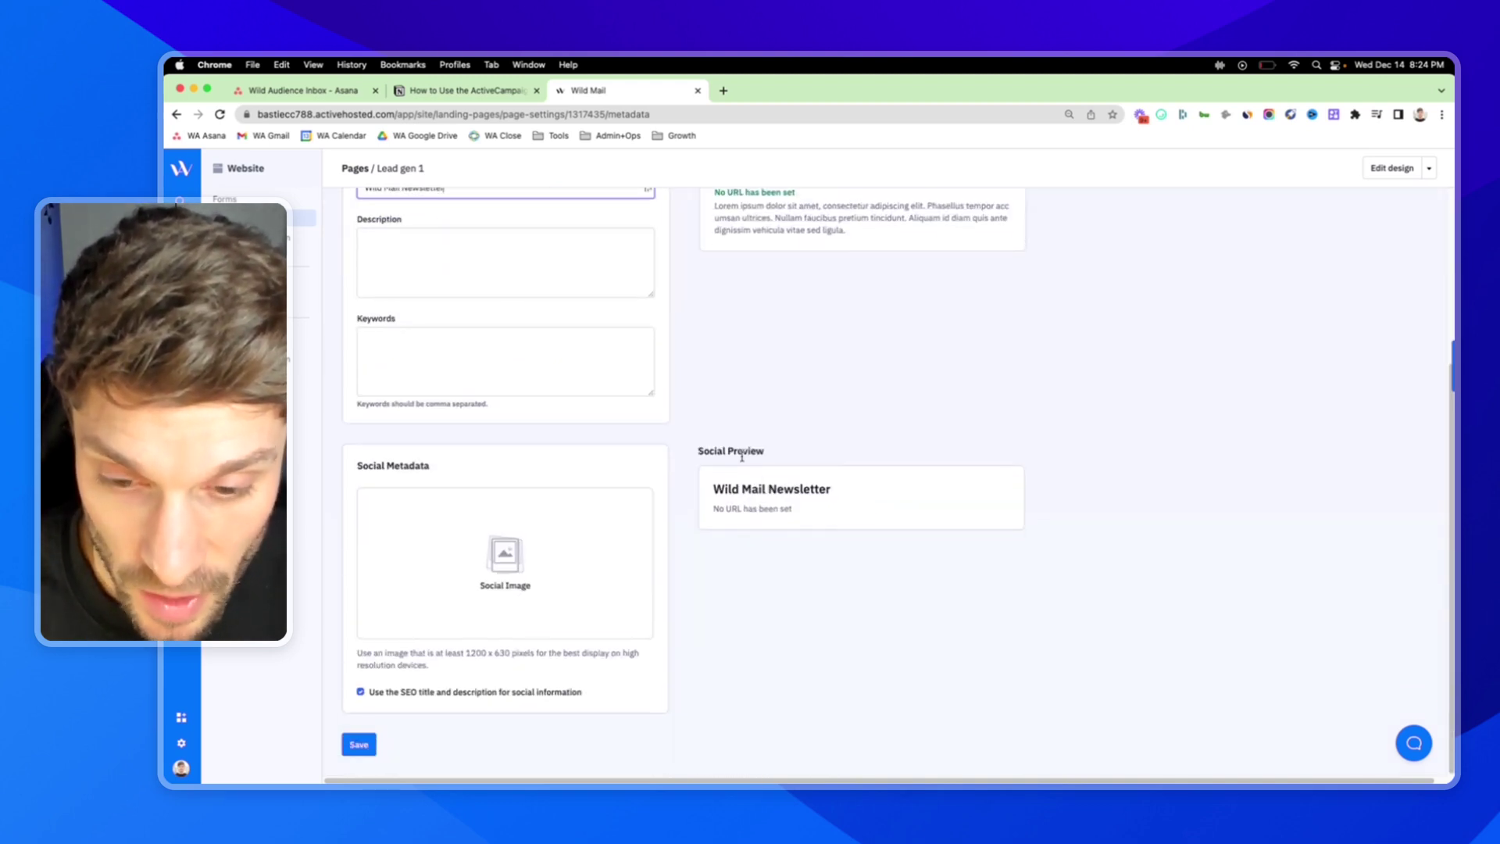
scroll(654, 504, up, 5)
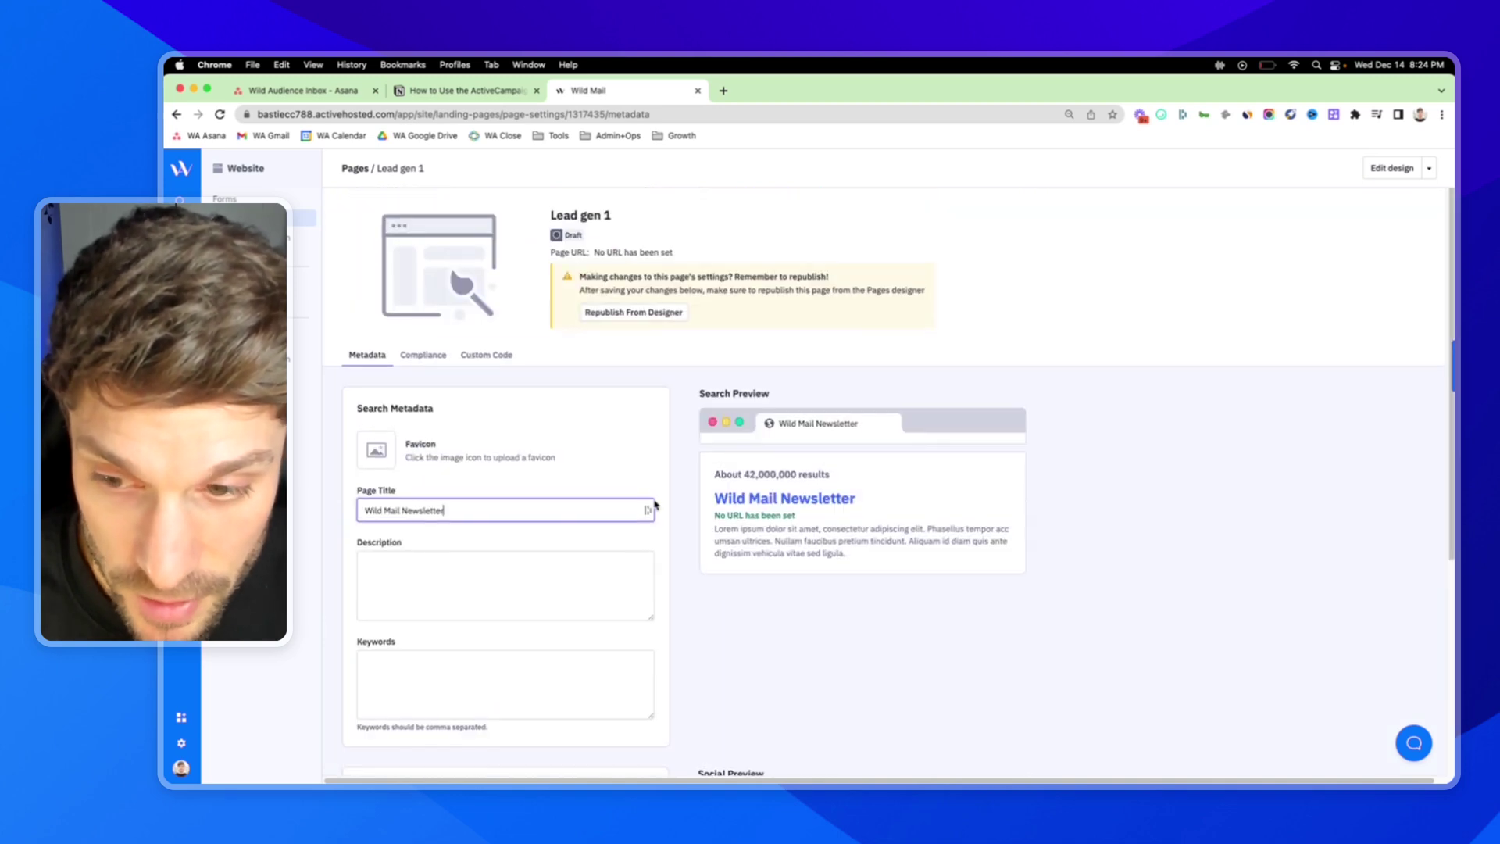
click(435, 358)
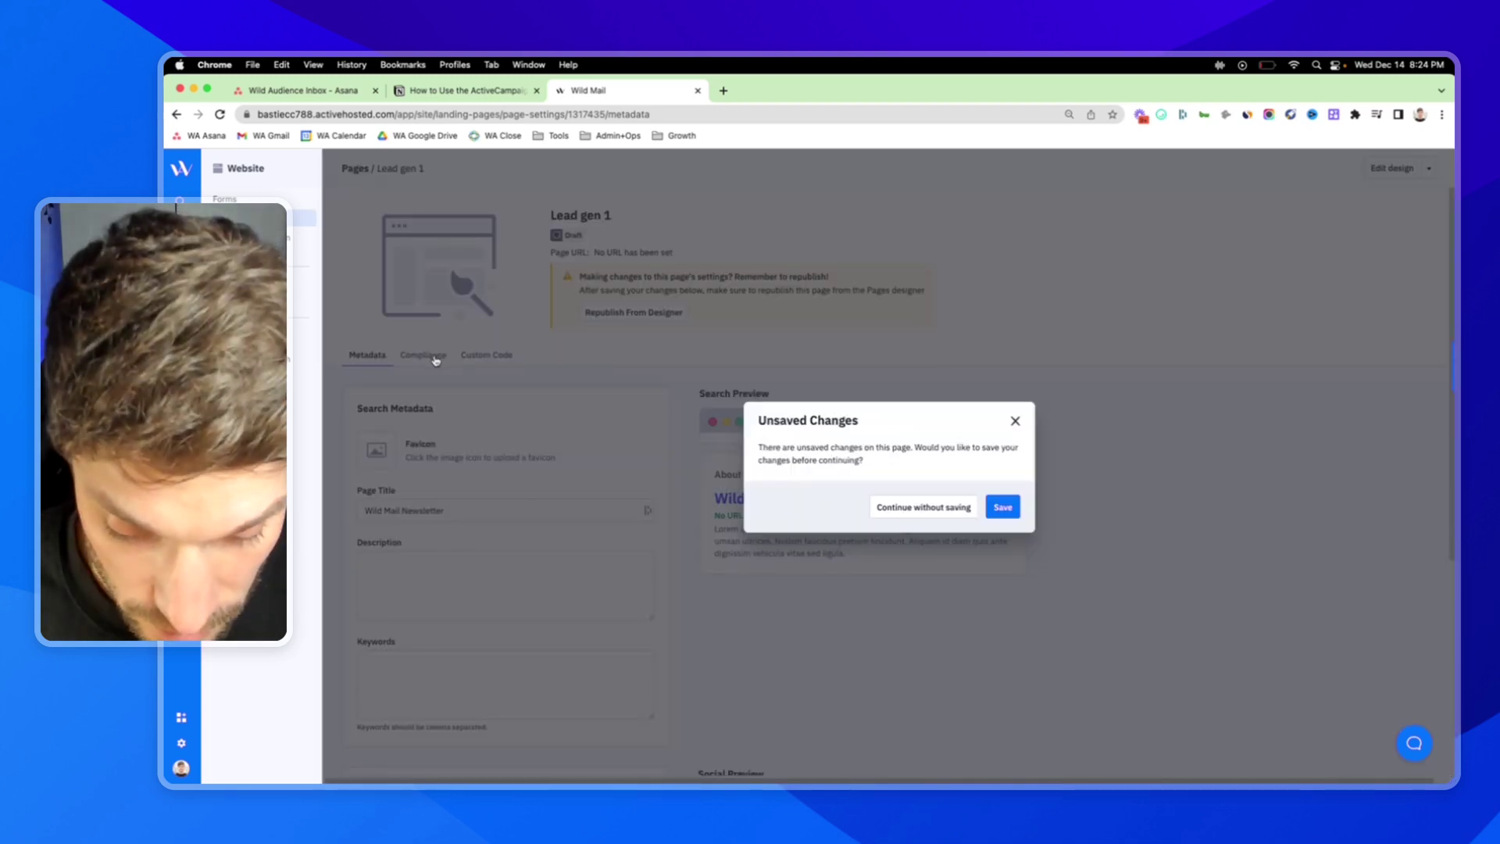
click(934, 512)
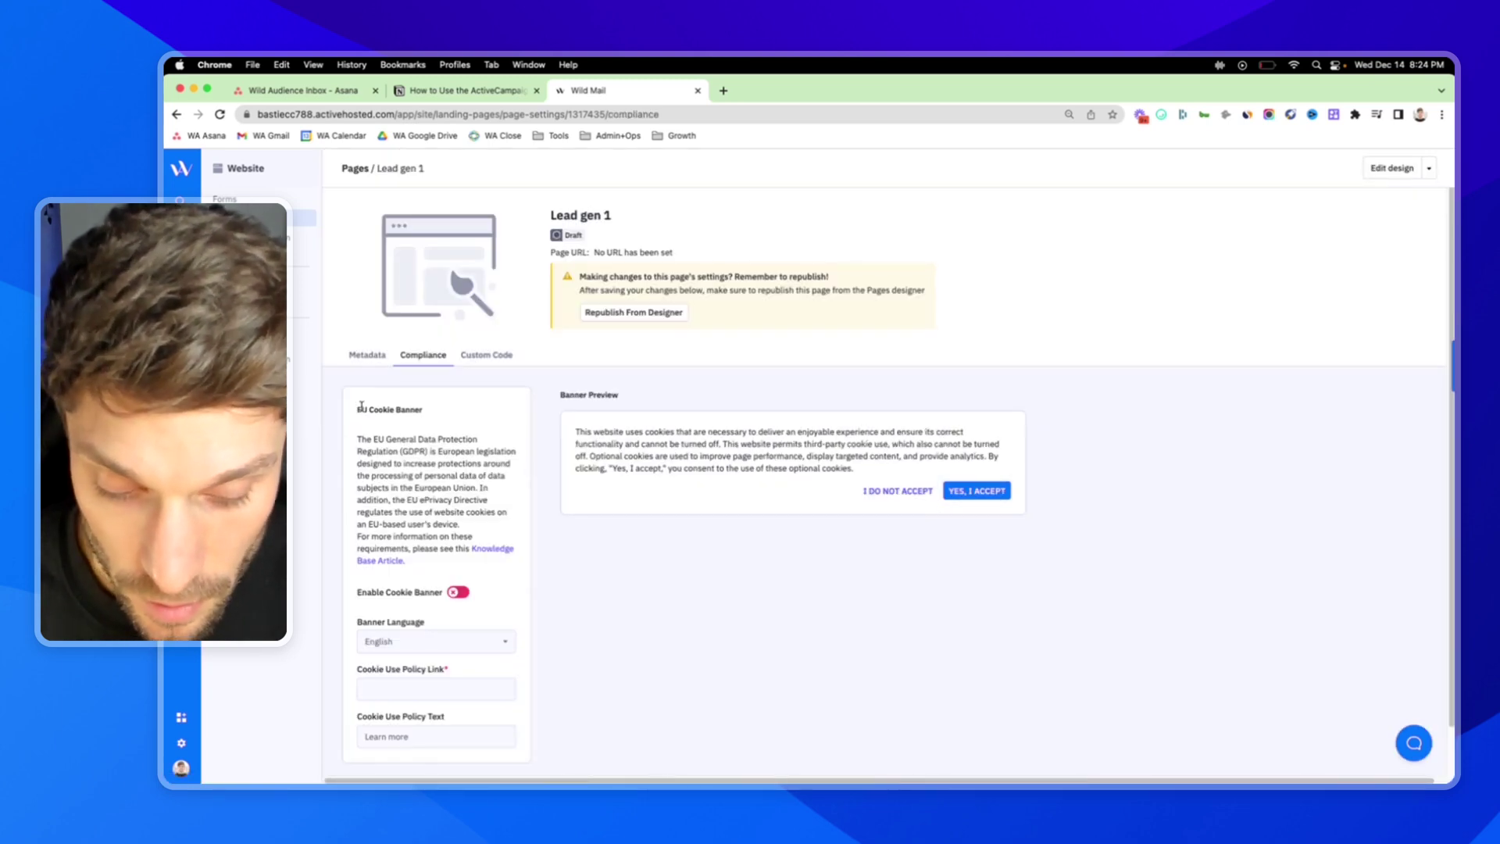
click(486, 354)
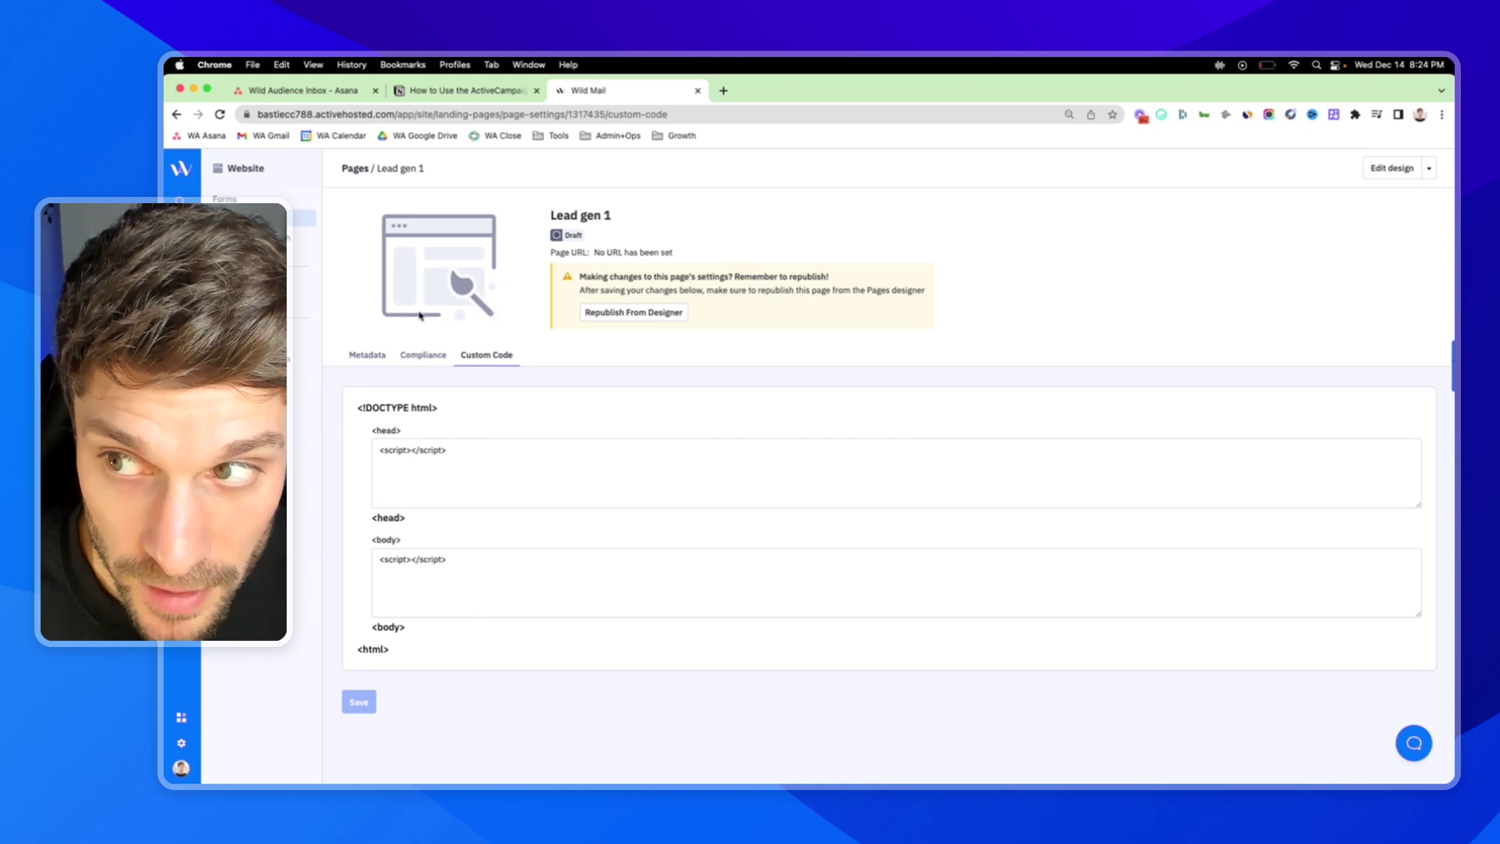
click(303, 252)
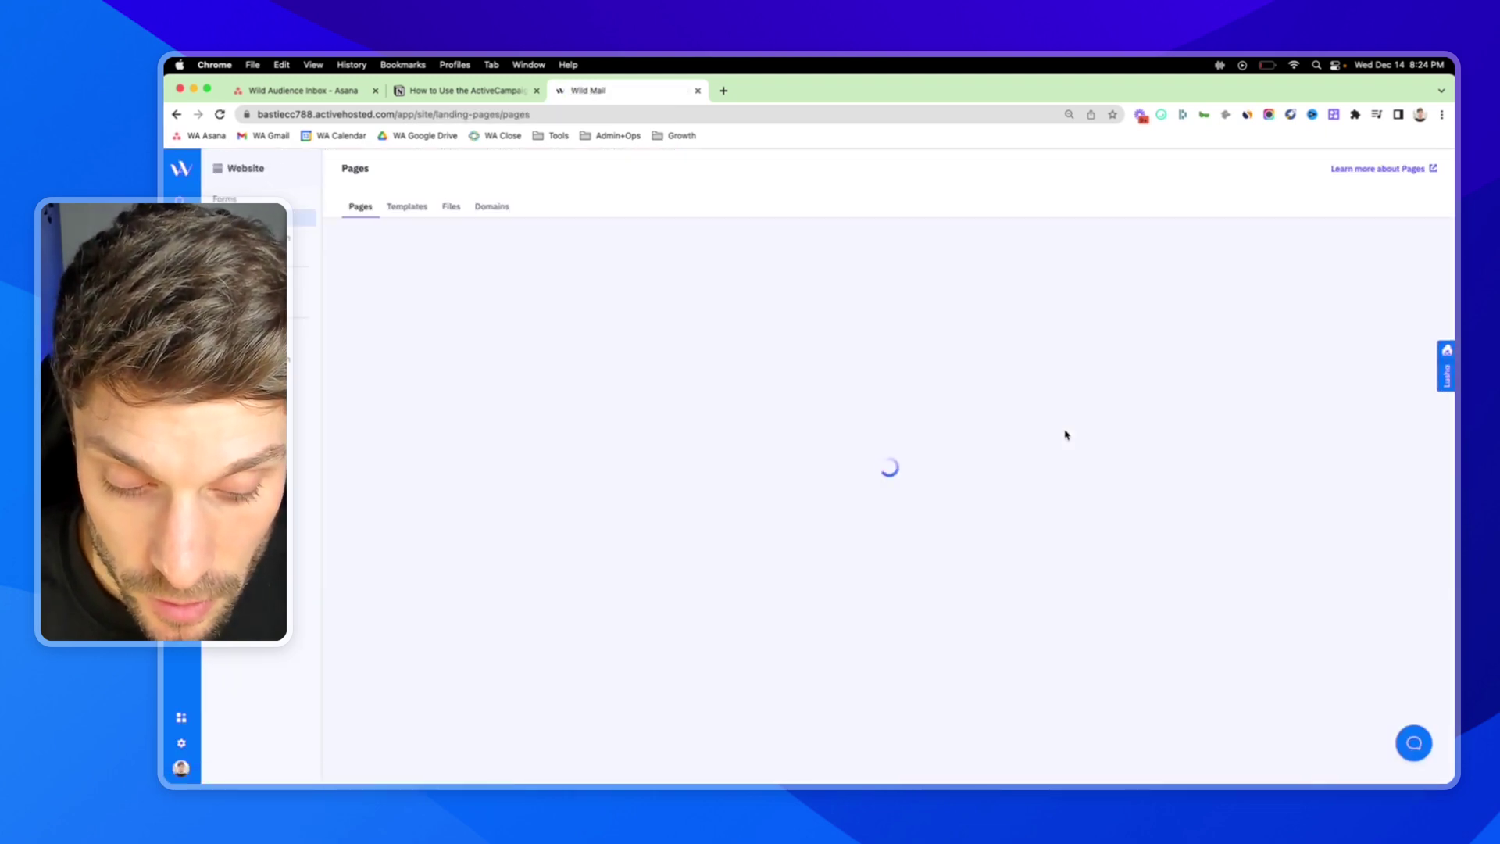
click(1421, 390)
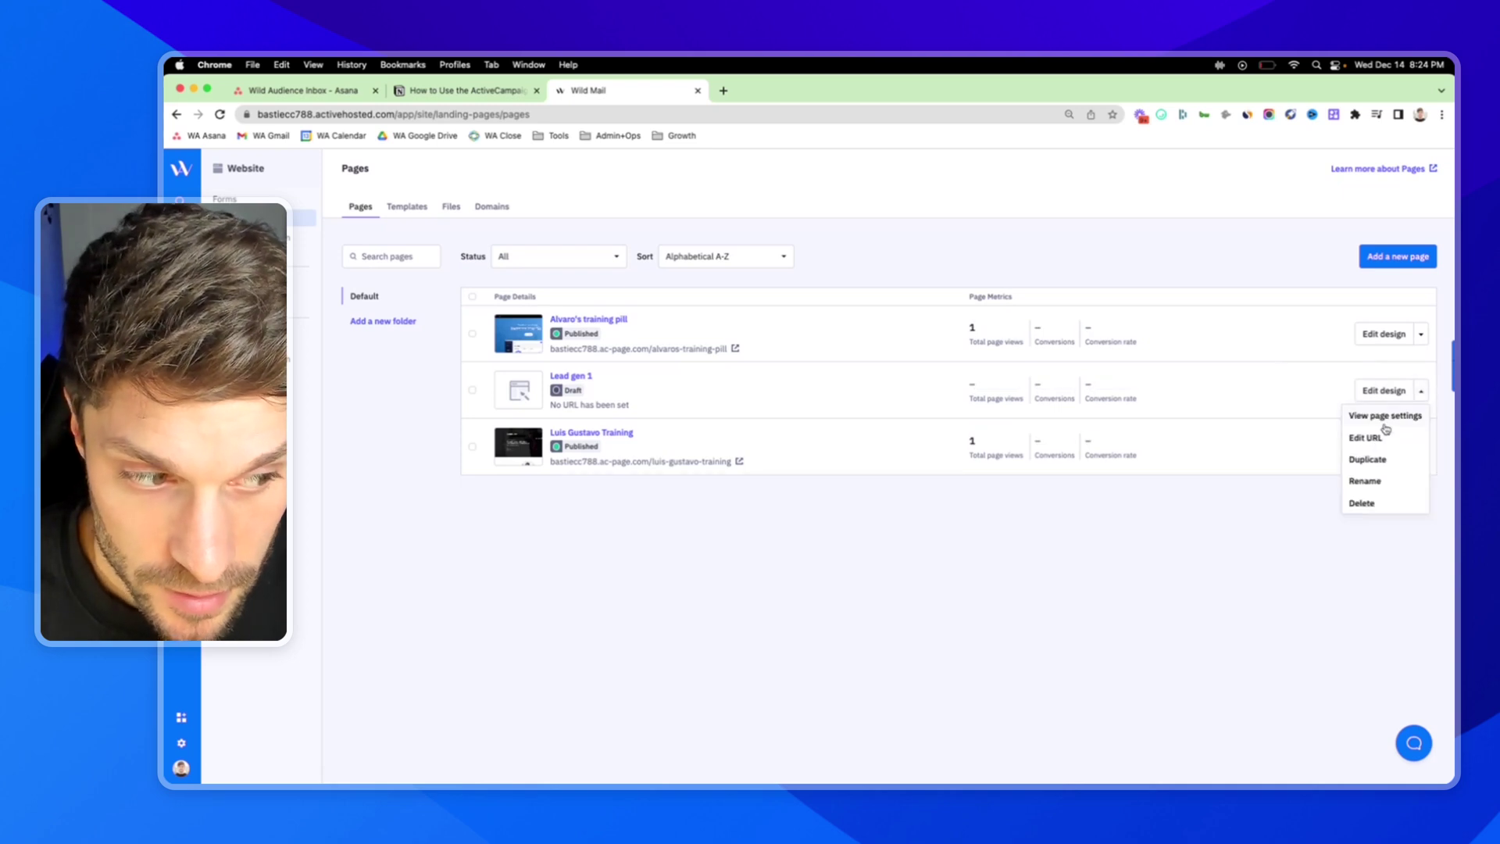
click(1372, 440)
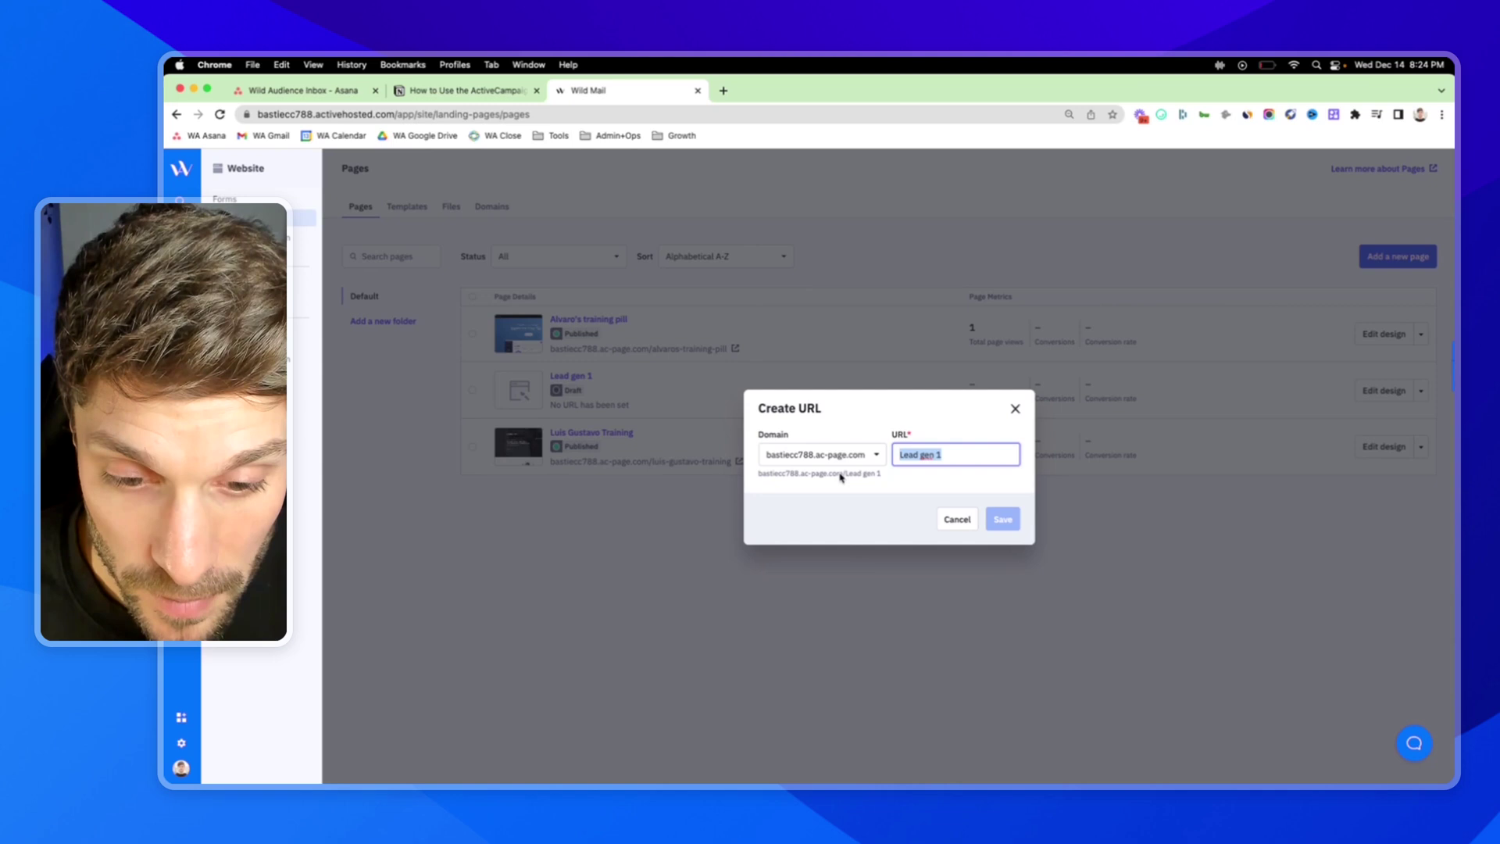
drag(759, 479, 817, 482)
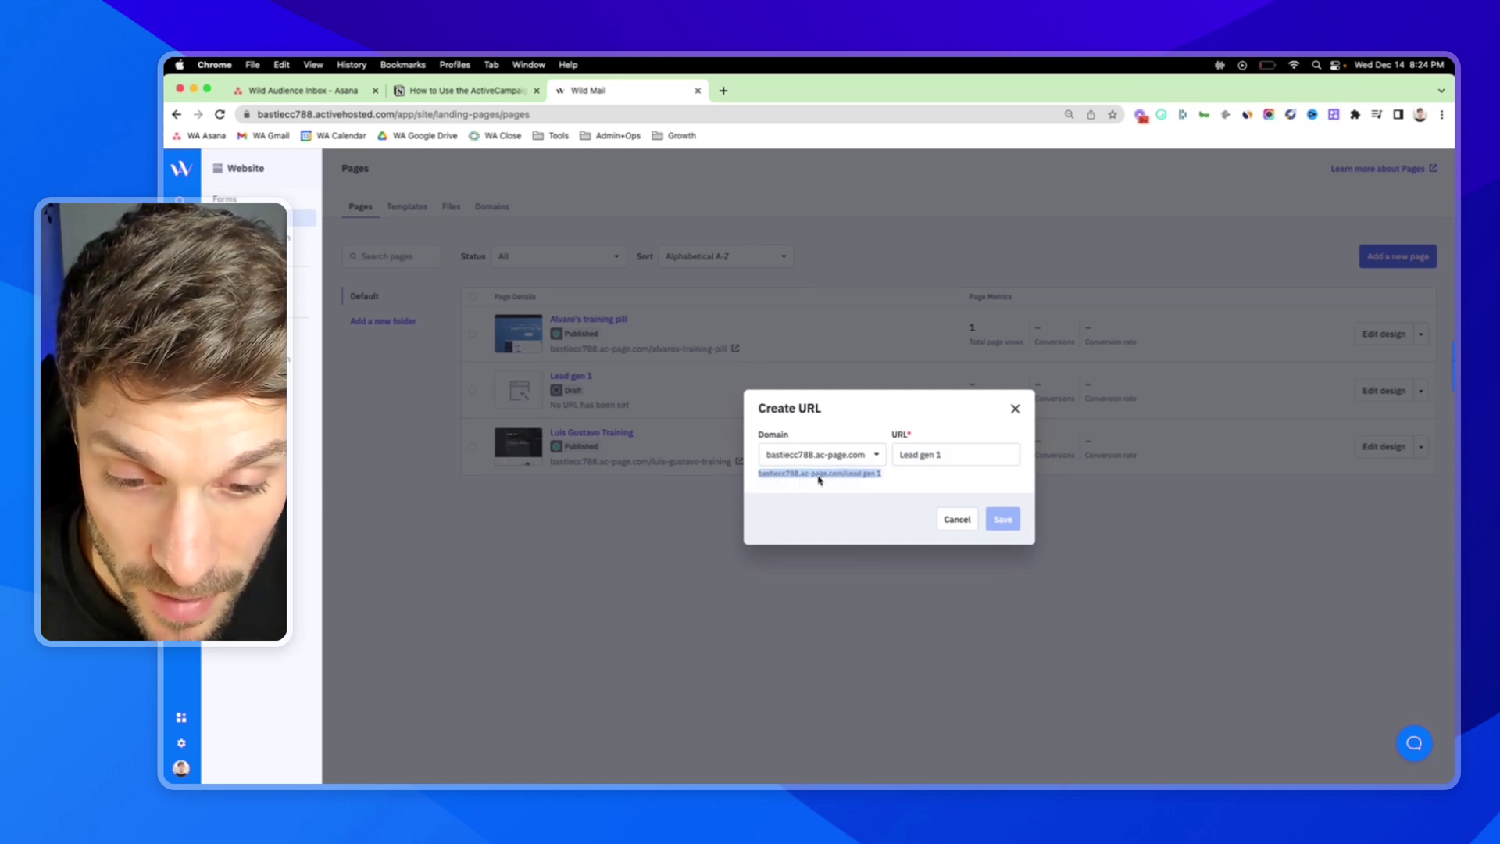
click(819, 480)
click(875, 463)
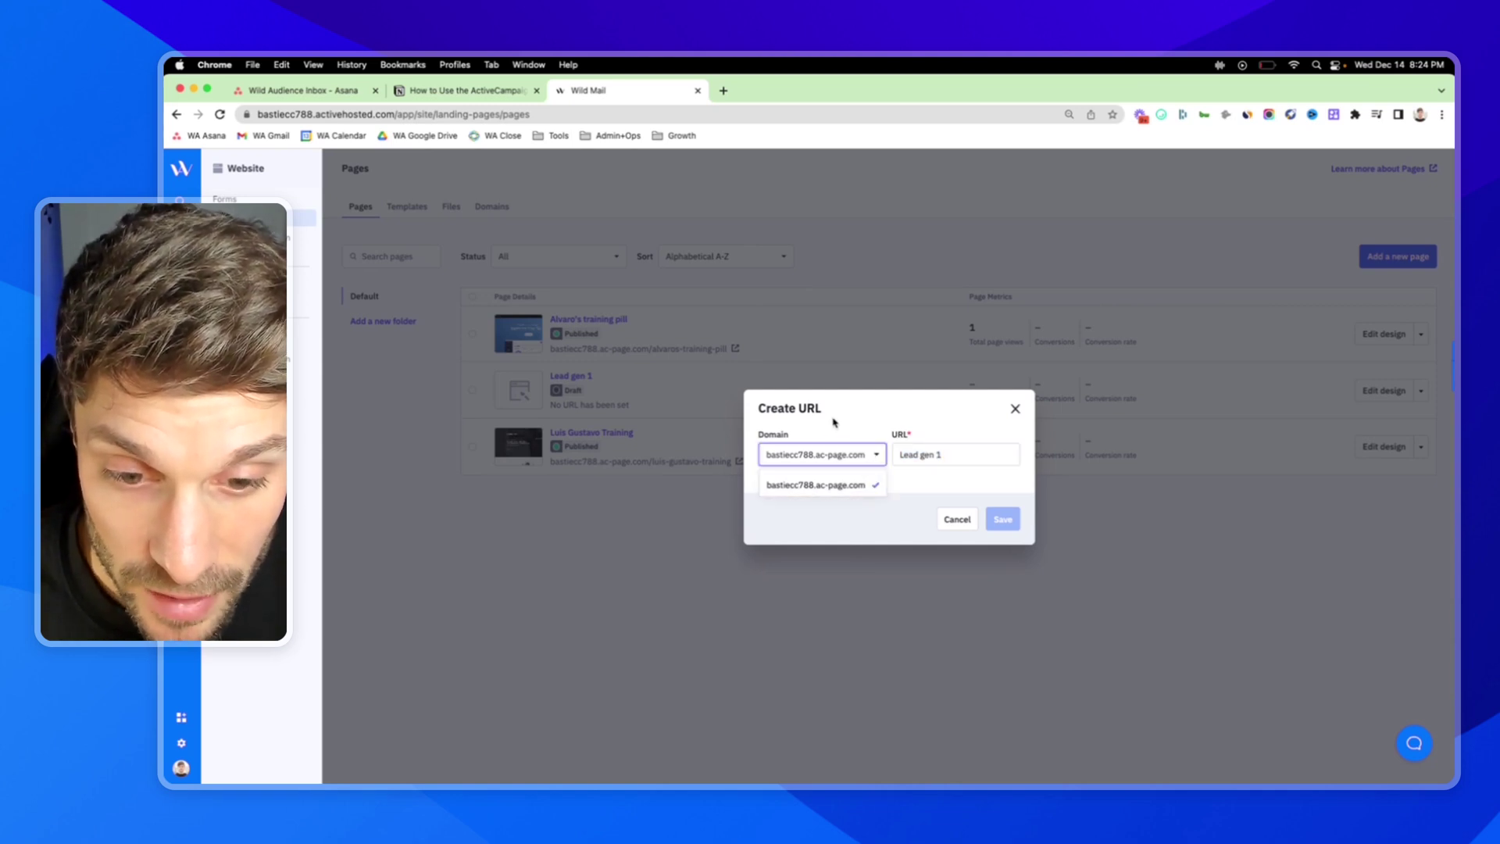
click(873, 455)
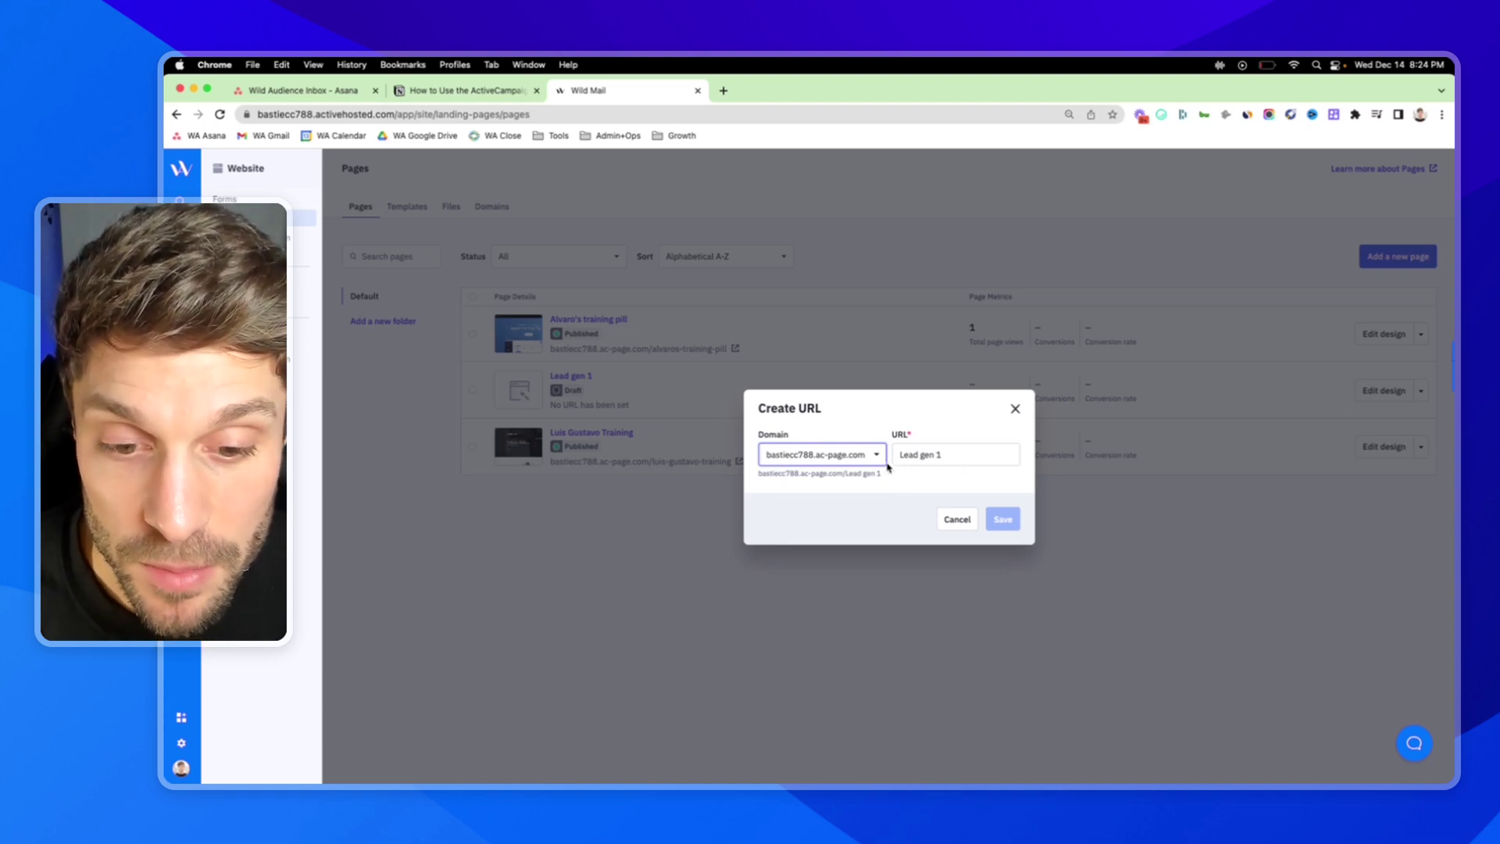
click(958, 518)
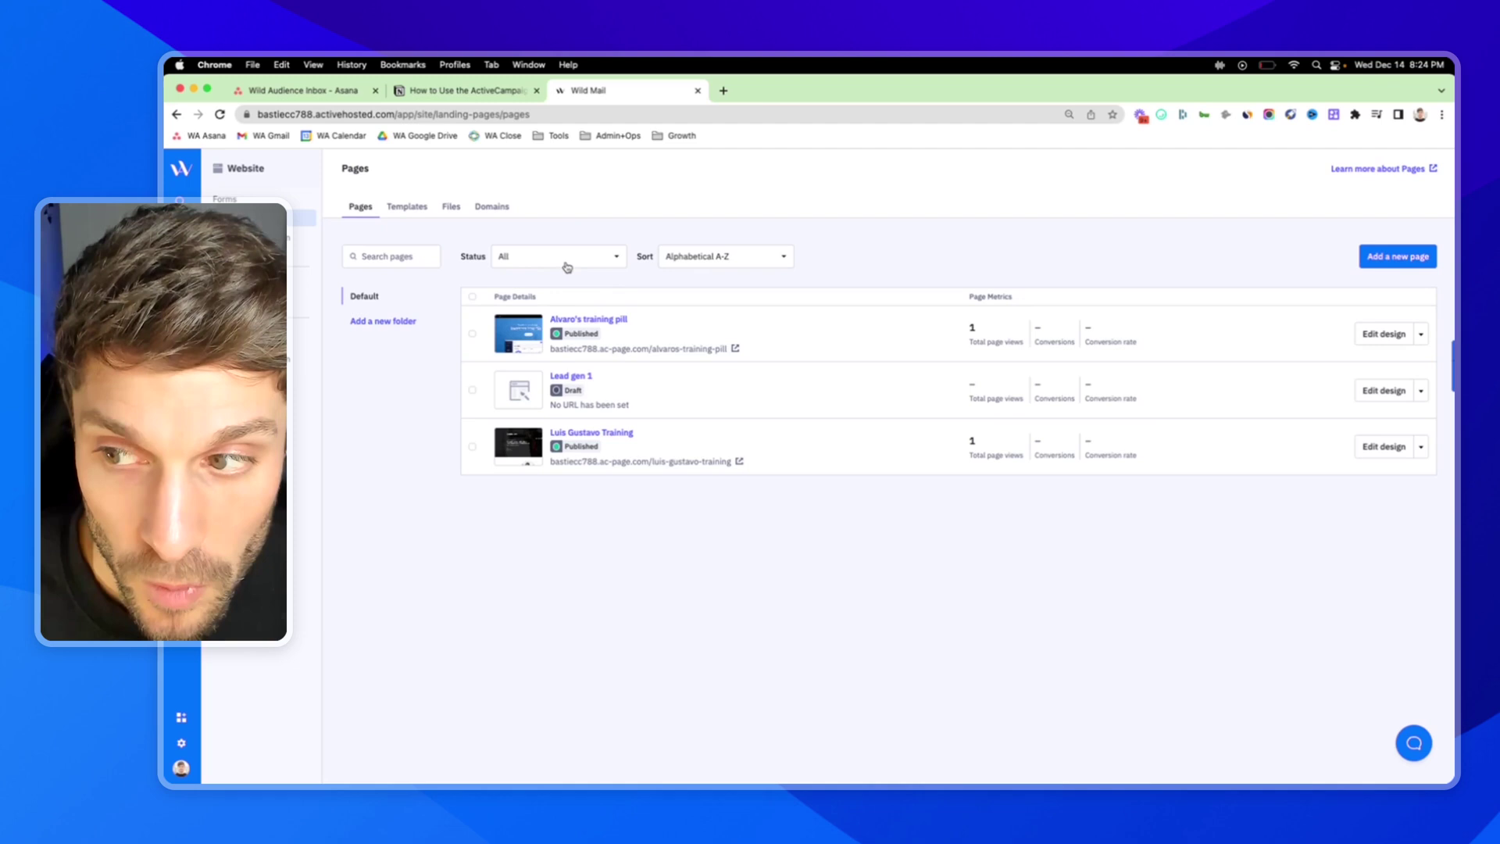
Step: Open Lead gen 1 in the editor and highlight step 6's domain or subdomain publishing instructions in Notion
click(589, 376)
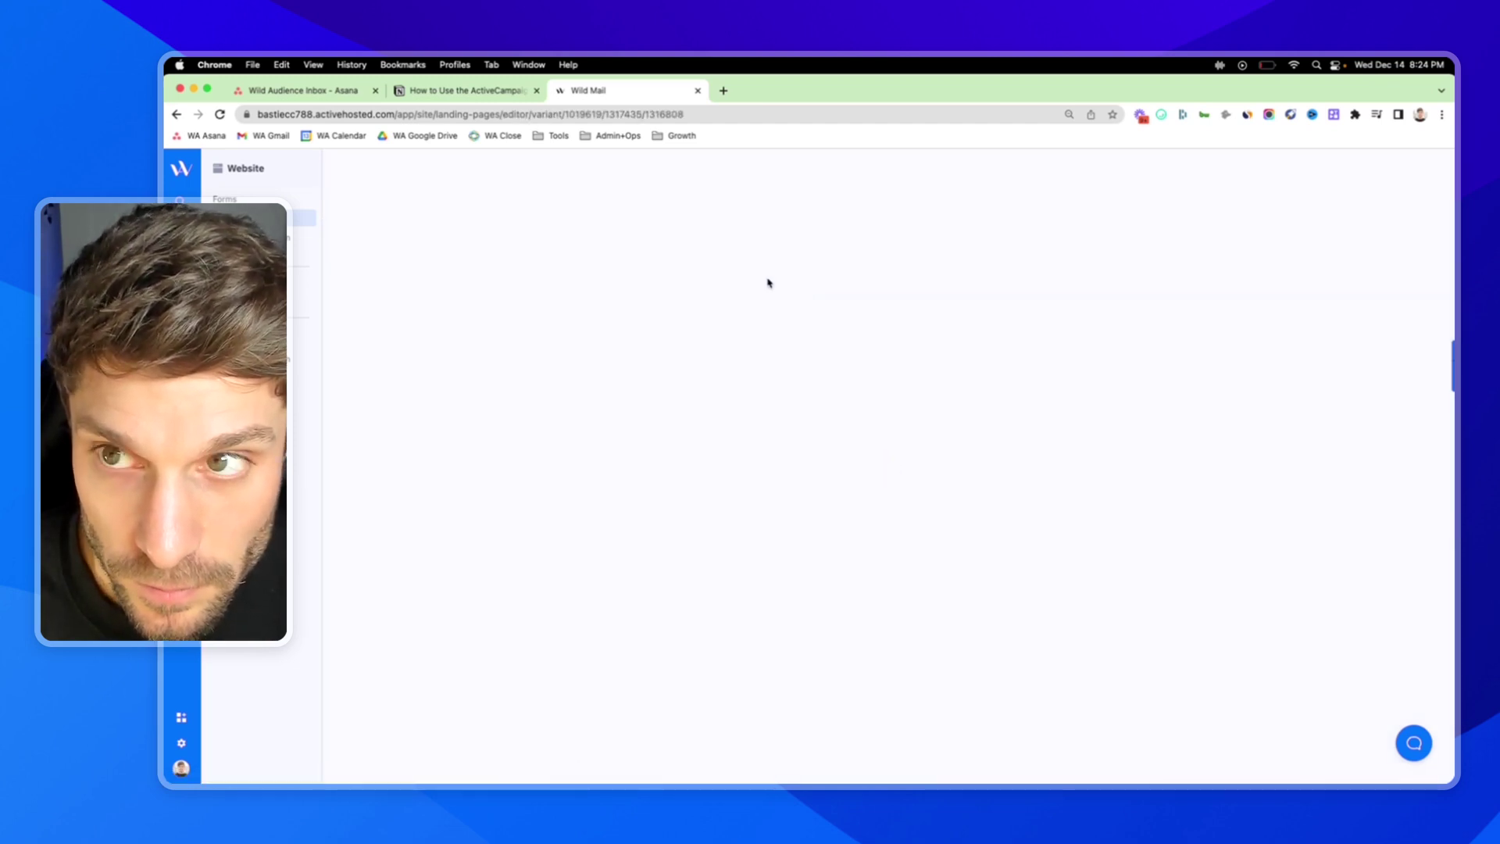
click(467, 90)
click(676, 439)
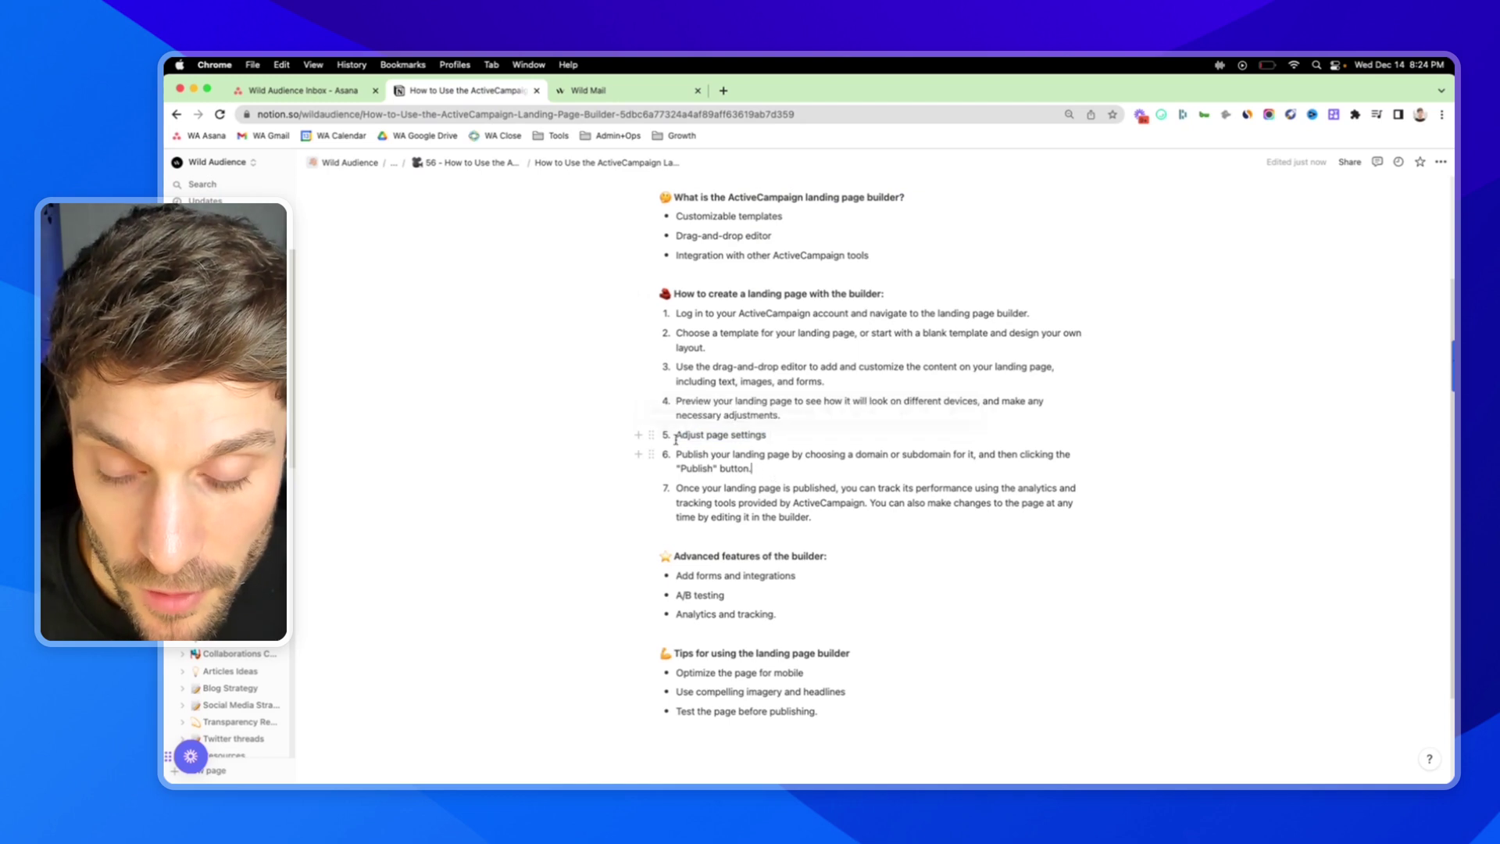
drag(678, 456, 978, 460)
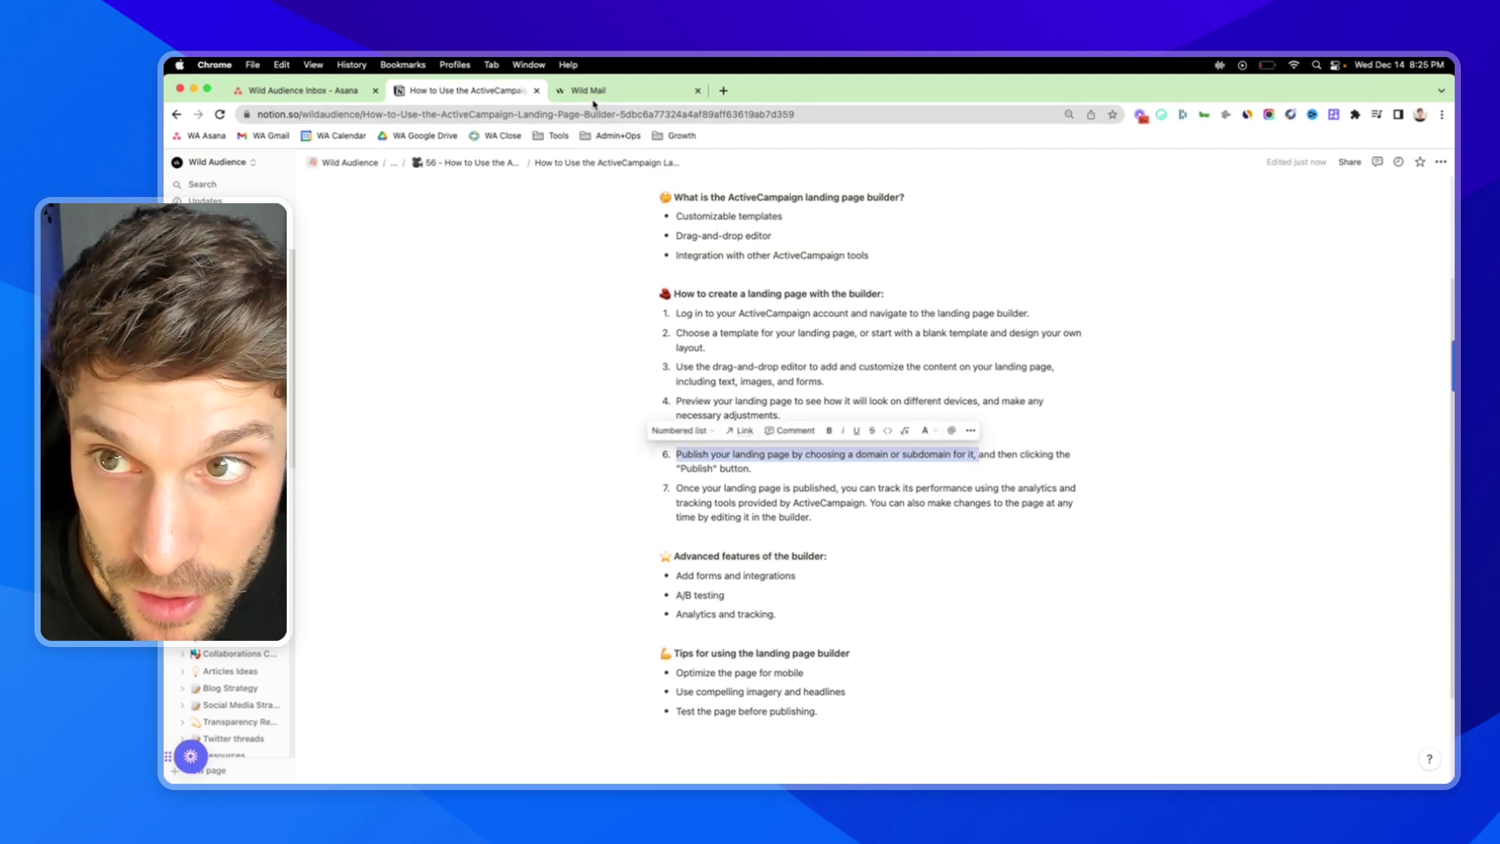
click(587, 91)
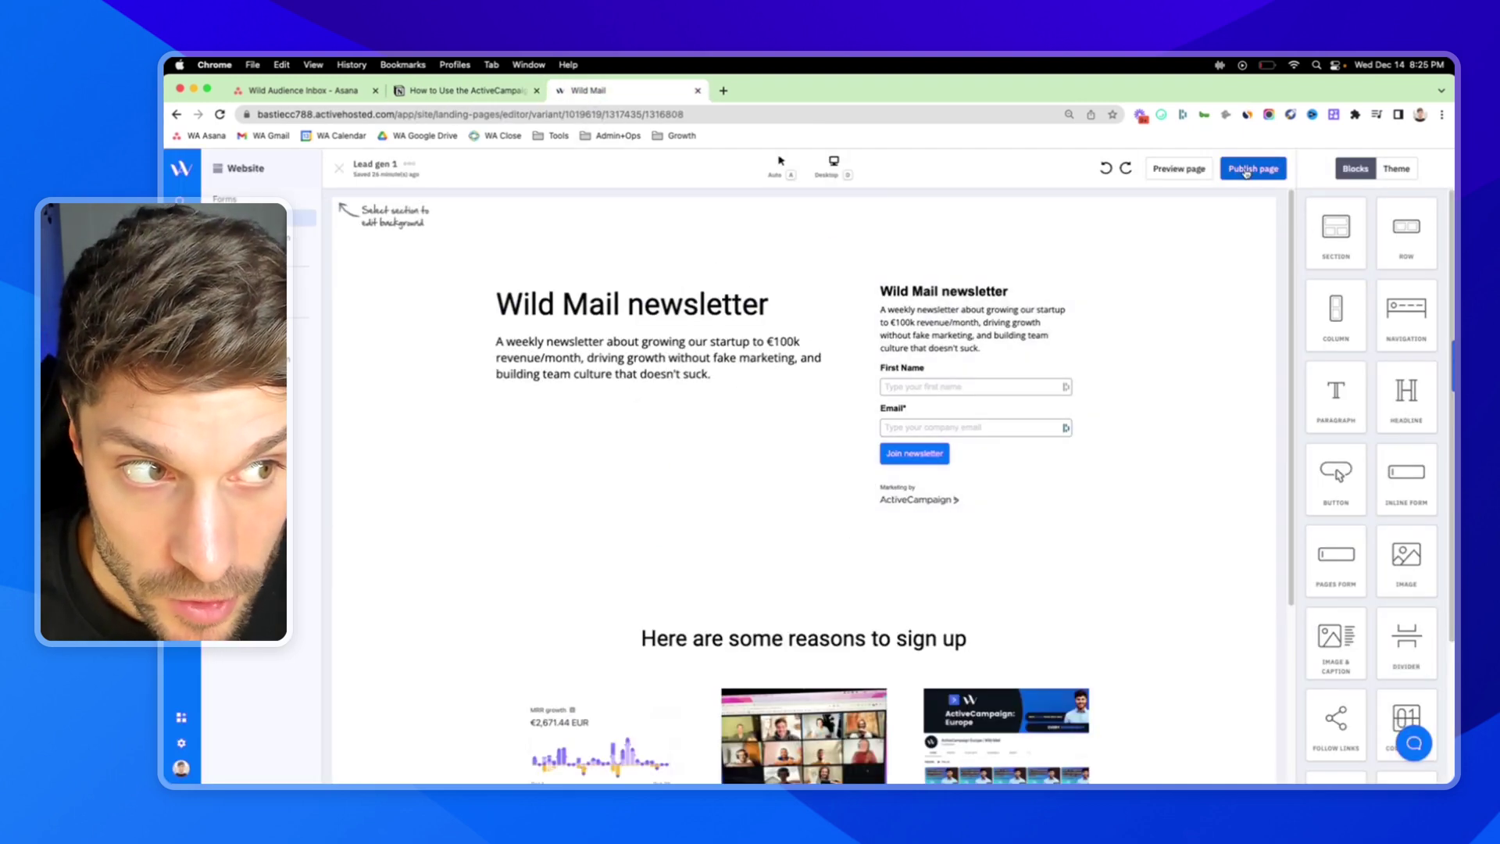
click(518, 95)
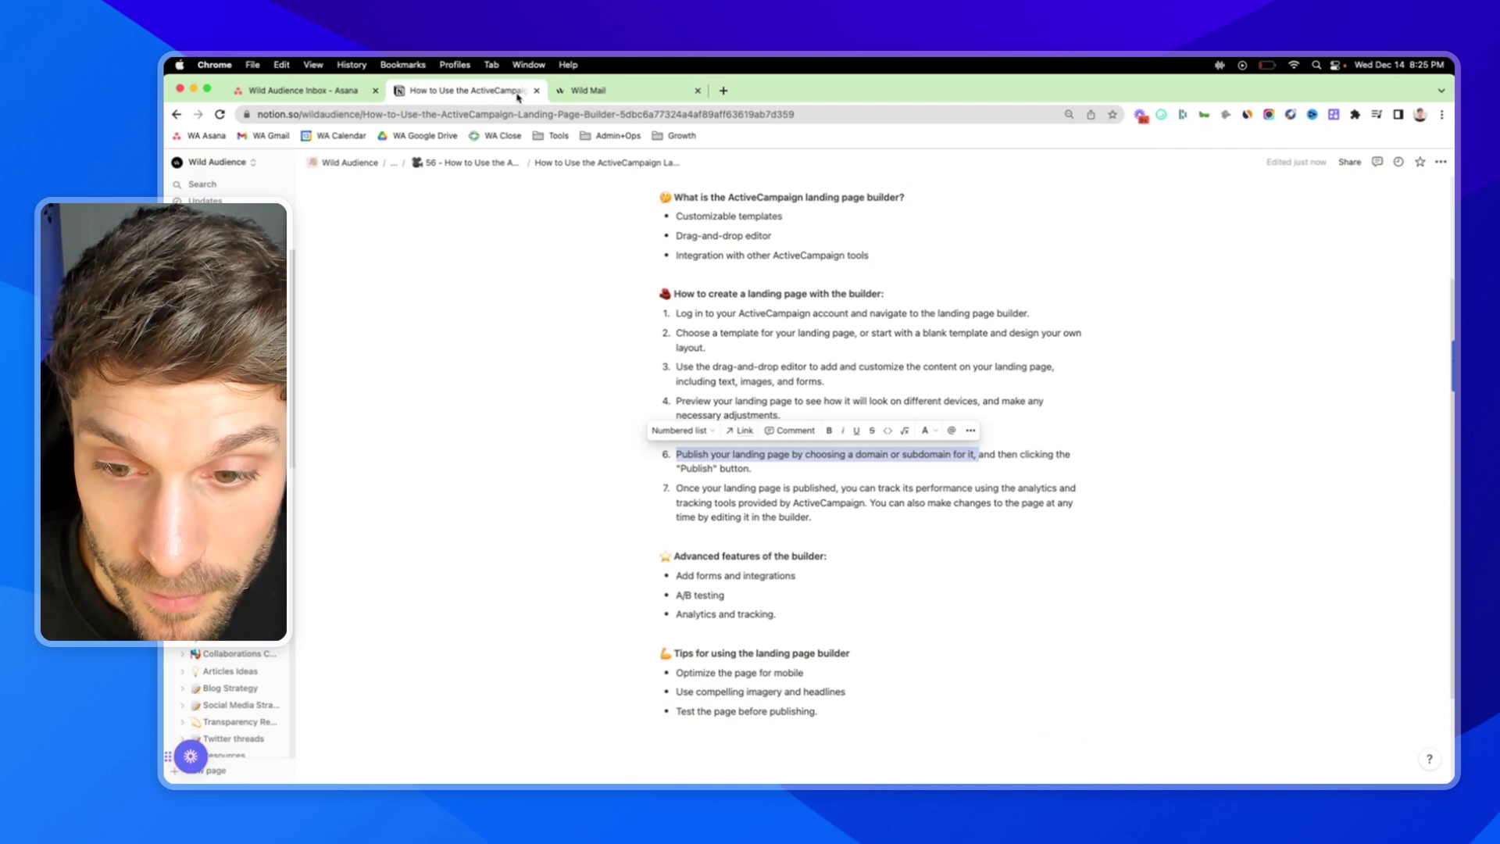
Step: Publish Lead gen 1 on the ac-page.com domain at URL lead-gen-1 and open the live page
click(614, 91)
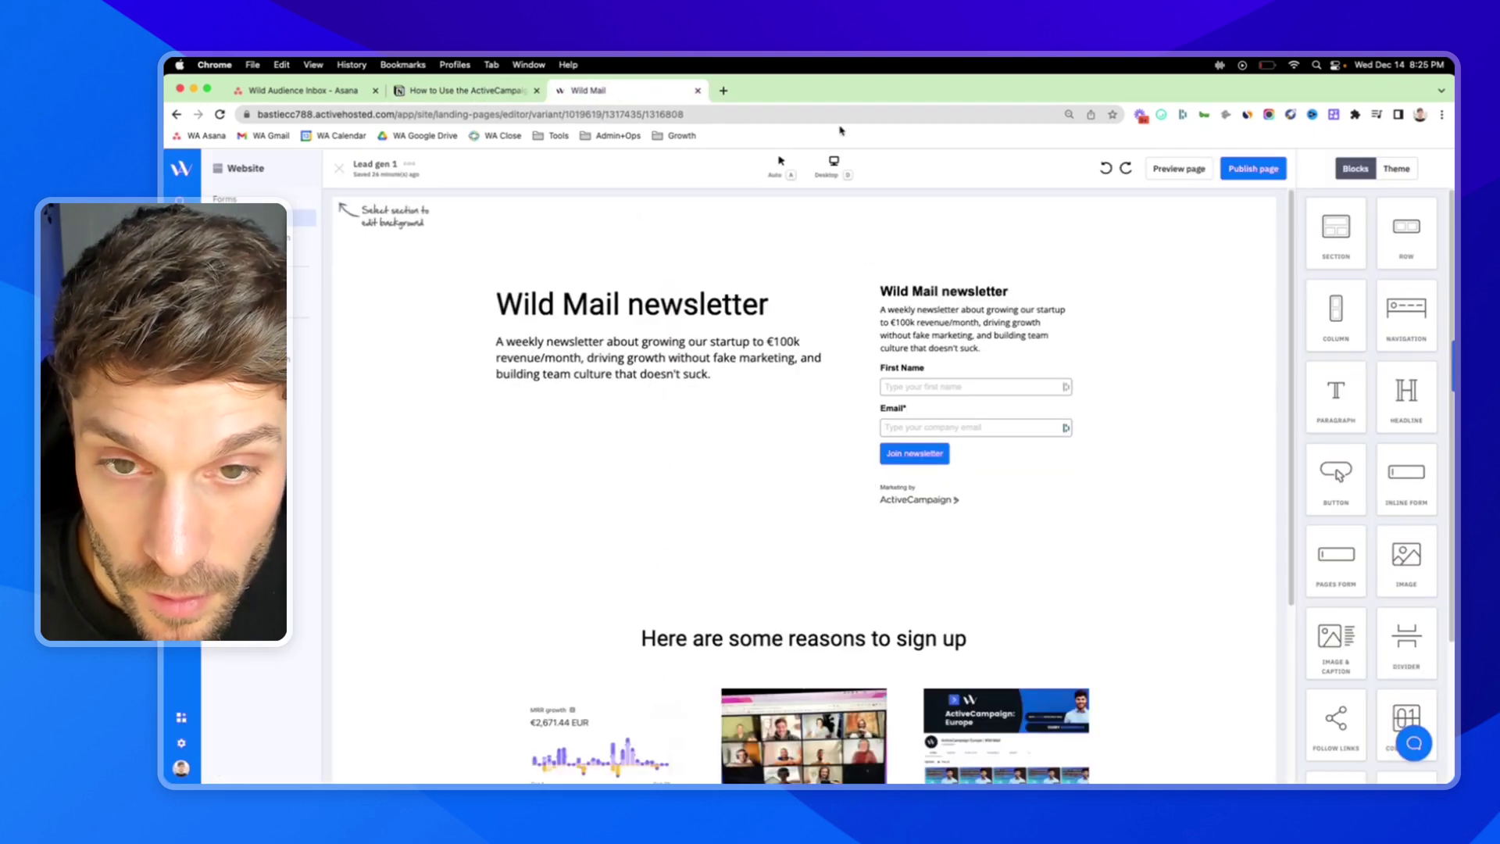
click(1246, 169)
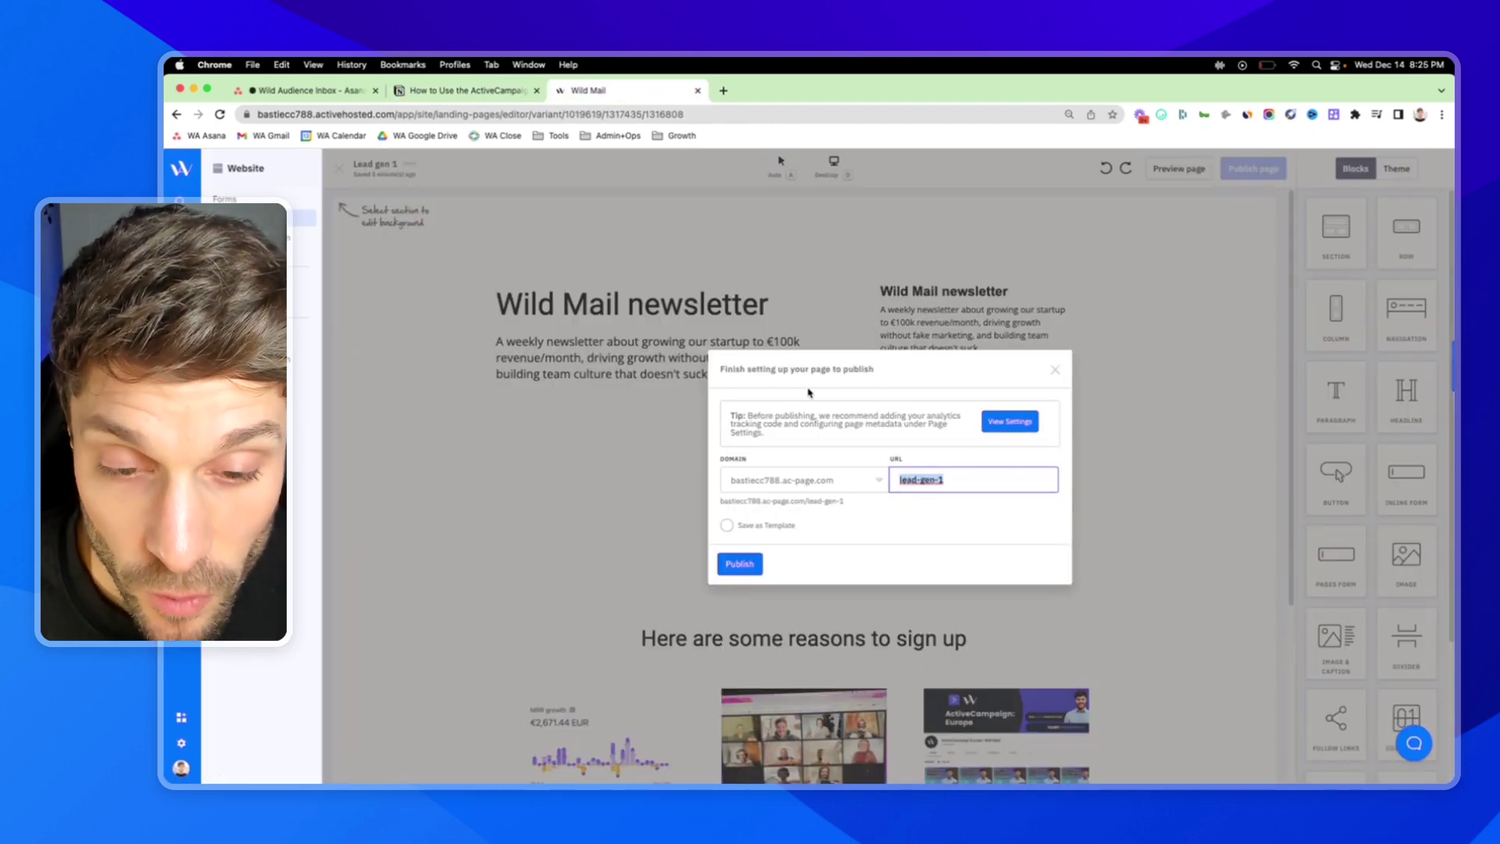
drag(732, 417, 887, 434)
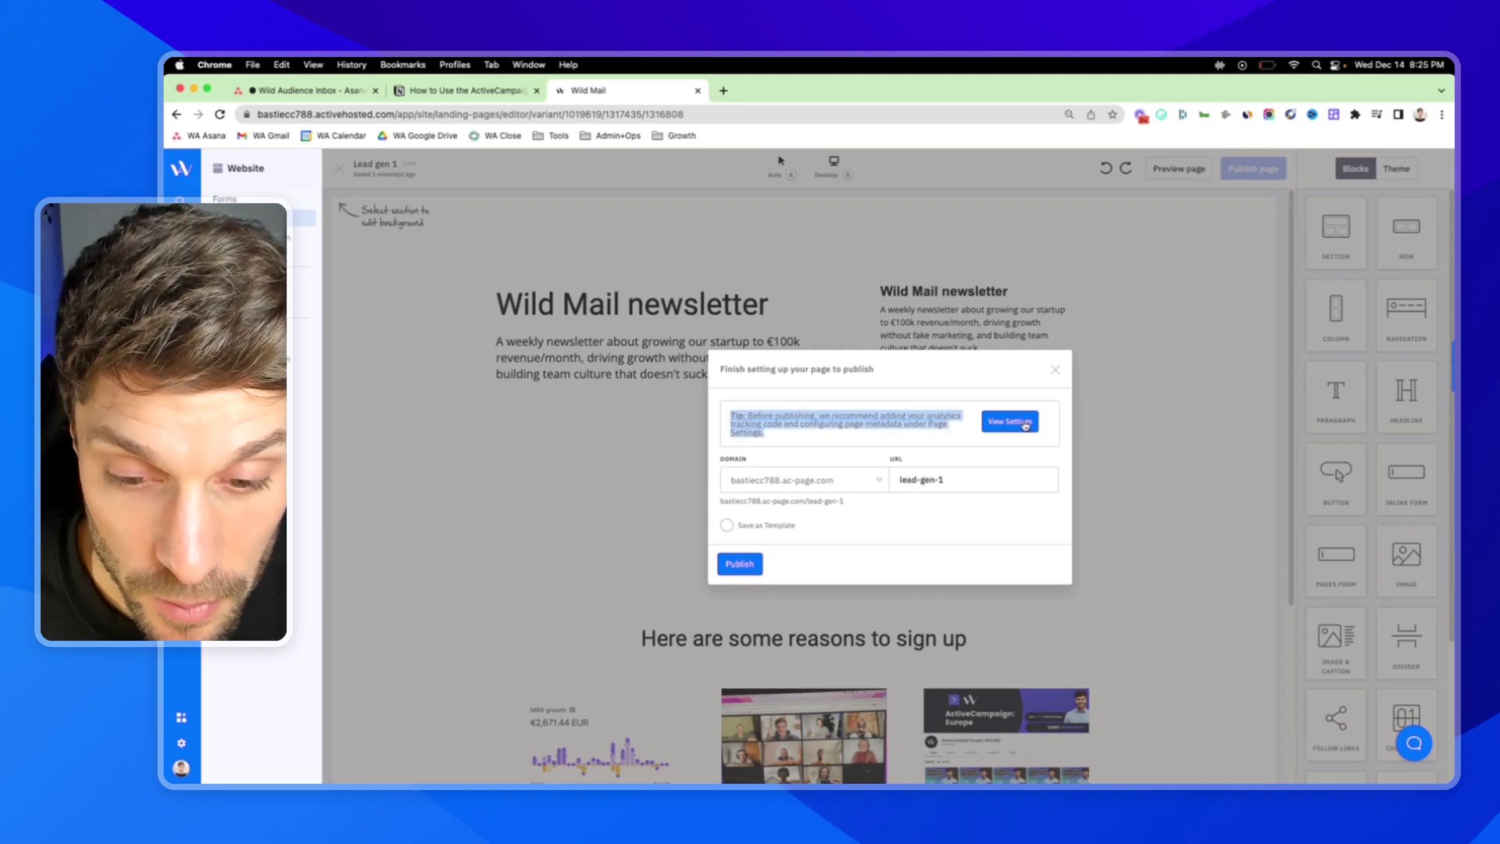
click(831, 442)
click(877, 480)
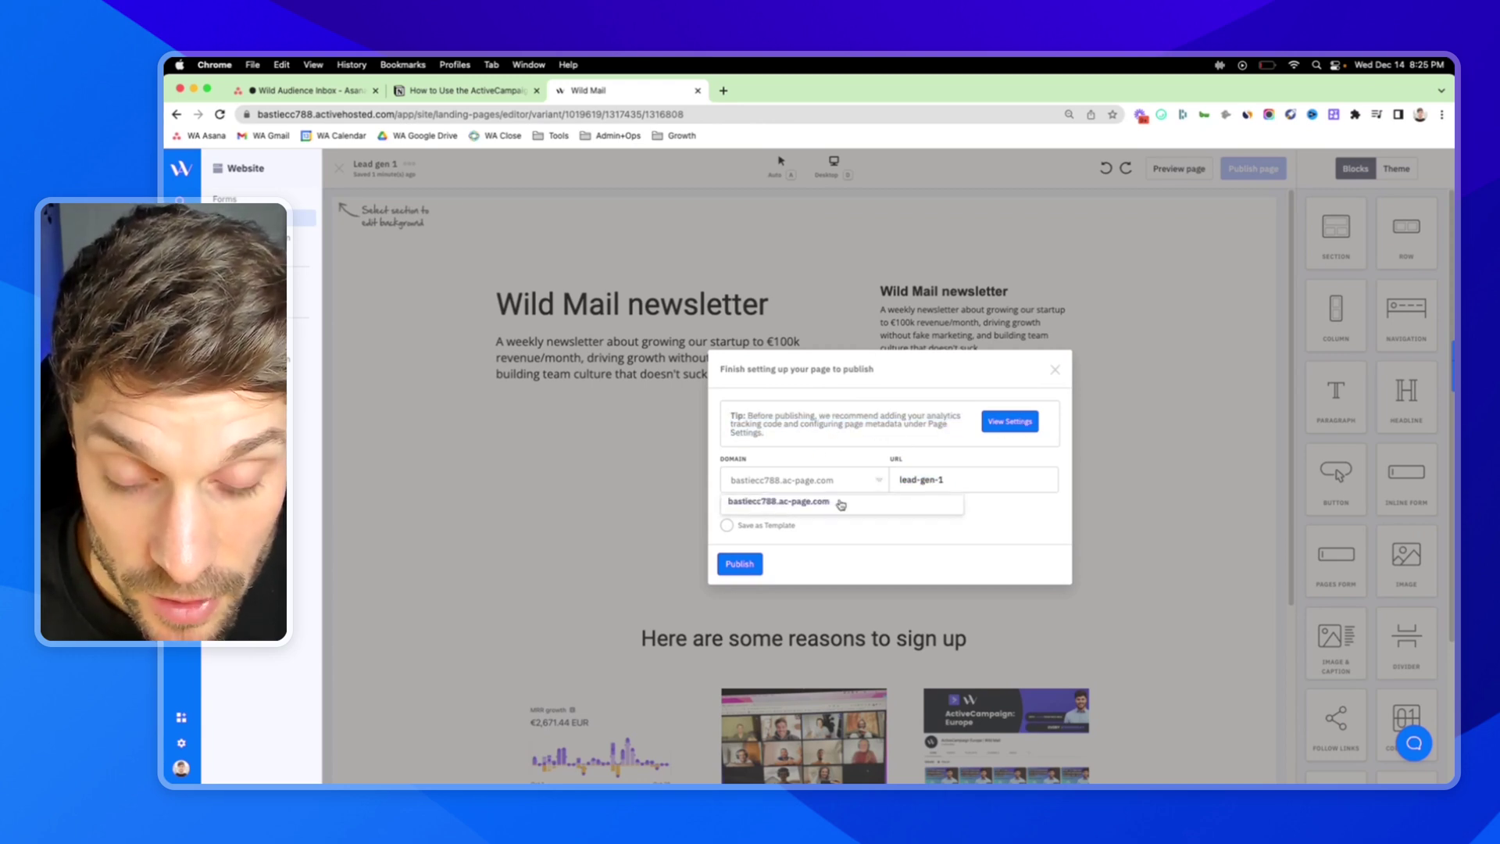
click(870, 504)
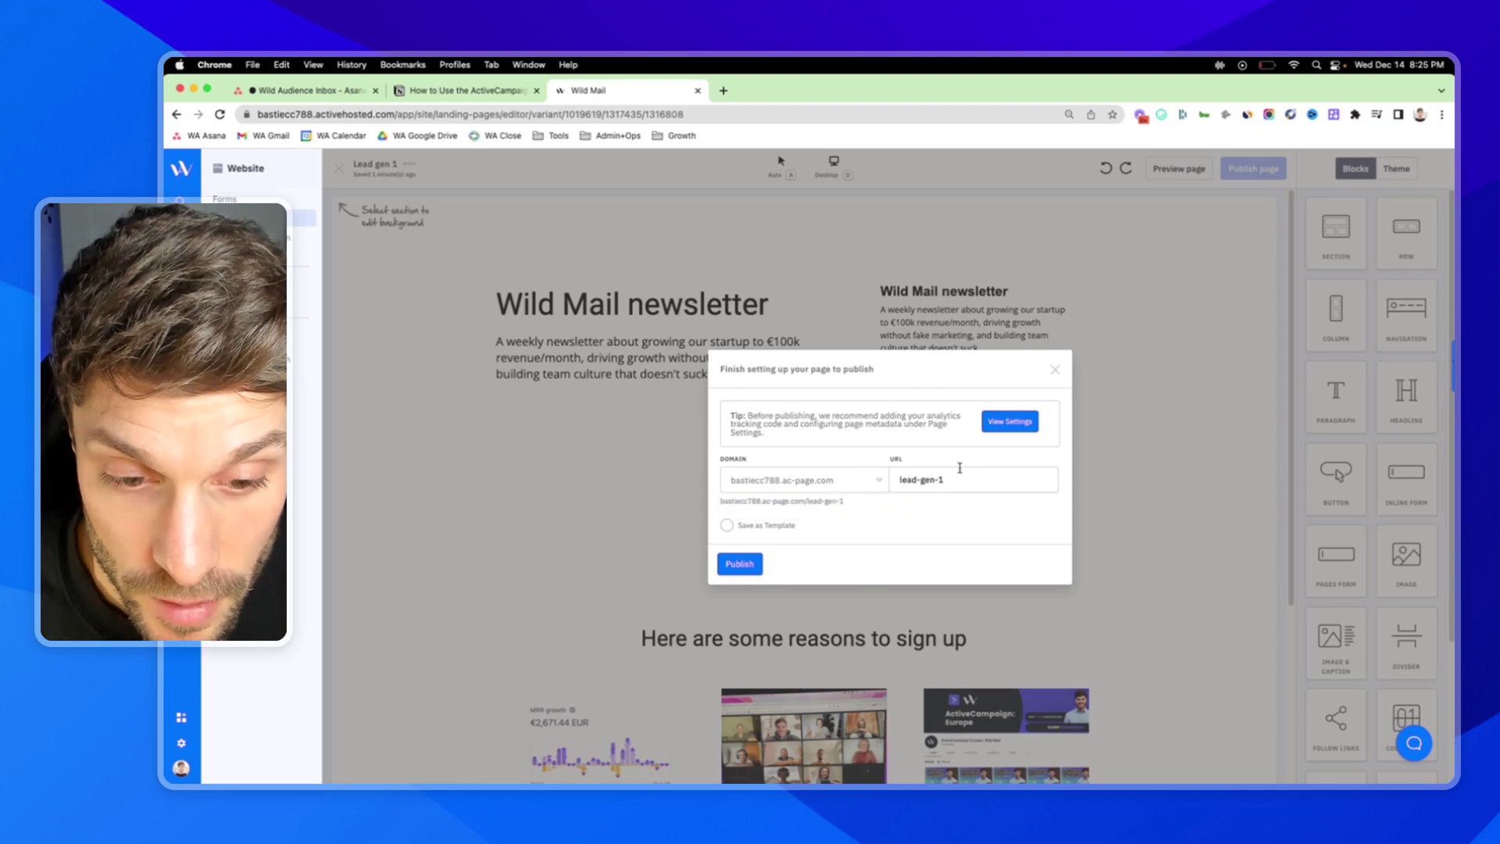
drag(945, 480, 901, 479)
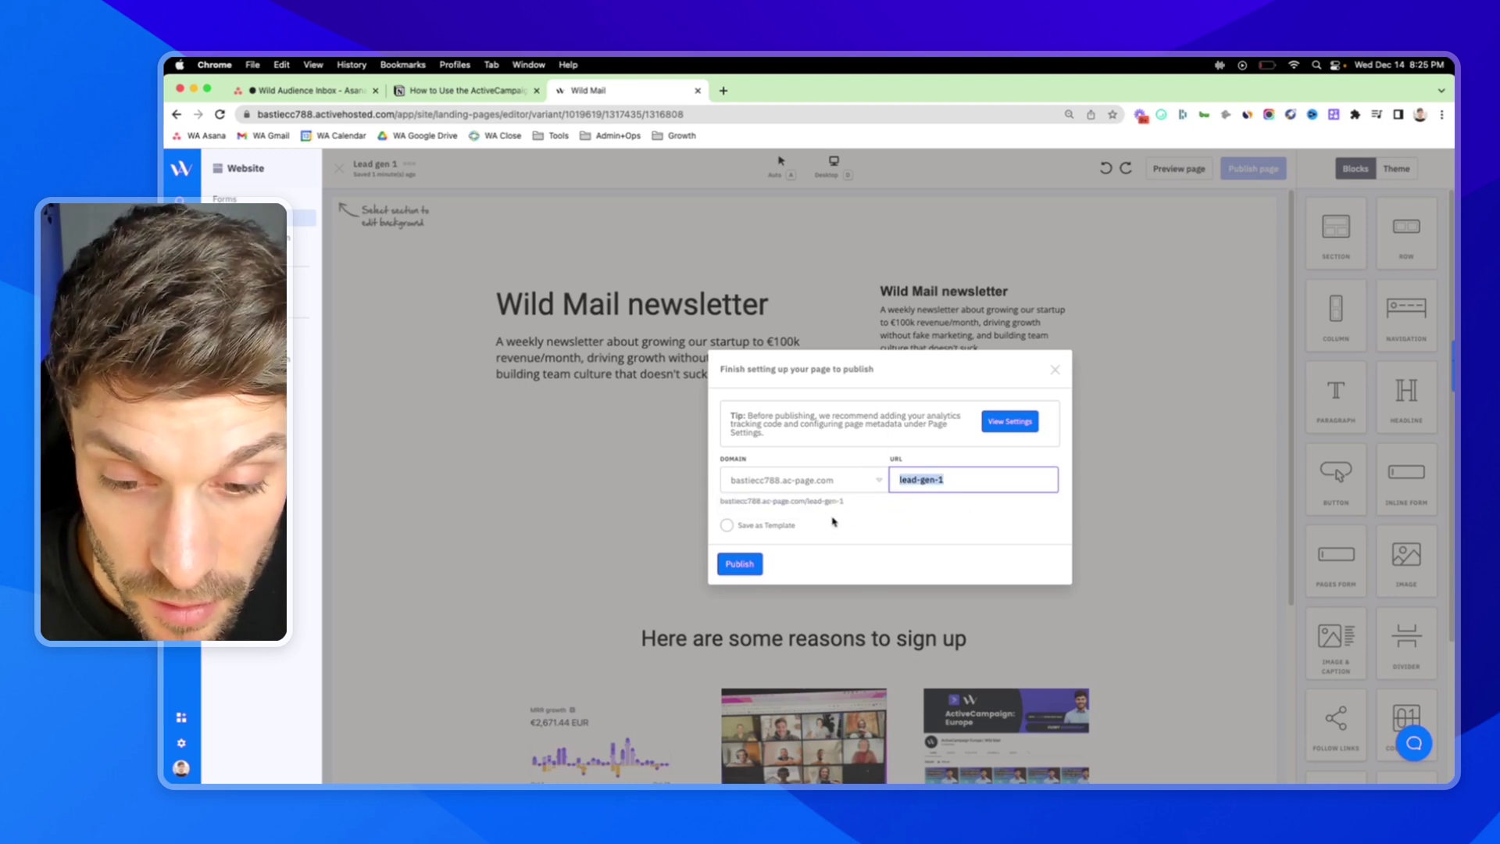
click(785, 504)
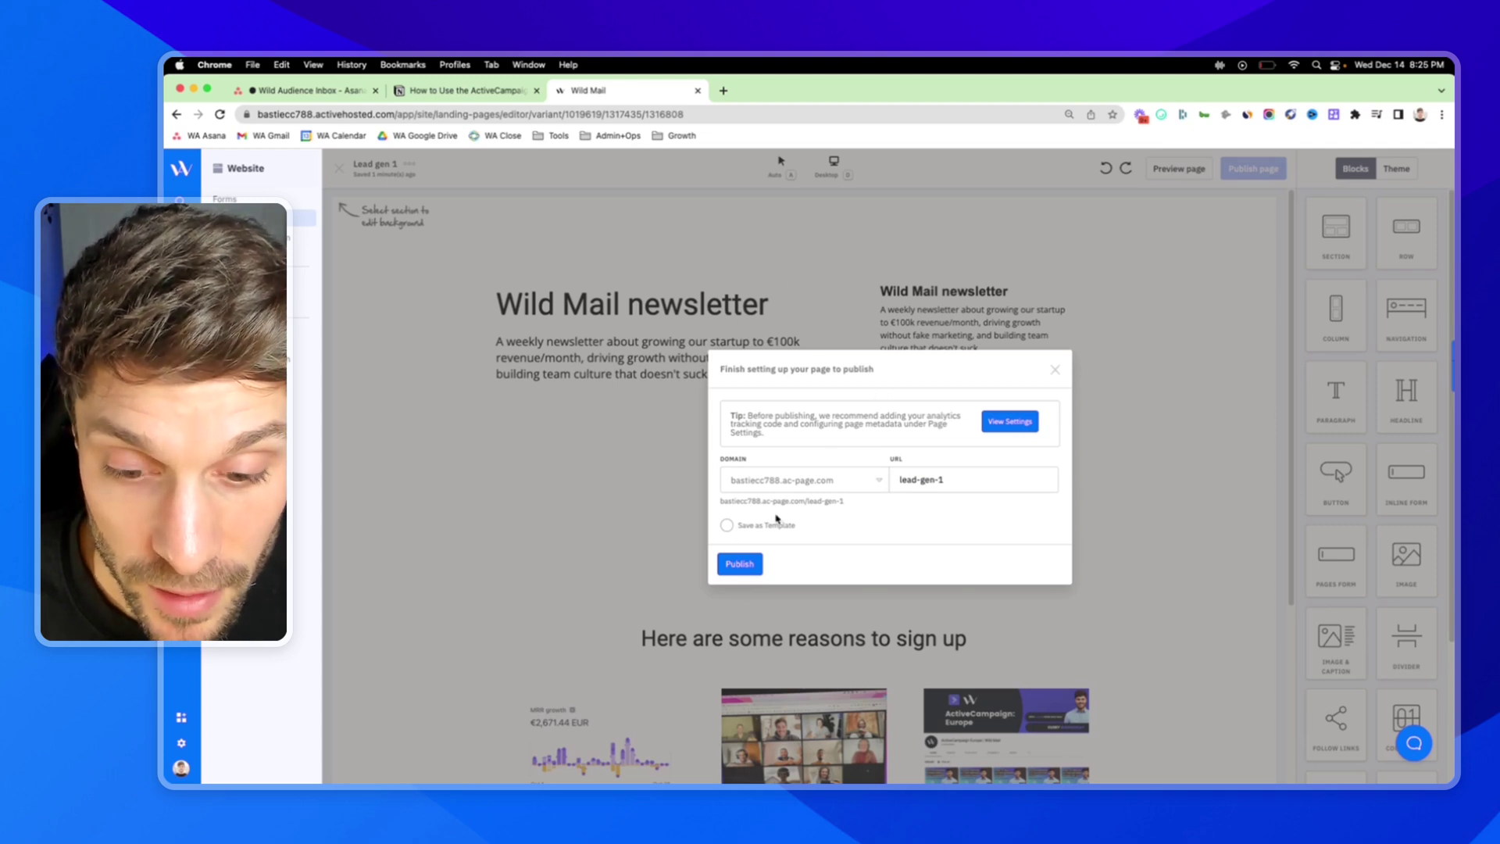
click(740, 564)
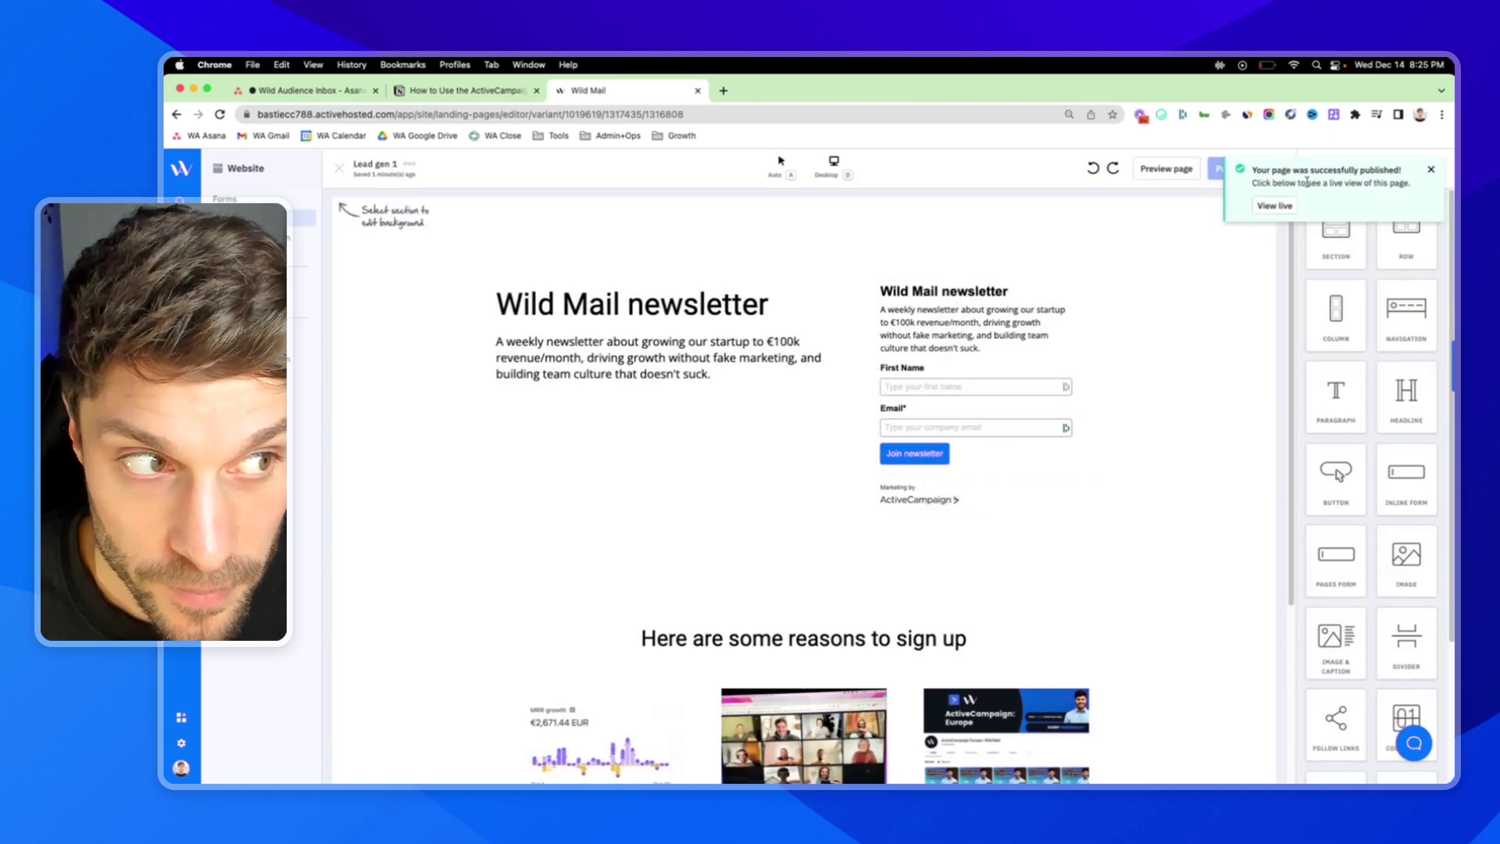
click(1275, 205)
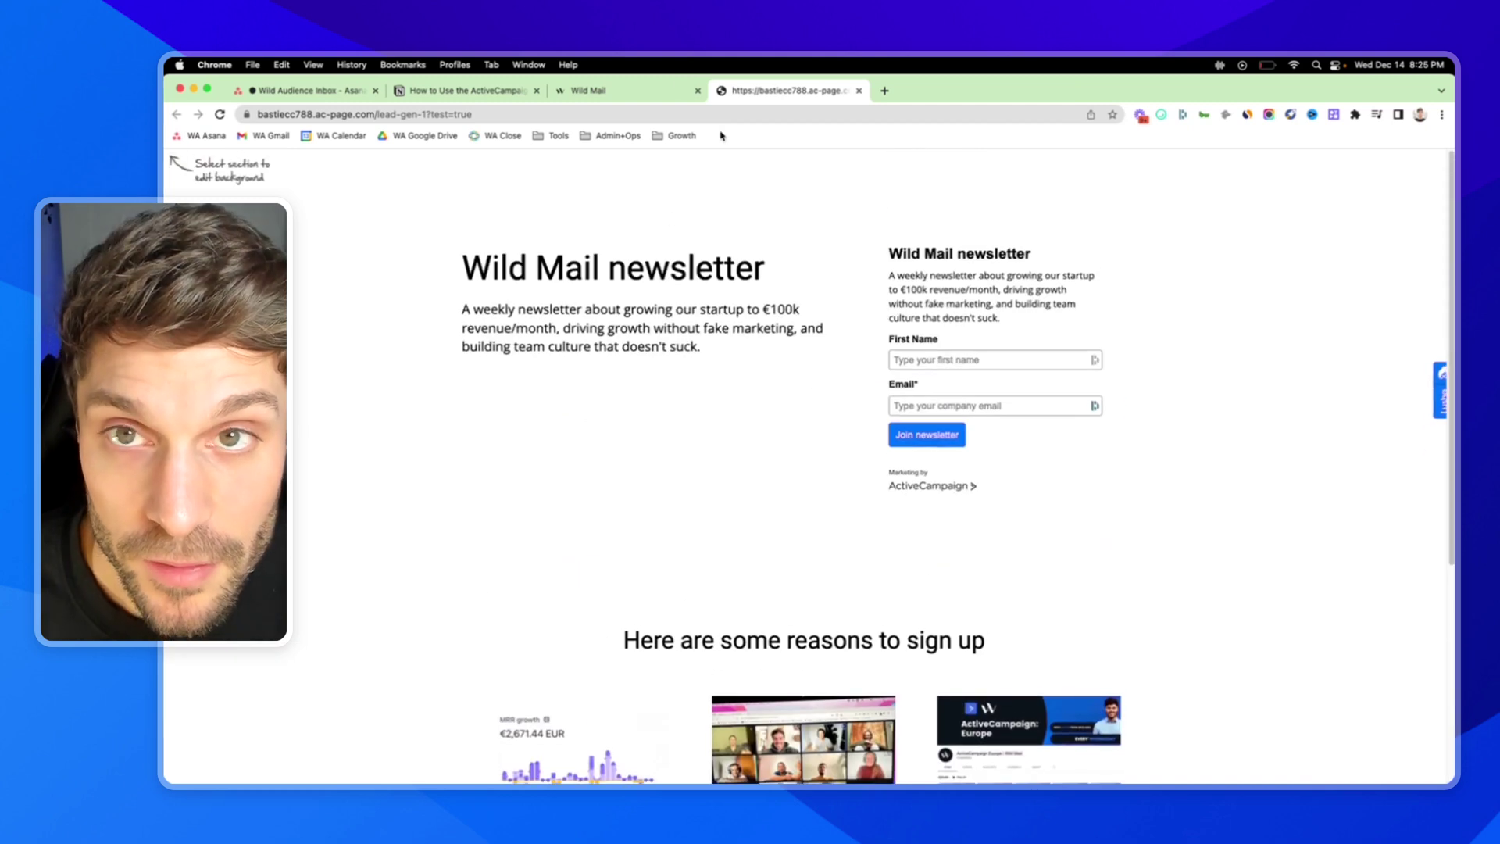
click(469, 91)
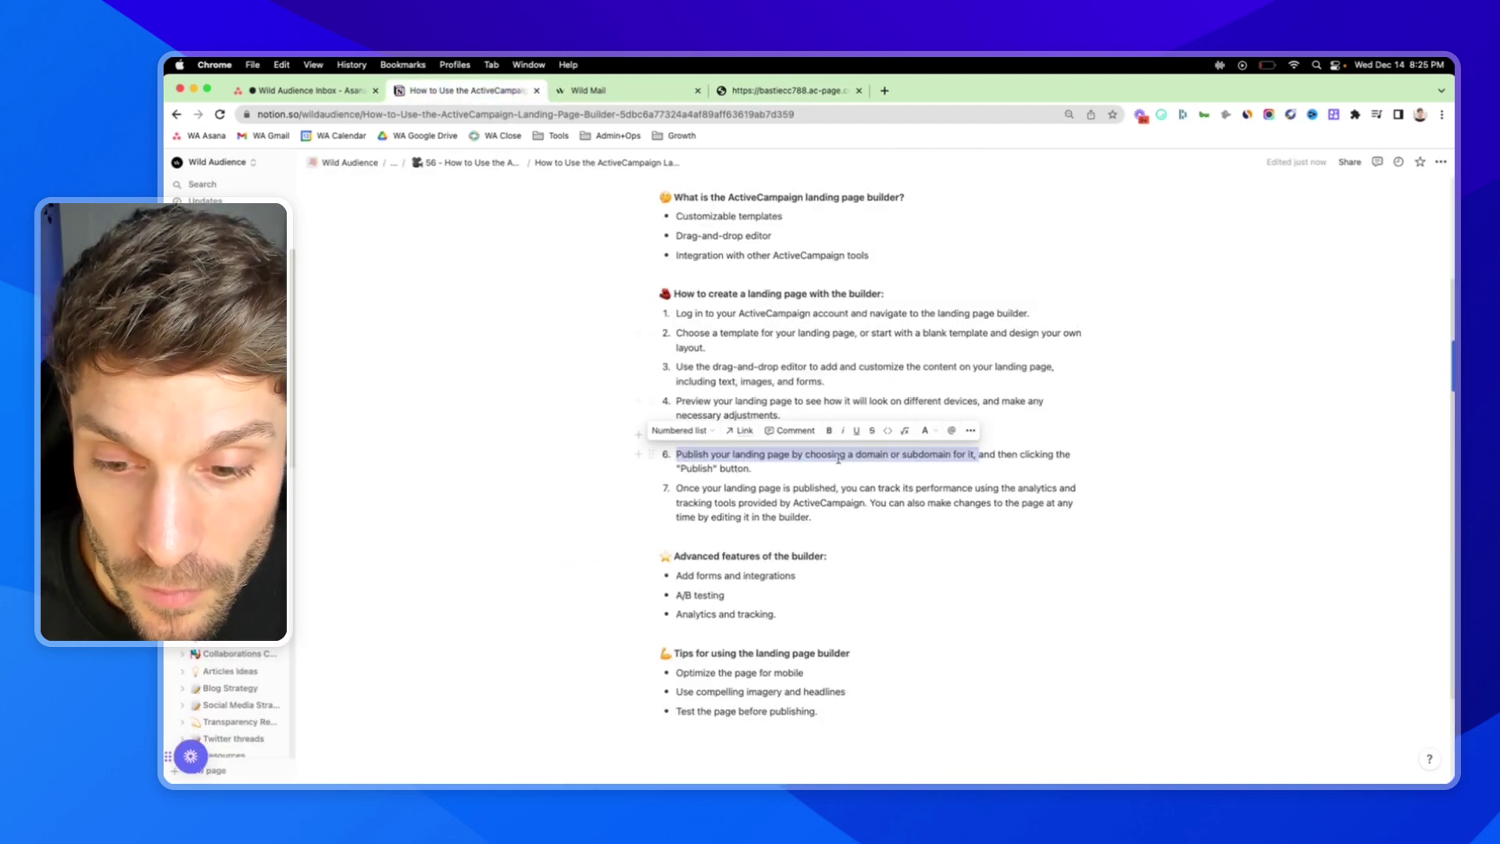
Step: Select and review step 7 of the Notion guide, then scroll down to the Advanced features list
click(781, 517)
scroll(789, 454, down, 3)
drag(677, 386, 952, 401)
click(801, 400)
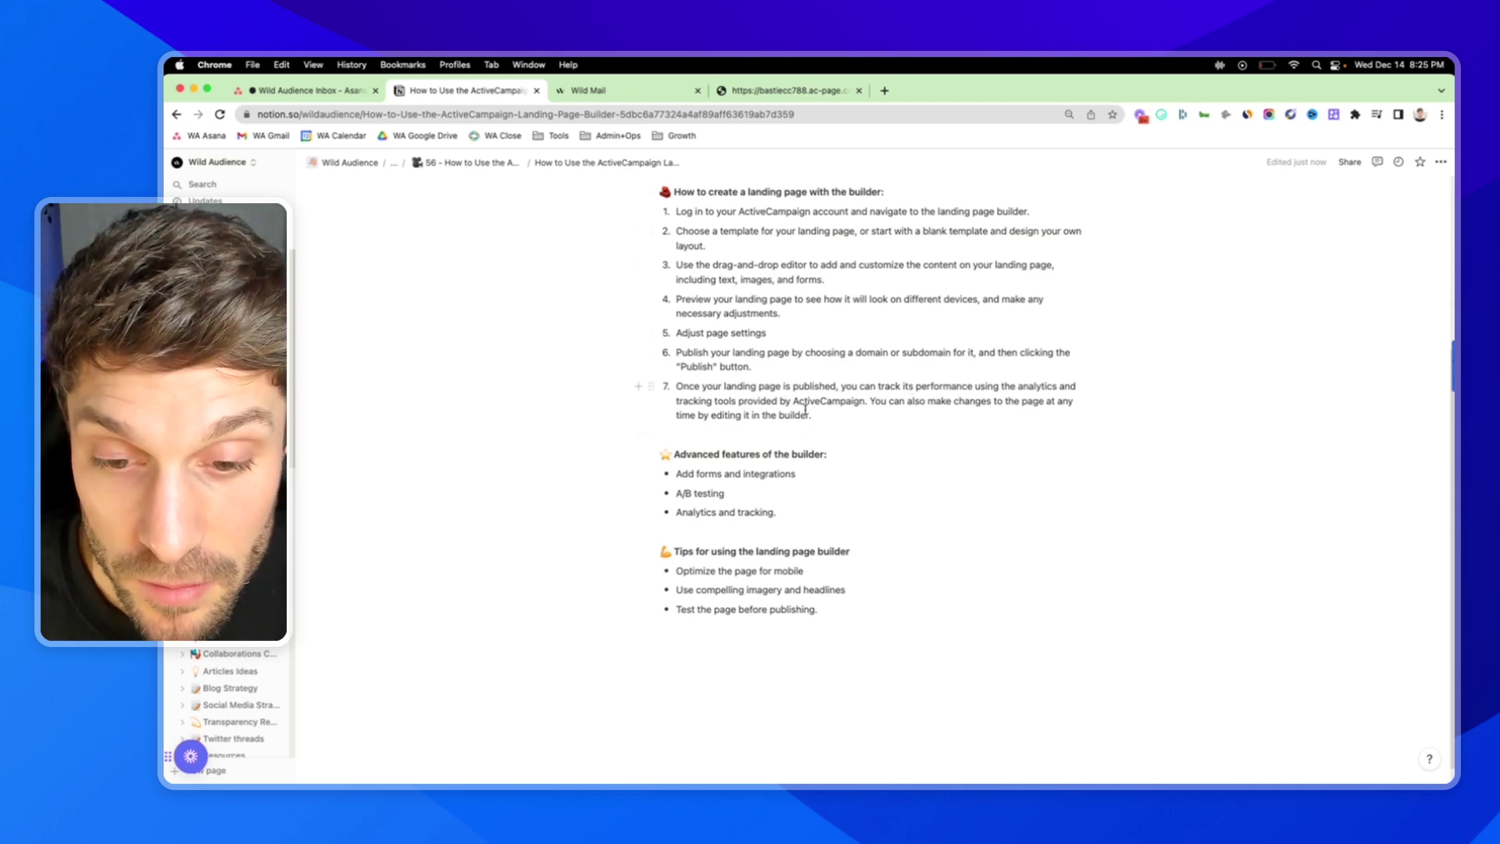
scroll(818, 417, down, 1)
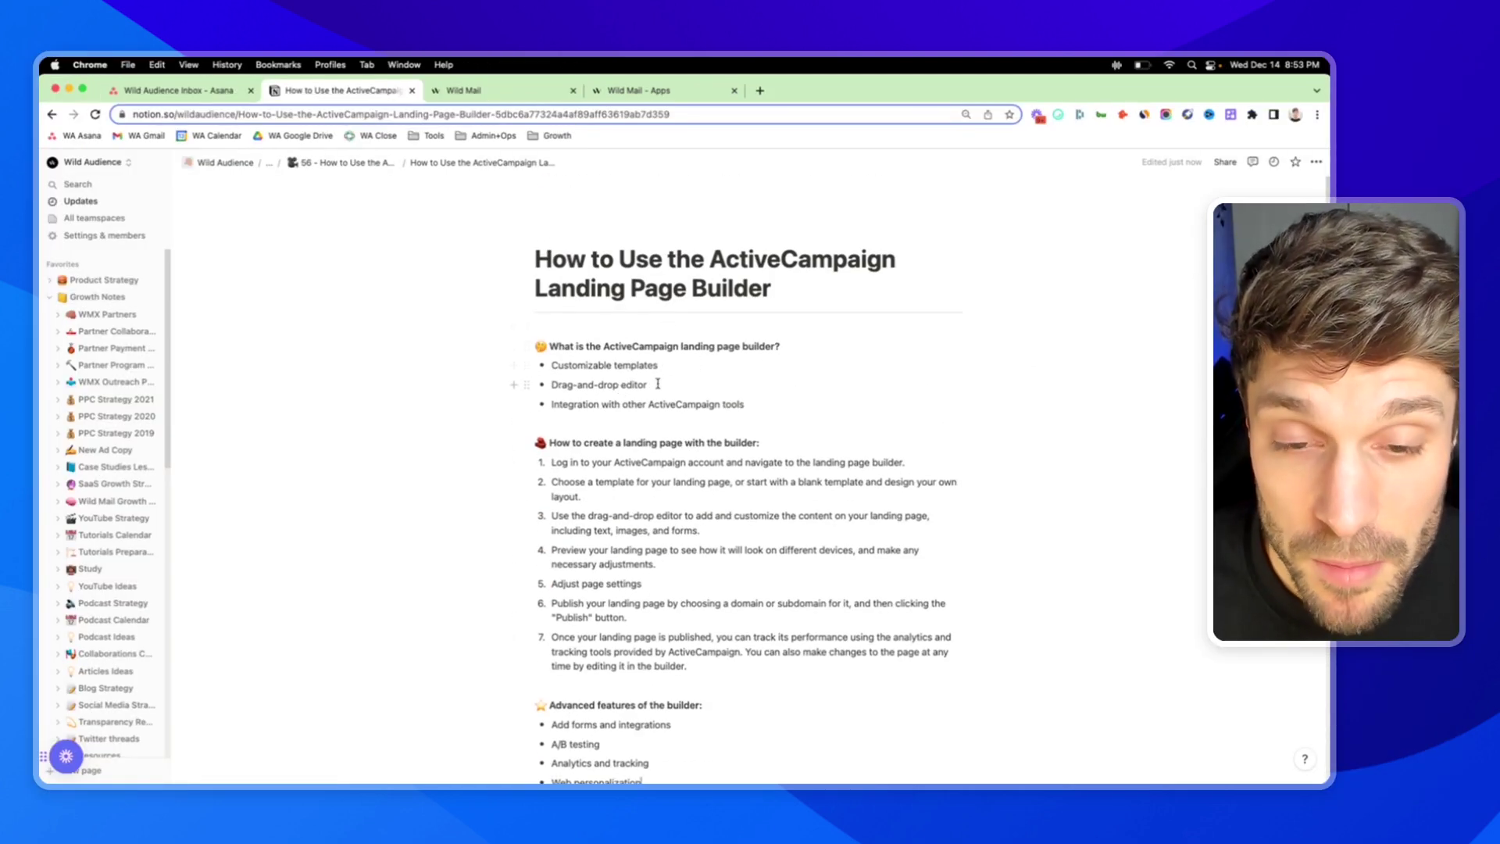
scroll(577, 307, down, 2)
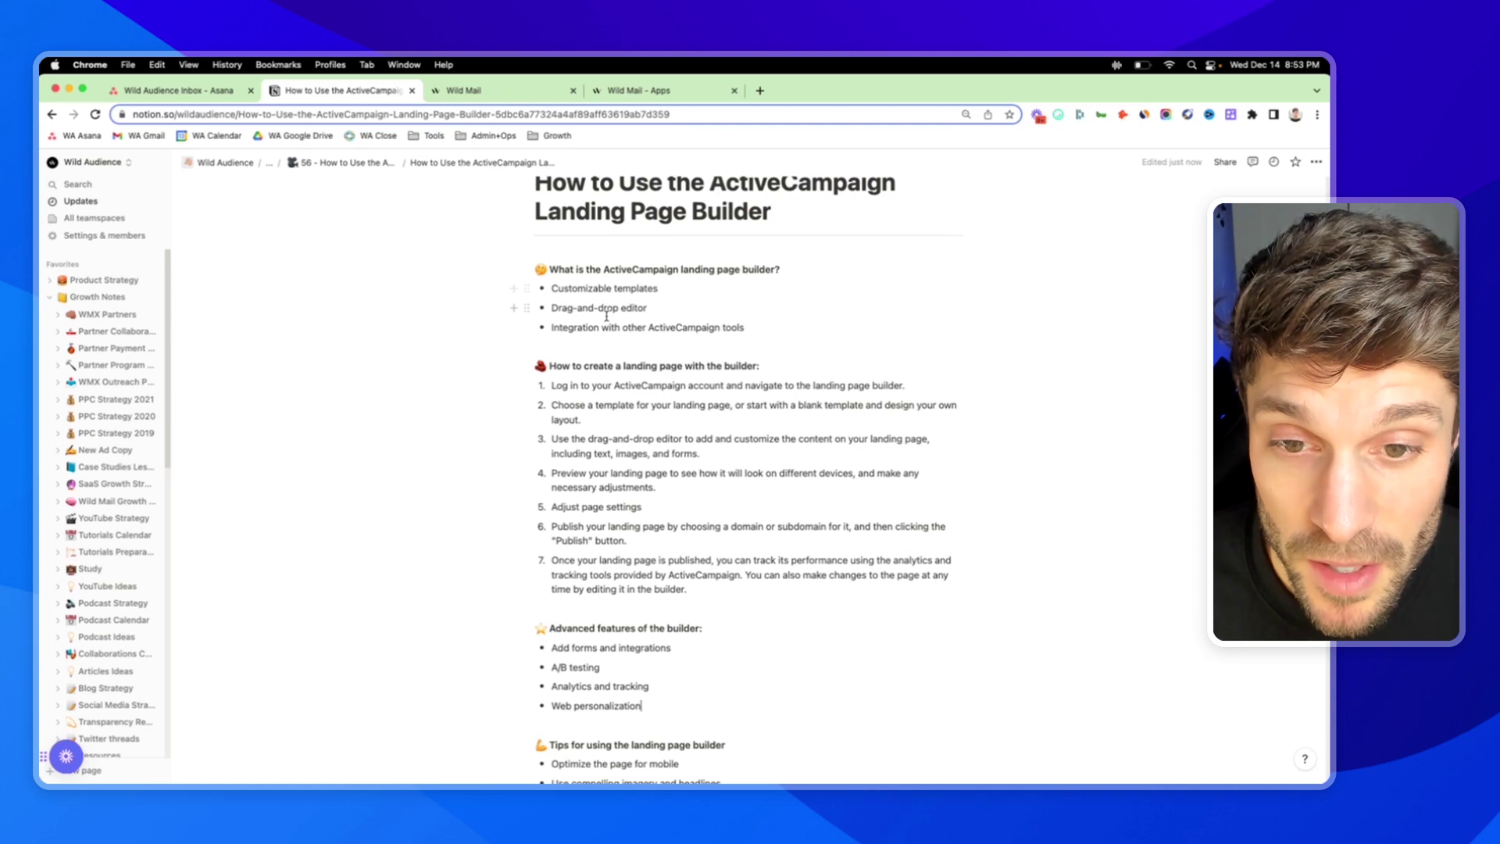
scroll(633, 315, down, 4)
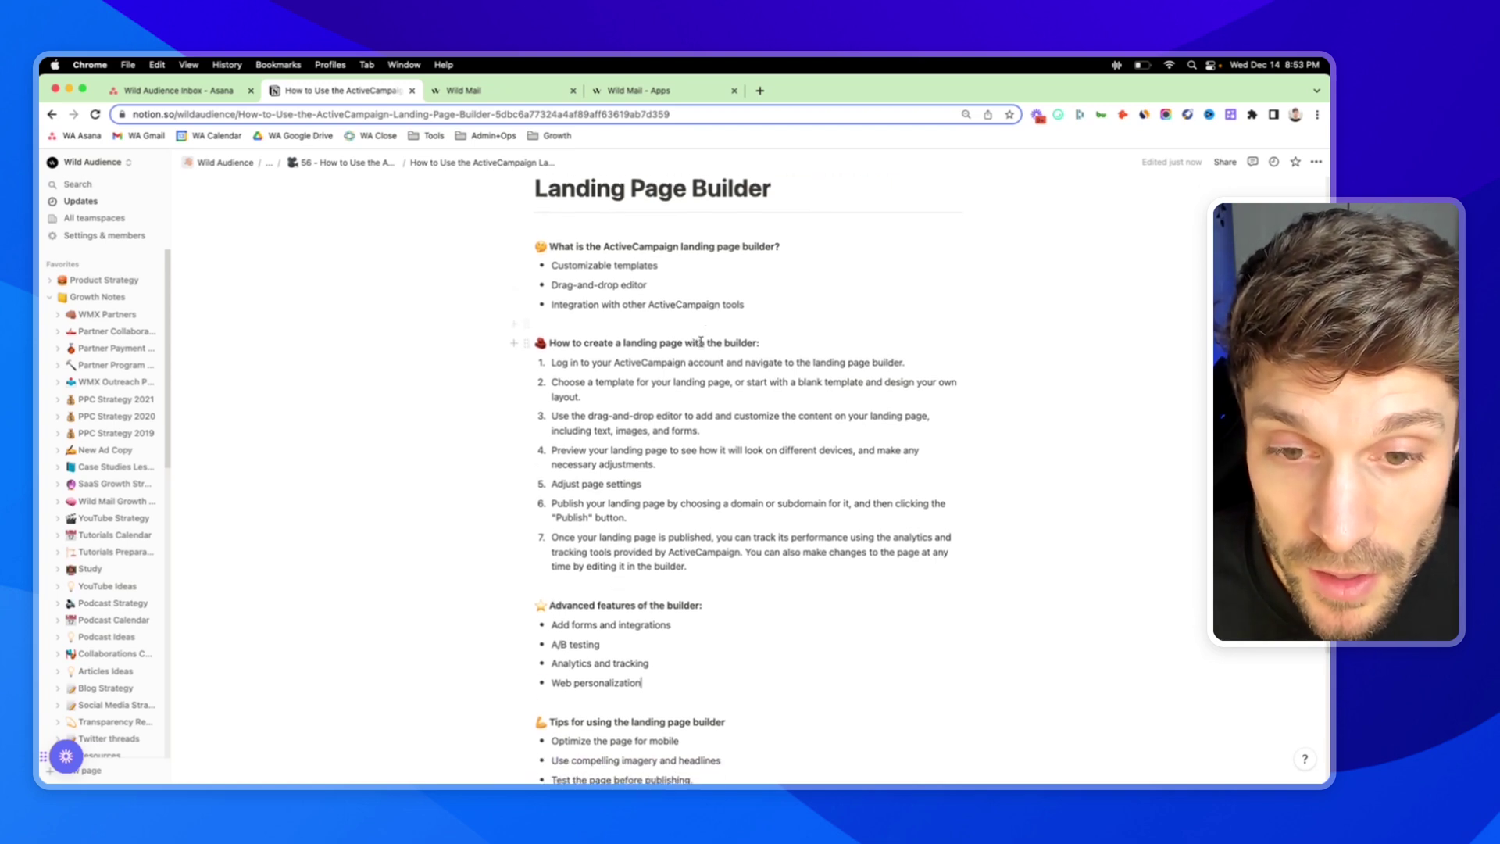
scroll(649, 445, down, 1)
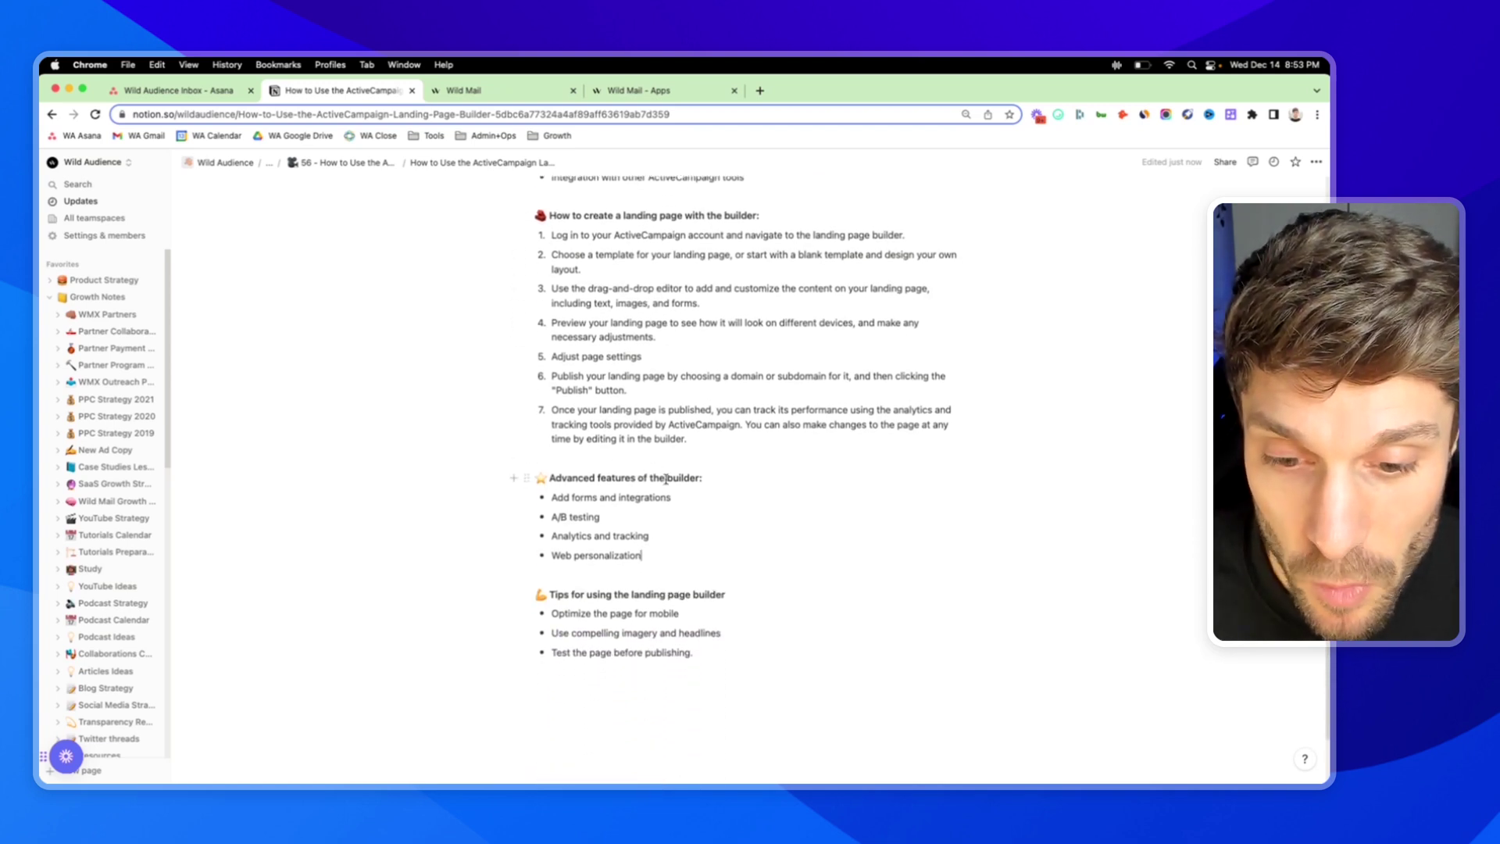
drag(553, 497, 670, 498)
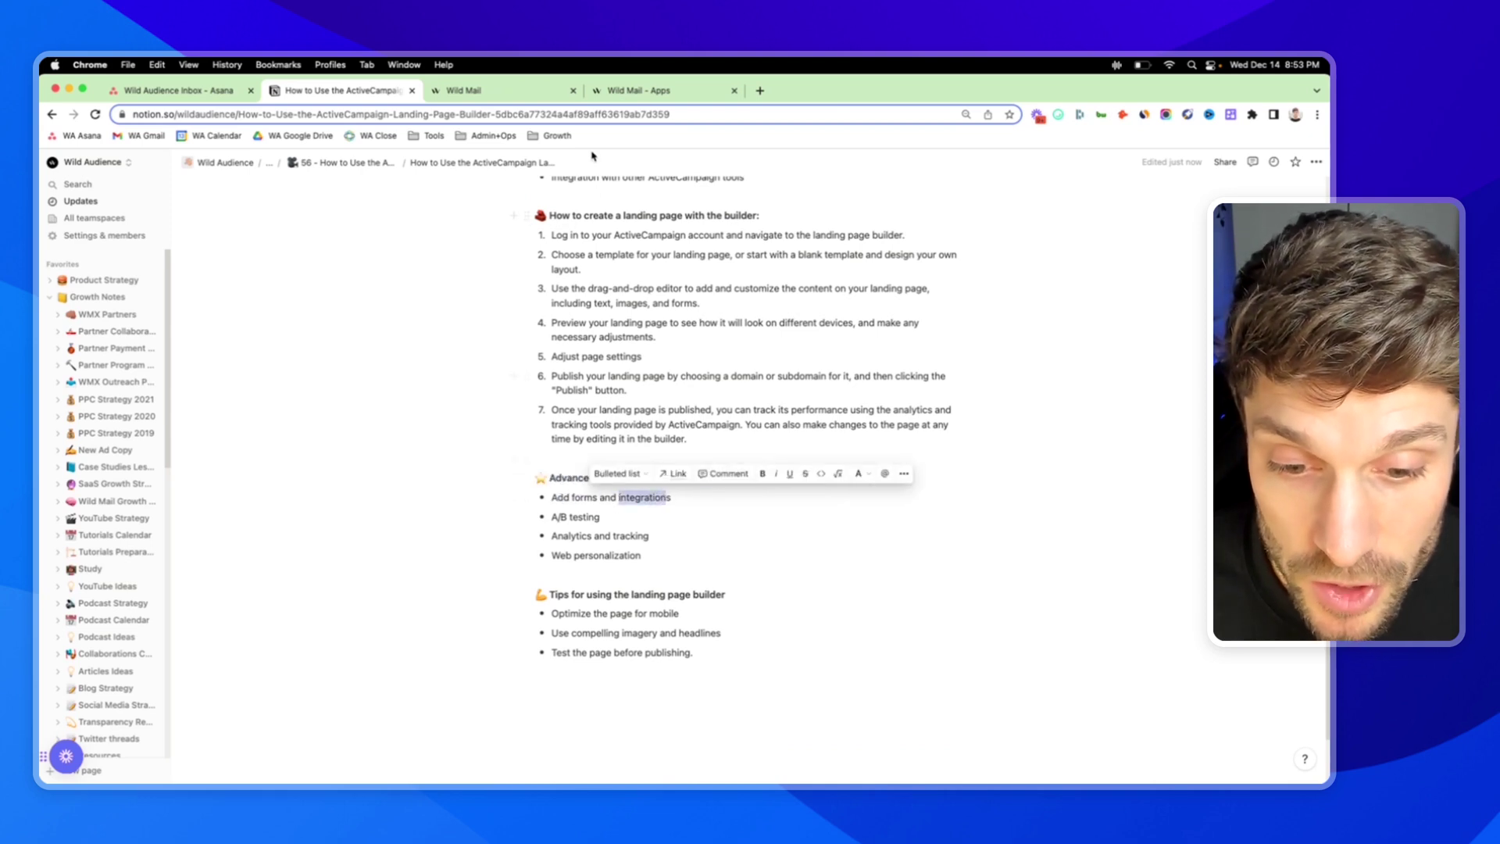
click(652, 94)
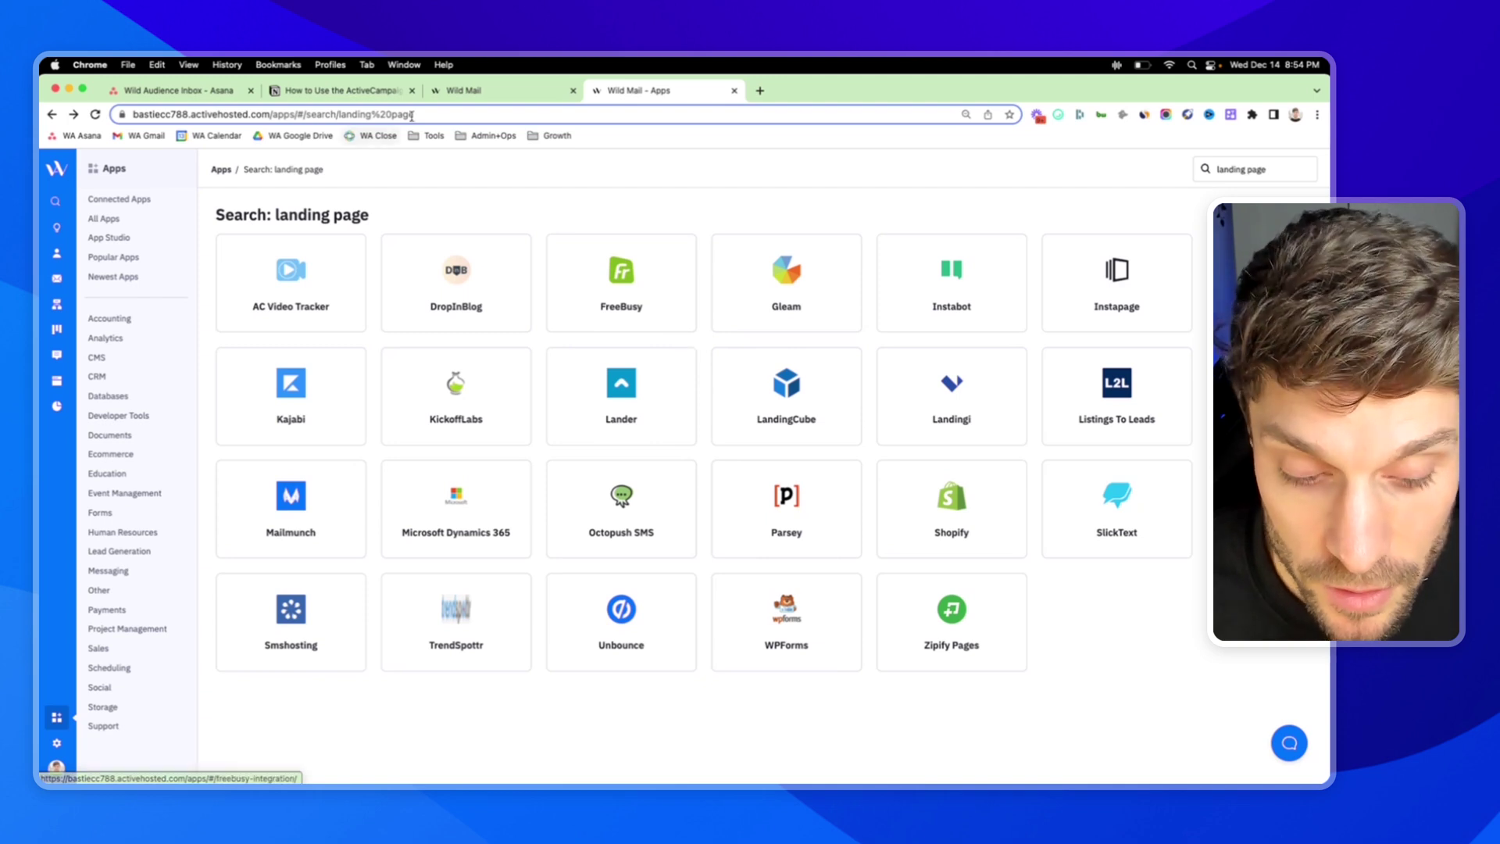
click(526, 97)
Step: Visit the live Lead gen 1 page, then refresh the Pages list to update its page views
click(366, 94)
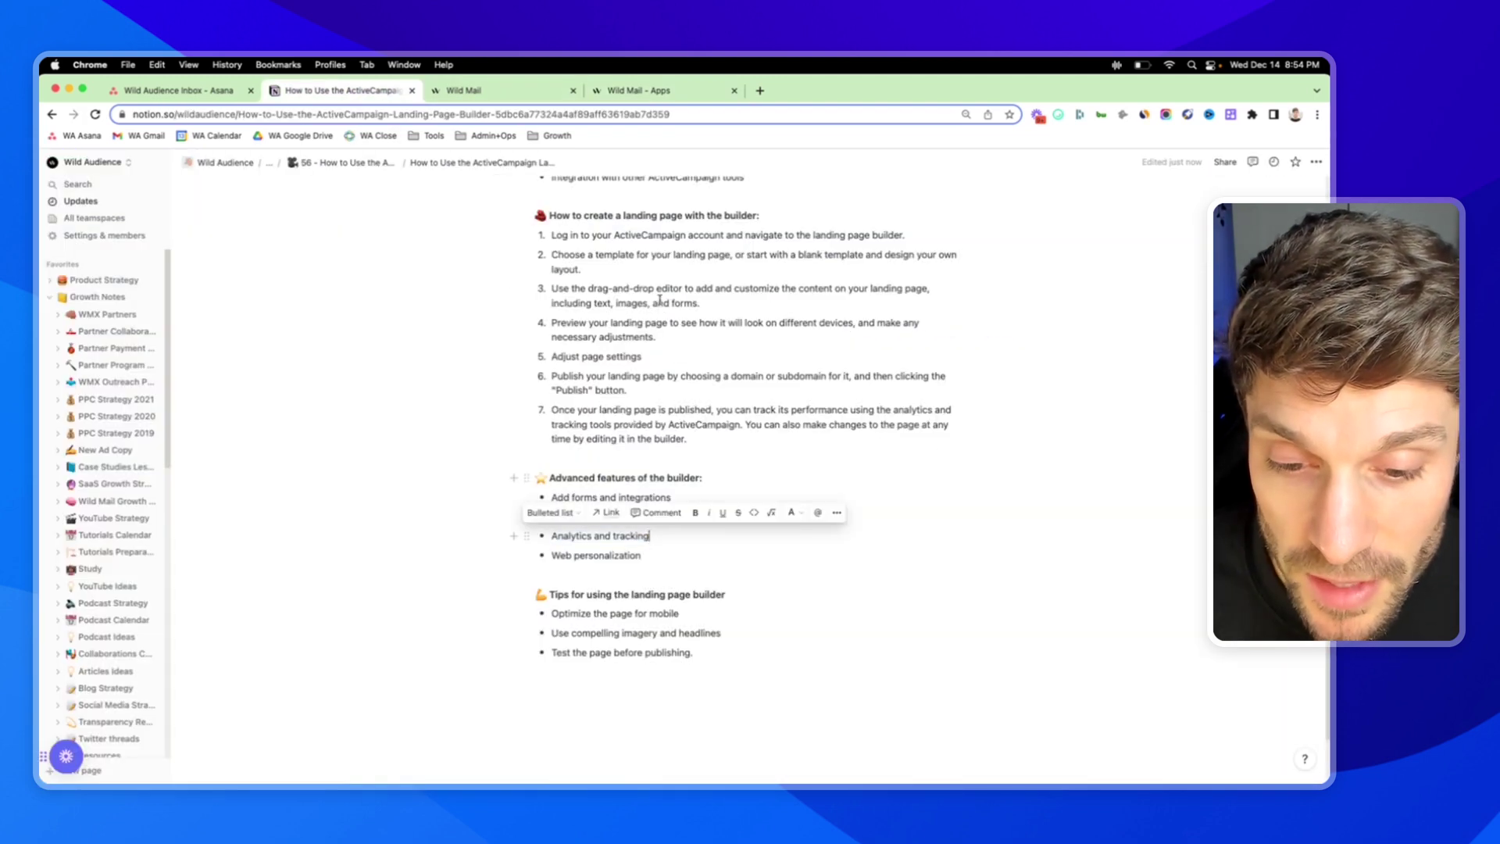
click(539, 94)
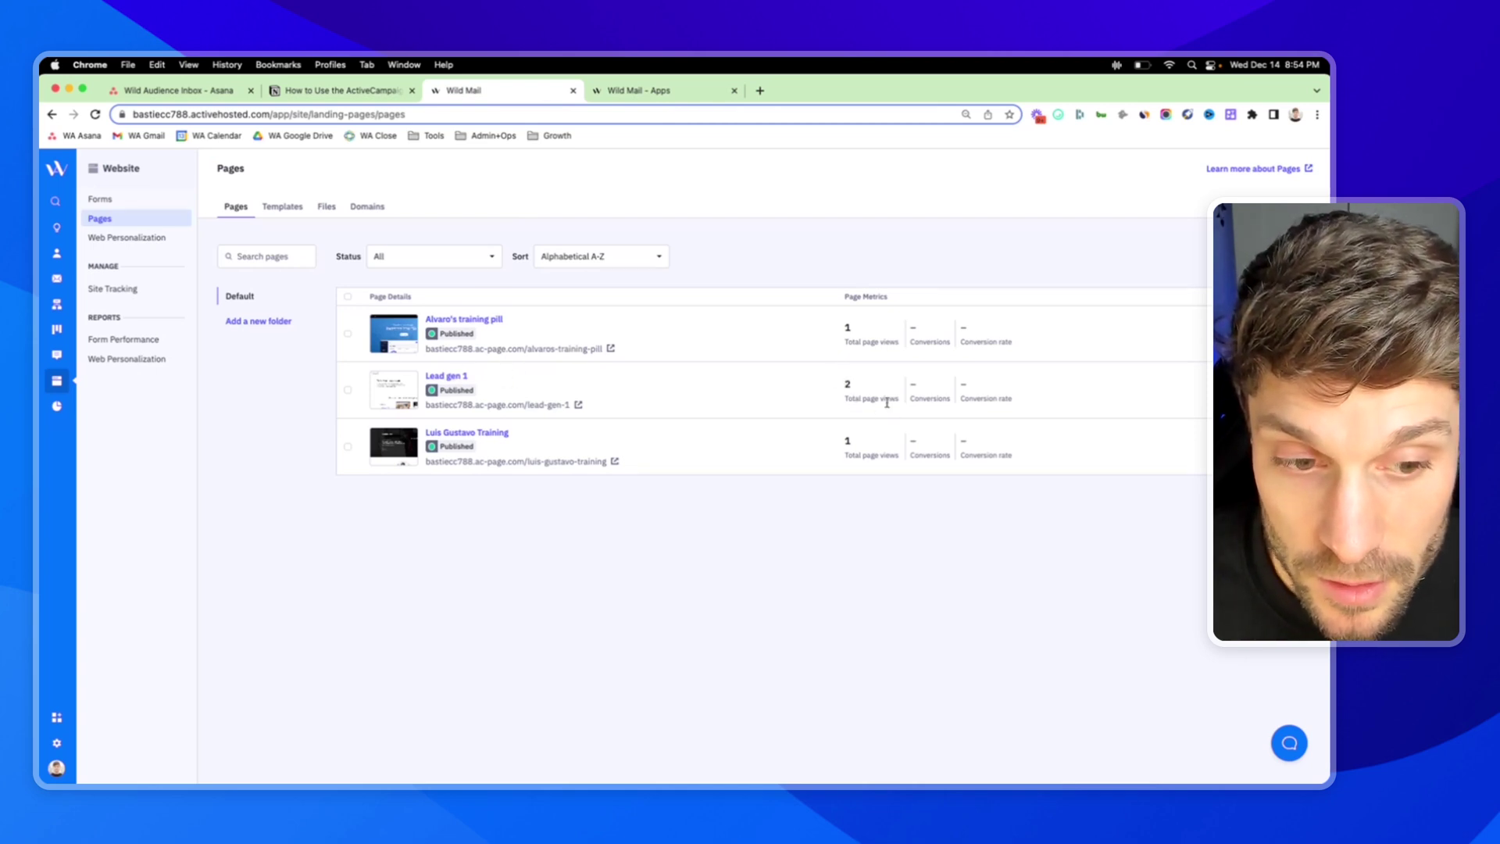
click(579, 407)
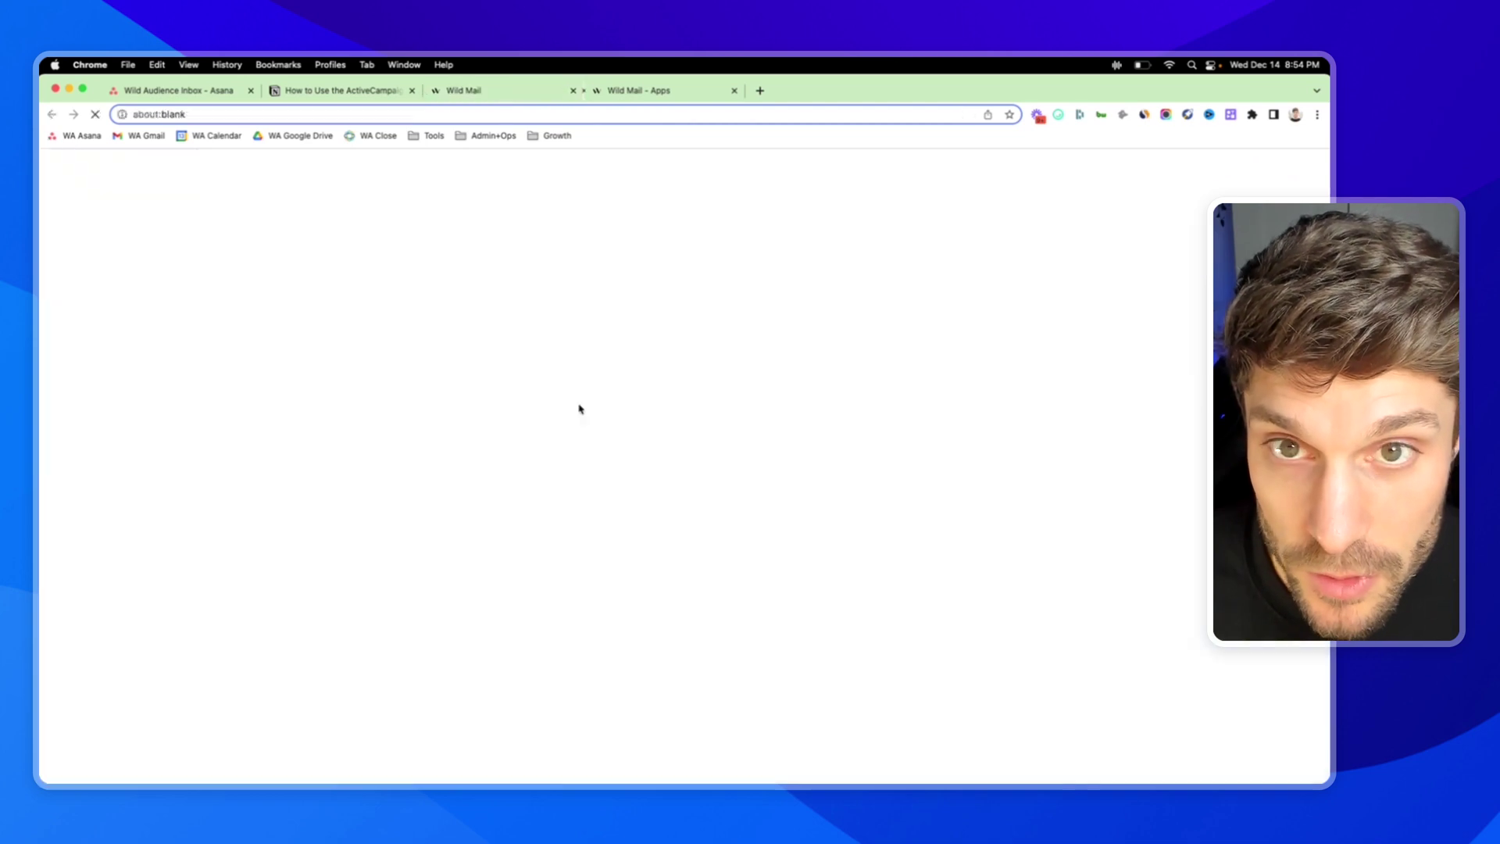
scroll(747, 435, down, 4)
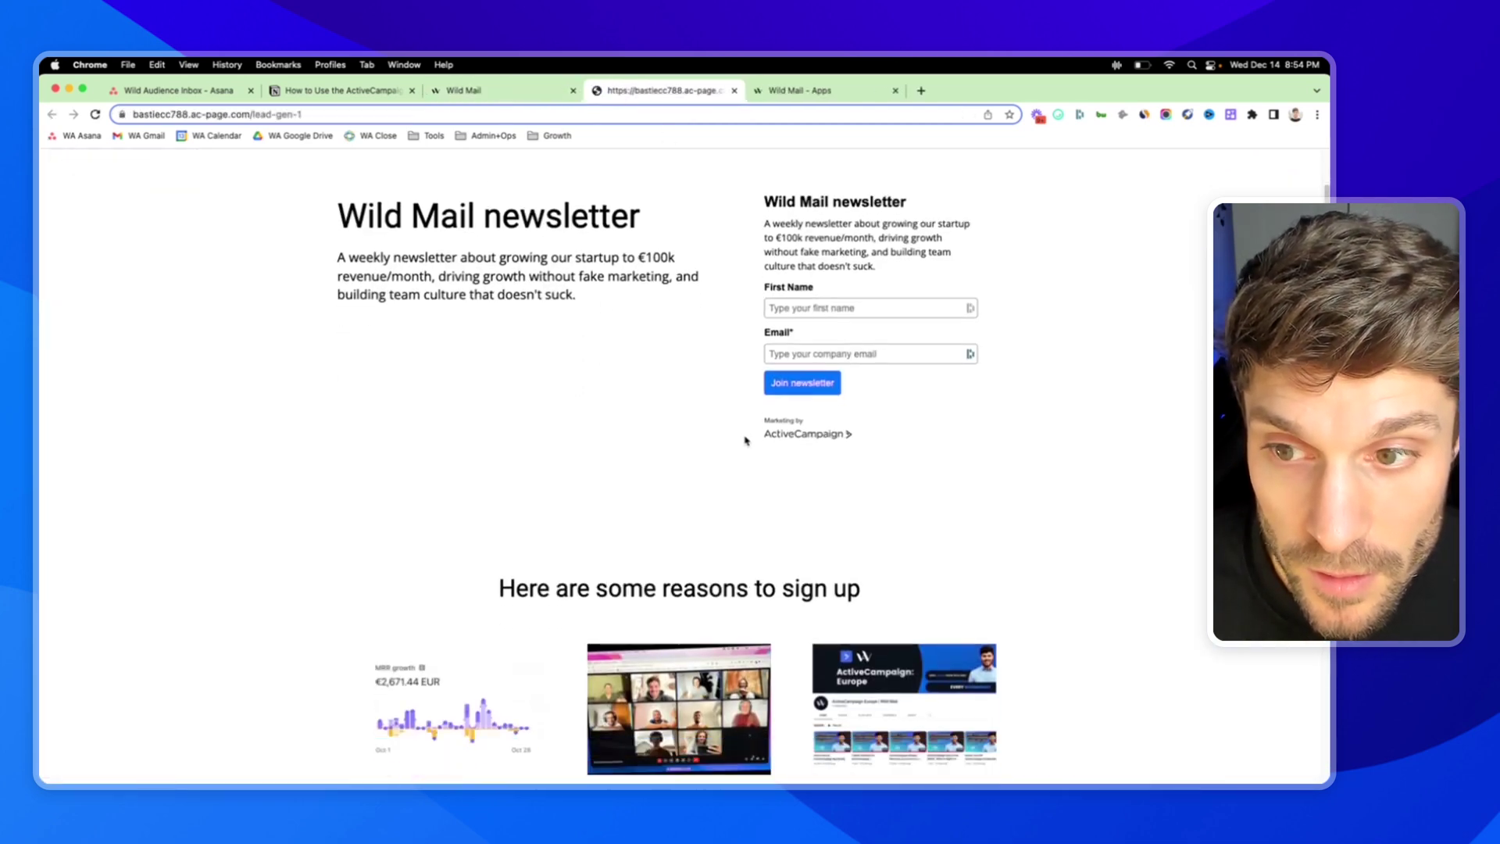
scroll(706, 429, up, 4)
click(488, 92)
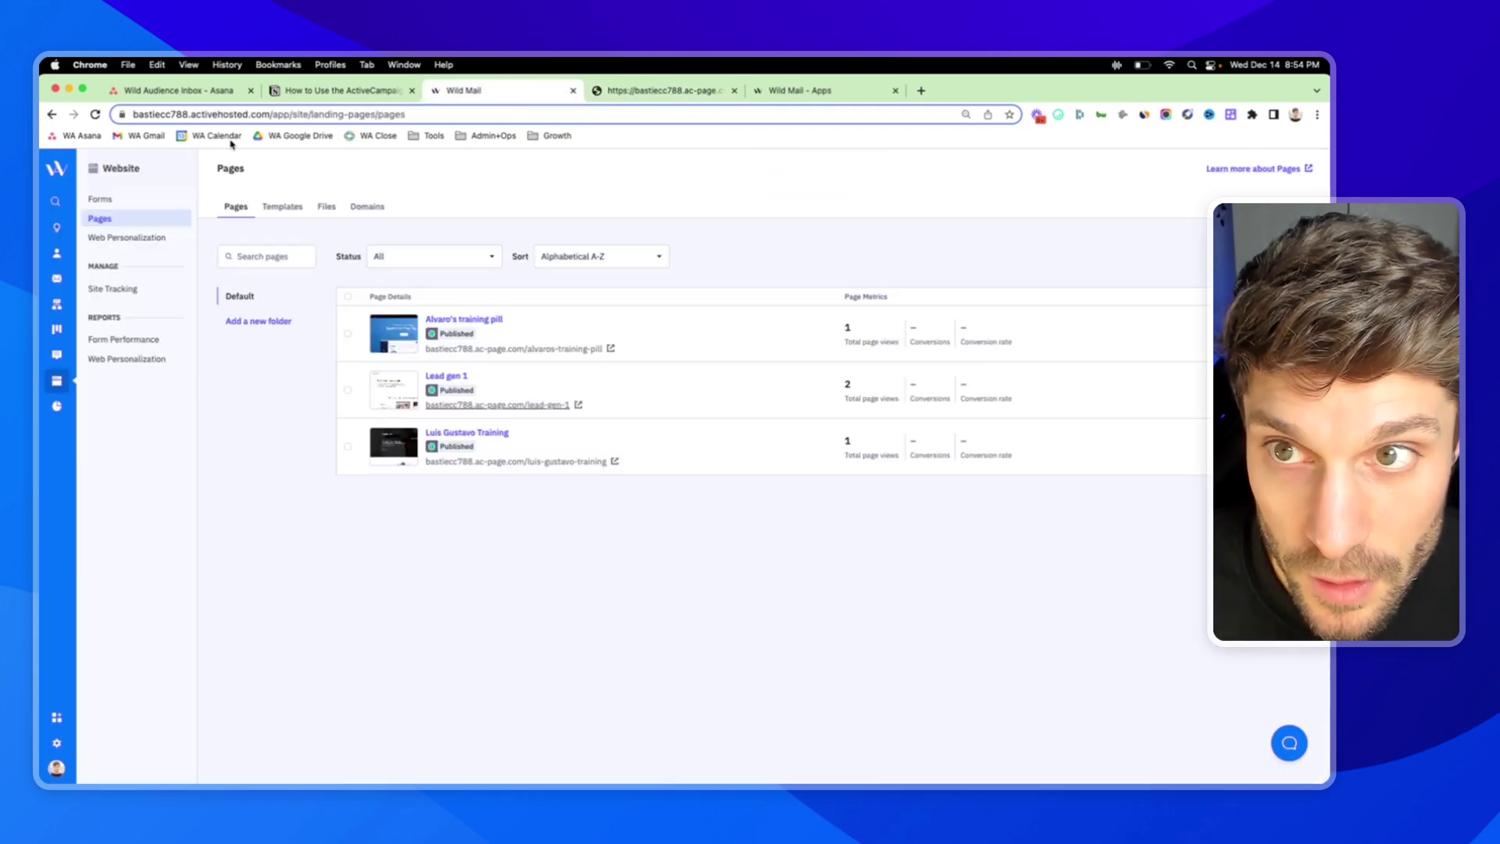
click(95, 116)
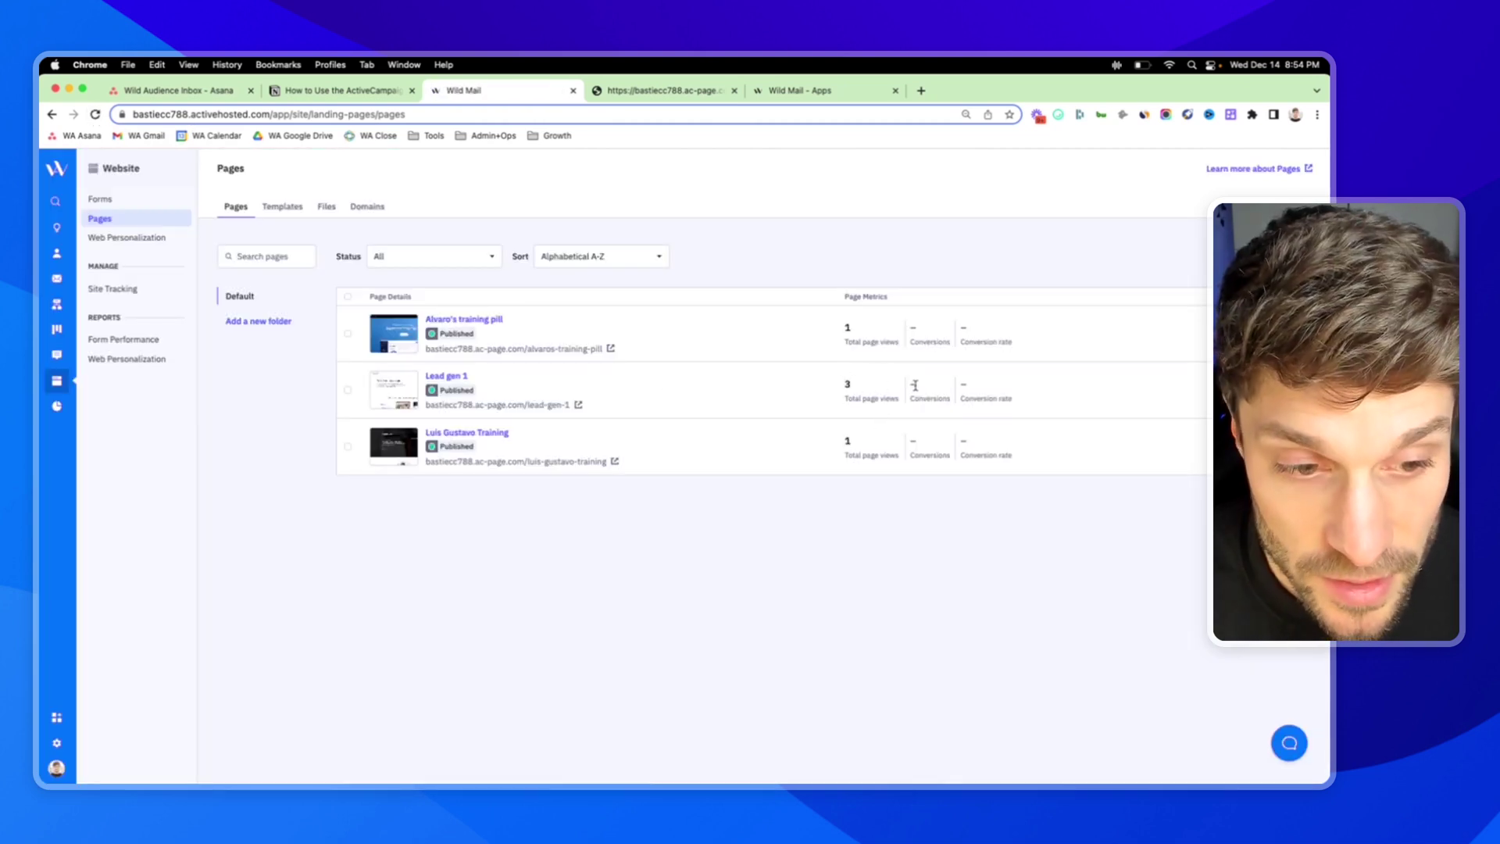
Step: Highlight Lead gen 1's page metrics and conversion rate, then the Web personalization bullet in Notion
drag(911, 396, 997, 401)
click(989, 397)
click(1039, 396)
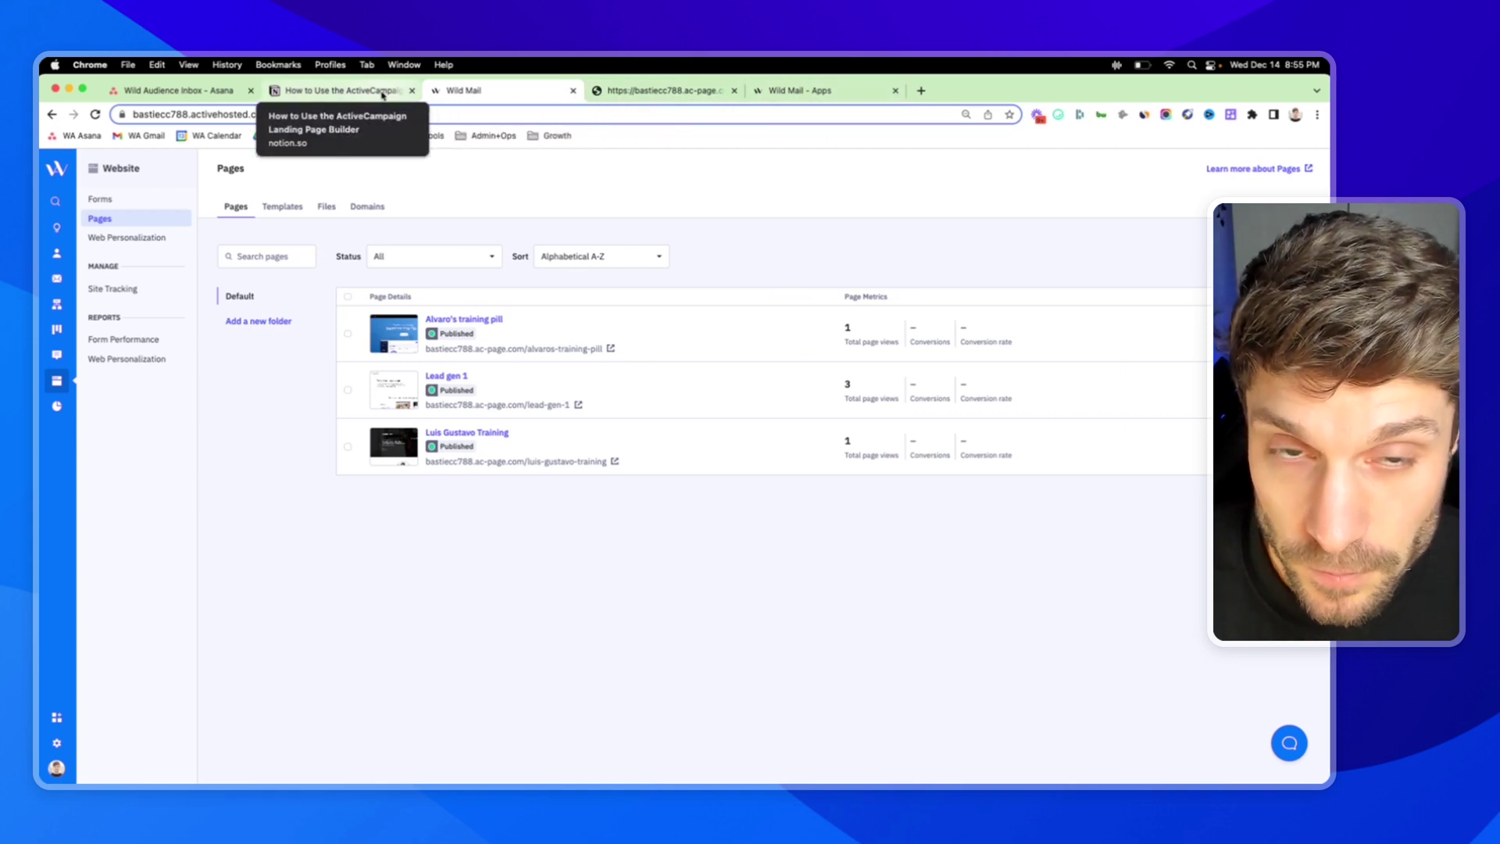
click(340, 90)
drag(553, 555, 643, 556)
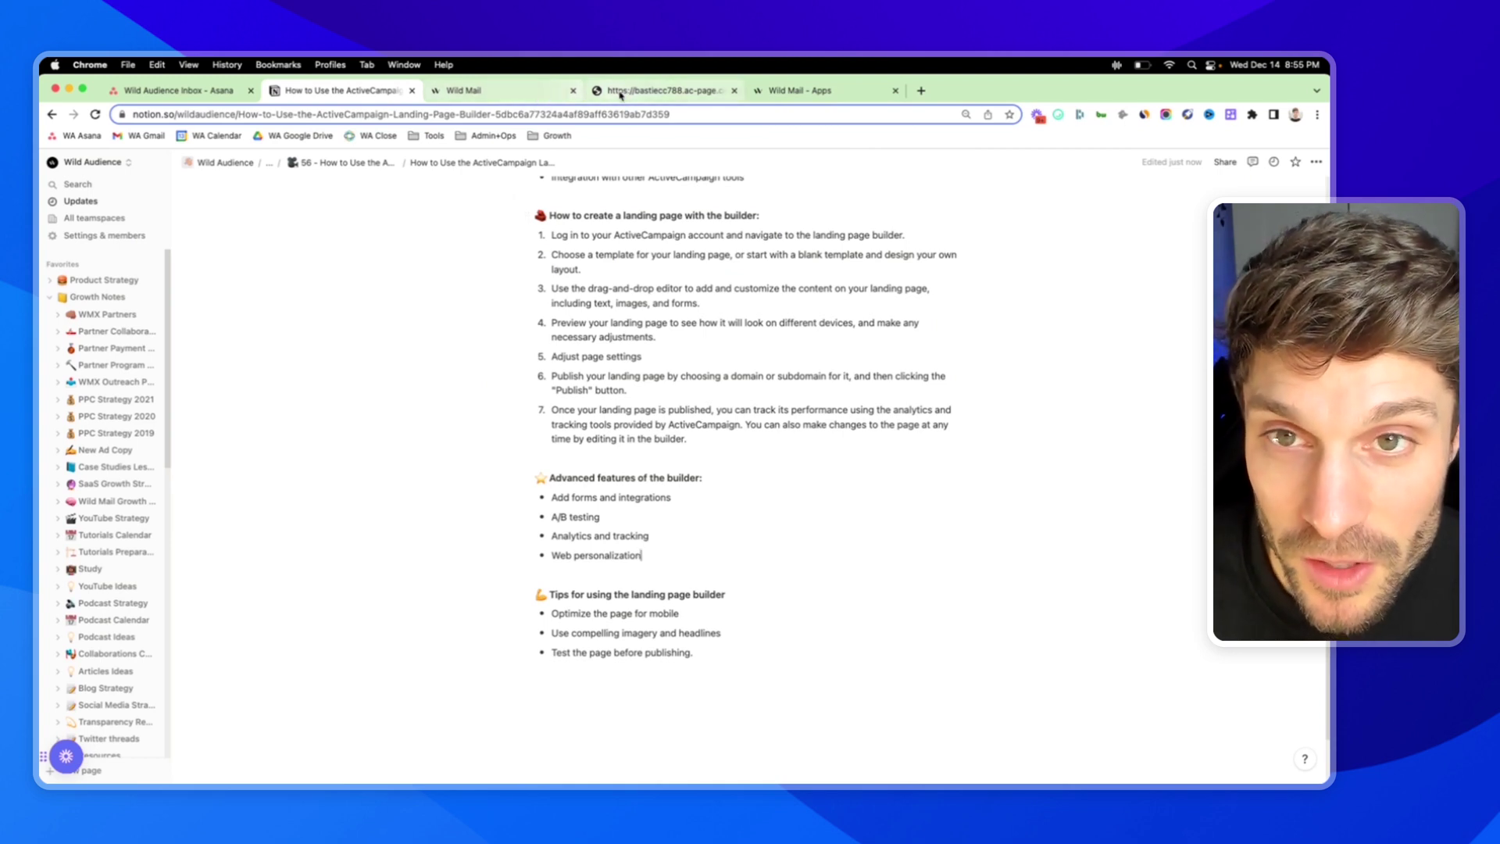
click(534, 95)
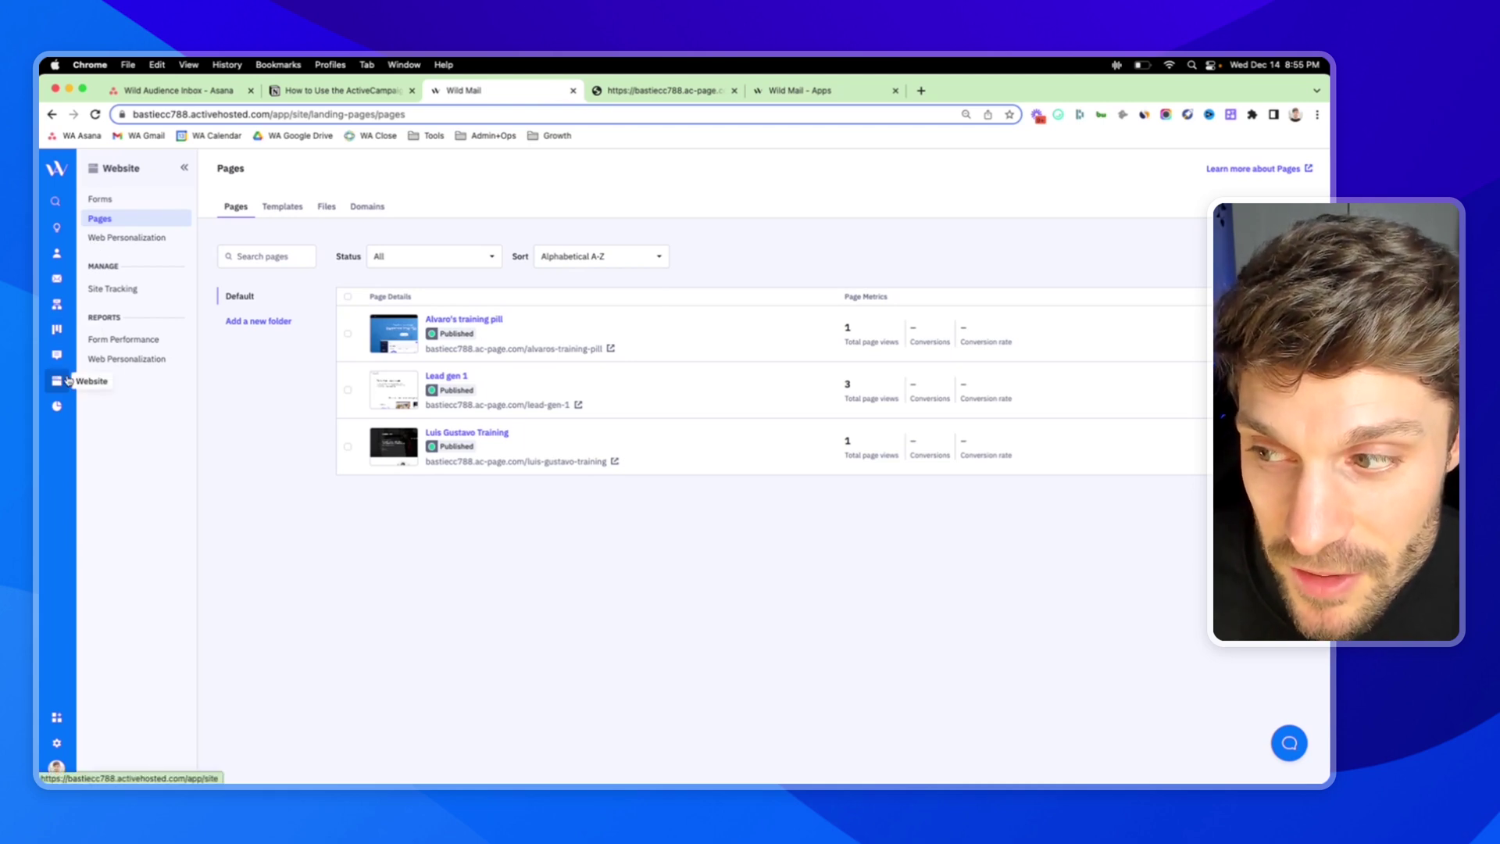
click(134, 238)
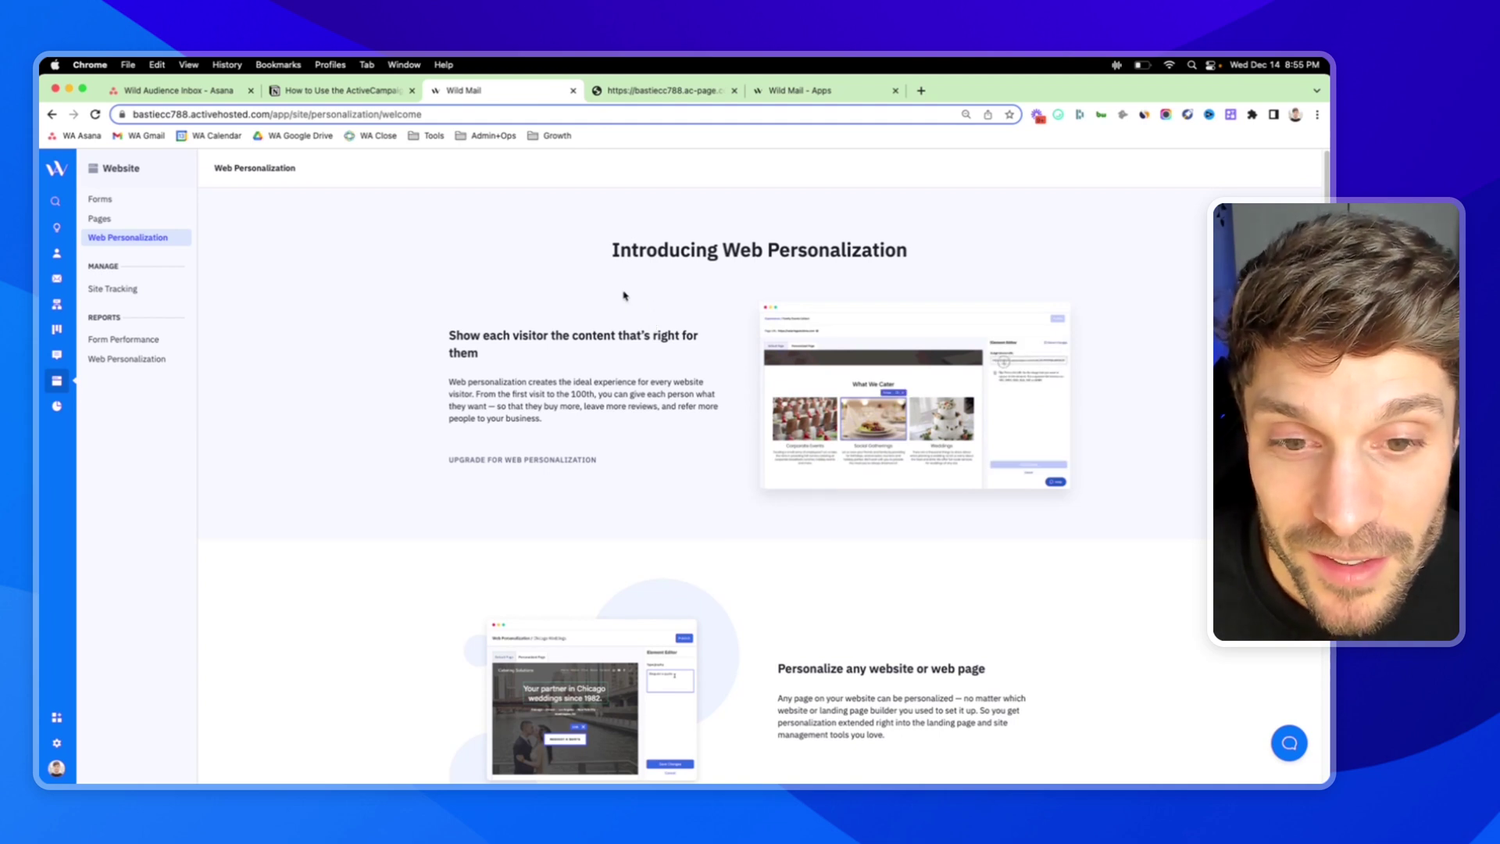
drag(450, 336, 484, 352)
click(504, 351)
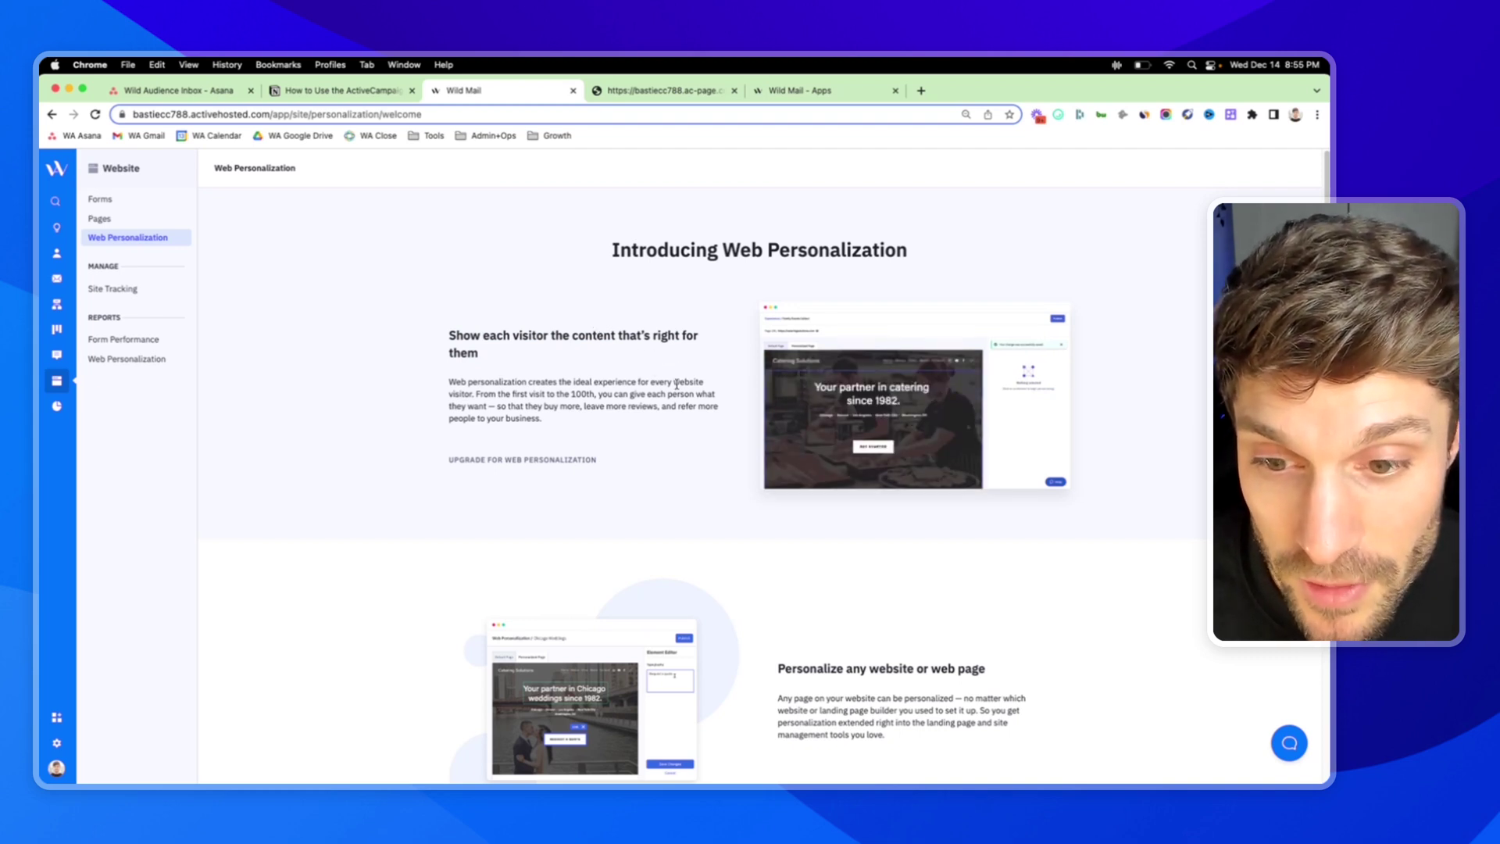
scroll(591, 375, down, 1)
scroll(591, 375, down, 5)
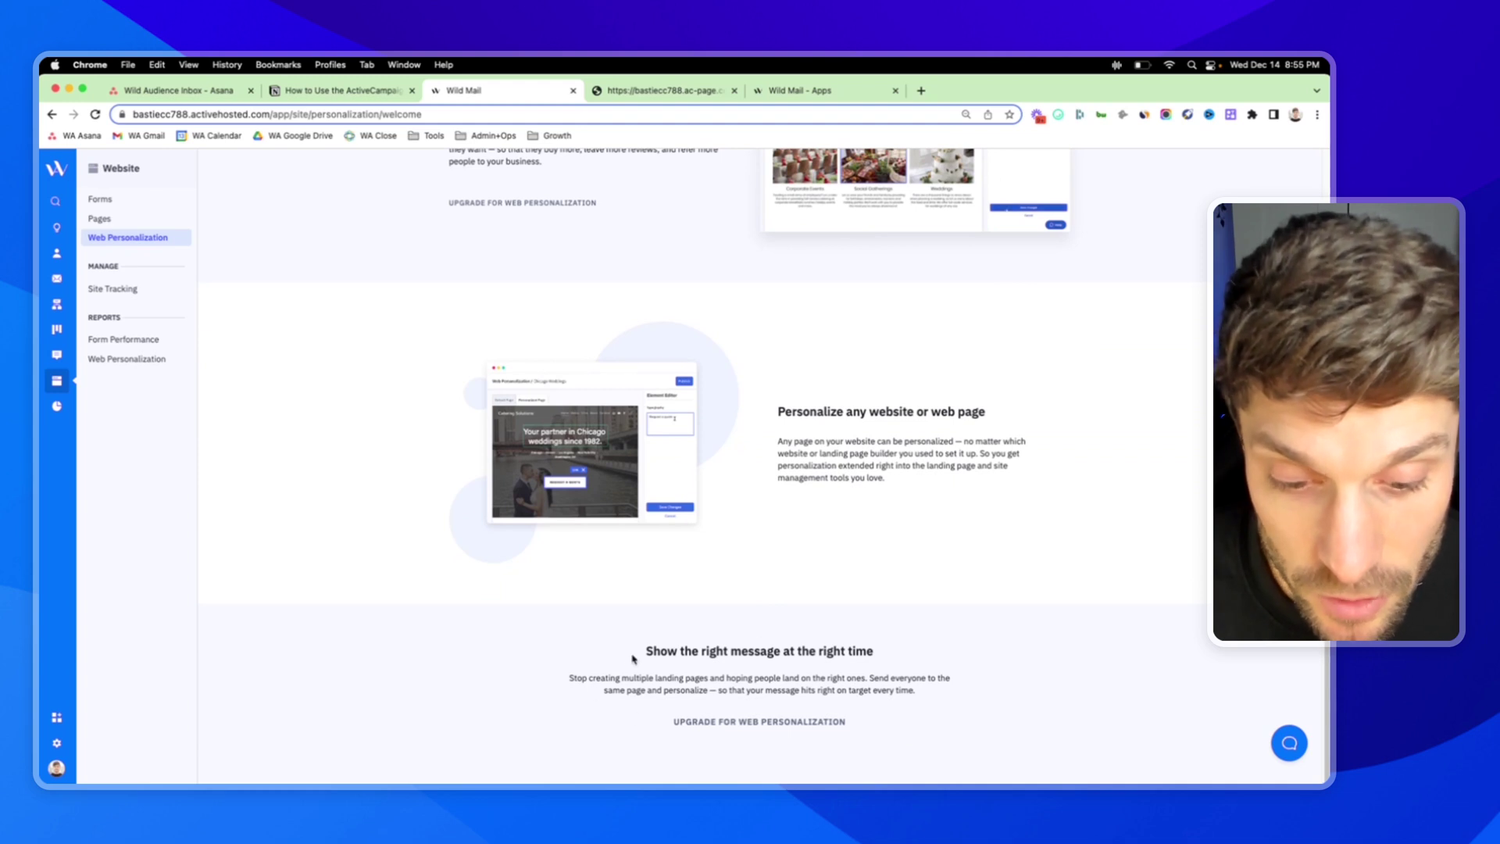
drag(645, 652, 872, 651)
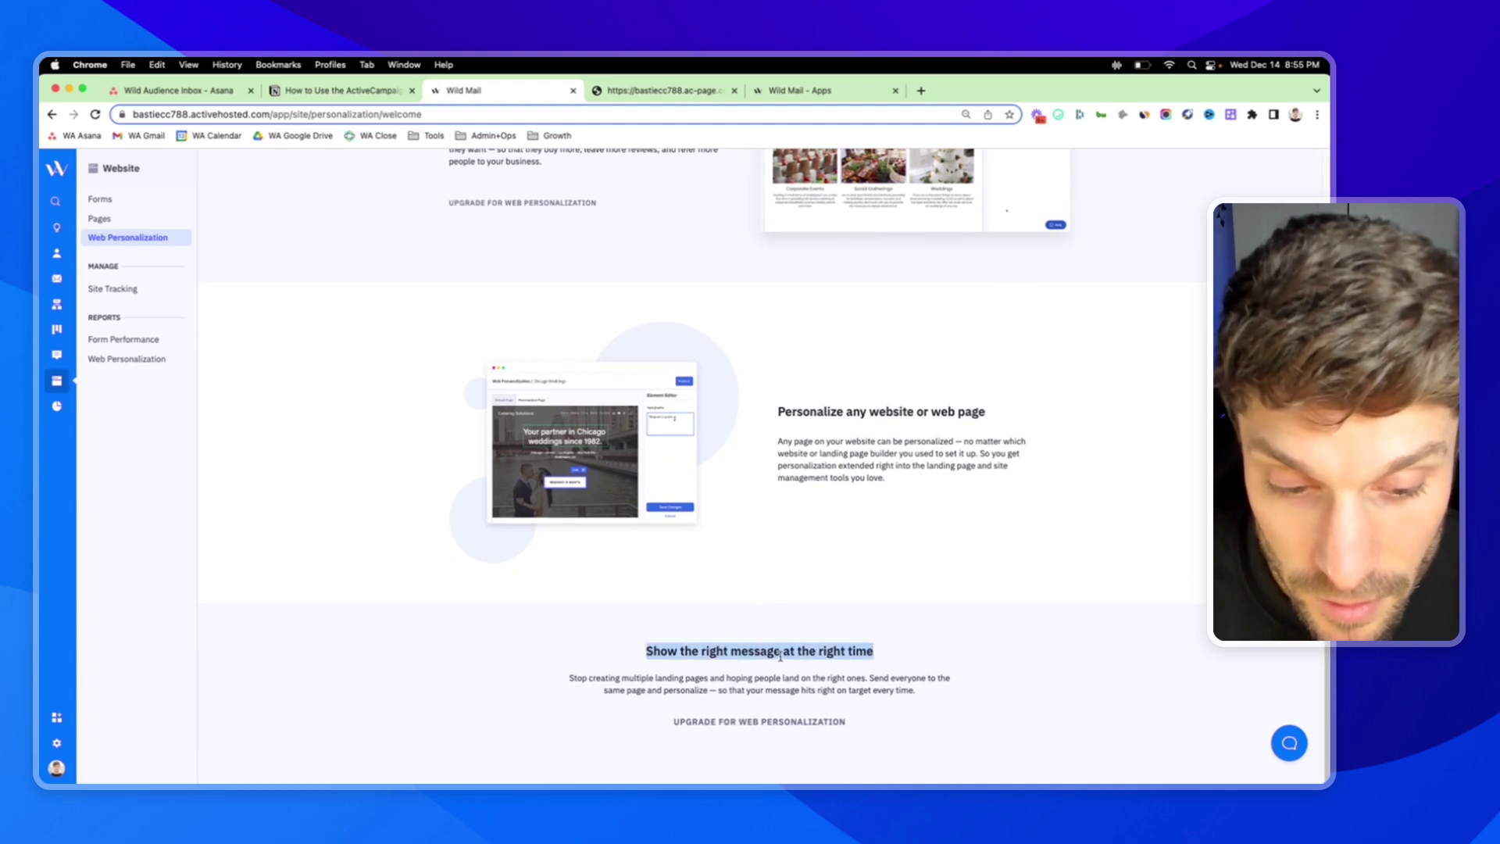
scroll(803, 443, up, 3)
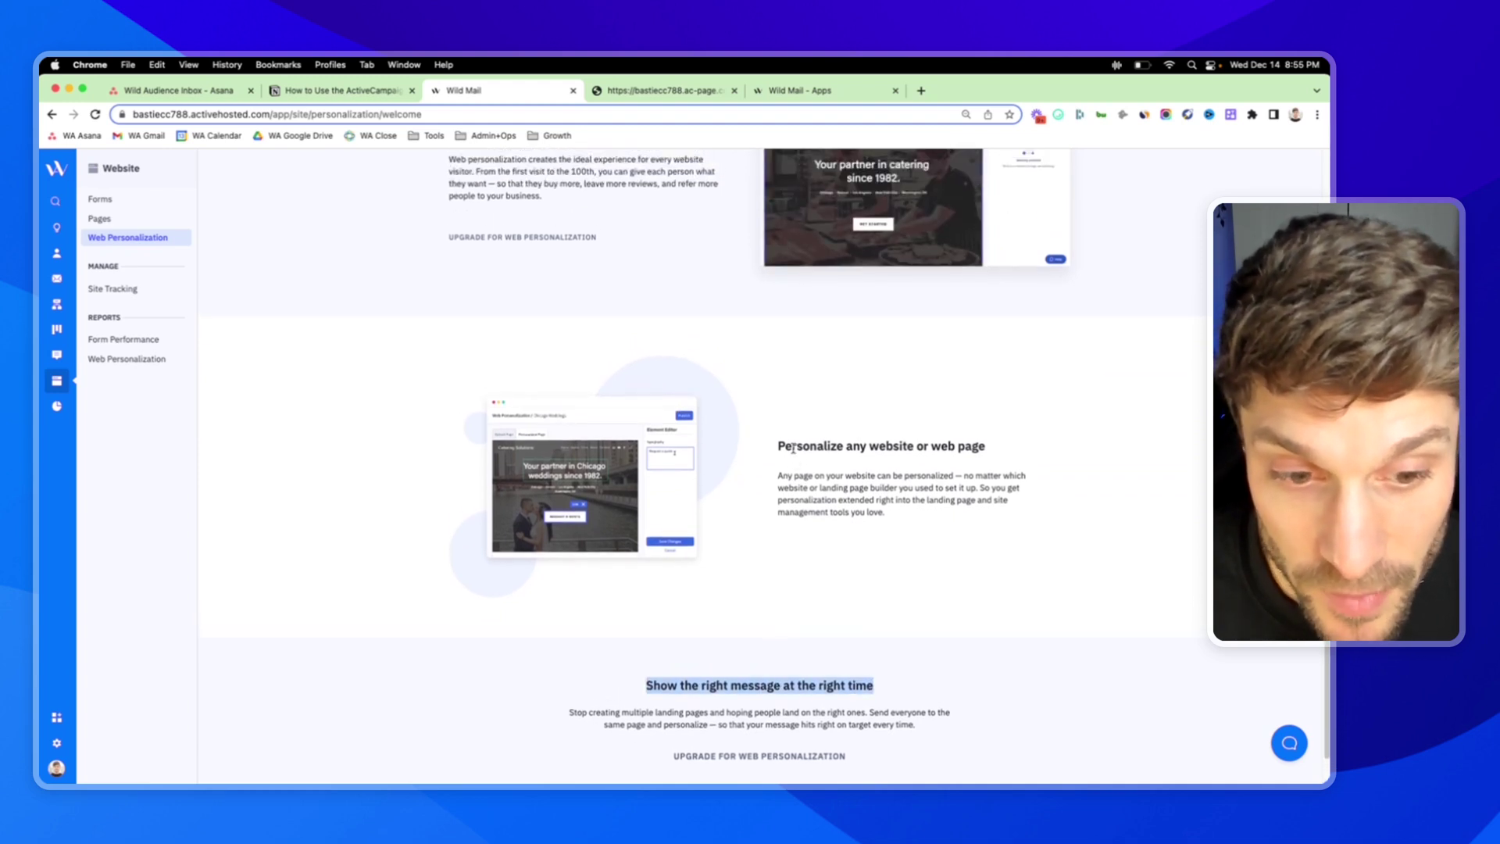
scroll(781, 450, down, 3)
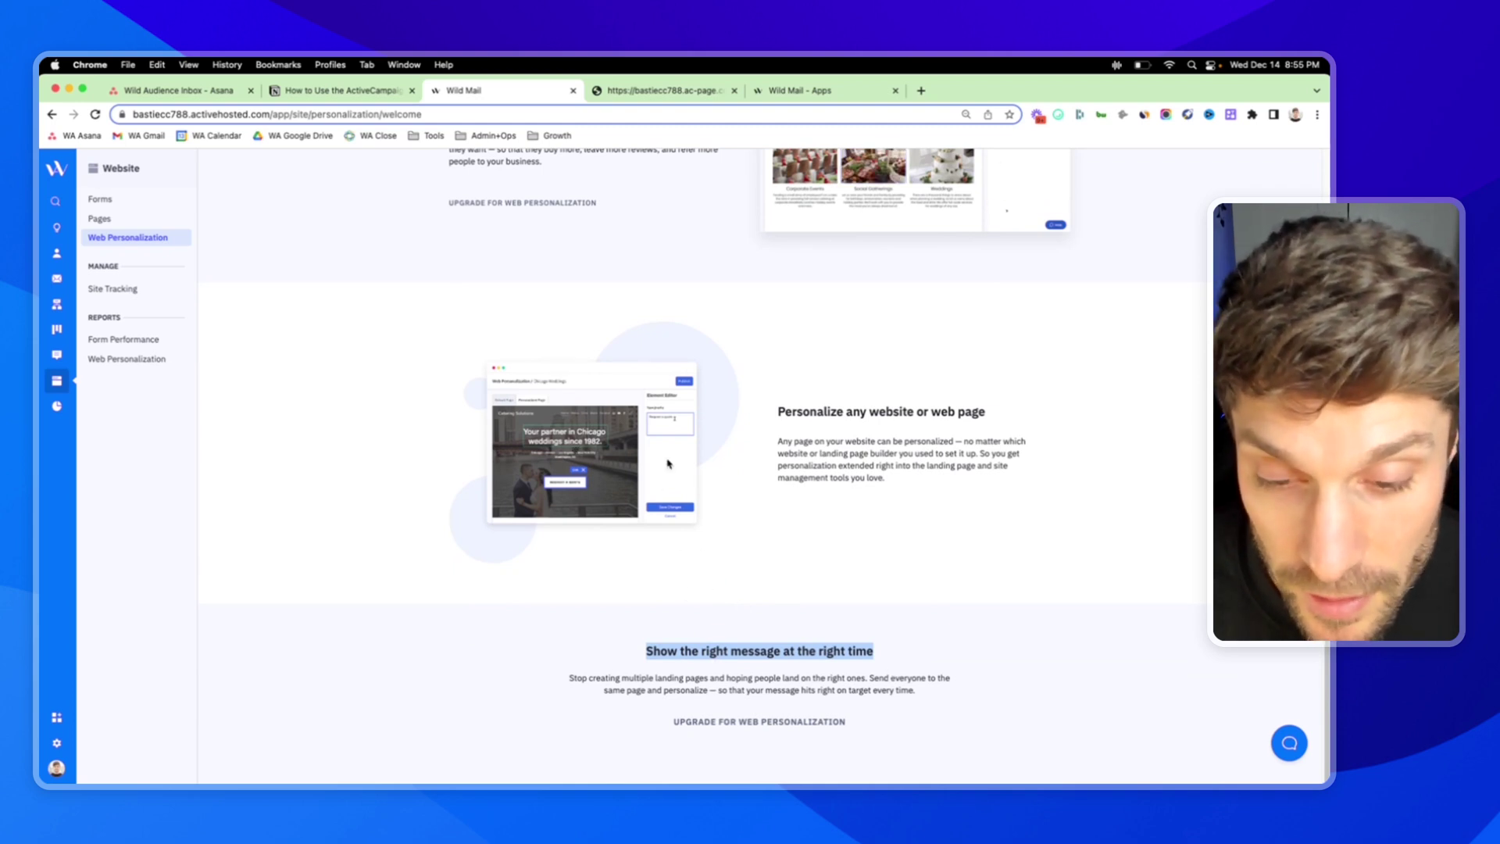
scroll(577, 479, up, 4)
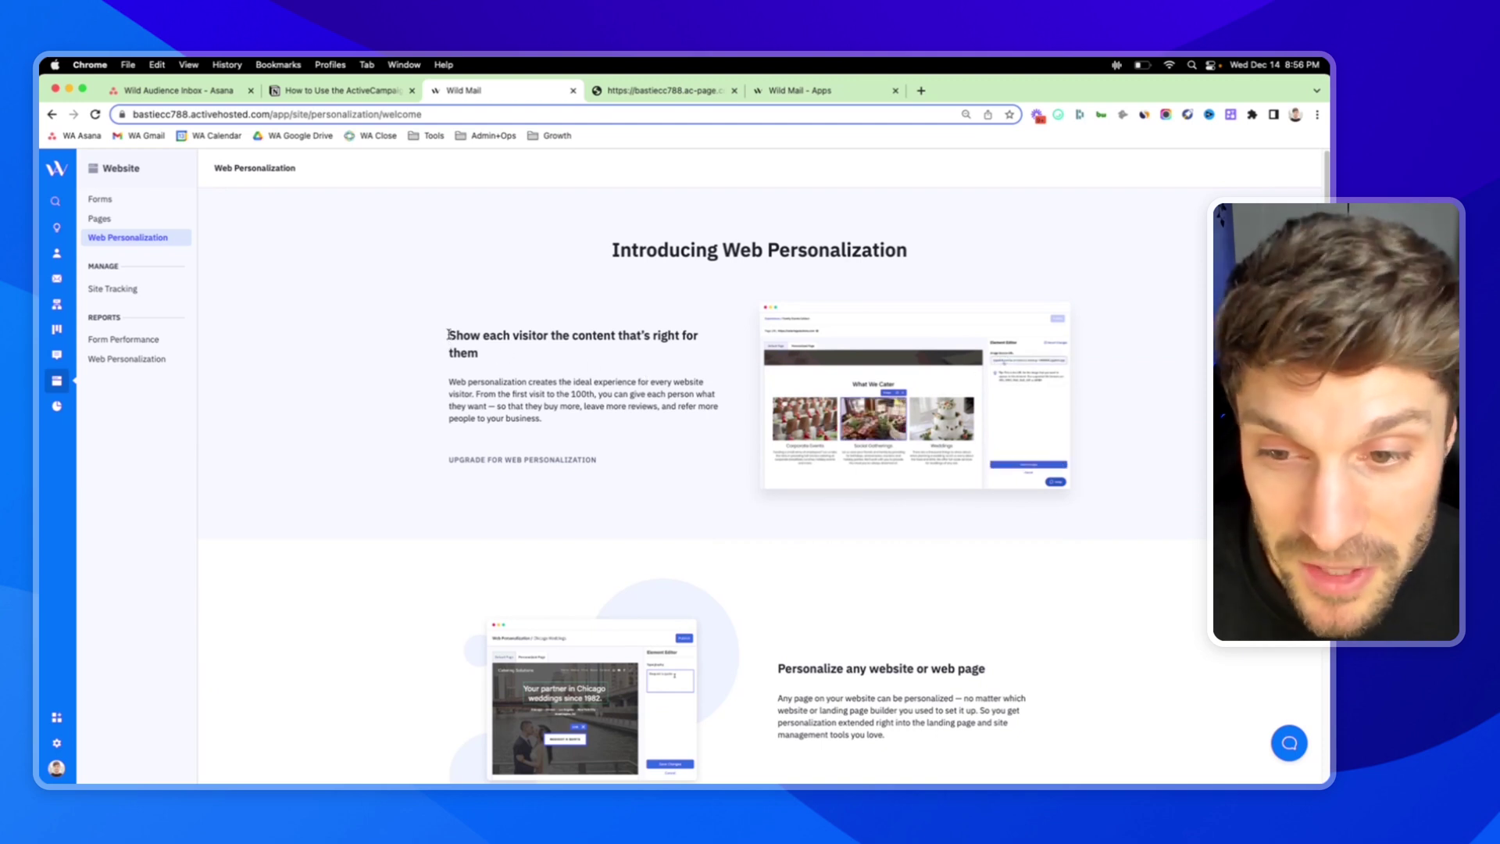
drag(521, 404, 633, 407)
click(620, 386)
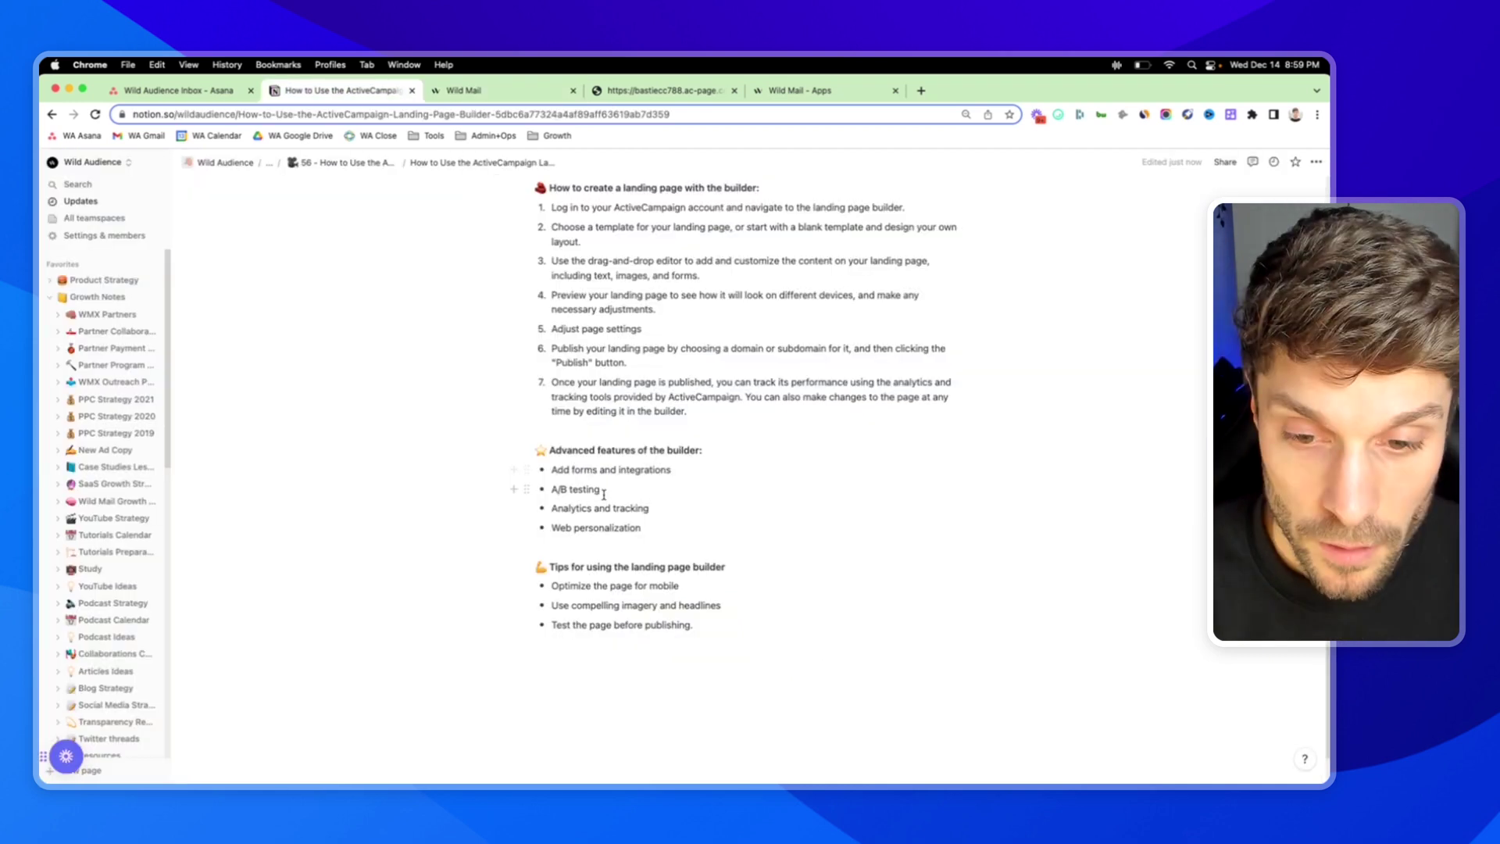
drag(600, 490, 552, 492)
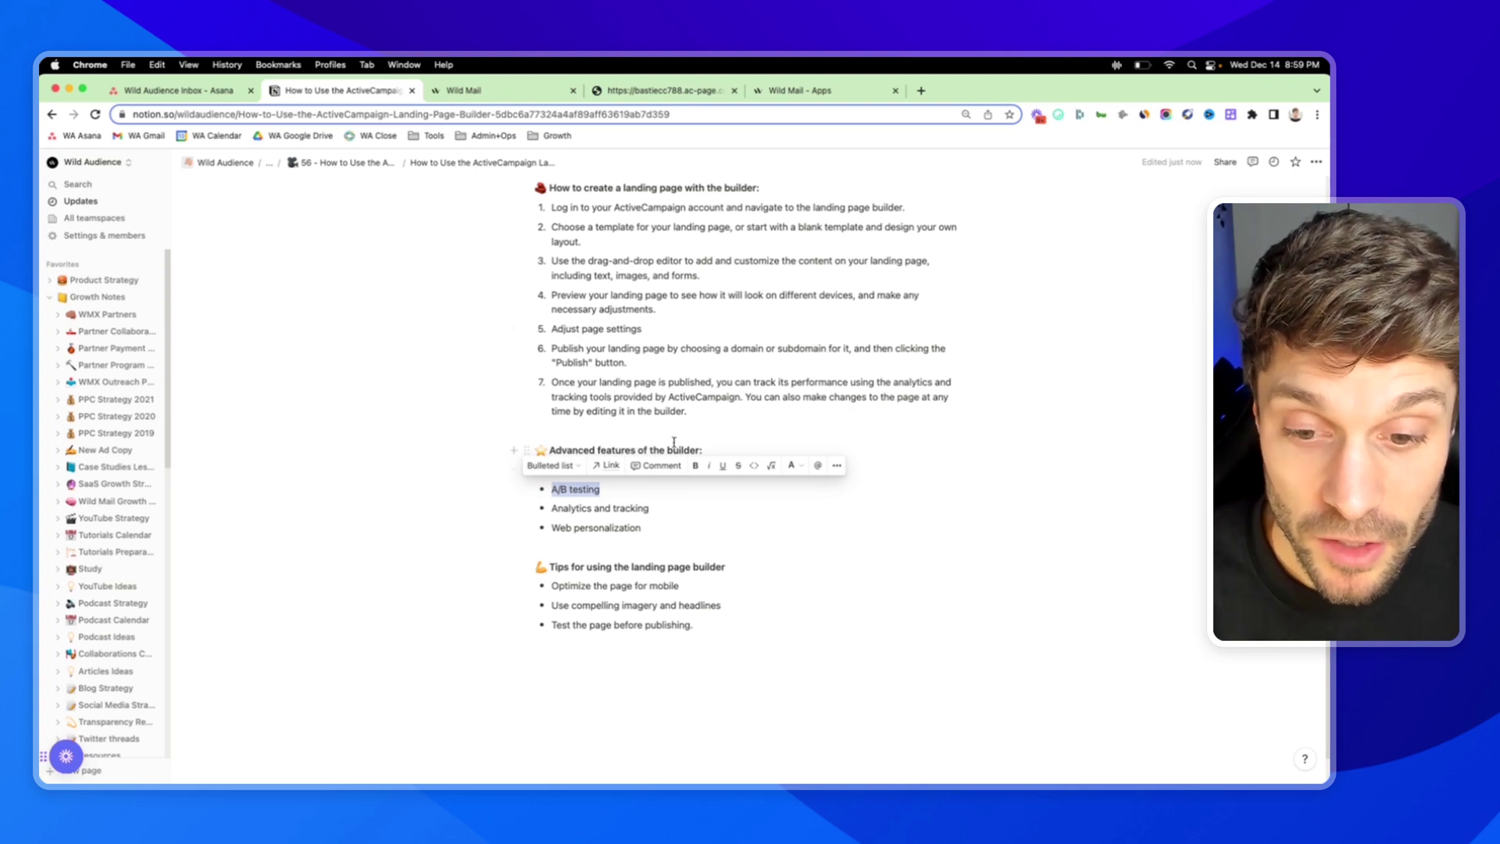
click(602, 497)
key(ctrl+z)
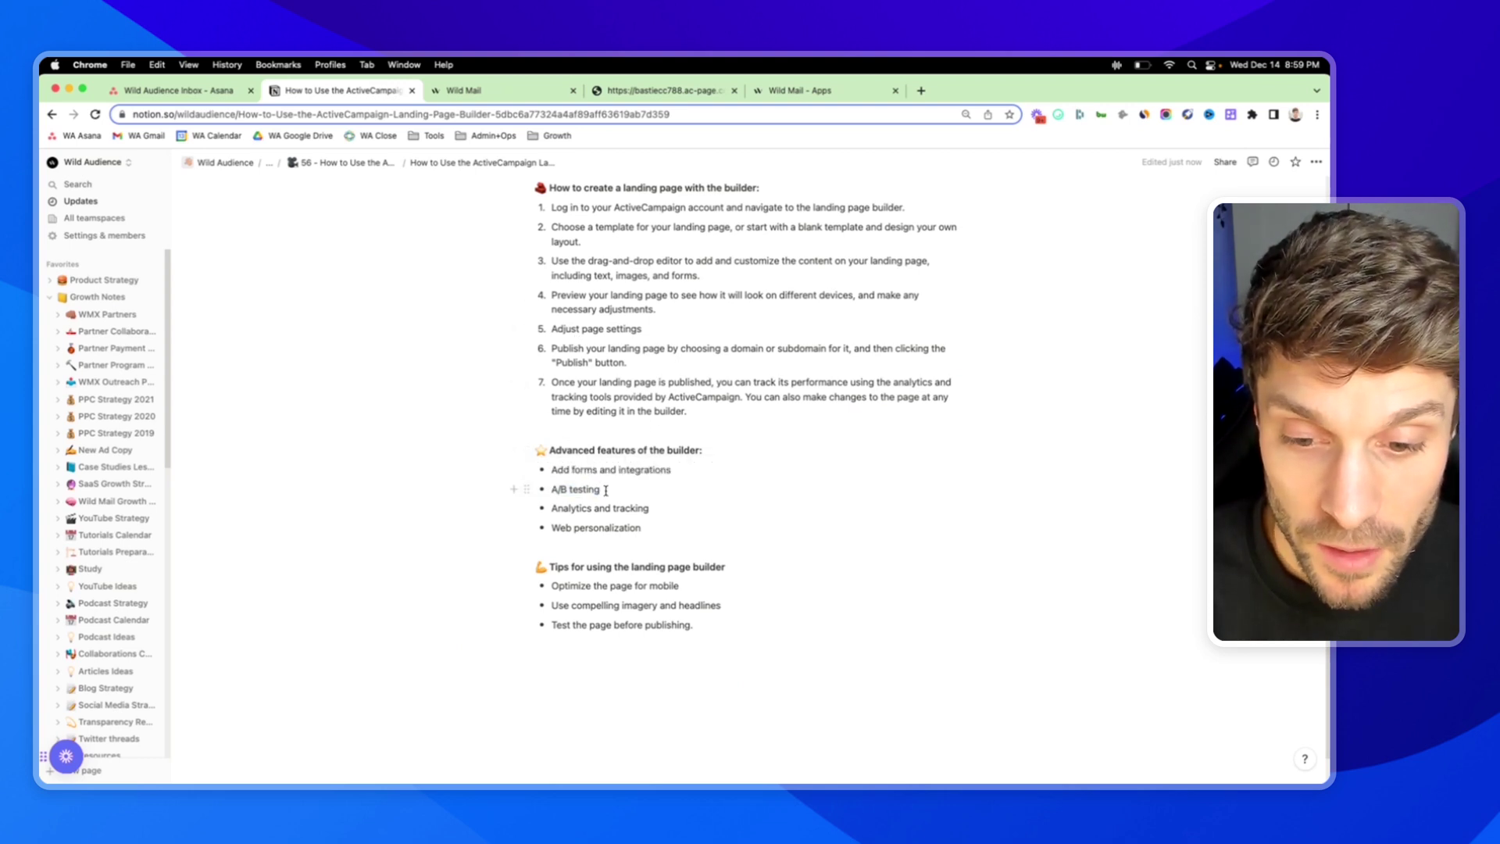
drag(600, 491, 553, 490)
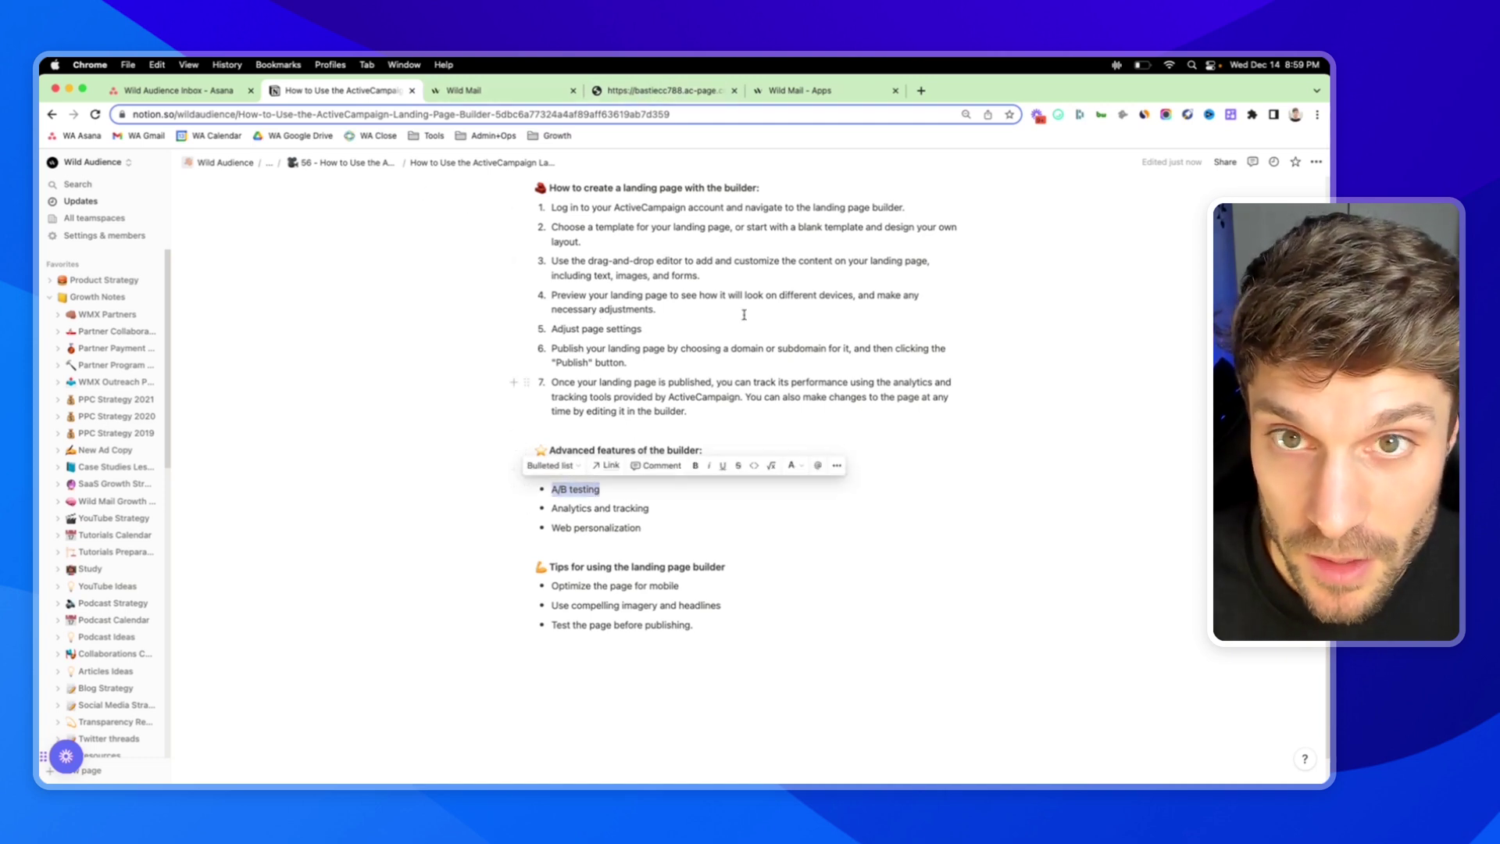
scroll(625, 547, down, 2)
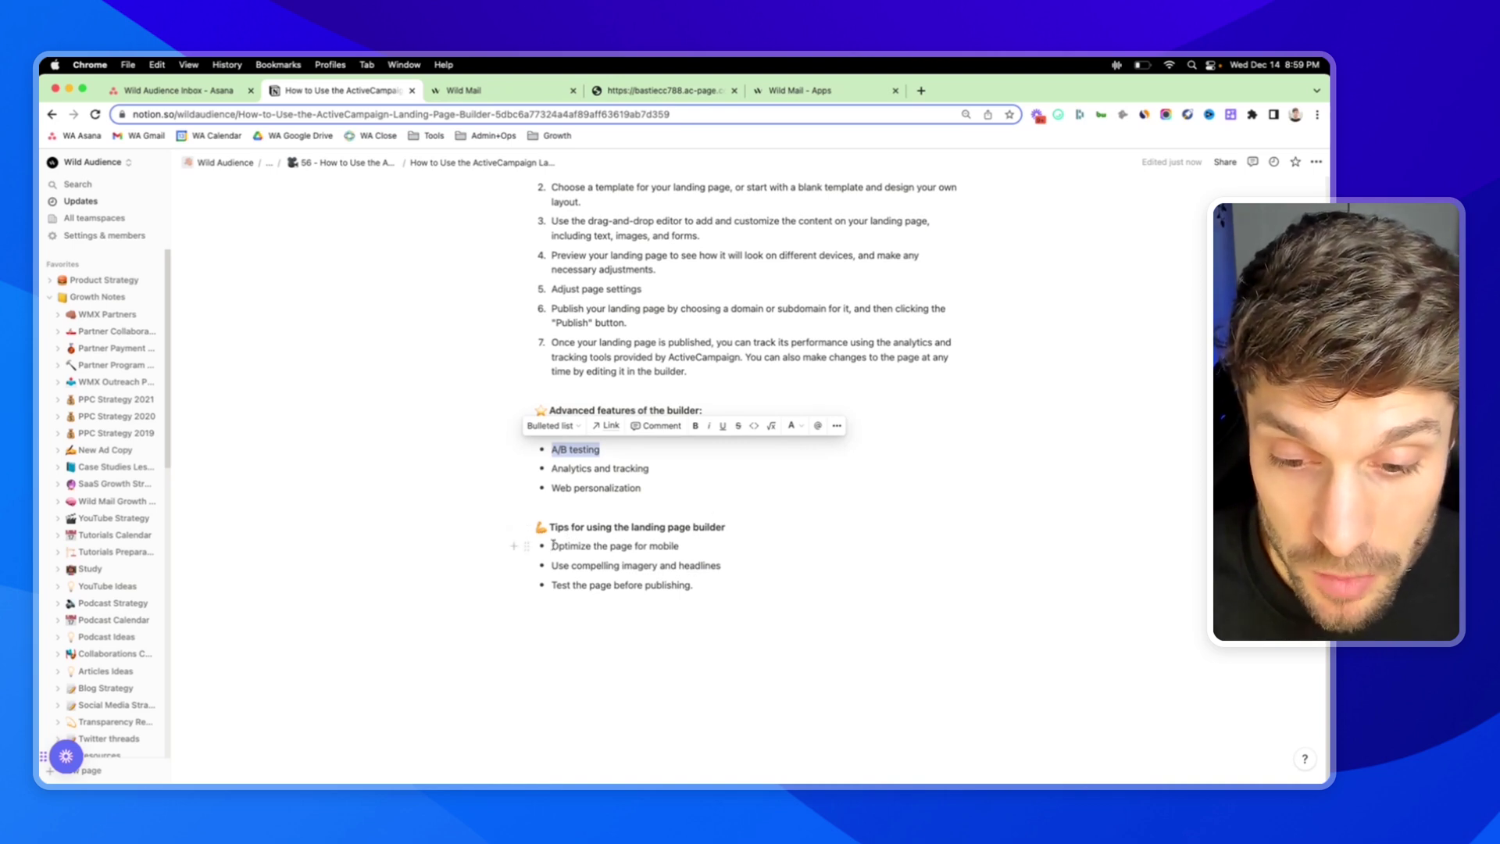
drag(553, 545, 681, 545)
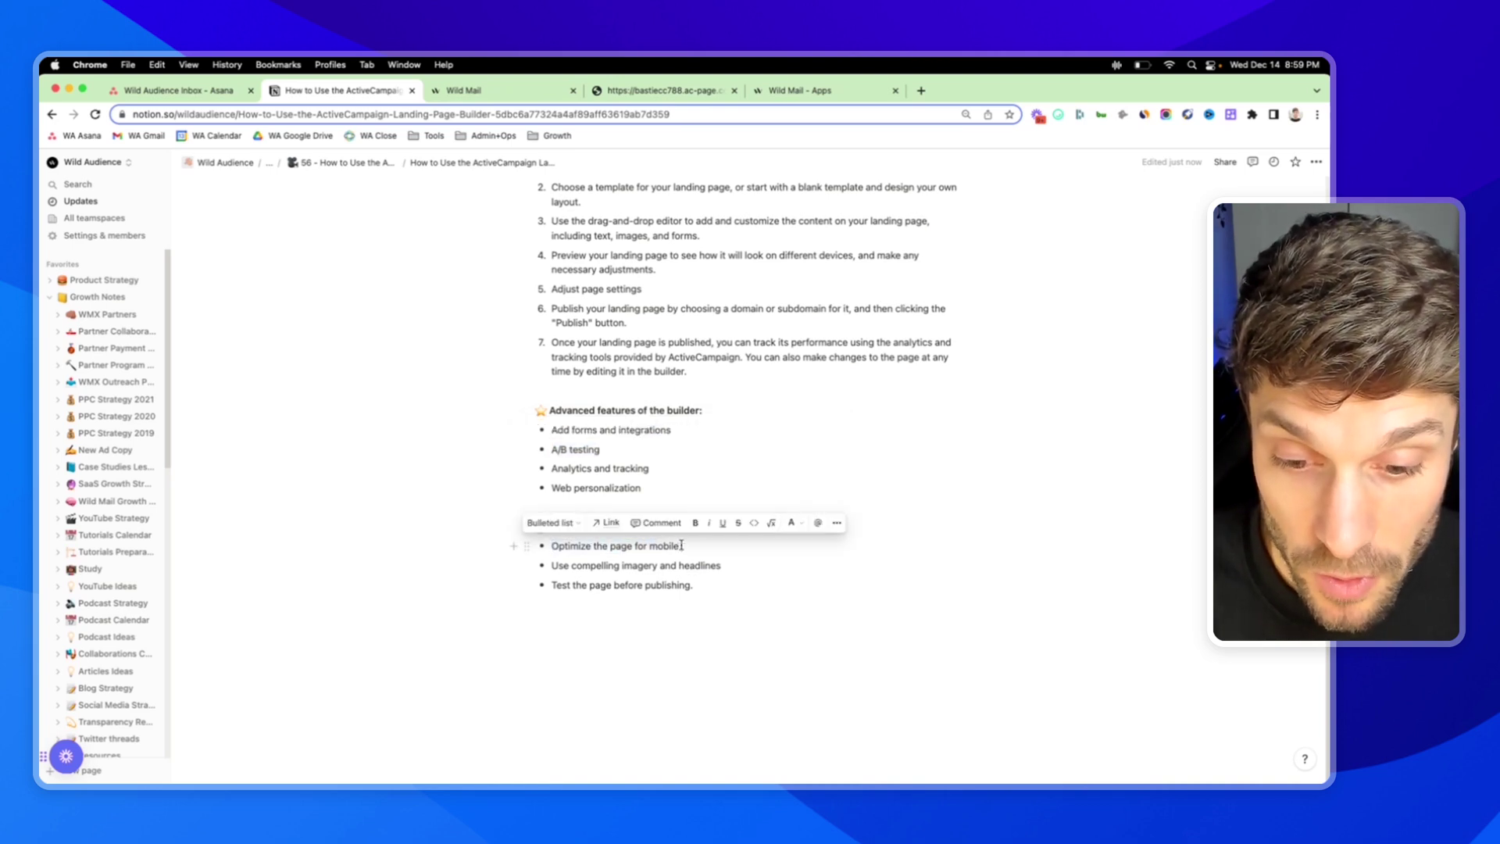
click(681, 545)
drag(556, 565, 658, 564)
click(679, 547)
drag(545, 586, 687, 586)
click(643, 450)
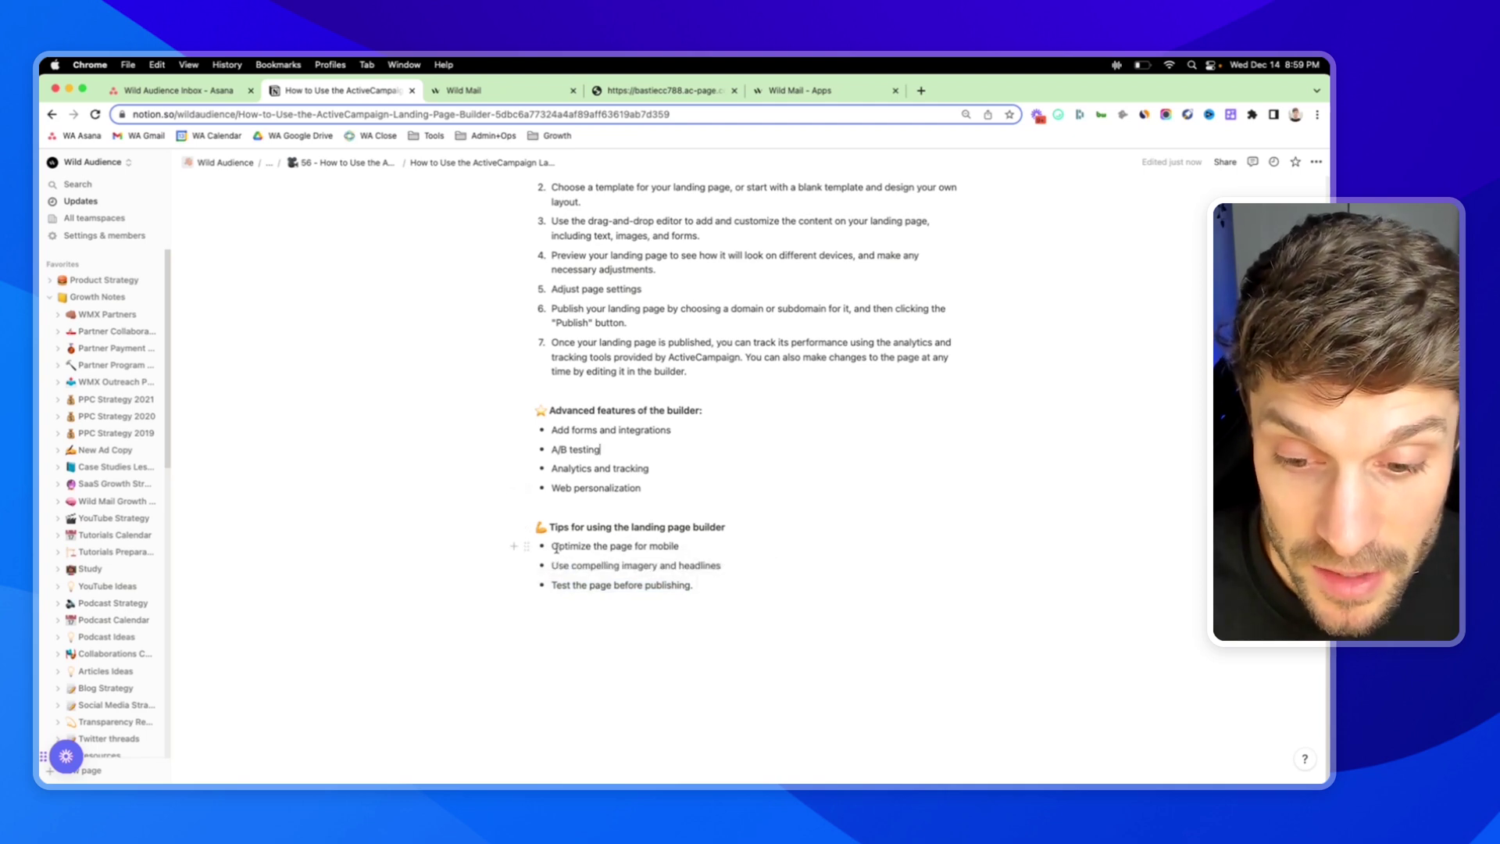
Step: Open the Lead gen 1 landing page in the editor from the Pages list
click(655, 97)
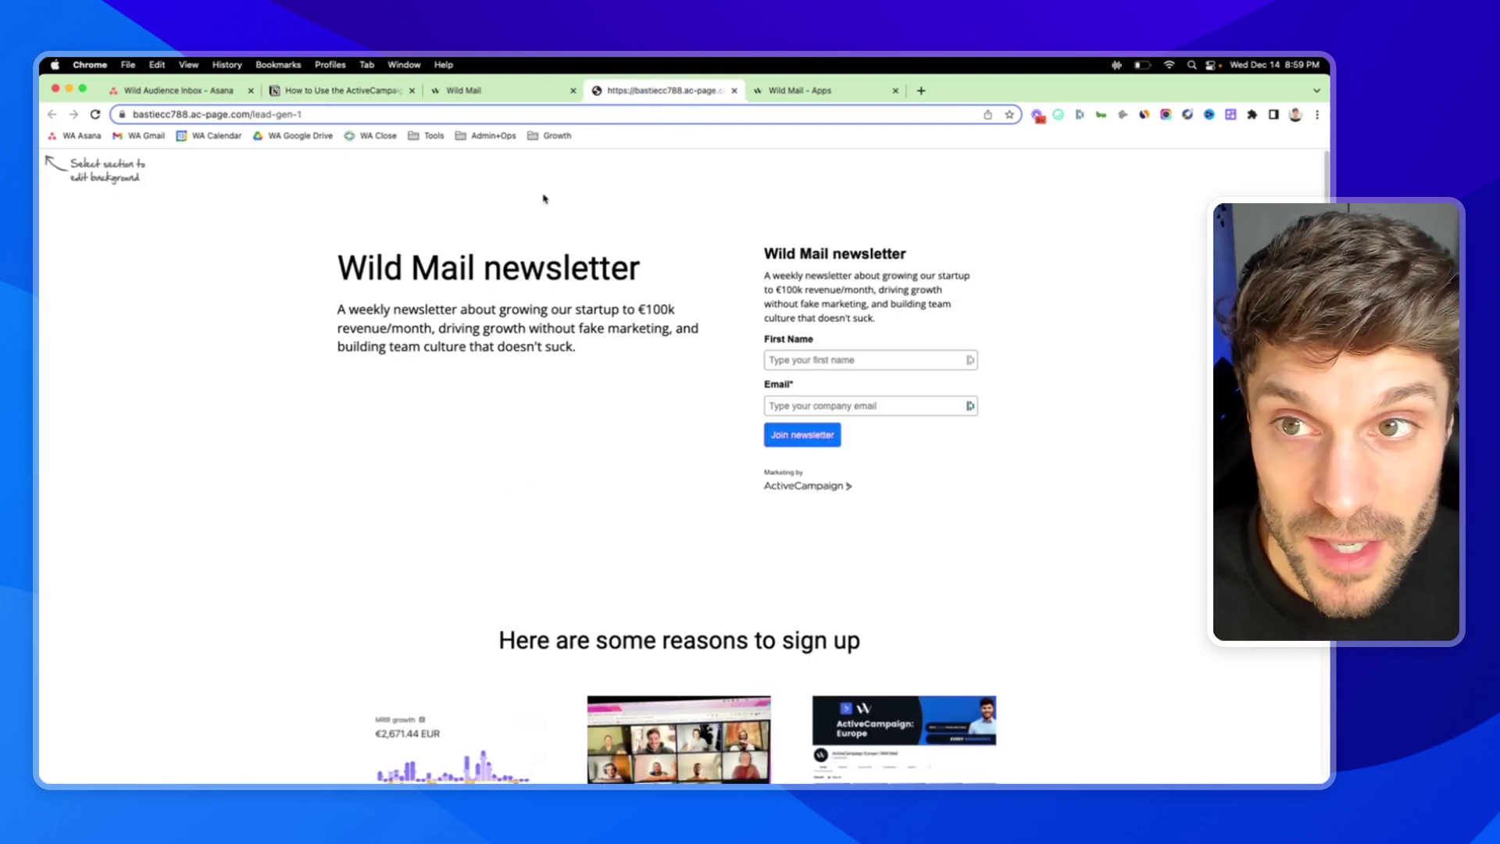
click(523, 91)
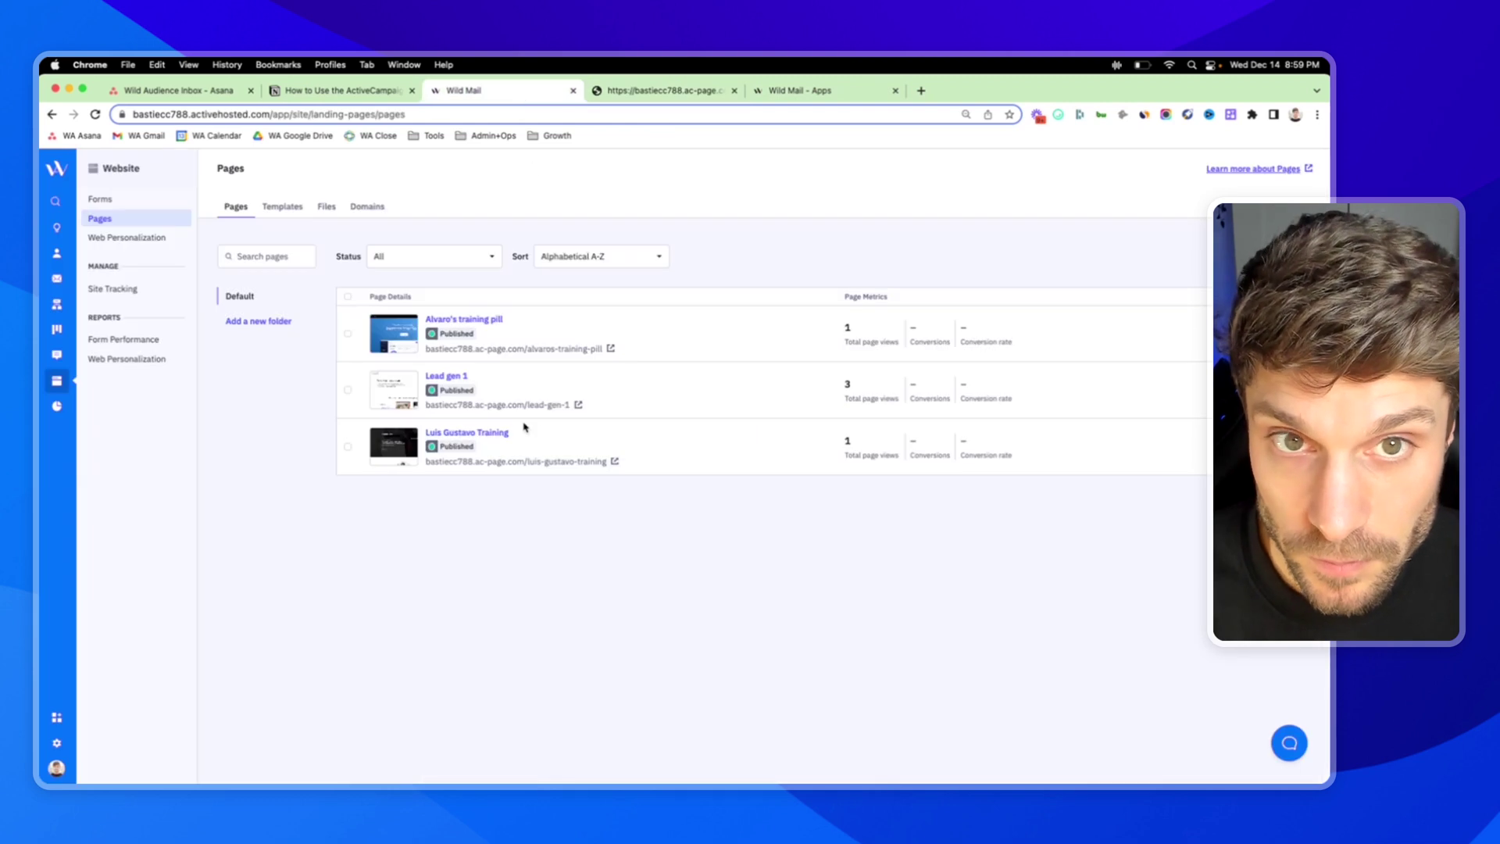
click(454, 381)
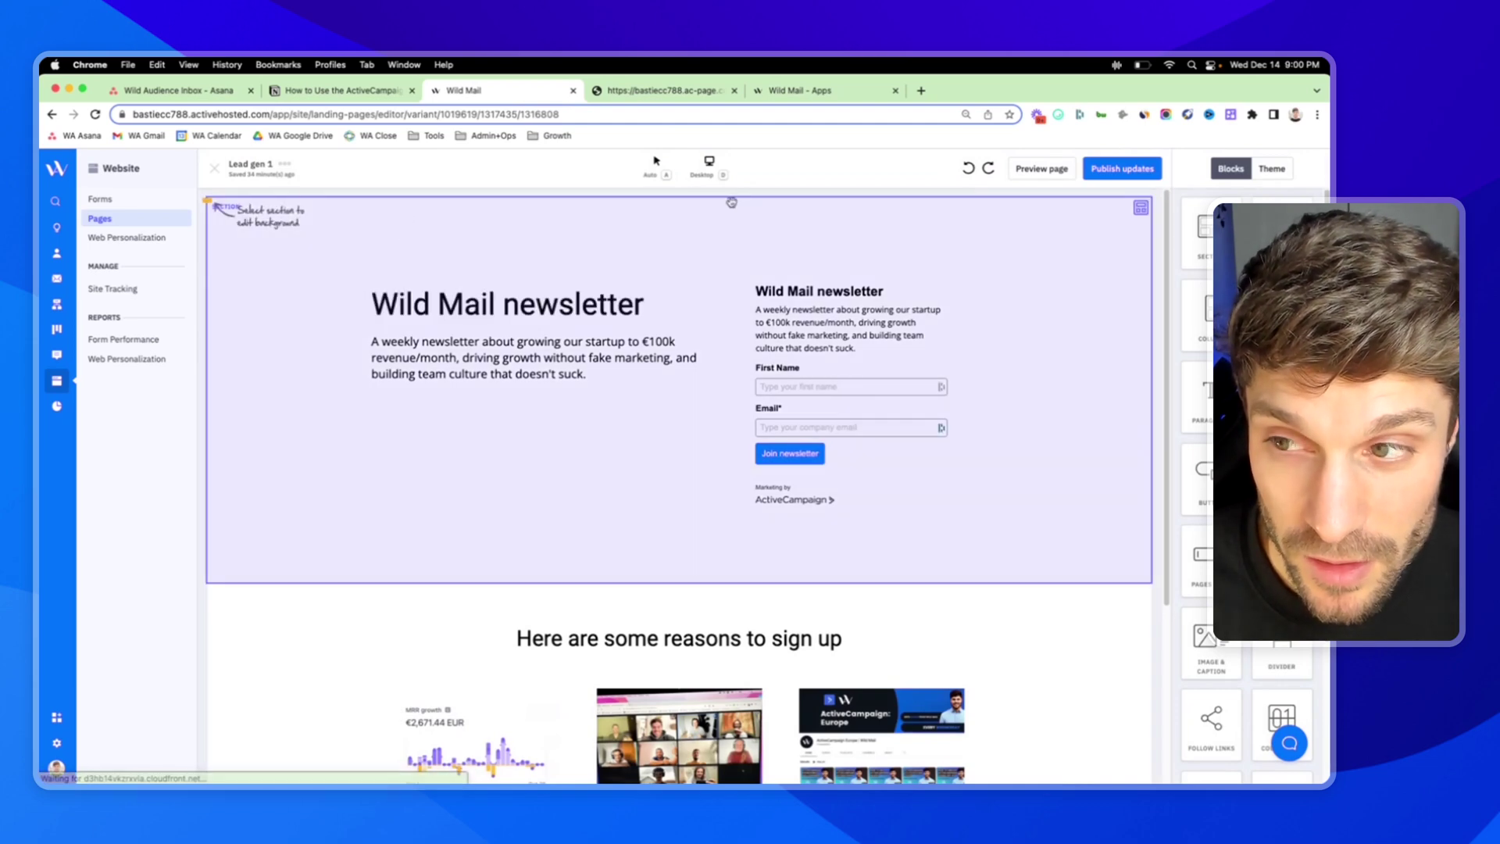
Step: Switch the viewing mode to Mobile and scroll through the stacked hero and sign-up form
click(706, 173)
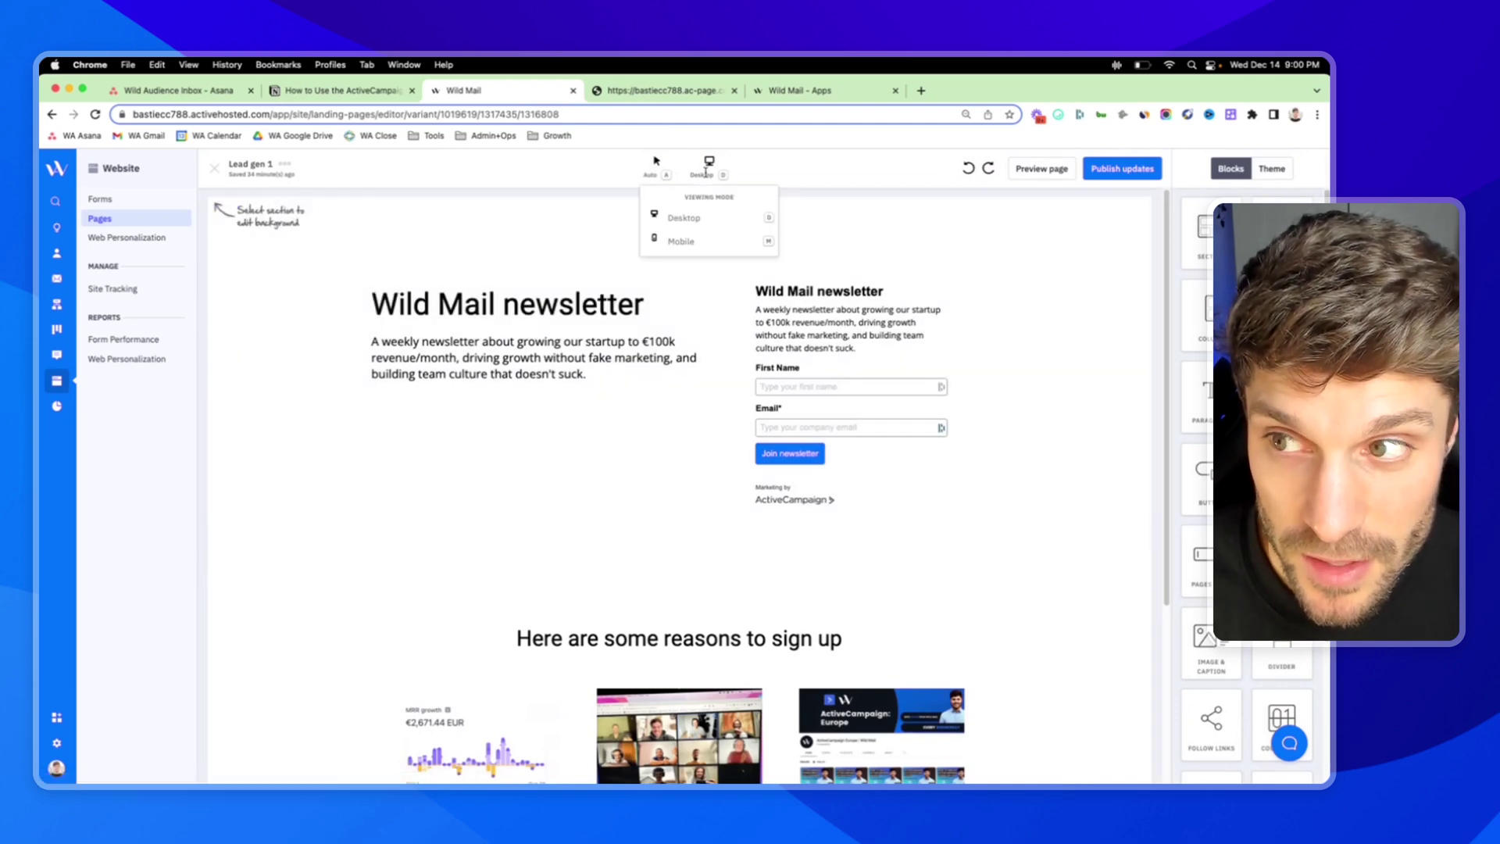
click(681, 241)
scroll(705, 264, down, 10)
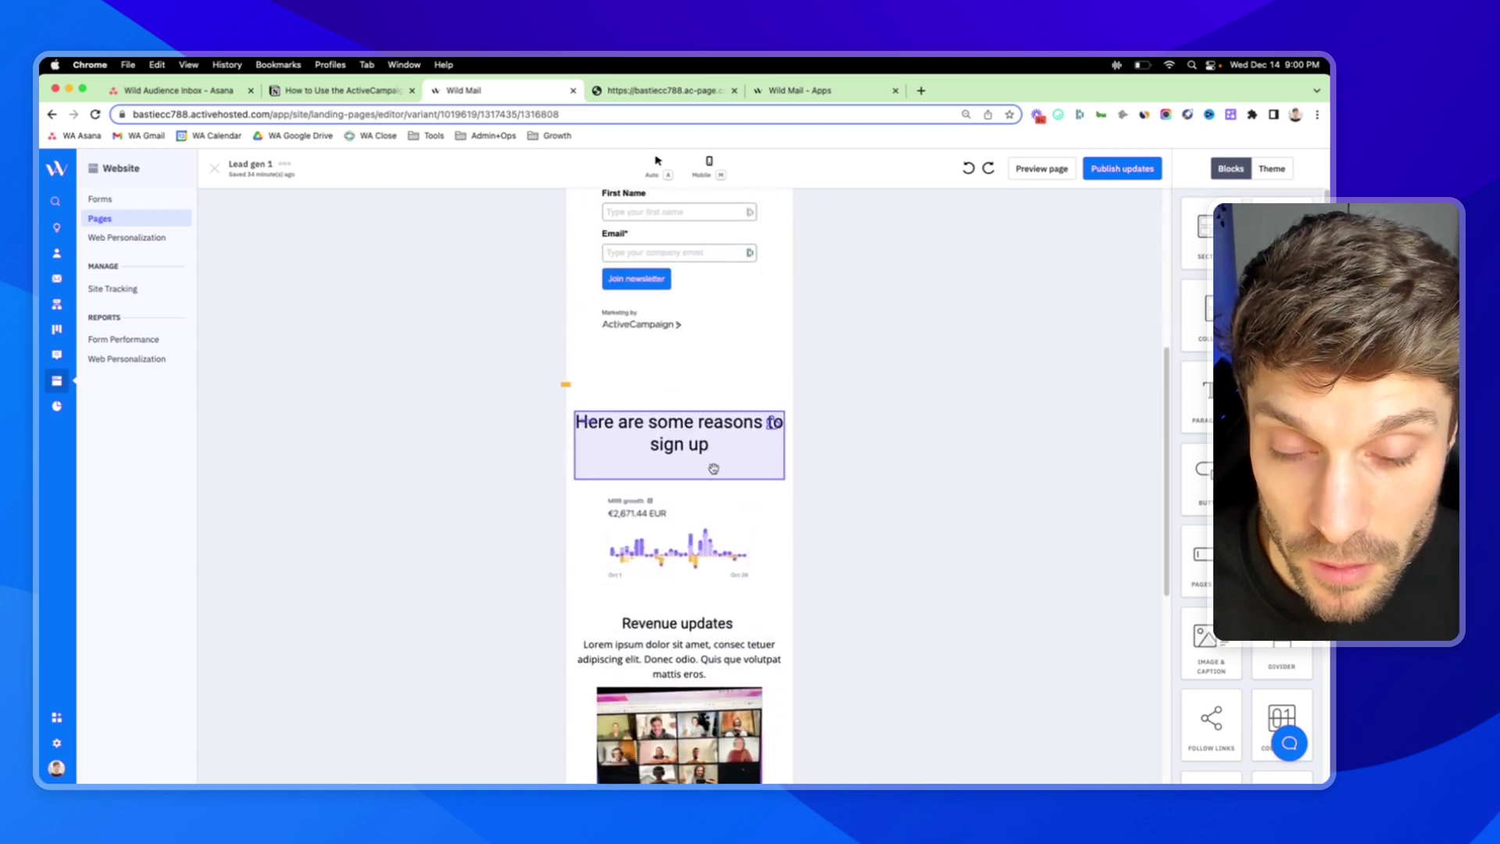
scroll(715, 465, up, 10)
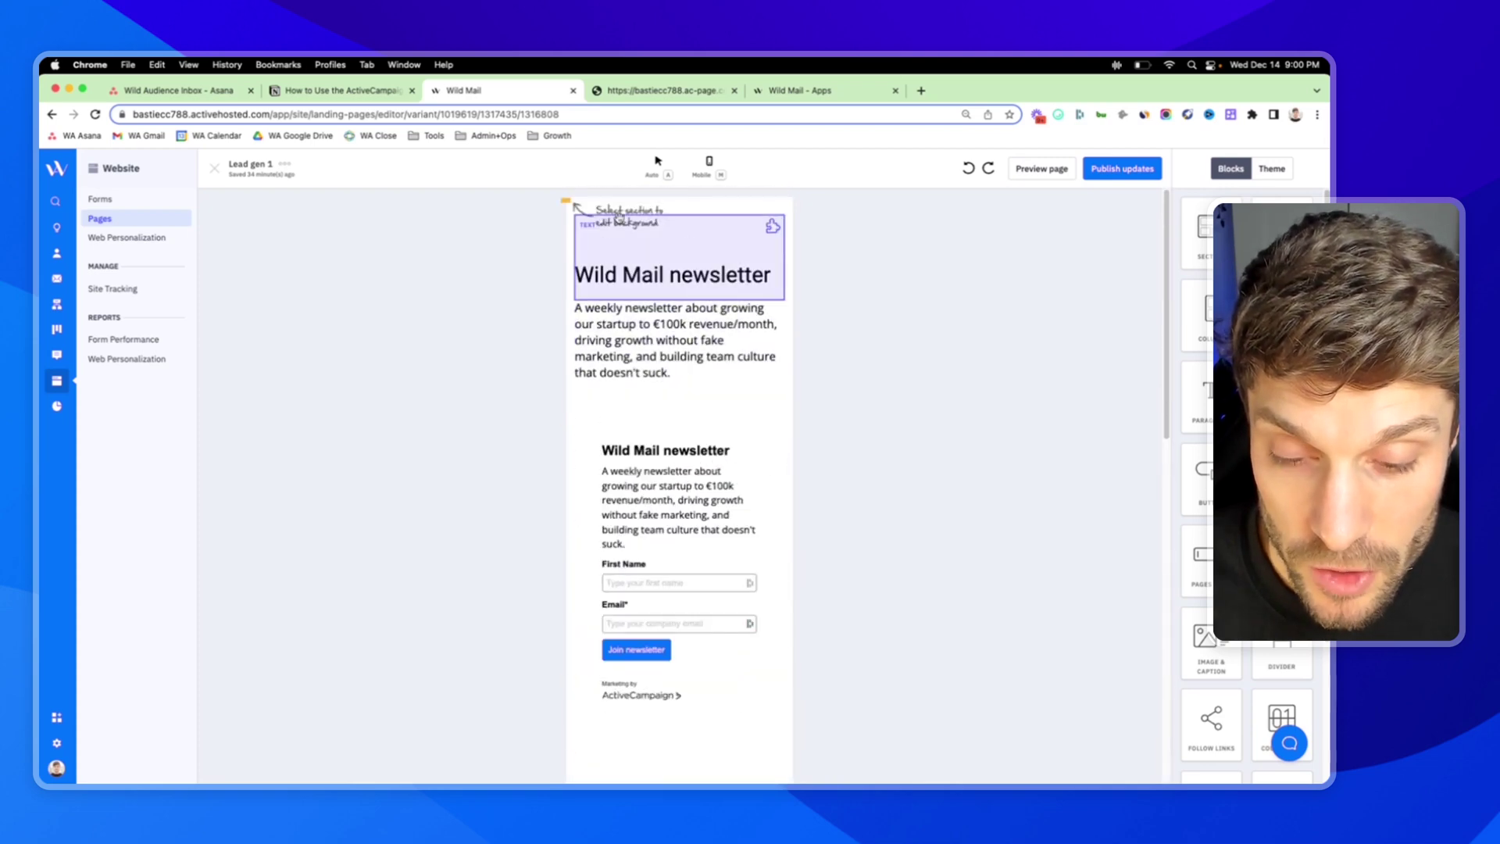
scroll(719, 440, down, 10)
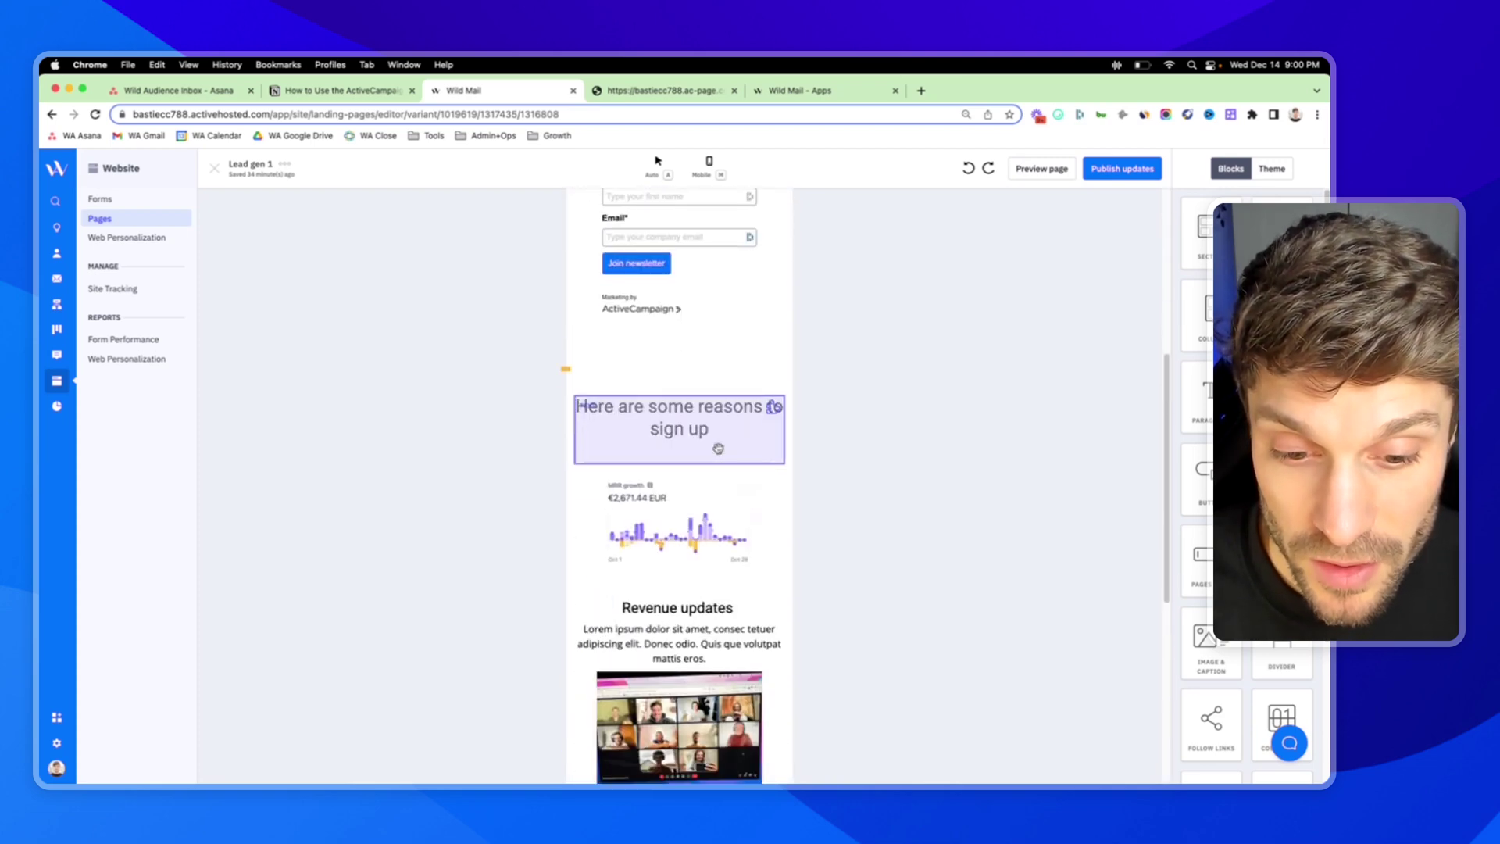
scroll(719, 440, up, 4)
scroll(719, 440, up, 6)
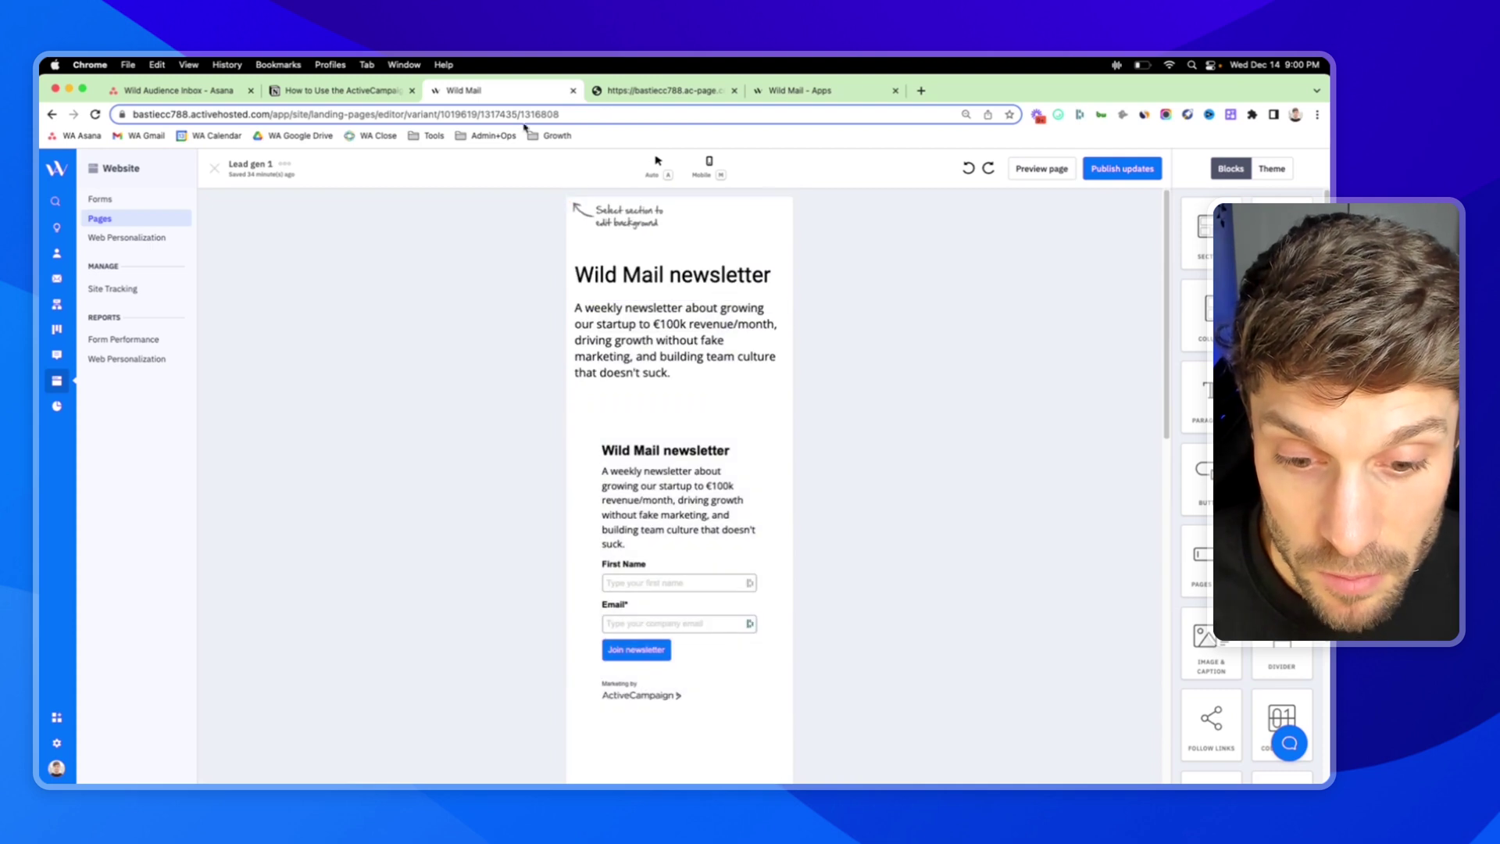
Step: Back in the Notion guide, highlight the compelling imagery and headlines tip, then the 'Test the page before publishing' tip
click(400, 92)
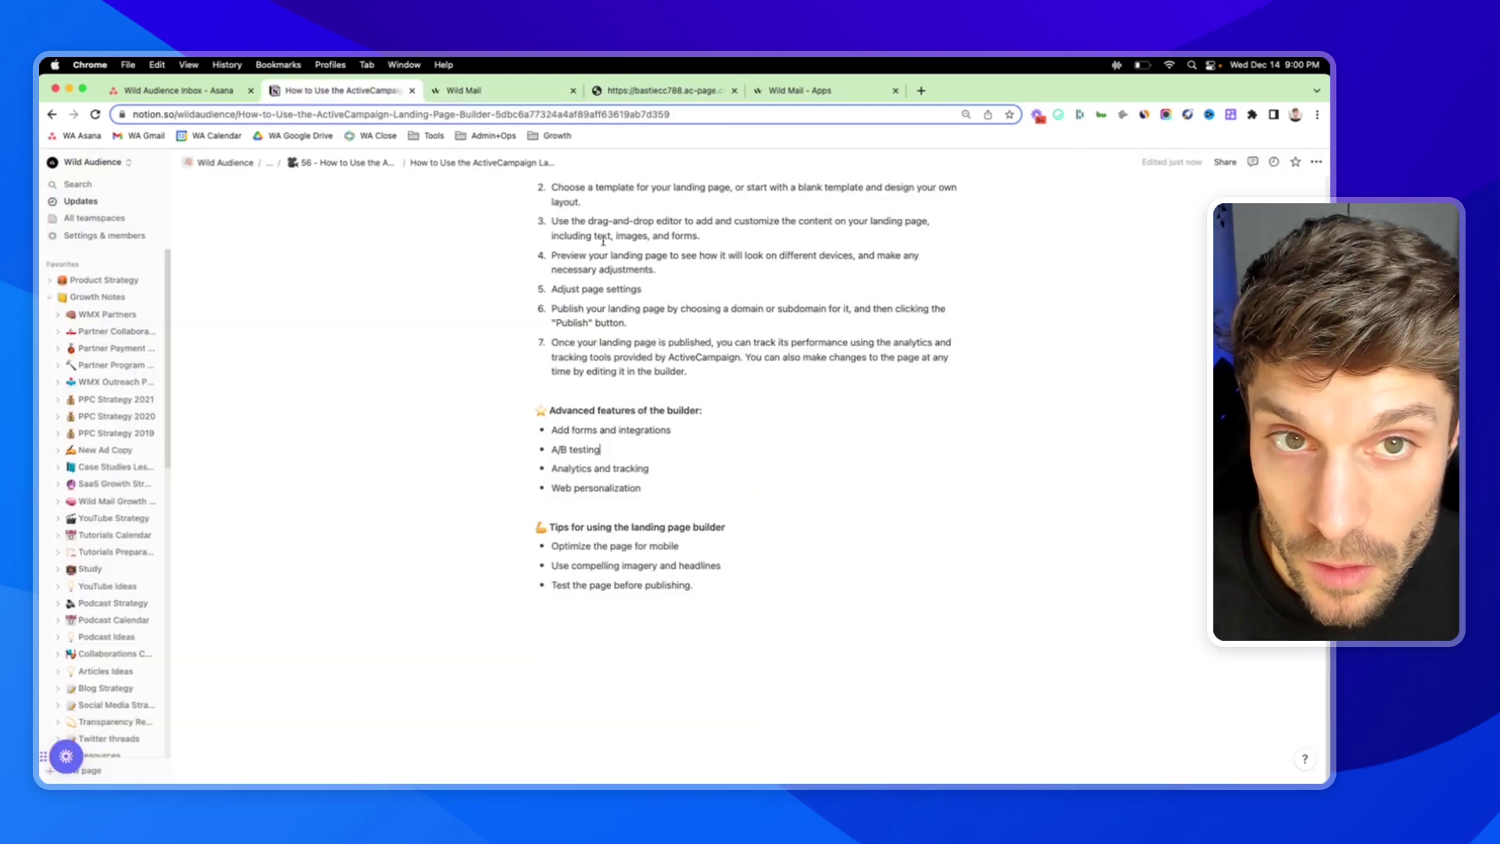
drag(551, 565, 723, 567)
click(722, 567)
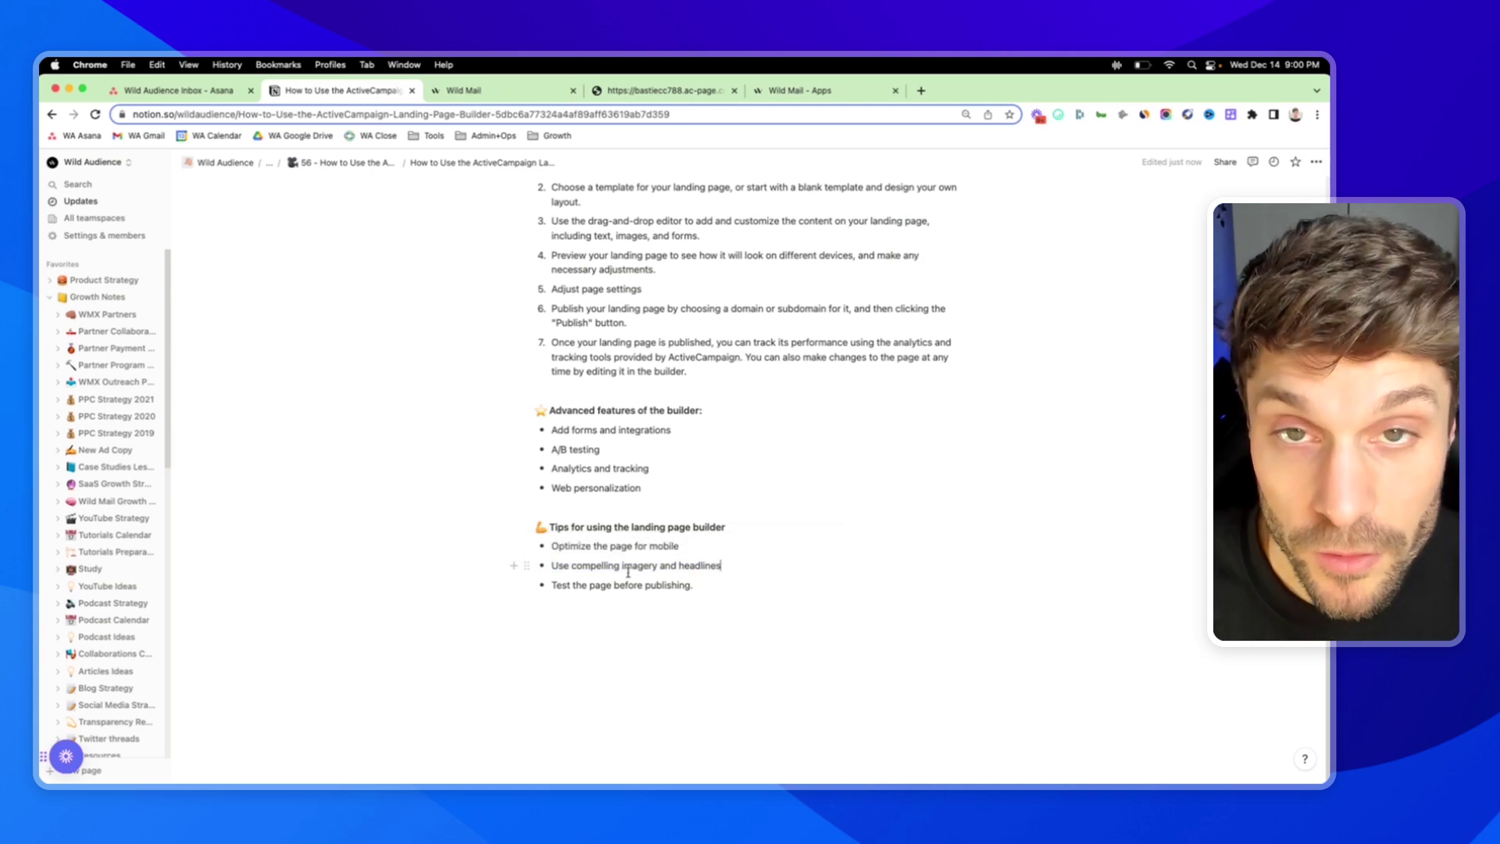
drag(554, 586, 747, 606)
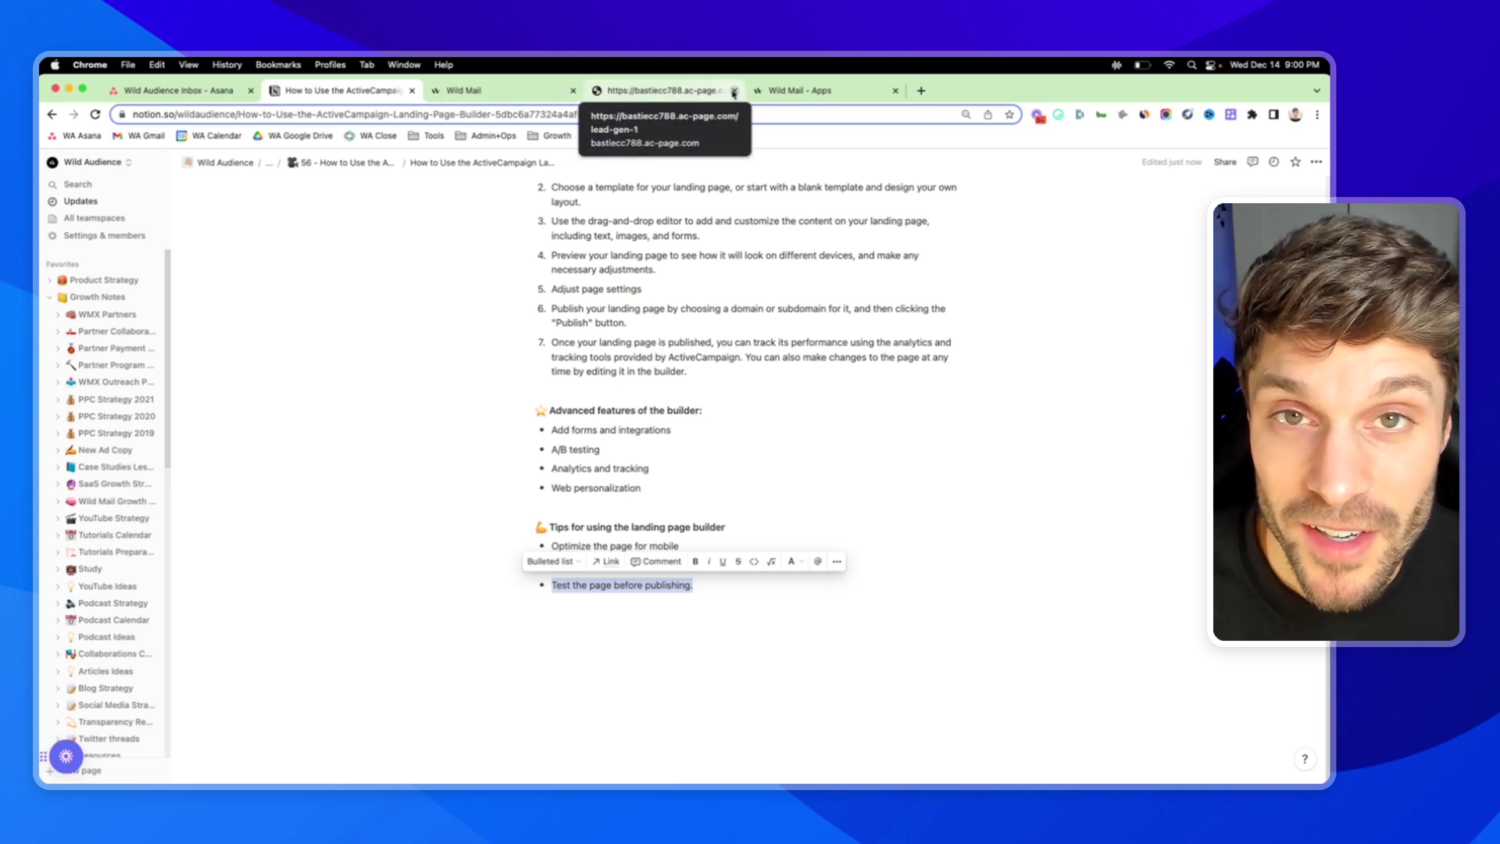
drag(694, 586, 551, 586)
click(664, 546)
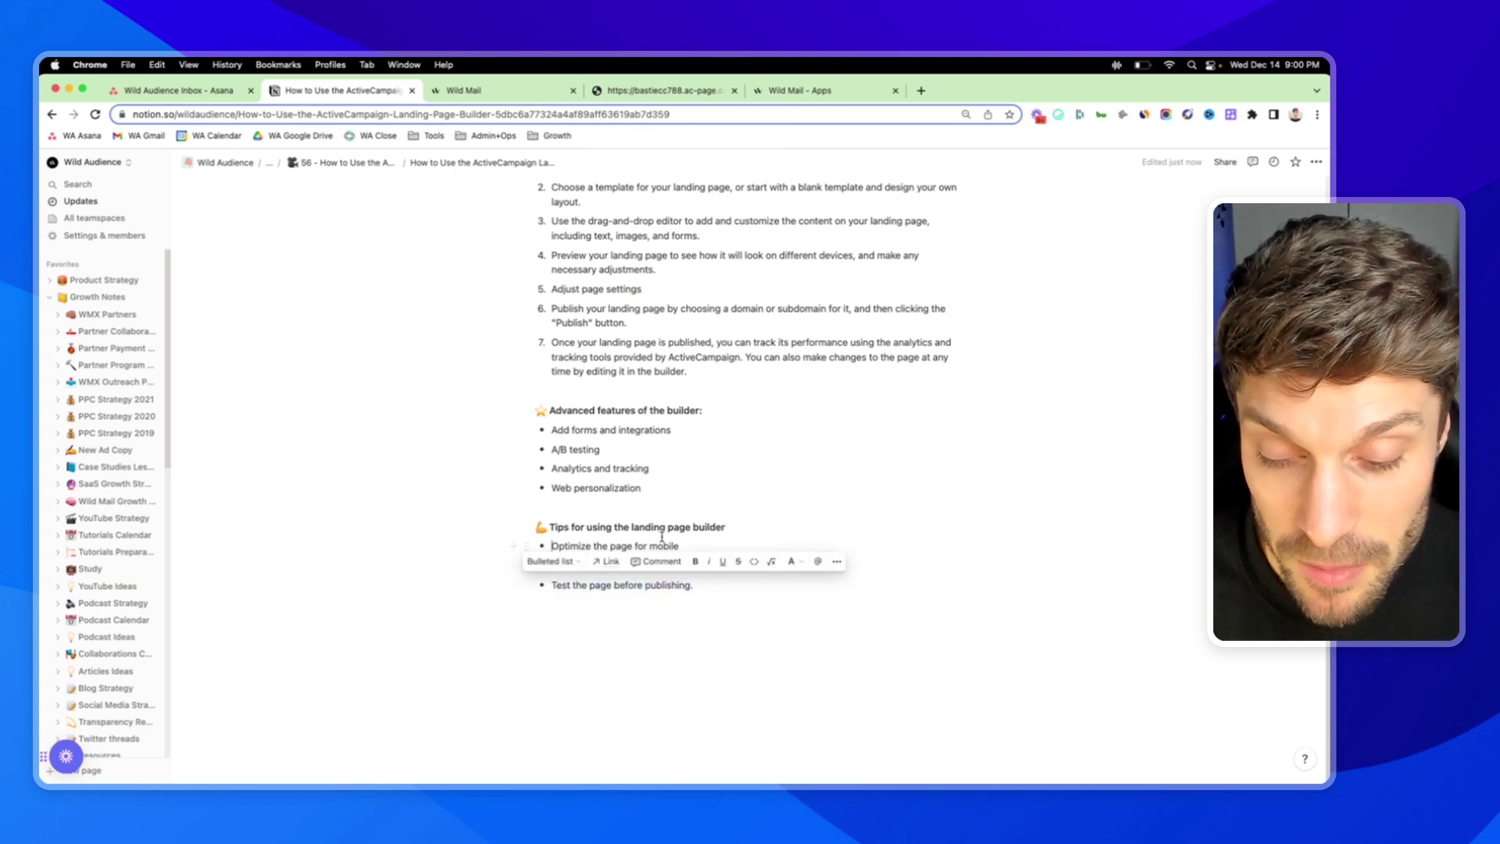